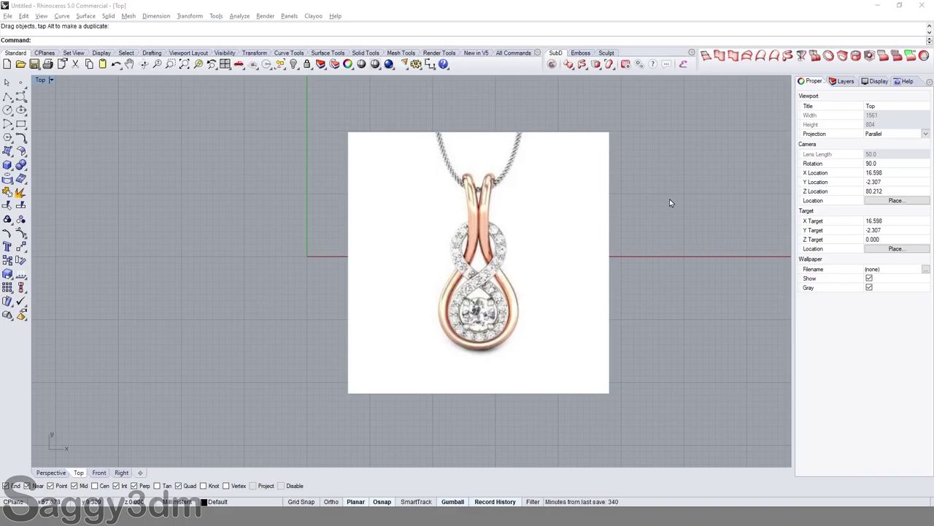
Step: Drag the pendant reference picture away from the origin and deselect it
scroll(665, 202, down, 3)
scroll(464, 217, up, 2)
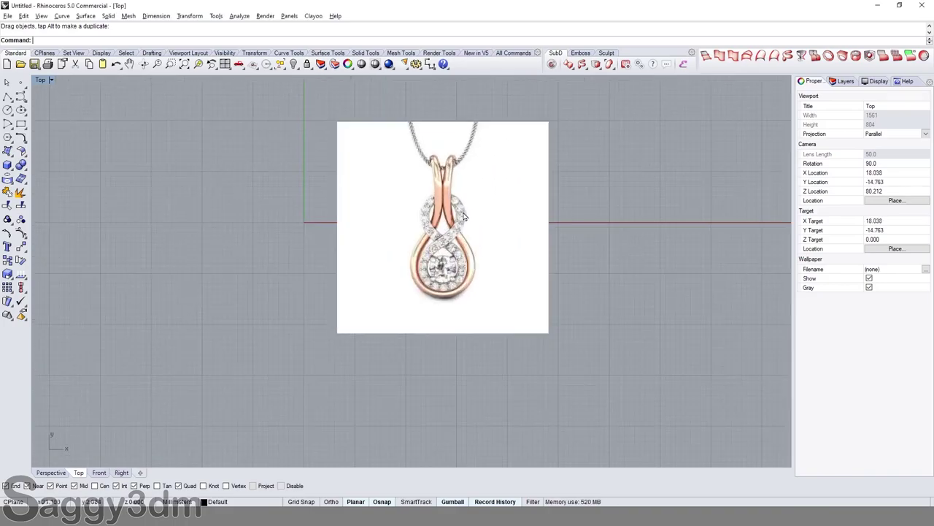
drag(463, 216, 528, 183)
scroll(455, 183, down, 1)
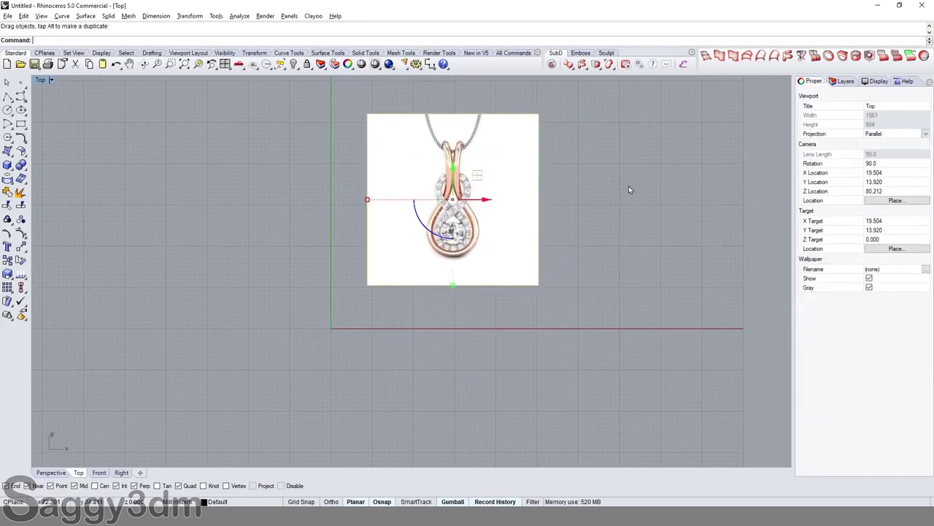
key(Escape)
Step: Draw a circle of diameter 5 centred at the origin (0)
click(7, 110)
right_drag(309, 321, 351, 308)
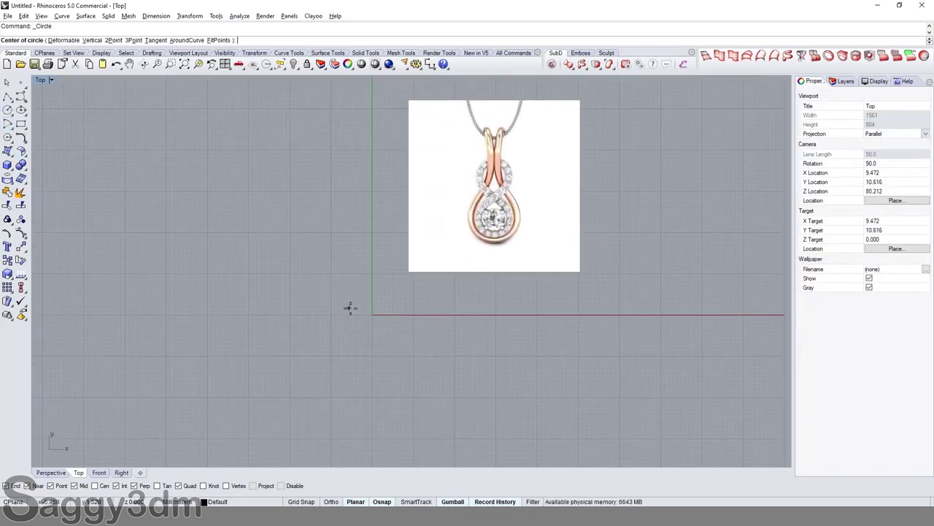
scroll(350, 307, up, 1)
text(0)
key(Return)
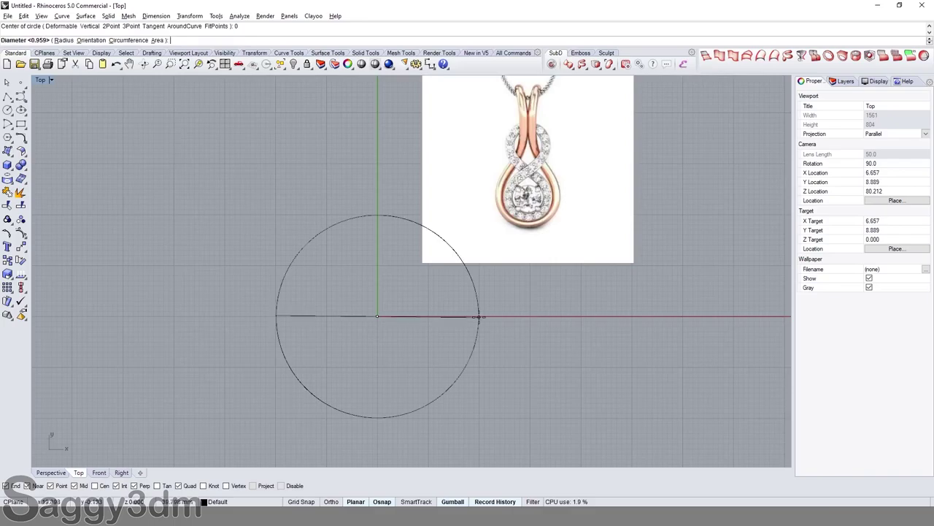
text(5)
key(Return)
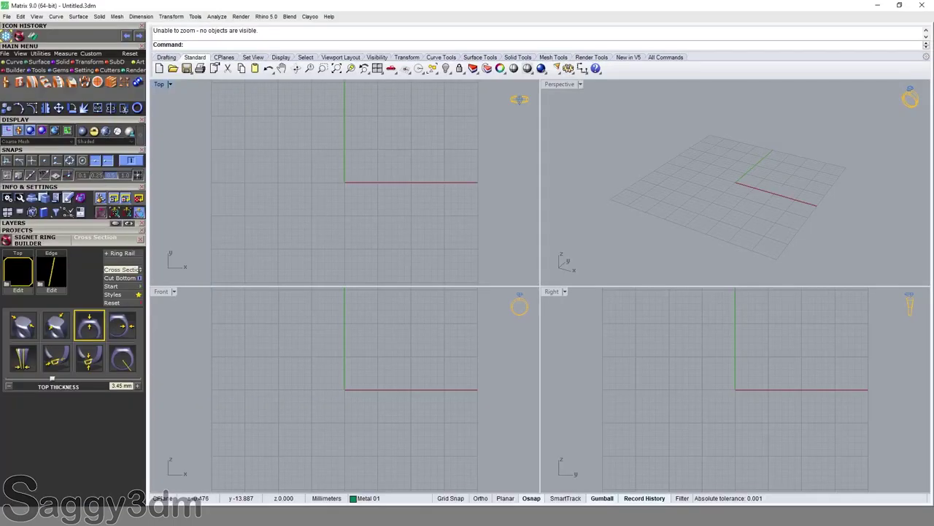
Step: Close Signet Ring Builder and load a round 5.0 mm diamond (0.47 ct) at the origin from Gem Loader
click(141, 240)
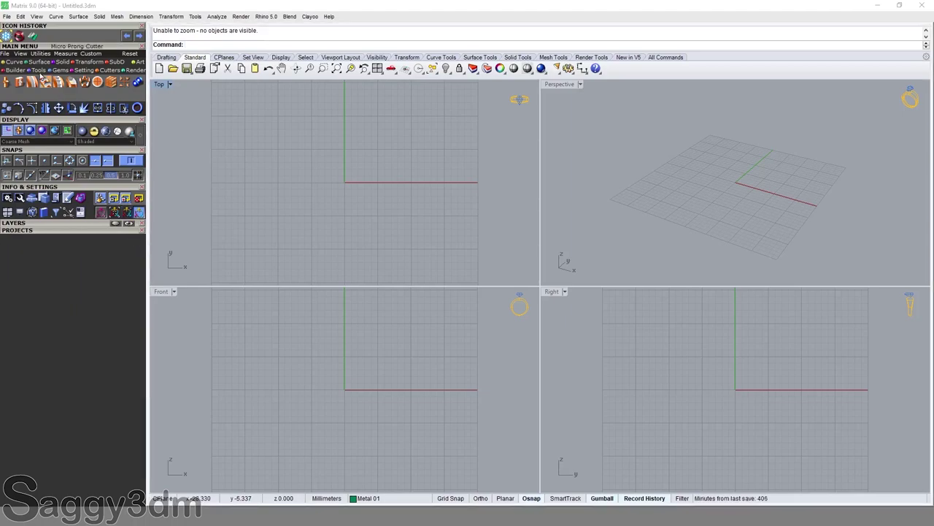
click(38, 70)
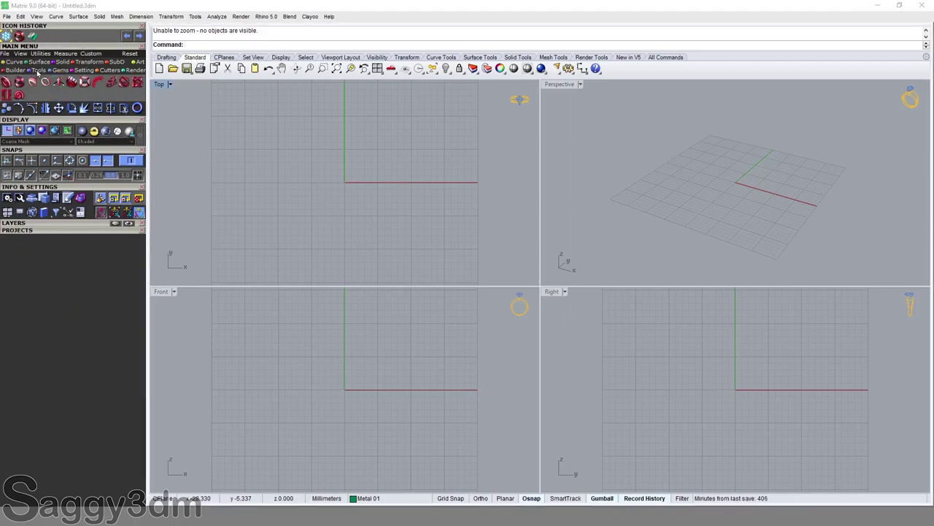
click(60, 70)
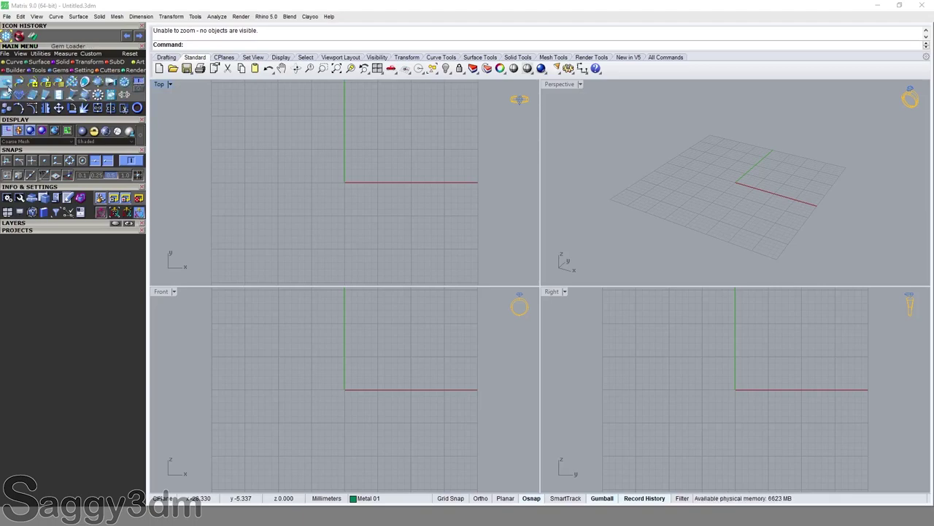
click(7, 81)
click(20, 299)
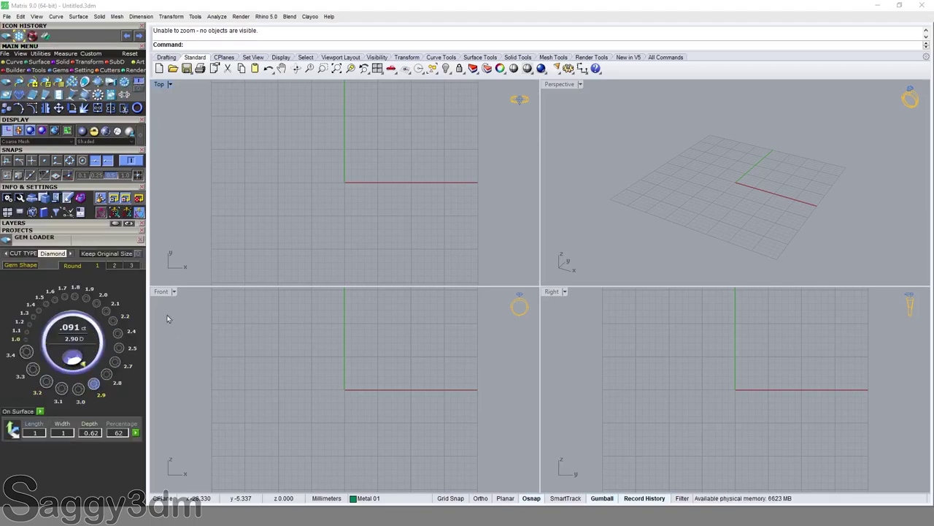
click(115, 266)
click(108, 313)
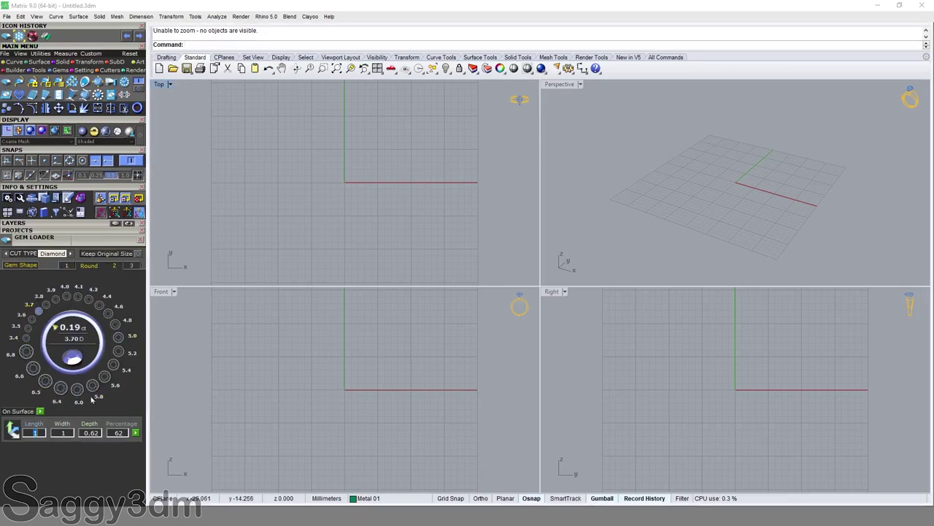
double_click(117, 337)
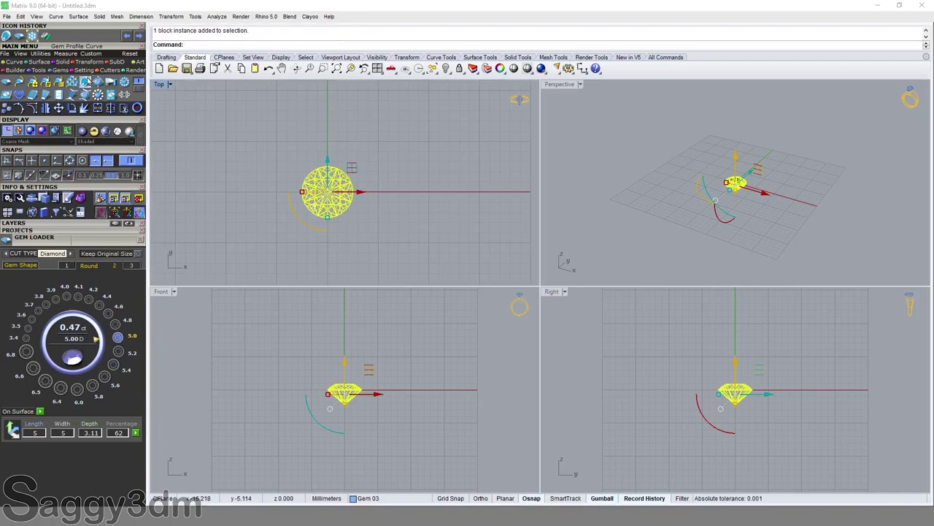
Step: Close the Gem Loader and create a gem profile curve for the round diamond
click(140, 240)
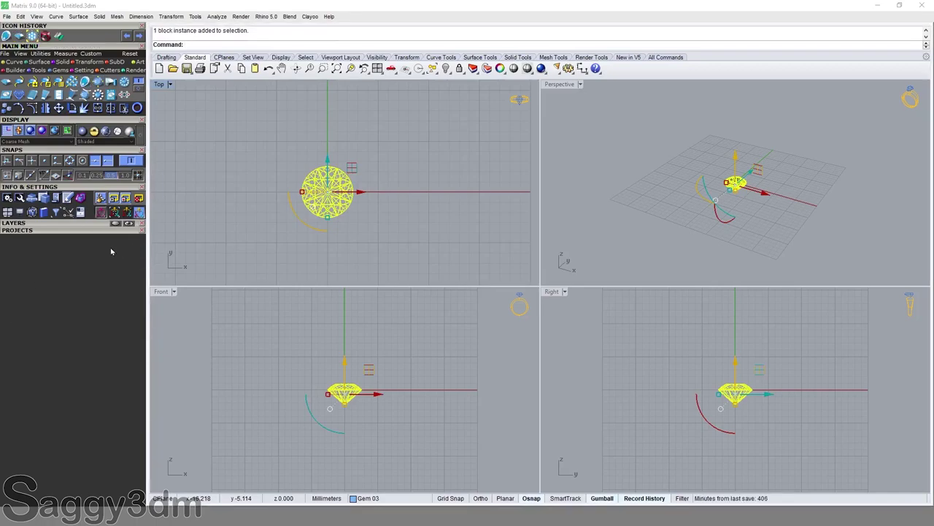
click(86, 94)
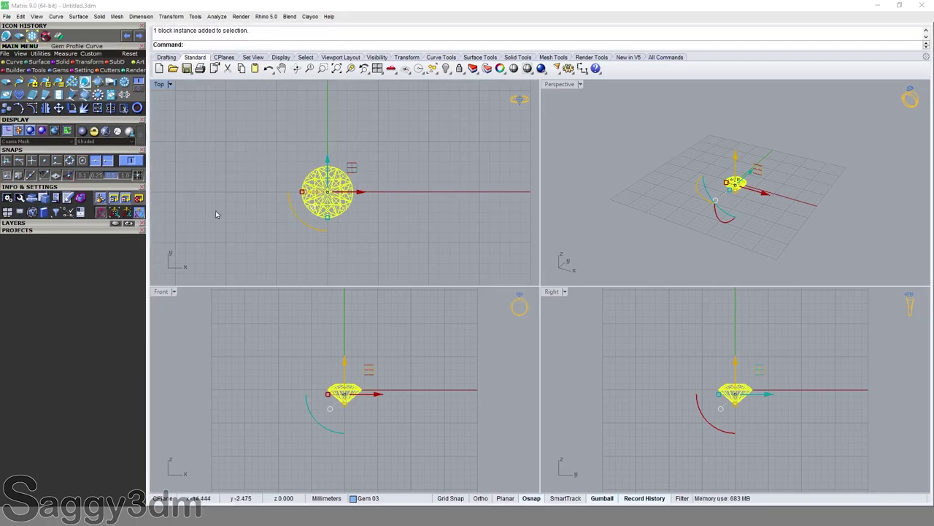
click(344, 186)
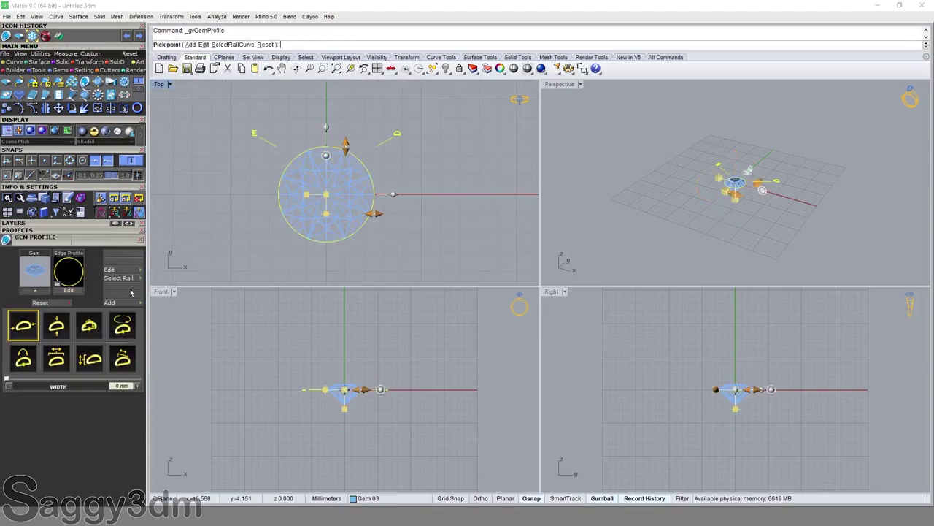
key(Return)
Step: Copy the diamond to the clipboard and switch back to Rhinoceros
click(350, 175)
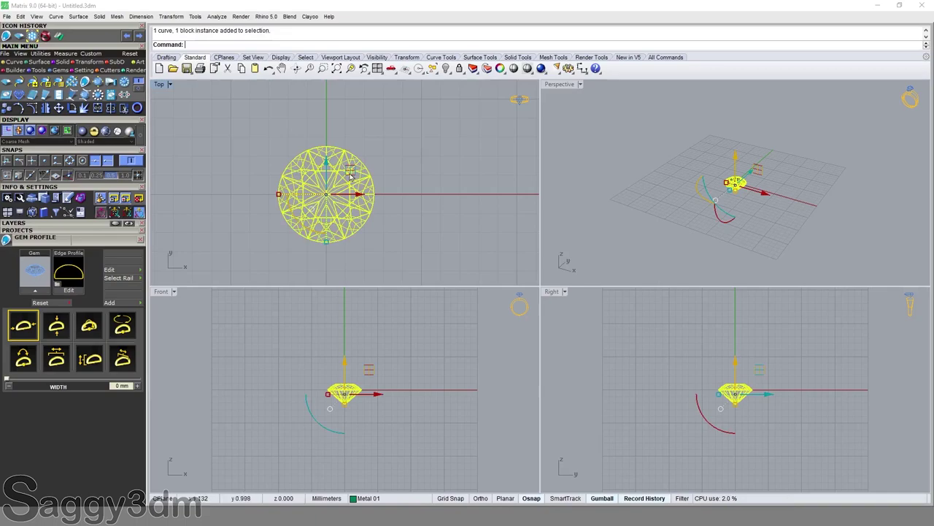
click(400, 151)
scroll(400, 151, up, 2)
click(298, 252)
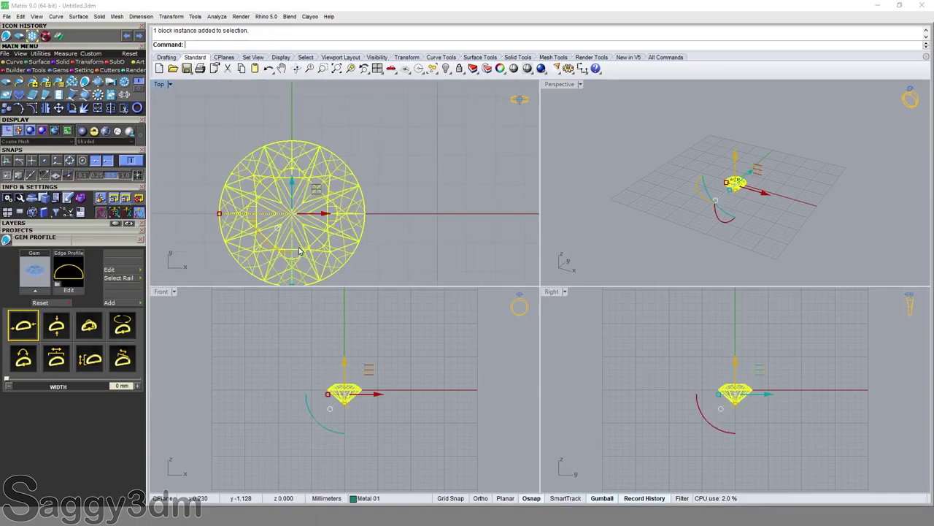
key(ctrl+c)
key(alt+Tab)
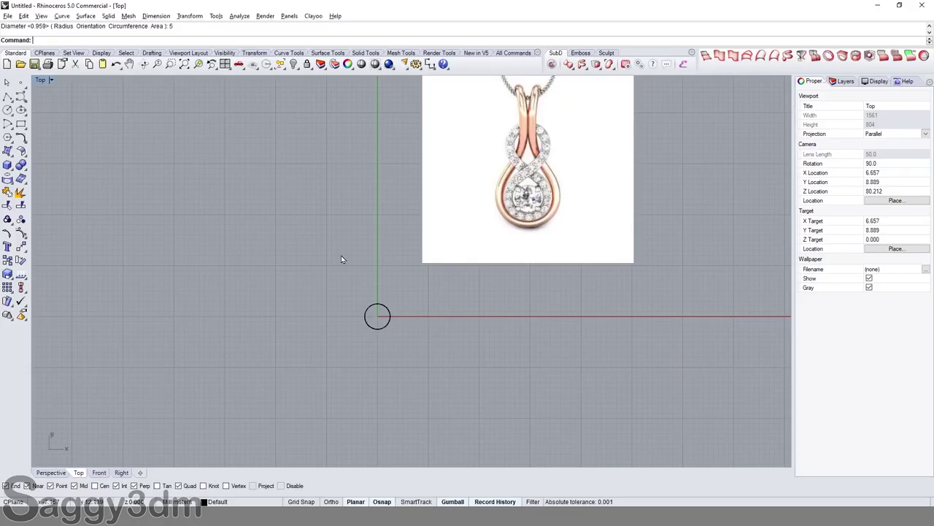
Step: Paste the diamond at the origin, then hide it so only the circle remains selected
key(Escape)
key(ctrl+v)
scroll(405, 287, up, 4)
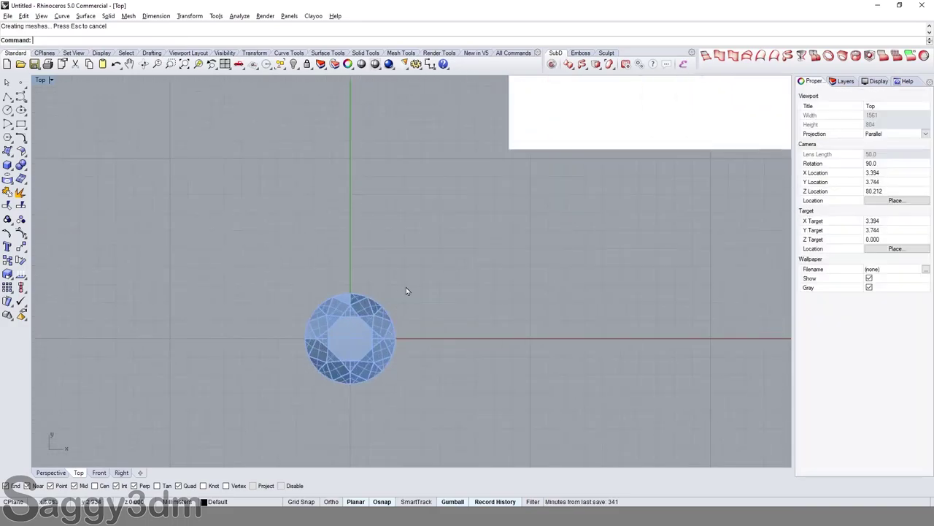
scroll(380, 315, up, 3)
ctrl+click(379, 334)
scroll(381, 310, up, 3)
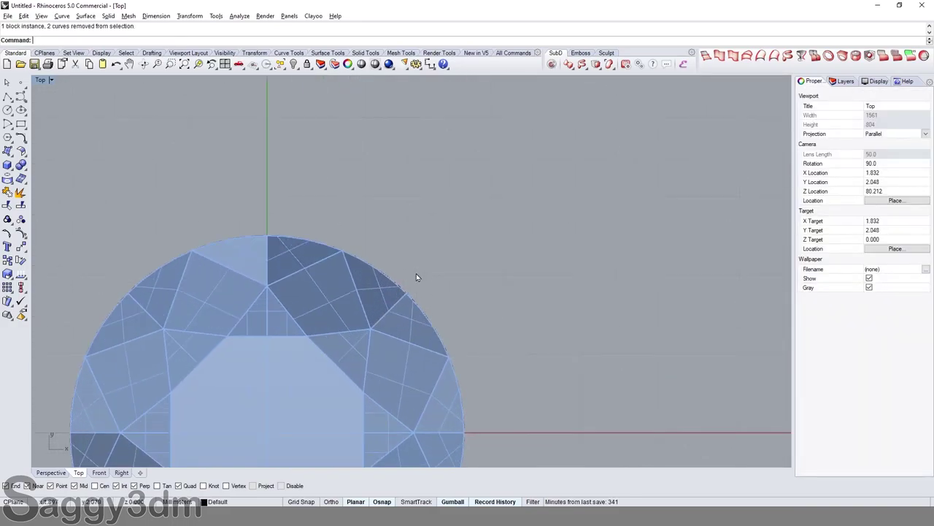
key(ctrl+a)
scroll(407, 269, down, 3)
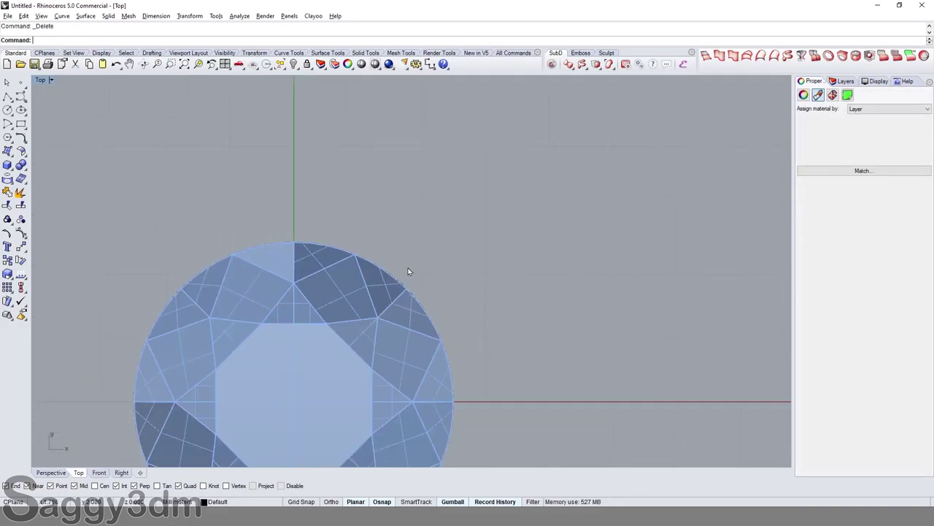
key(Delete)
scroll(396, 300, down, 2)
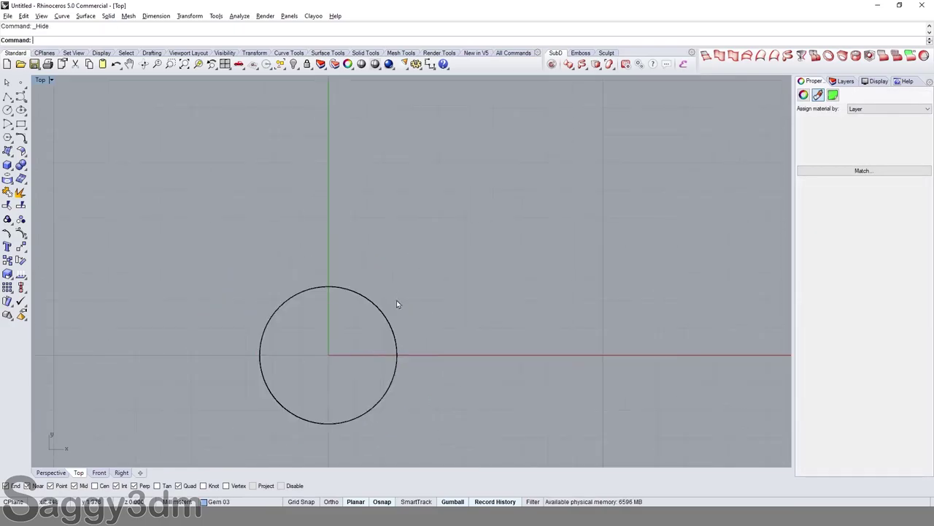
key(ctrl+a)
Step: Offset the 5 mm circle 0.8 inward, then bring back the hidden diamond
text(offset)
key(Return)
scroll(376, 284, up, 2)
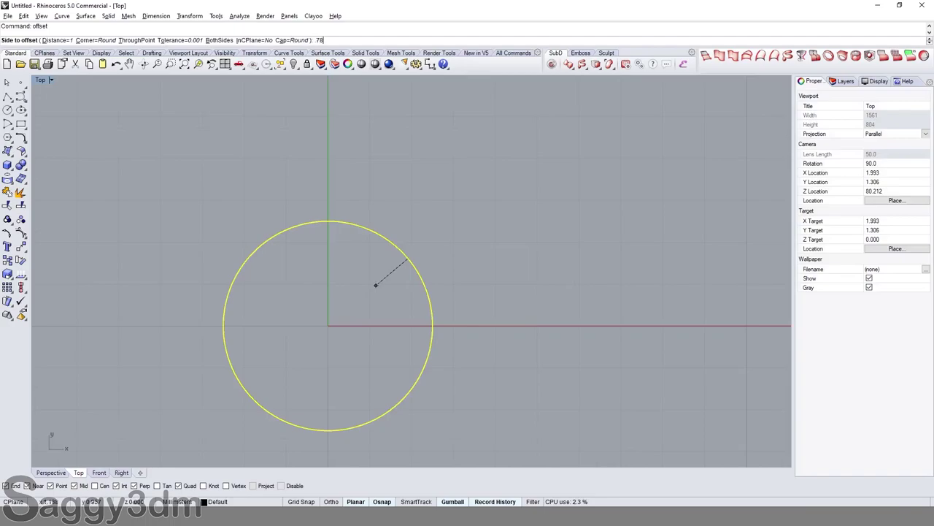
text(8)
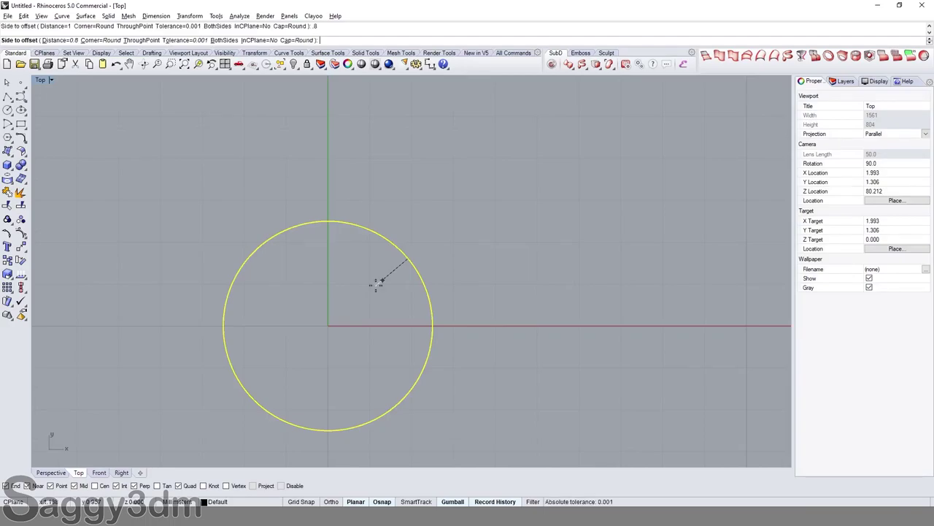
click(375, 285)
key(ctrl+a)
ctrl+shift+right_drag(480, 252, 362, 269)
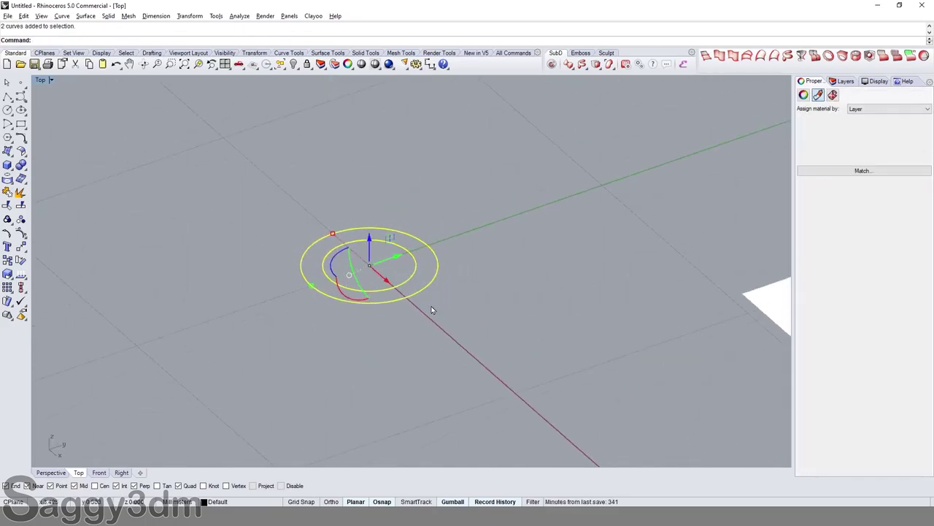
key(ctrl+shift+h)
Step: Show the diamond again and return to the four-view layout
click(407, 255)
key(Return)
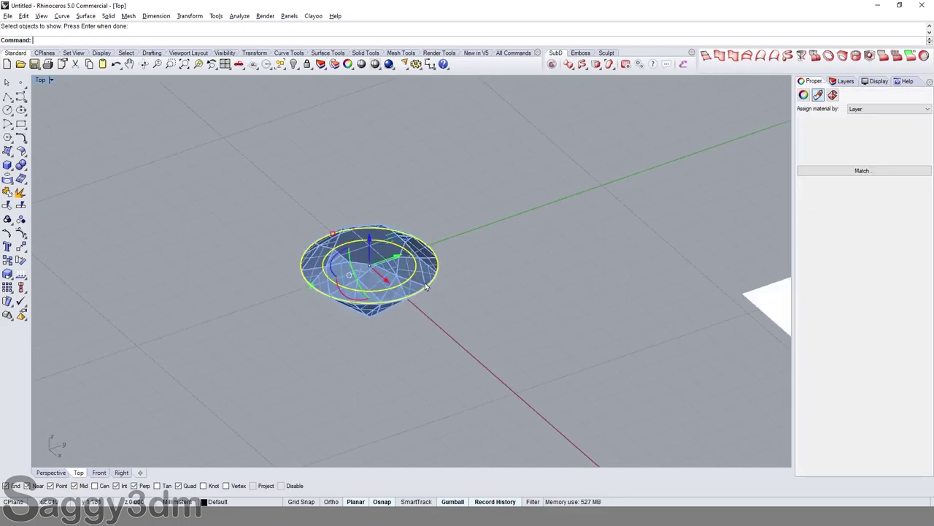
double_click(43, 80)
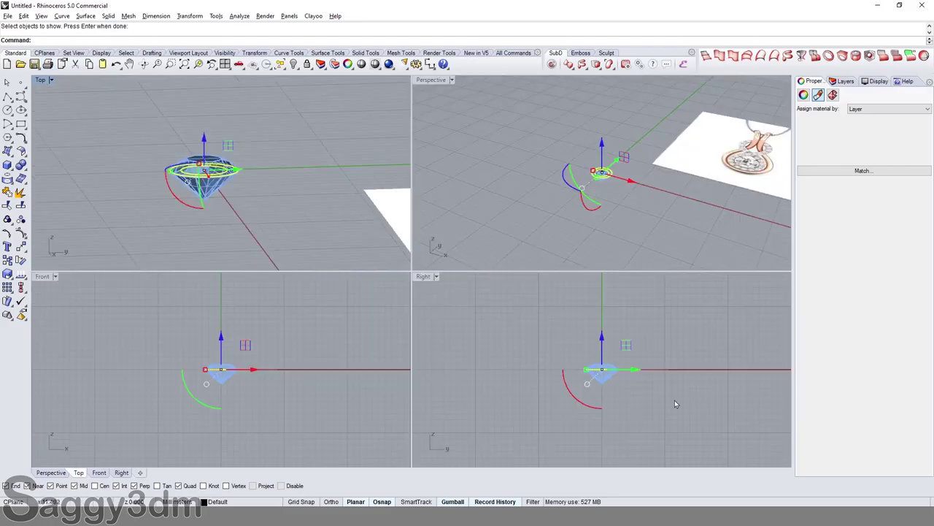
scroll(608, 372, up, 5)
Step: Extrude the offset circle 0.6 on both sides into a cylindrical ring band
drag(581, 332, 582, 333)
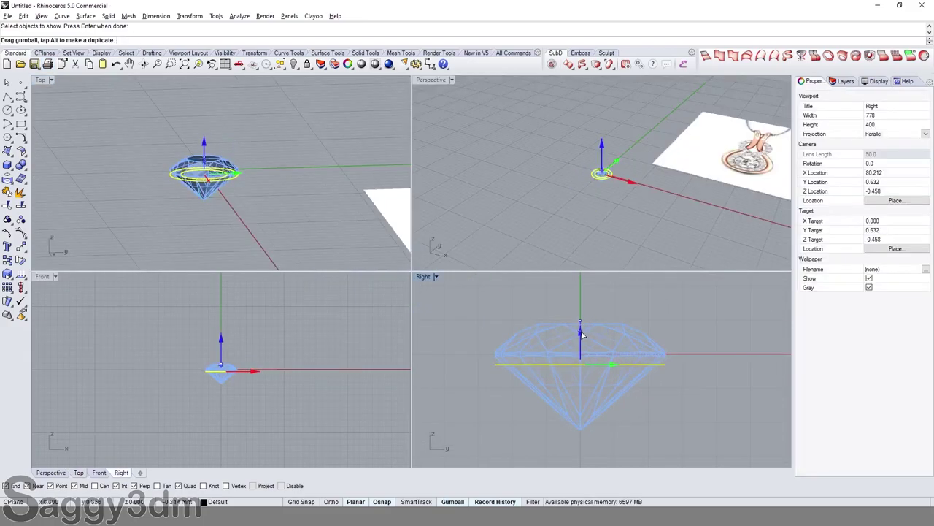
scroll(582, 333, down, 2)
text(b)
key(Return)
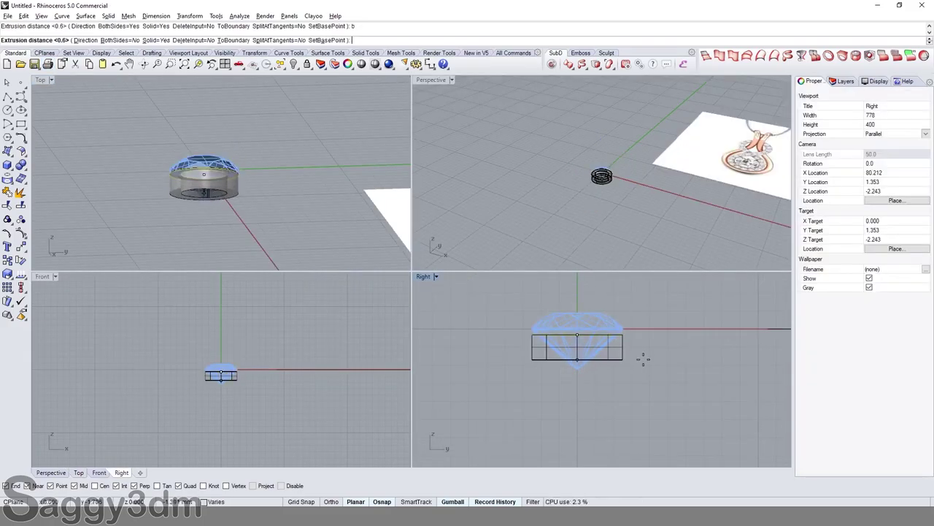
key(Return)
Step: Copy the ring band, stacking a second band on the first
click(628, 352)
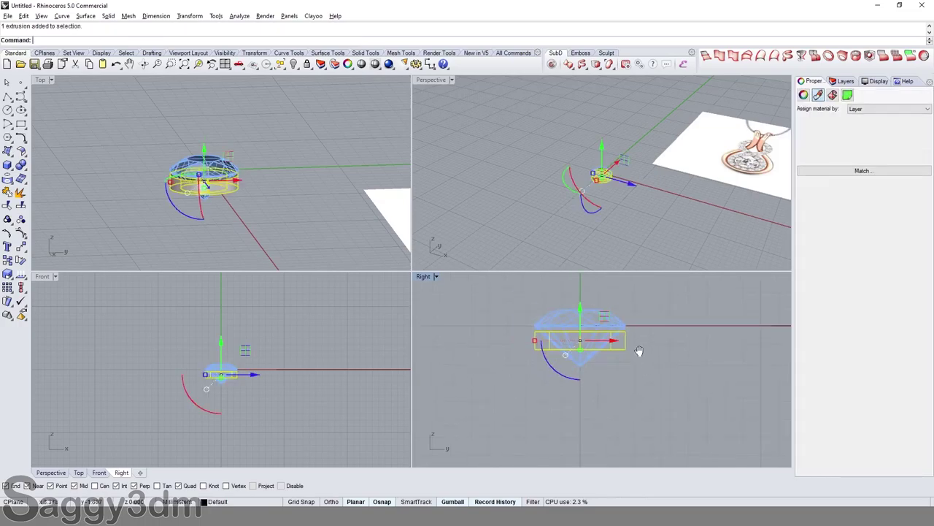
text(copy)
key(Return)
click(673, 306)
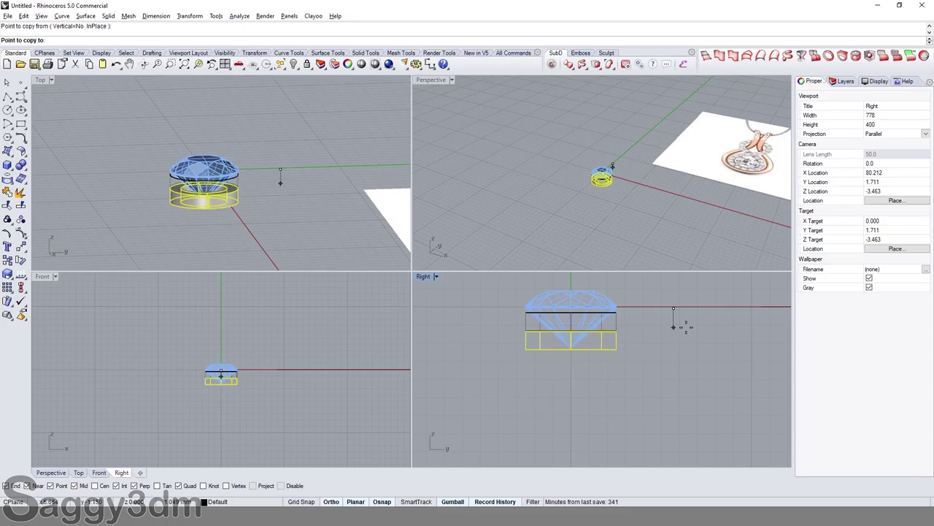
click(673, 327)
key(Return)
Step: Lower the copied band by an exact vertical distance and zoom all views to extents
scroll(650, 343, up, 2)
click(533, 314)
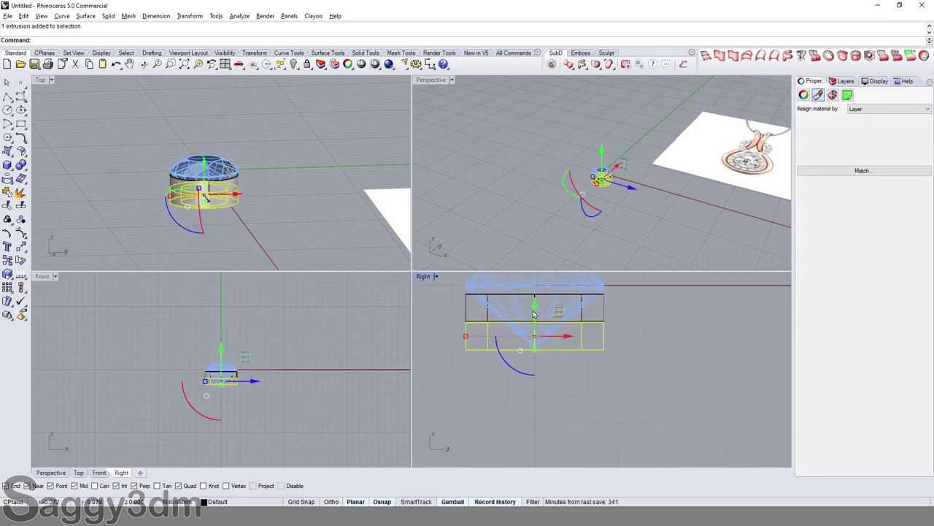
click(534, 314)
key(Return)
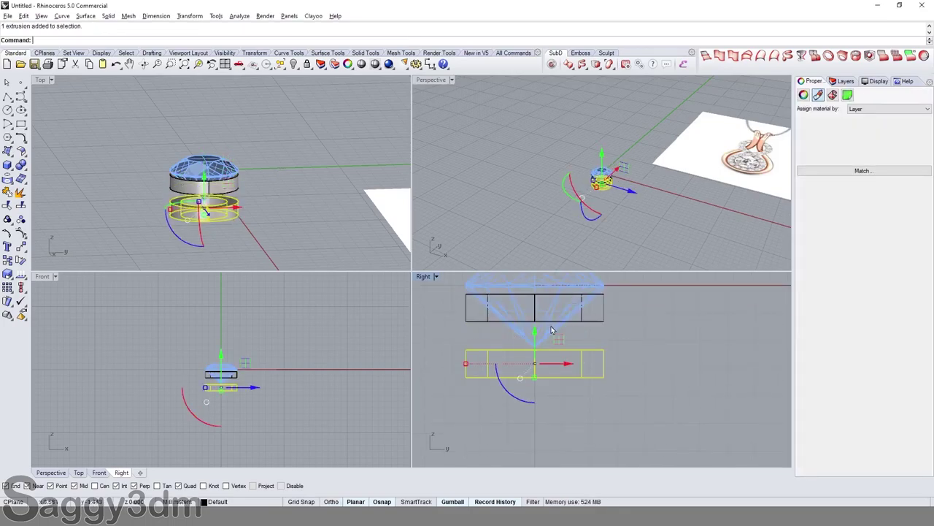
click(608, 363)
scroll(608, 363, down, 2)
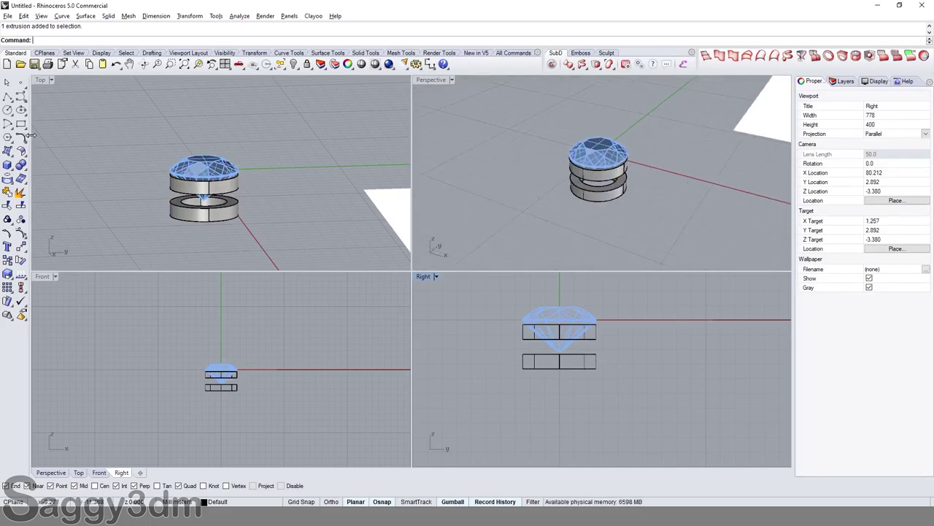
right_click(225, 64)
click(7, 110)
Step: Draw a 0.8 circle at the gem's top edge, then delete it as misplaced
scroll(276, 154, up, 3)
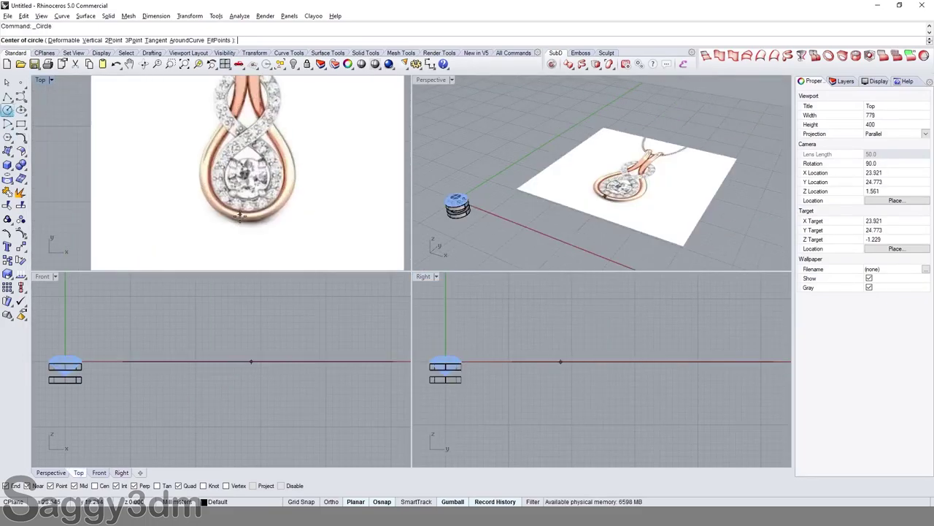
scroll(276, 154, down, 2)
scroll(276, 154, up, 2)
scroll(276, 154, up, 2)
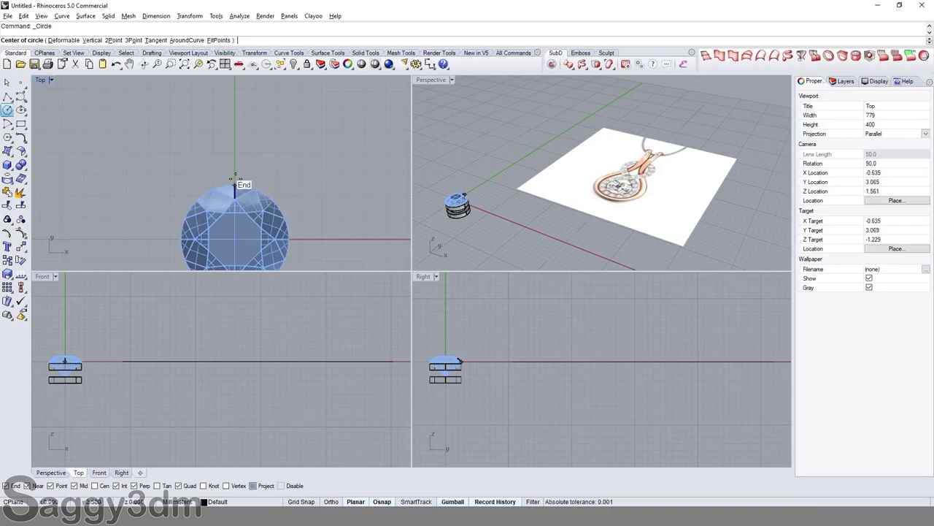
click(234, 186)
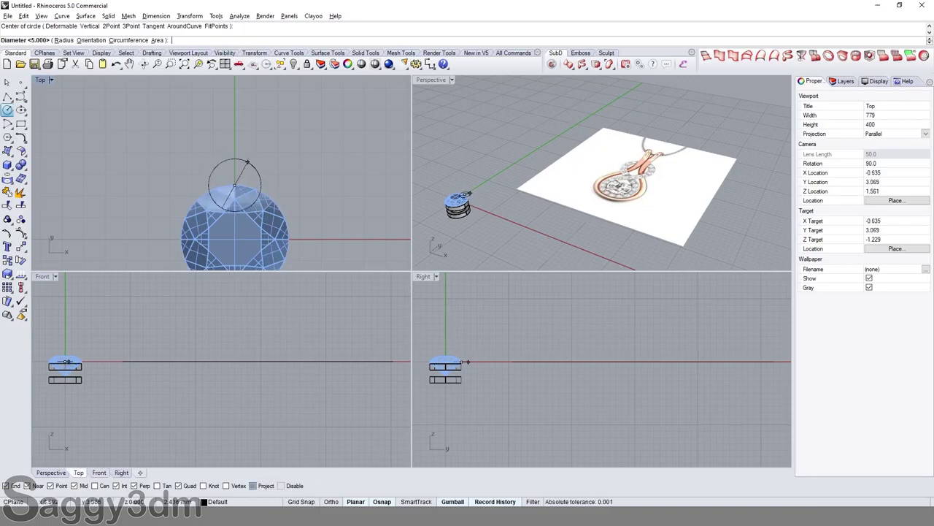
text(.8)
key(Return)
scroll(248, 162, up, 1)
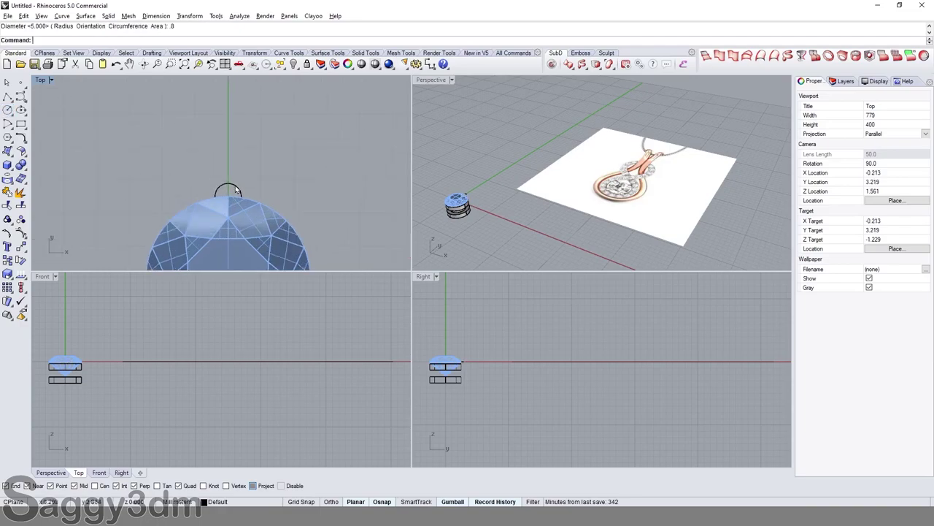
click(235, 189)
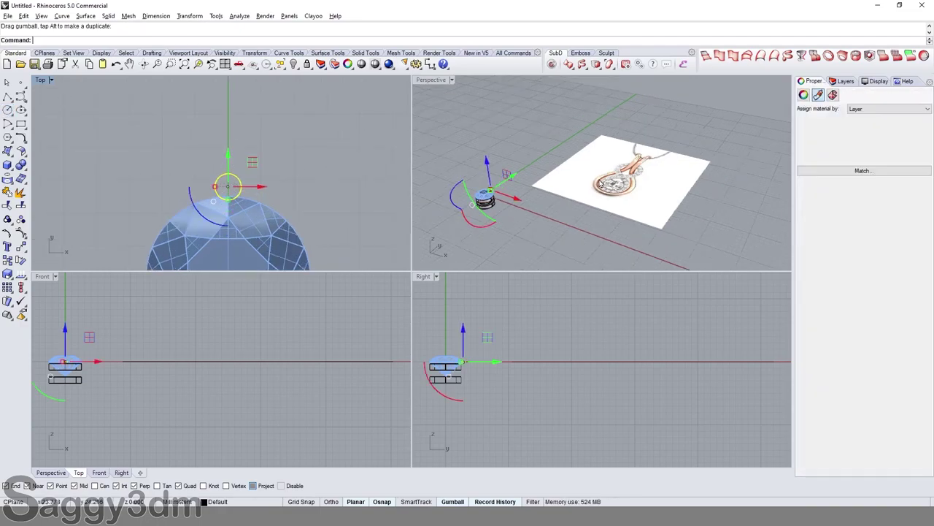
scroll(624, 178, up, 3)
scroll(624, 178, up, 3)
right_drag(249, 204, 300, 193)
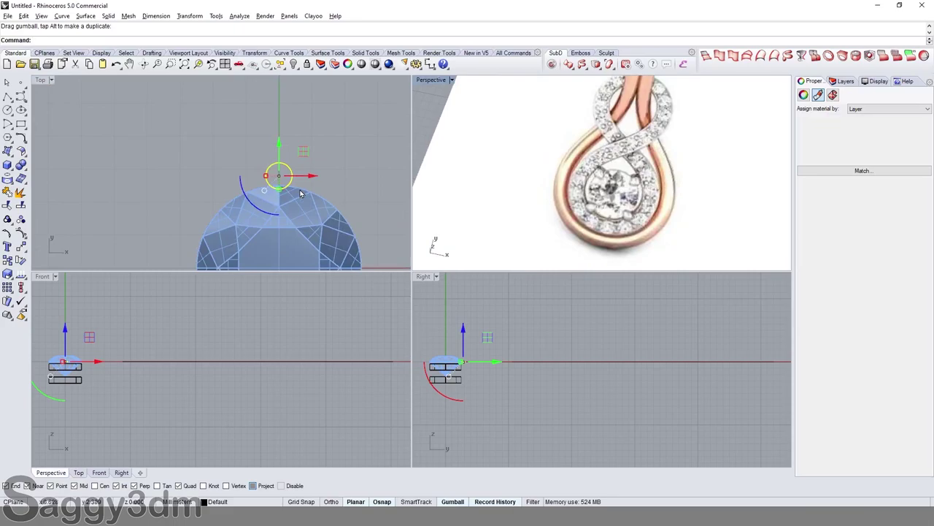
key(Delete)
Step: Draw a new small circle on the gem and move it up to the gem's top edge
click(7, 110)
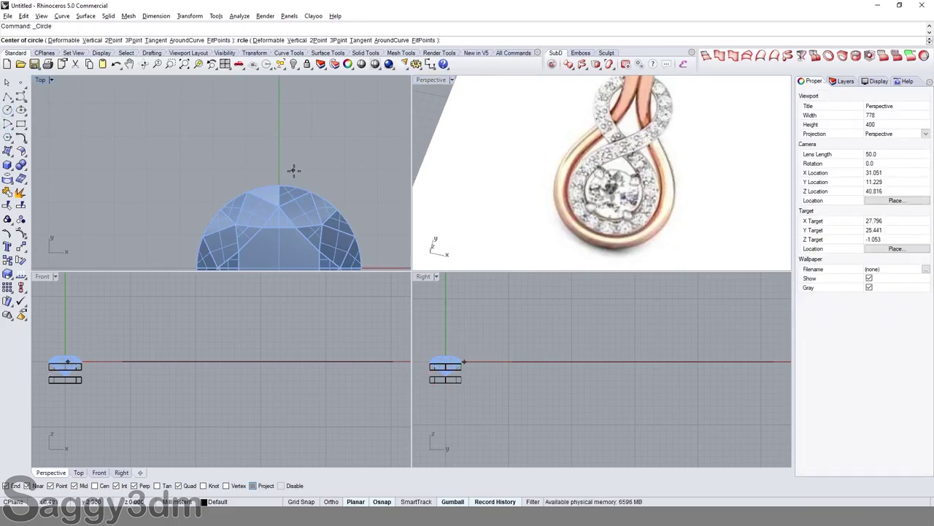
click(279, 185)
text(1)
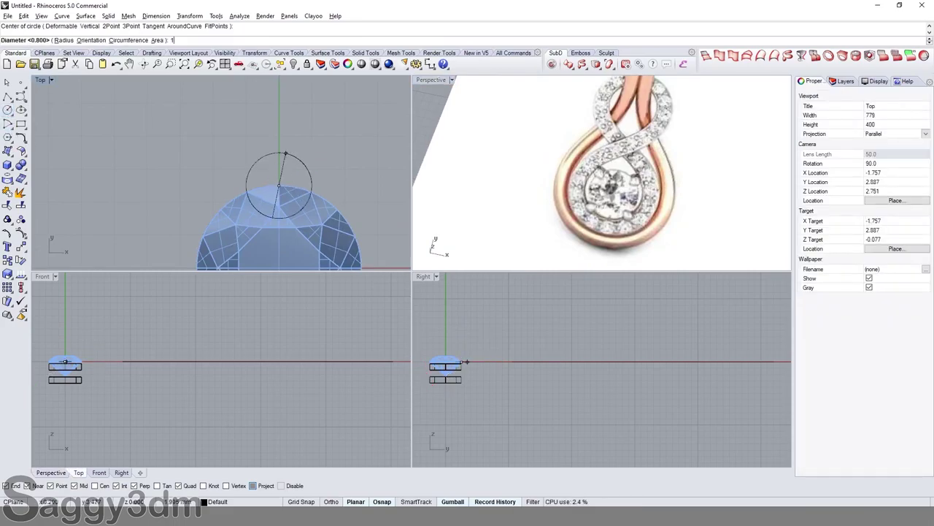
key(Return)
click(278, 170)
drag(278, 159, 281, 150)
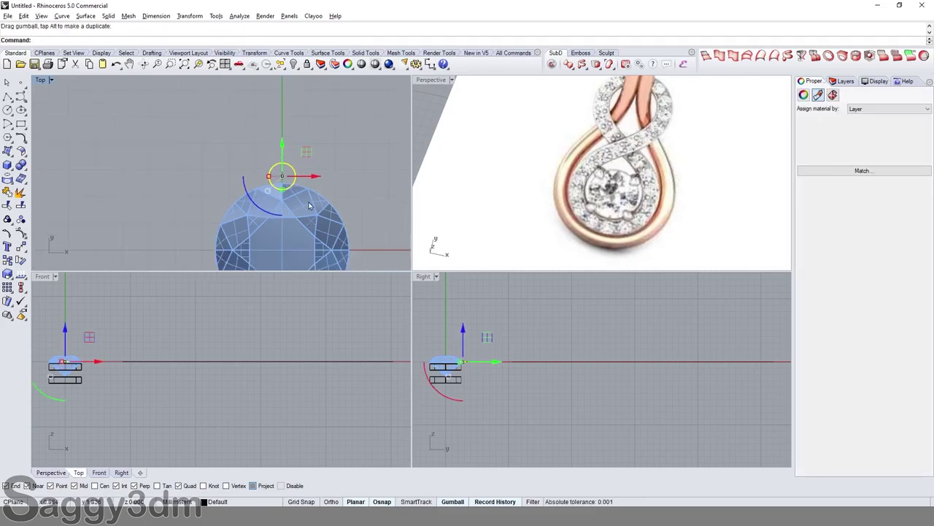
Step: Rotate the circle 45° about the origin and polar-array it into four around the gem
text(rotate)
key(Return)
text(0)
key(Return)
text(45)
key(Return)
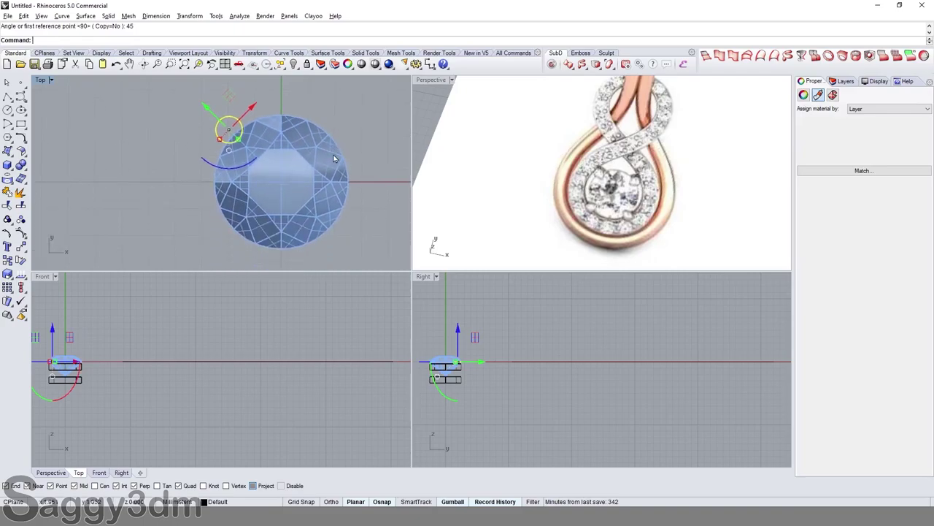
text(arraypolar)
key(Return)
text(0)
key(Return)
key(Return)
key(Return)
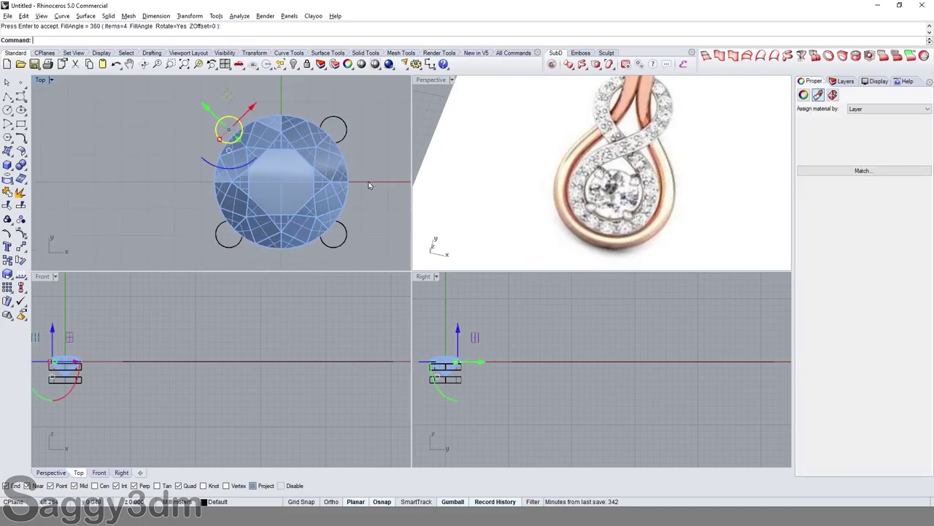
key(Return)
Step: Drop the four prong circles down to the base of the lower ring band
right_drag(470, 392, 533, 378)
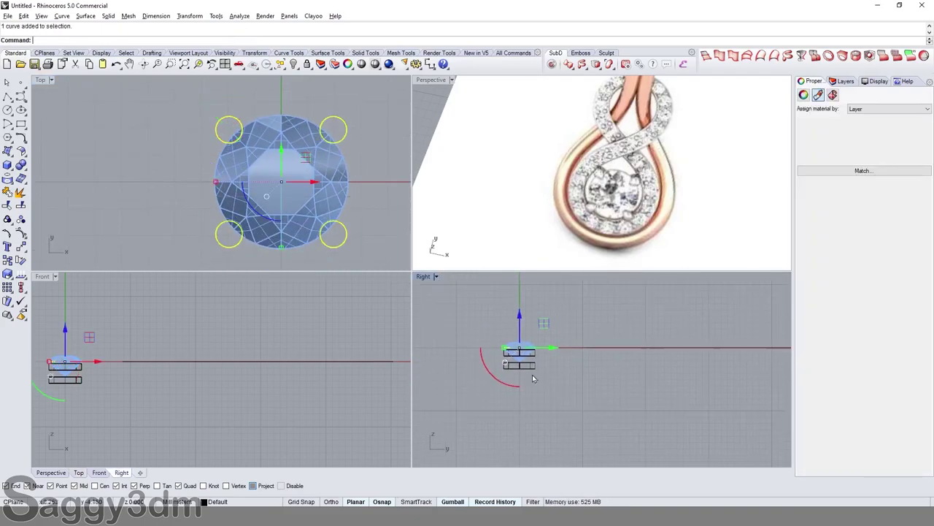
click(533, 378)
drag(514, 292, 522, 337)
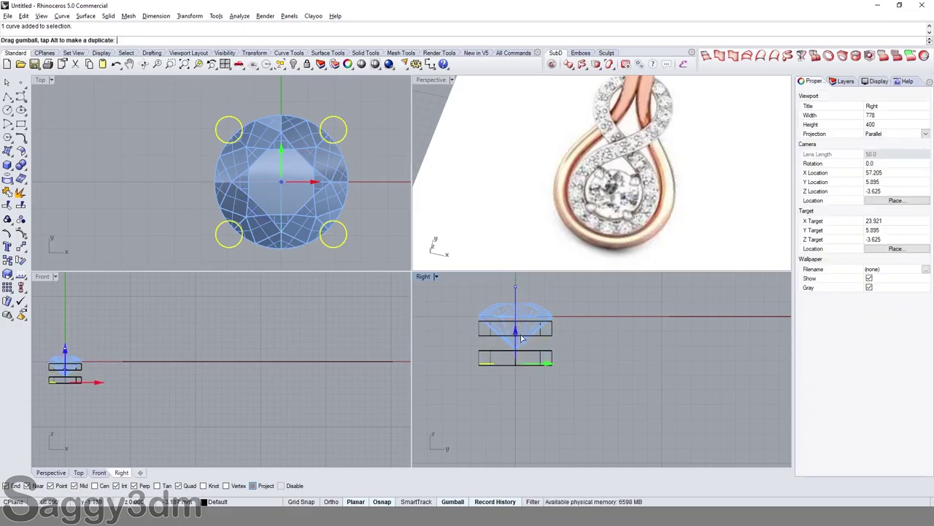
drag(523, 339, 523, 343)
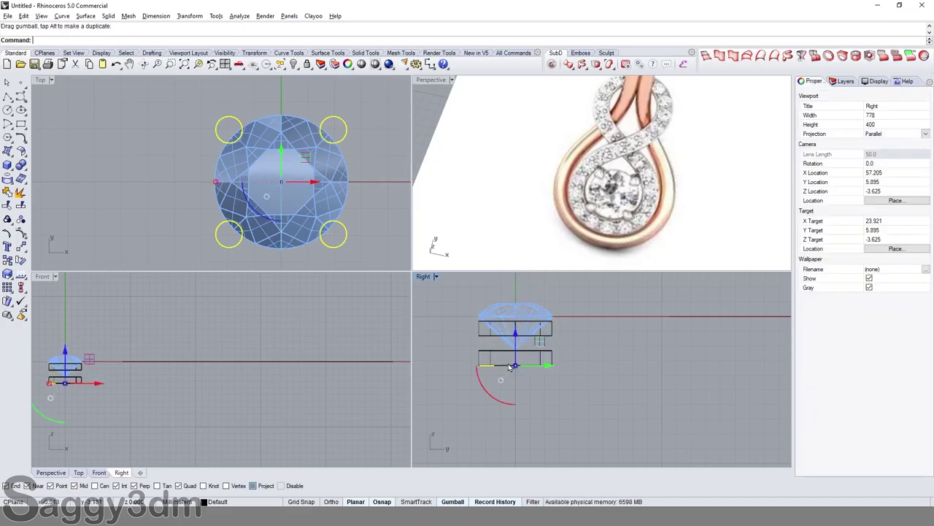
scroll(555, 365, up, 5)
mouse_move(554, 365)
right_down()
mouse_move(584, 402)
mouse_move(608, 396)
right_up()
text(m)
key(Return)
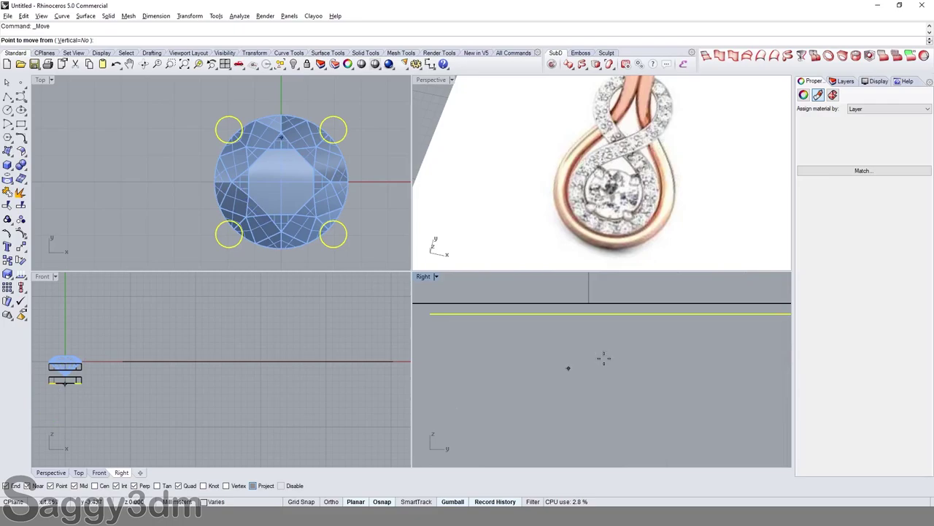
click(603, 357)
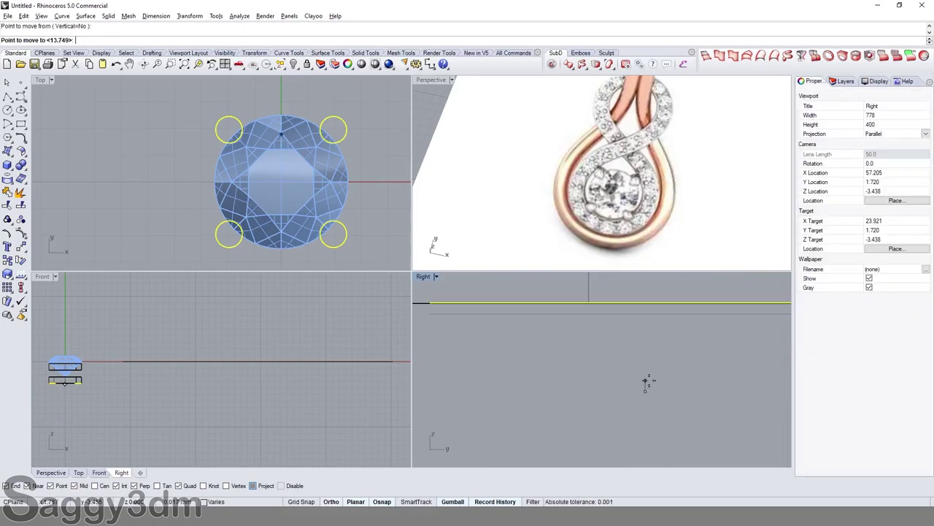
key(Escape)
scroll(650, 384, down, 4)
text(ee)
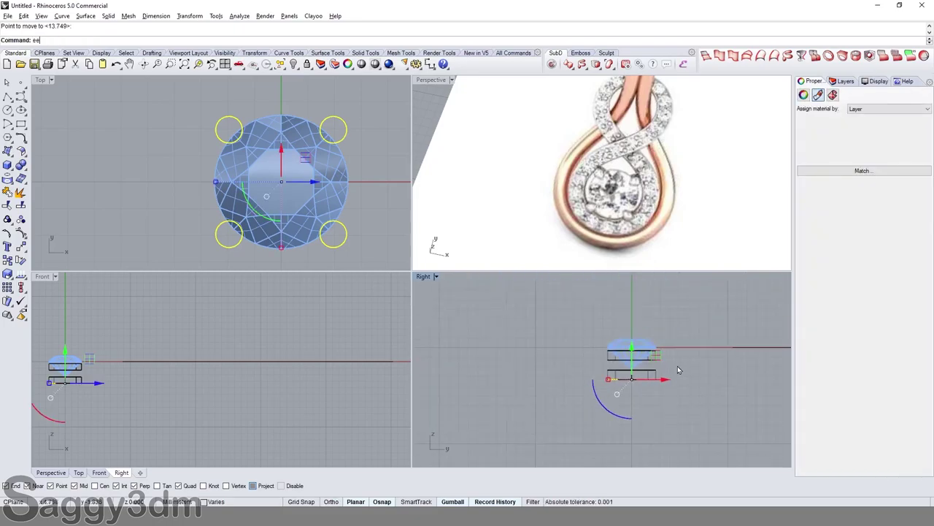
key(Return)
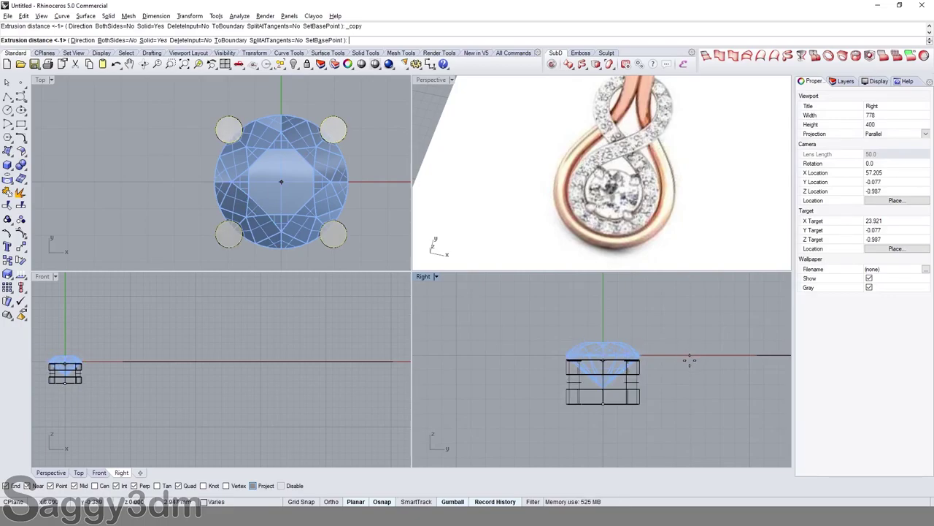
Step: Extrude the four circles into solid prongs rising above the gem and inspect them
scroll(690, 357, up, 5)
scroll(689, 343, down, 3)
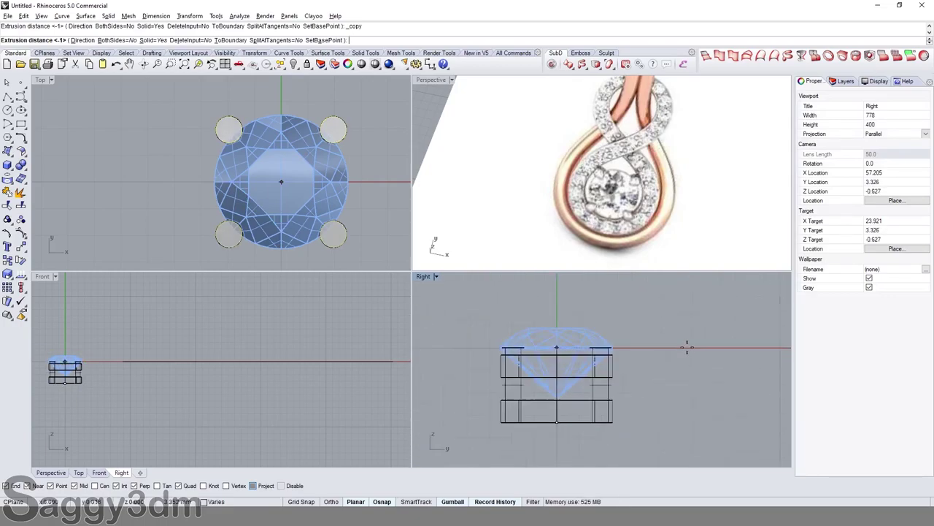
click(689, 309)
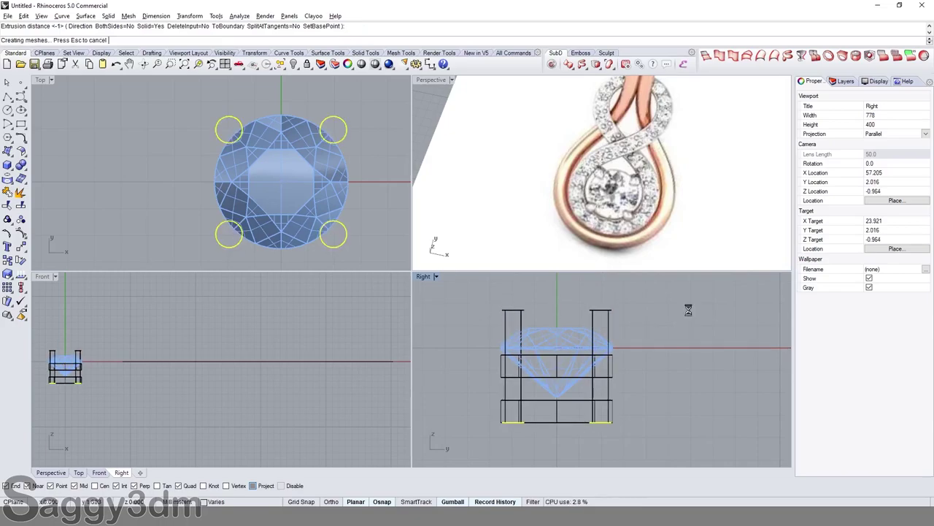
mouse_move(668, 182)
right_down()
mouse_move(674, 158)
mouse_move(555, 175)
right_up()
click(523, 182)
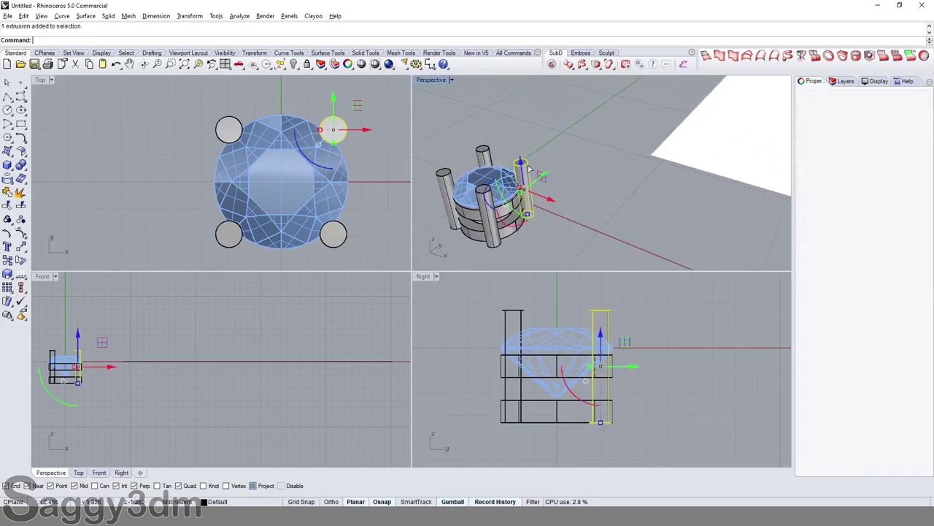
Step: Select the prongs, bands and gem together and group the setting
drag(635, 317, 470, 295)
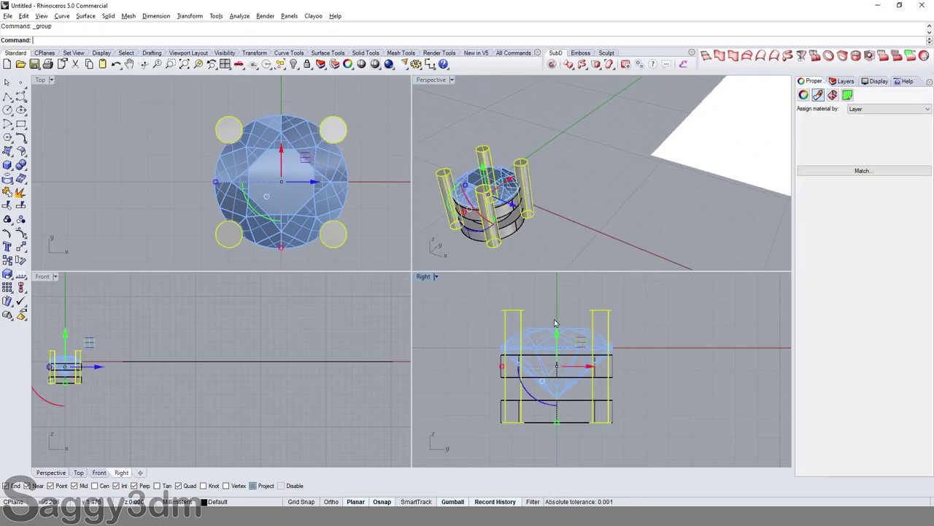
click(554, 319)
scroll(628, 323, down, 1)
click(624, 367)
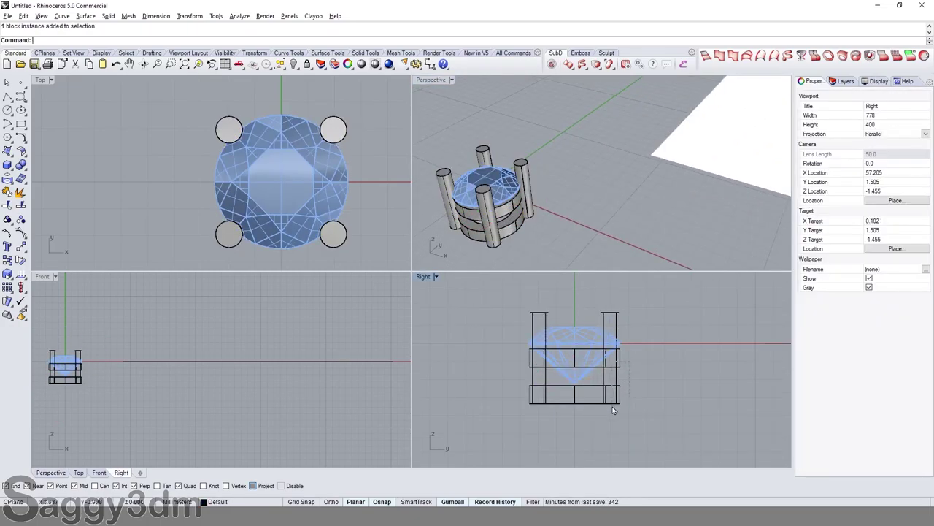
key(ctrl+a)
click(624, 288)
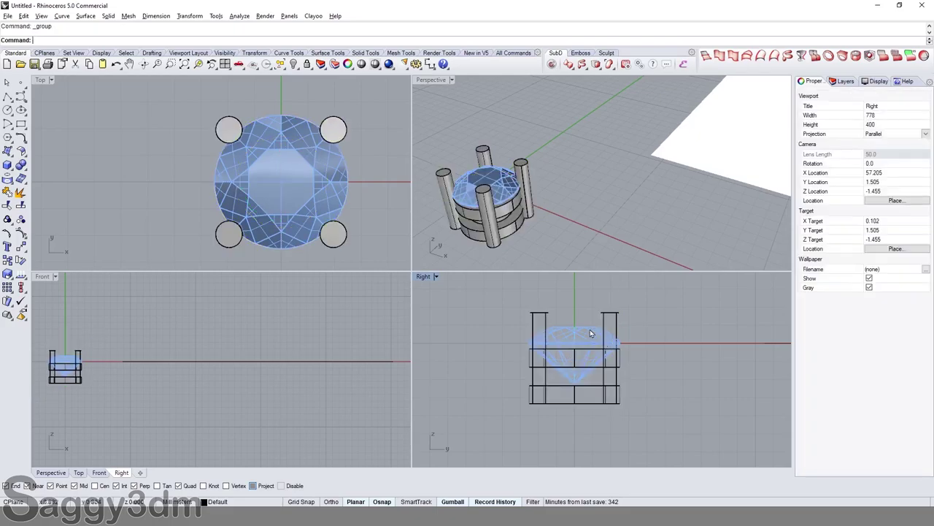
key(ctrl+a)
key(Escape)
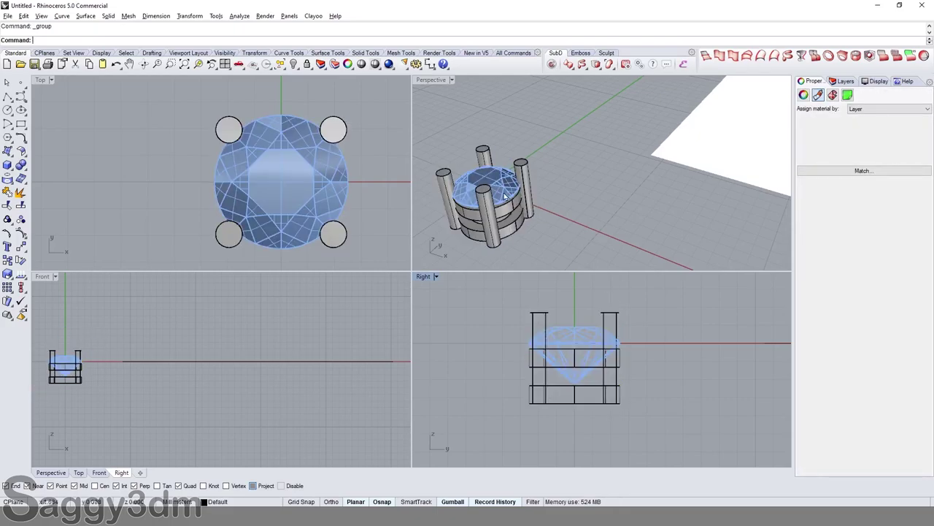
key(ctrl+a)
key(Escape)
scroll(183, 139, down, 2)
Step: Maximize the Top view and drag the pendant reference picture roughly onto the gem
double_click(43, 81)
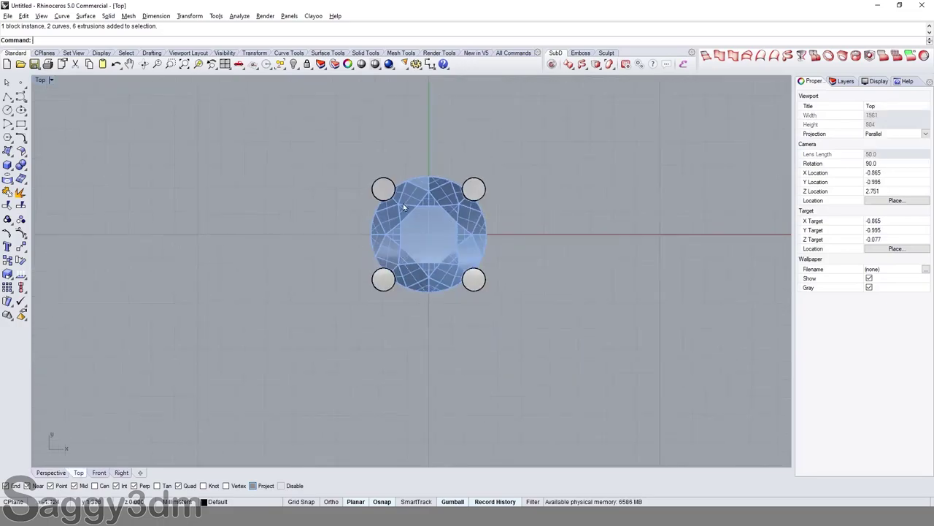
scroll(403, 203, down, 5)
click(584, 138)
right_drag(635, 80, 609, 157)
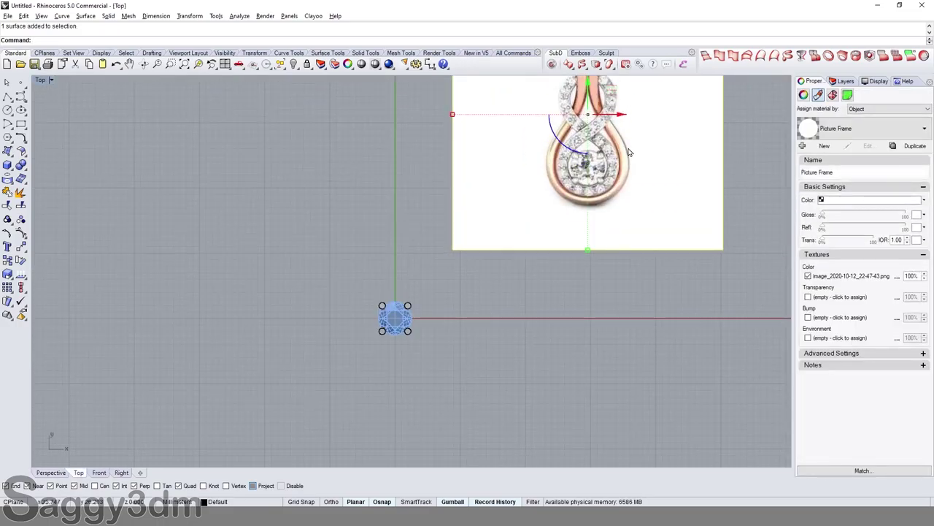
scroll(630, 152, down, 2)
drag(629, 152, 502, 249)
scroll(542, 345, up, 7)
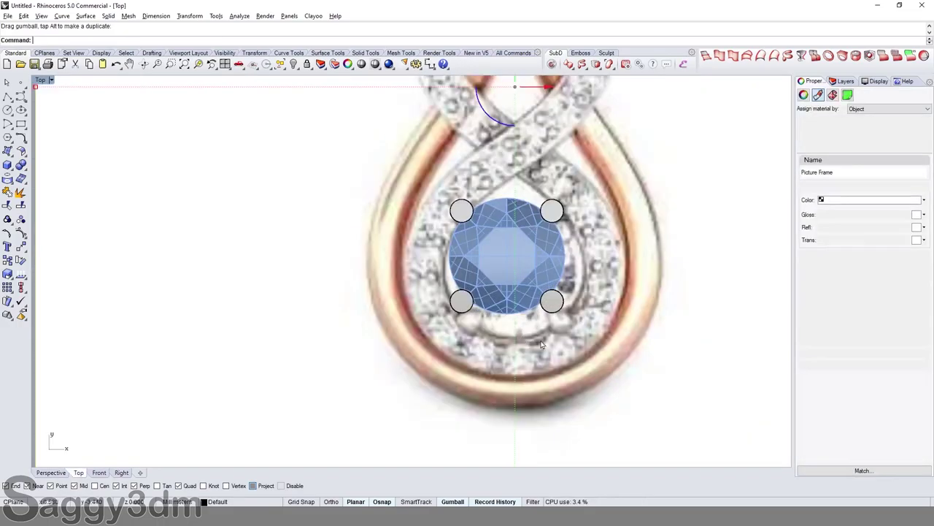
drag(541, 344, 659, 309)
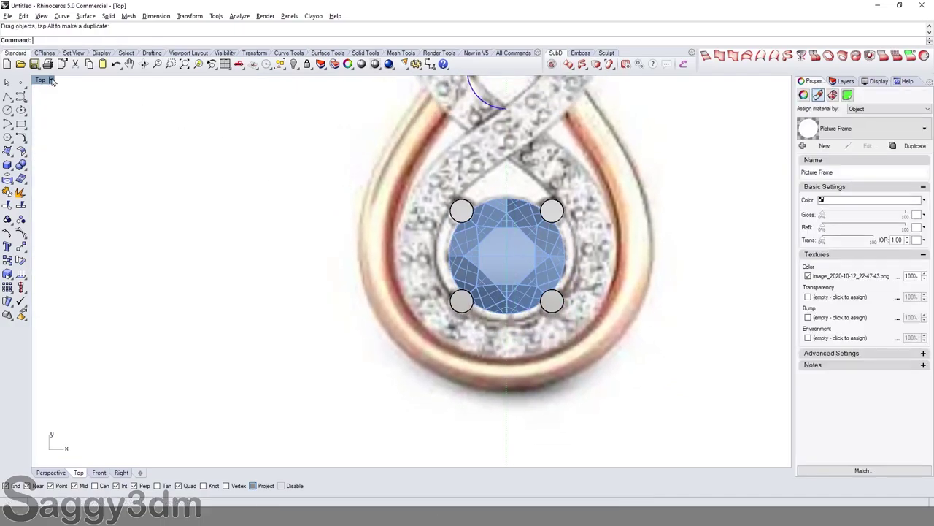
Step: Switch Top view to Wireframe and move the picture so its centre stone sits on the gem
click(51, 80)
click(62, 89)
scroll(670, 375, up, 2)
scroll(637, 349, up, 2)
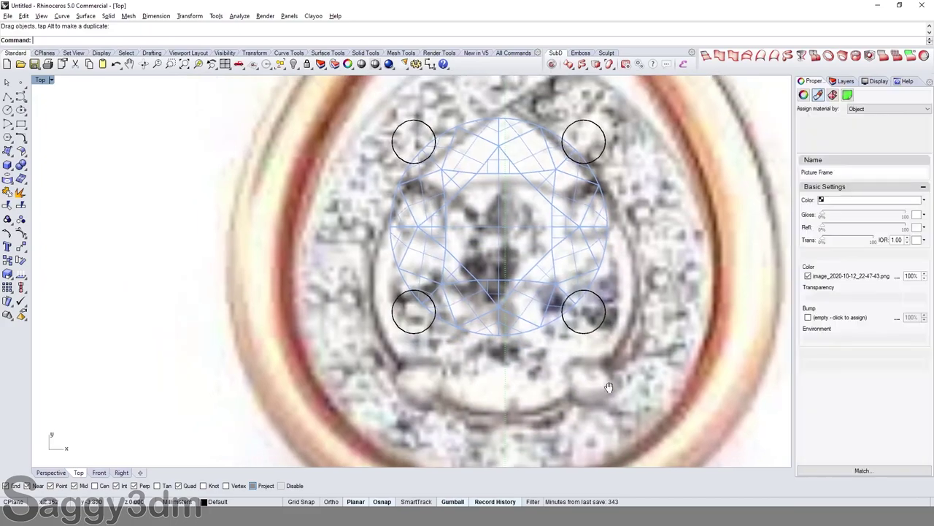
drag(637, 349, 553, 390)
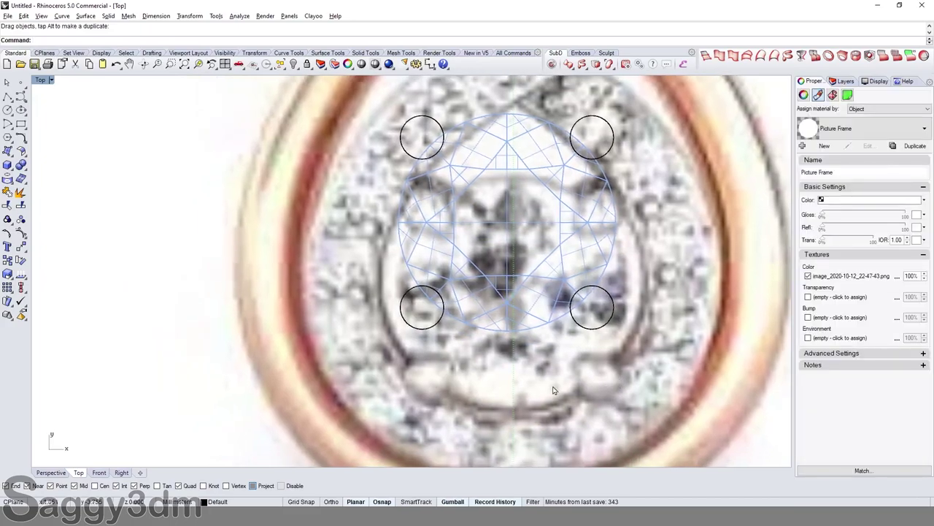
right_click(538, 394)
click(512, 387)
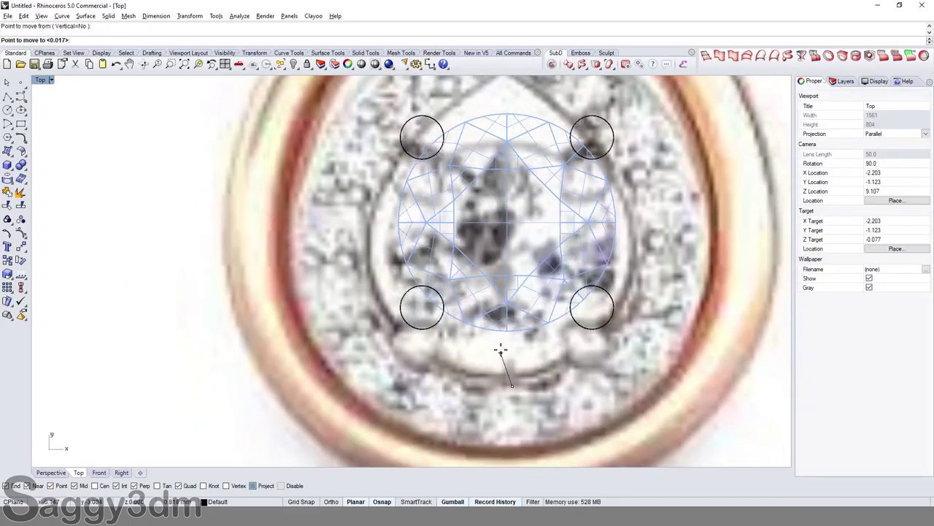
click(507, 334)
Step: Scale the reference picture down about the stone's centre to match the gem's size
text(s)
key(Return)
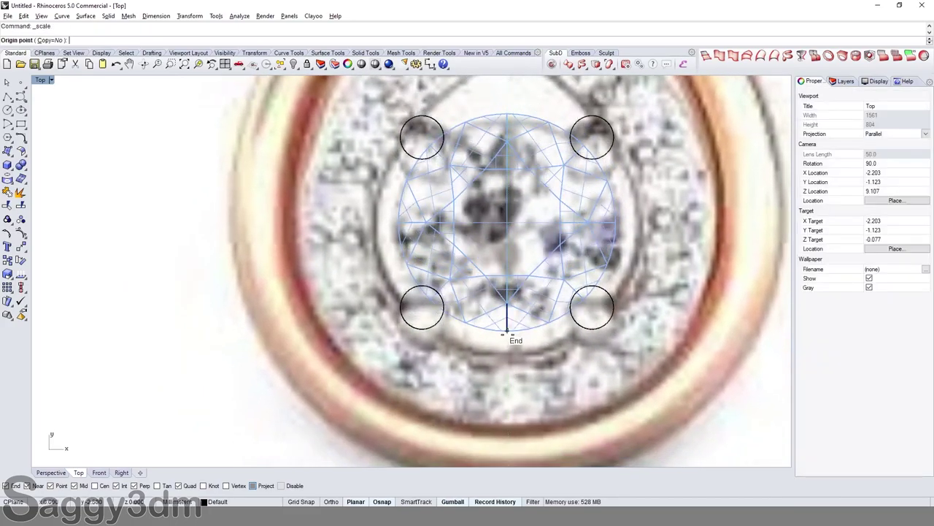
click(507, 335)
scroll(509, 292, down, 3)
scroll(509, 255, up, 4)
click(509, 252)
click(509, 246)
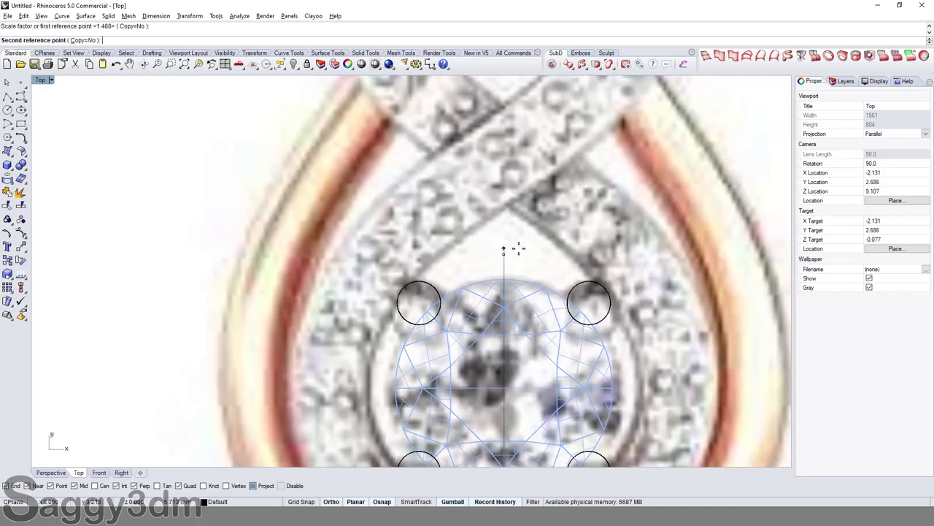
Step: Lock the reference picture in place and recentre the view on the pendant
scroll(498, 238, down, 4)
scroll(497, 238, up, 3)
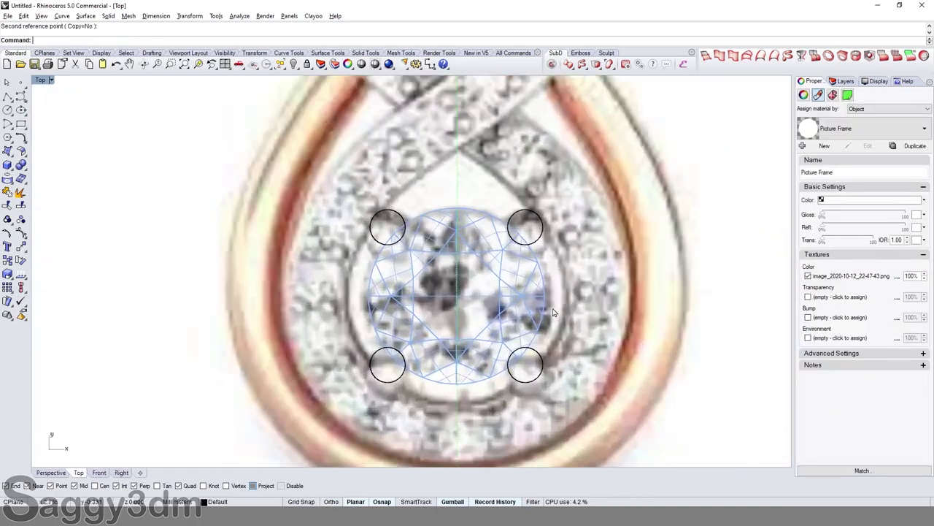
scroll(497, 238, up, 1)
scroll(581, 291, down, 3)
scroll(581, 291, down, 2)
click(582, 291)
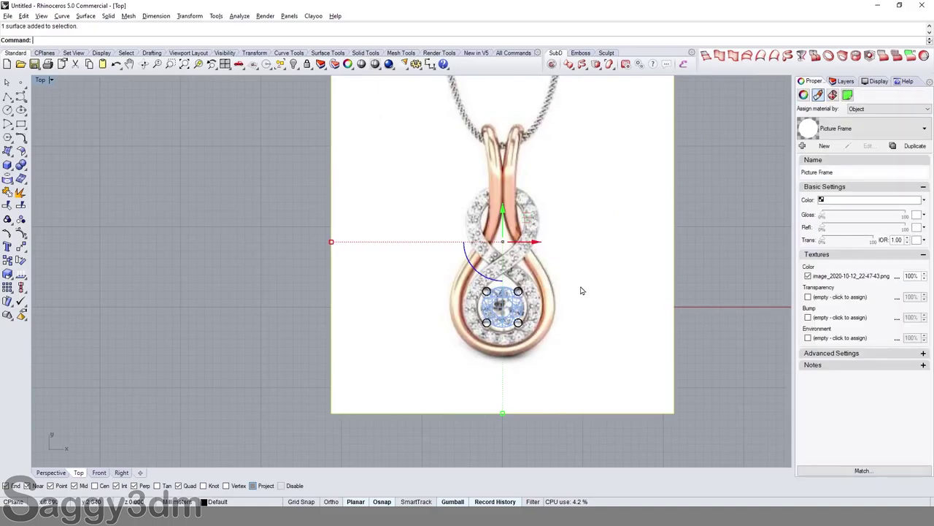
key(ctrl+l)
scroll(522, 314, up, 2)
click(515, 296)
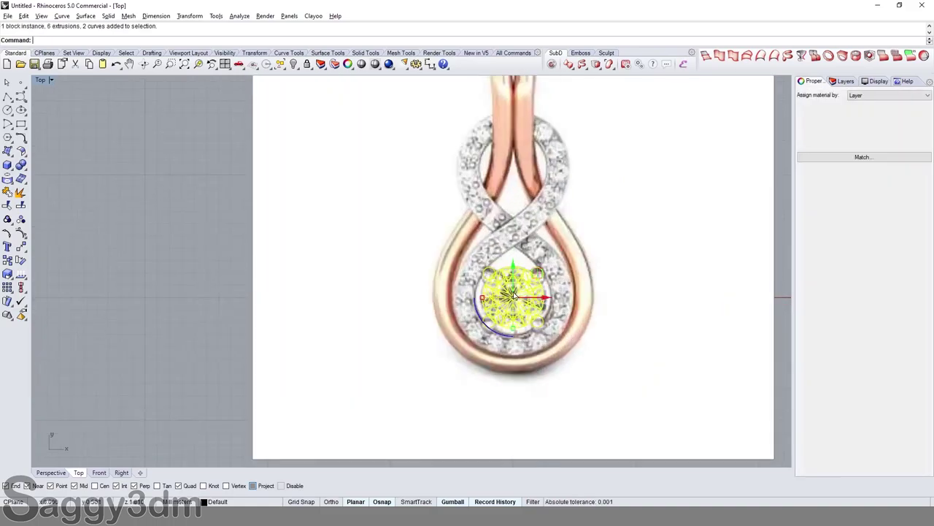
key(Escape)
right_drag(517, 262, 492, 293)
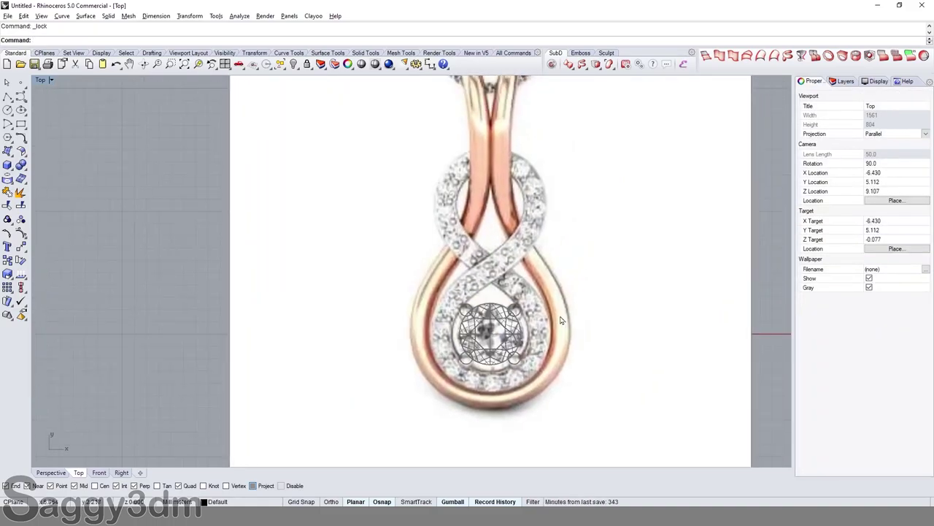
scroll(561, 320, down, 2)
scroll(484, 294, up, 4)
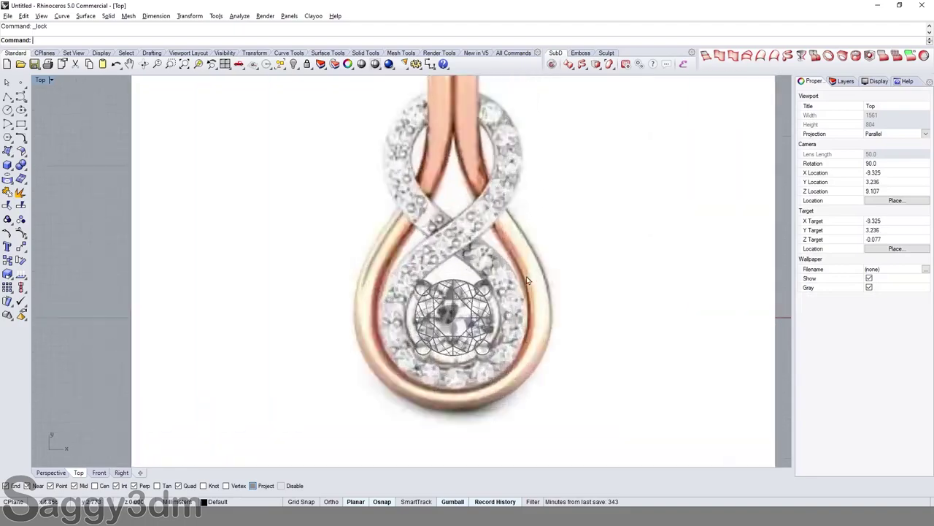
click(8, 110)
scroll(448, 271, up, 2)
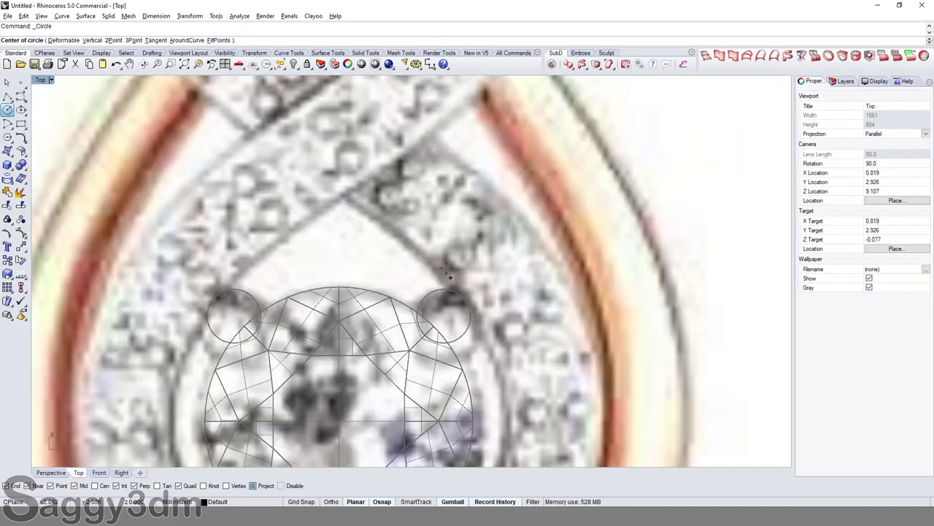
click(443, 208)
text(1)
key(Return)
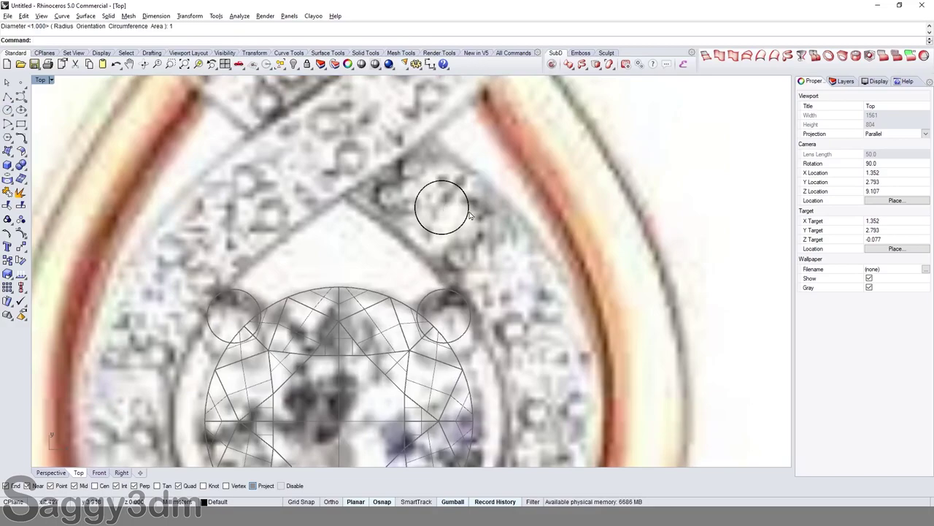
key(ctrl+z)
key(Return)
click(443, 206)
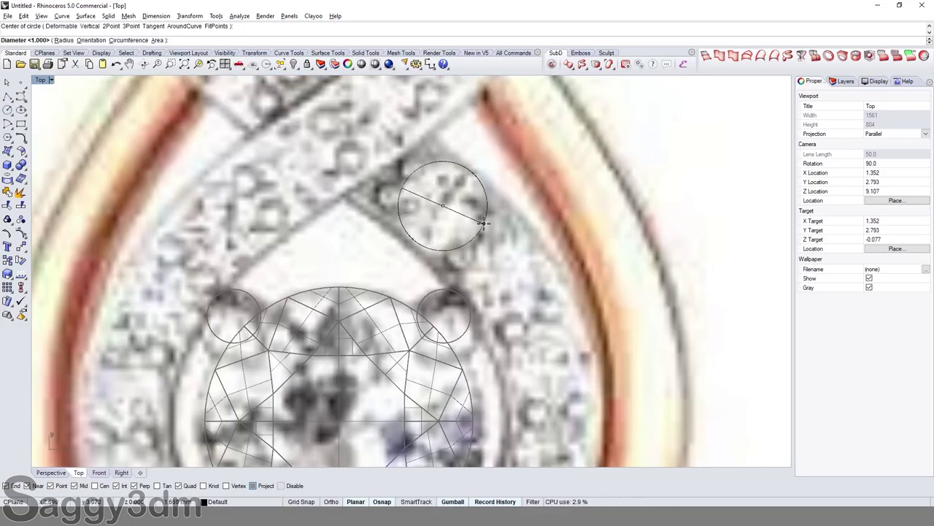
text(1)
key(Return)
scroll(483, 223, down, 3)
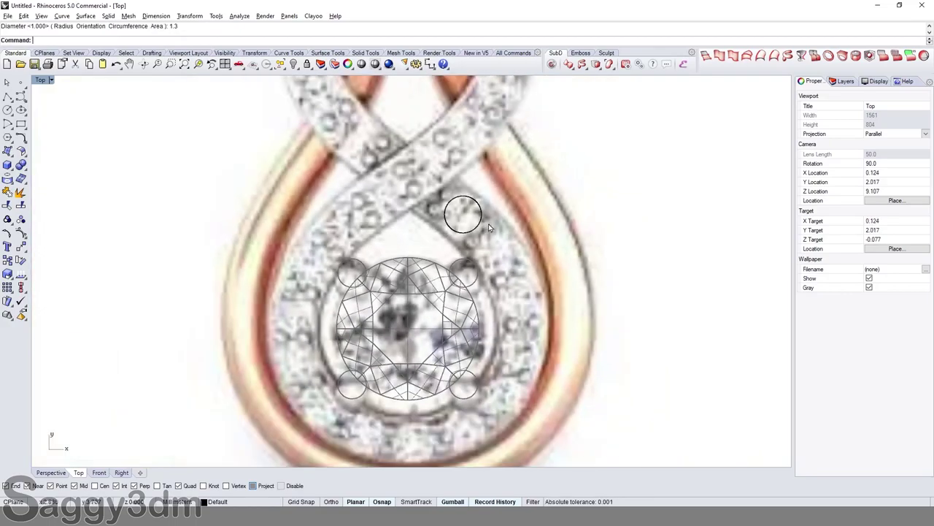
click(482, 227)
scroll(486, 241, down, 2)
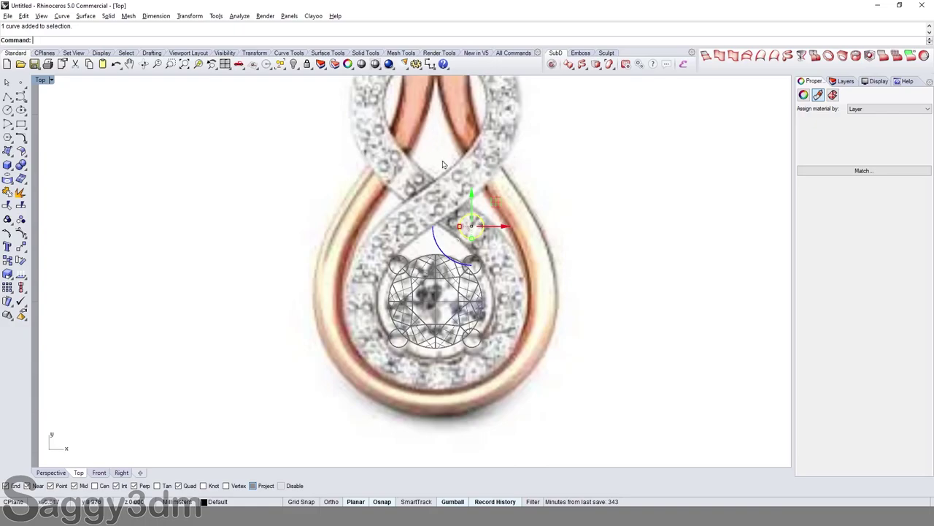
key(Delete)
scroll(522, 235, up, 1)
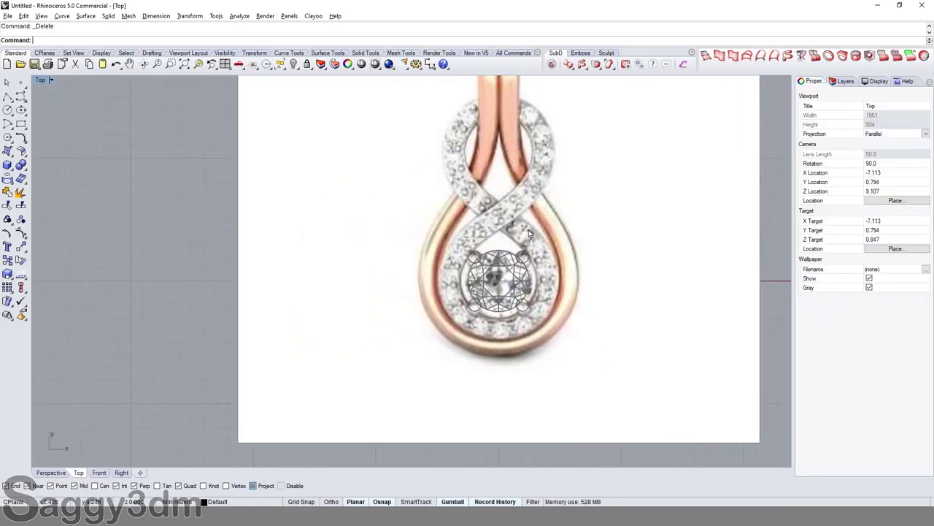
scroll(522, 236, up, 2)
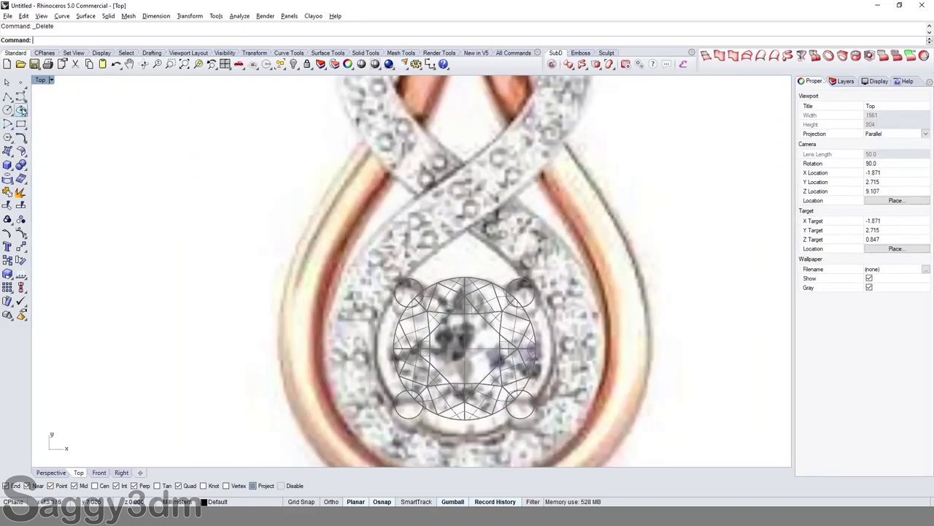
click(22, 110)
Step: Start an interpolated curve at the top of the upper loop and trace it down the loop's right side
click(44, 103)
scroll(461, 181, down, 3)
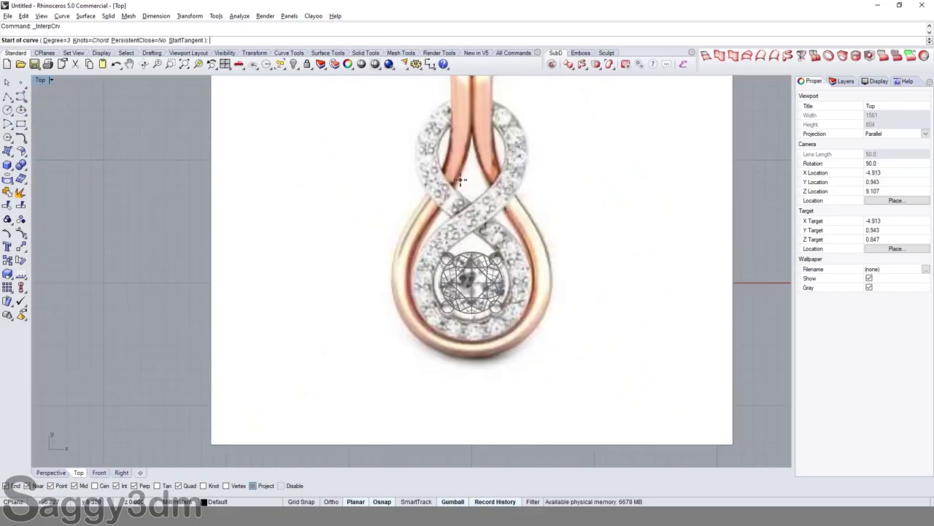
scroll(460, 180, up, 2)
scroll(455, 161, up, 2)
click(447, 115)
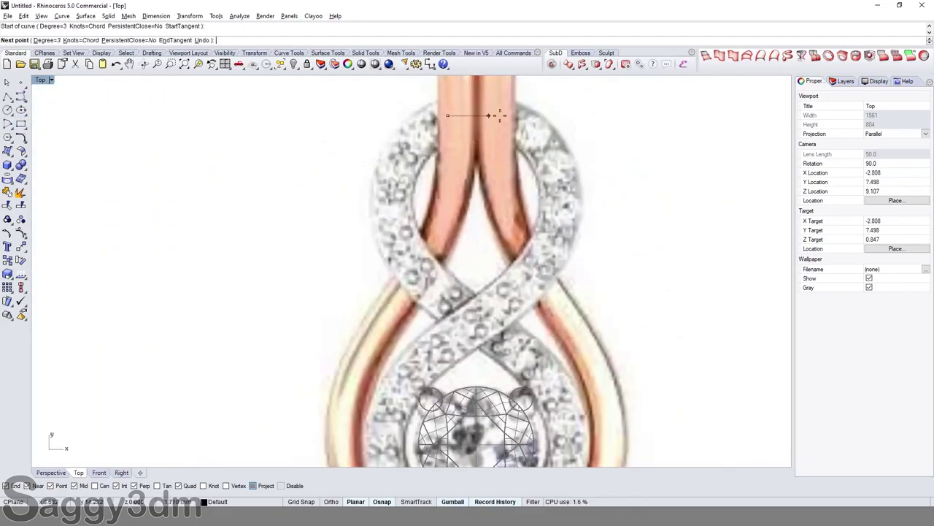
click(509, 118)
click(552, 161)
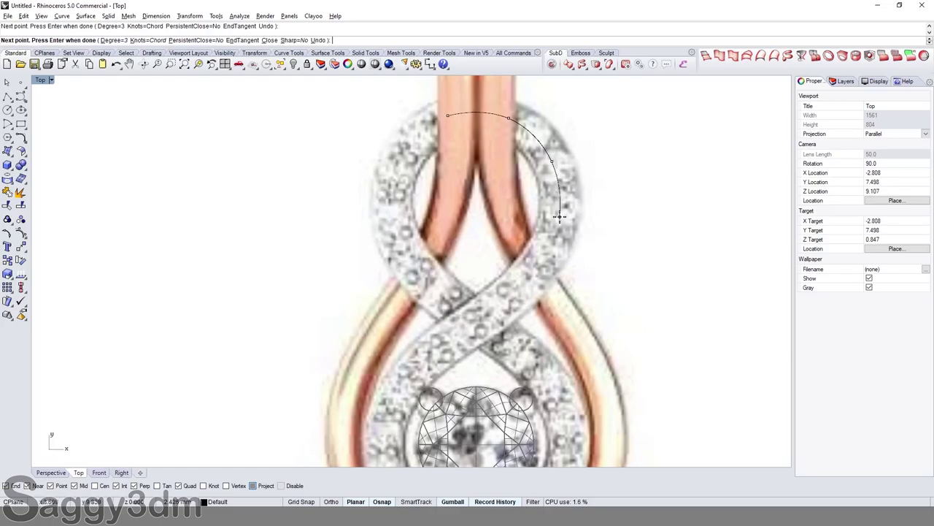
click(559, 216)
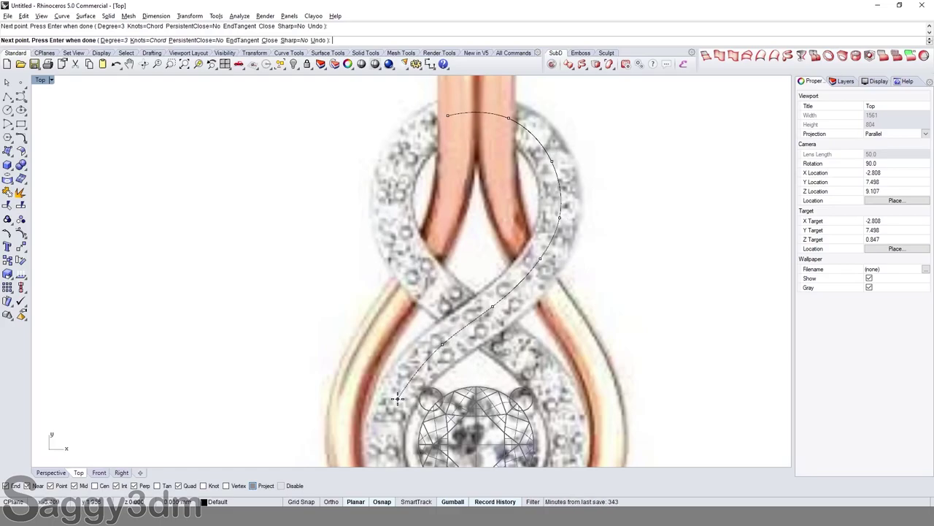
Step: Continue the curve along the crossing band toward the gem, finish it and pan out
key(Down)
key(Down)
click(397, 237)
click(383, 301)
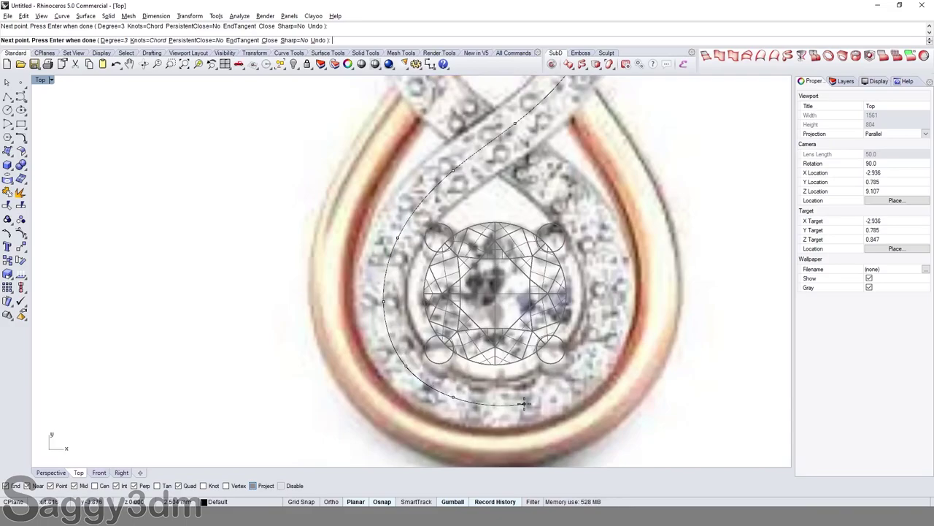
key(Return)
scroll(514, 339, down, 5)
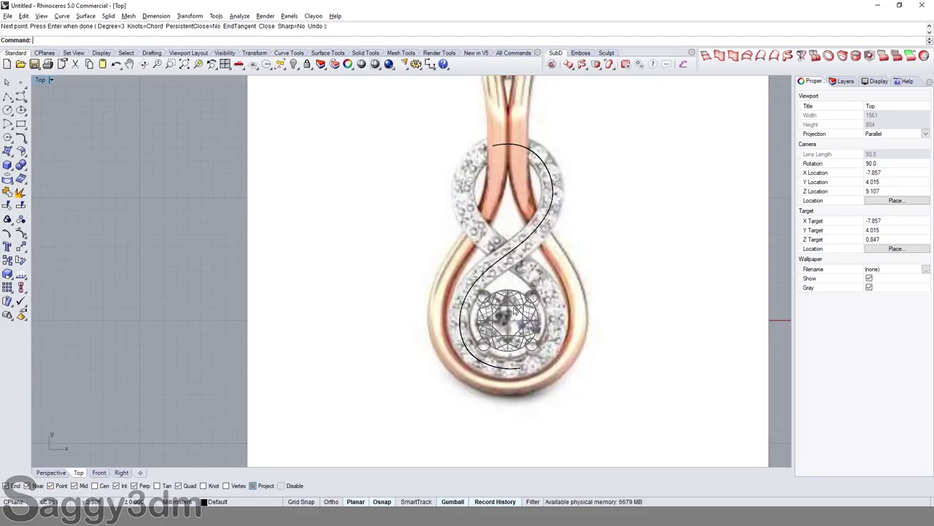
mouse_move(514, 310)
right_down()
mouse_move(595, 322)
mouse_move(603, 314)
mouse_move(596, 385)
right_up()
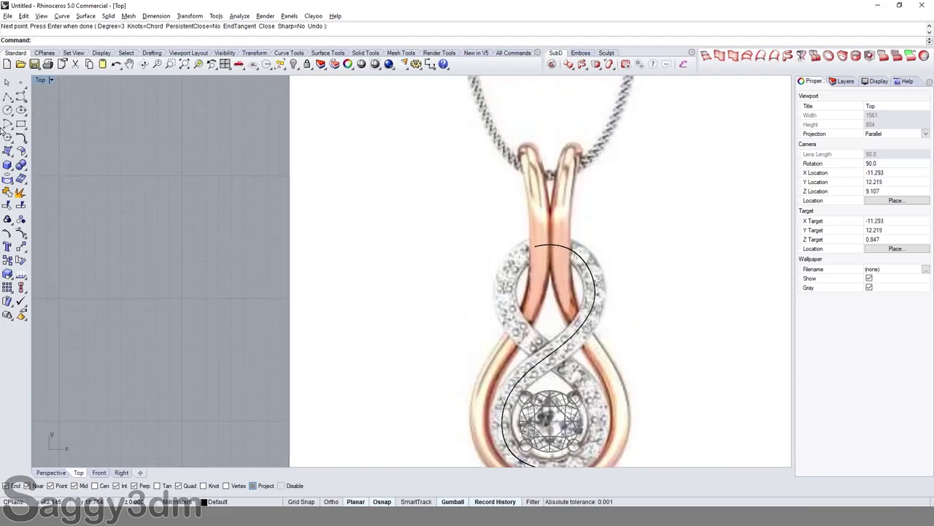
Step: Draw a vertical centre line from its midpoint at the origin up above the pendant
click(9, 97)
click(50, 98)
text(0)
key(Return)
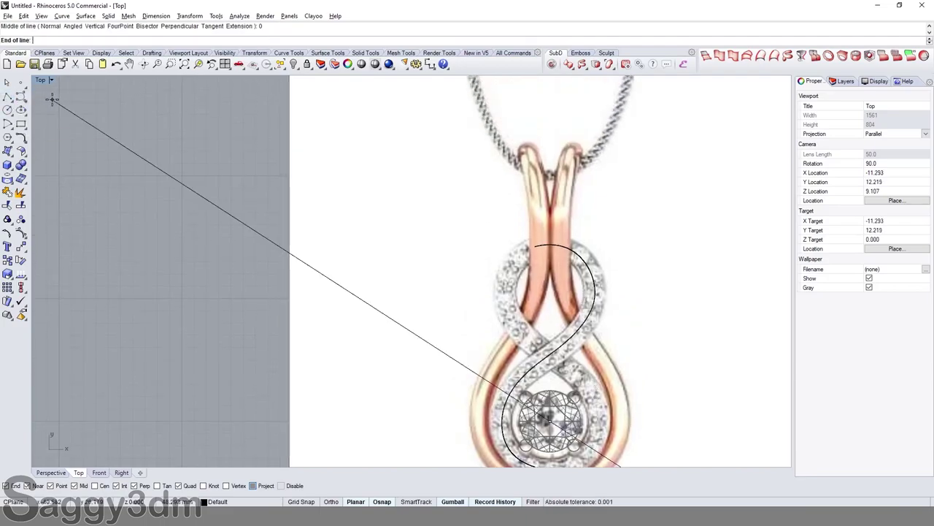
scroll(347, 120, down, 3)
click(479, 127)
Step: Trim the band curve's tip that extends past the vertical centre line
click(479, 132)
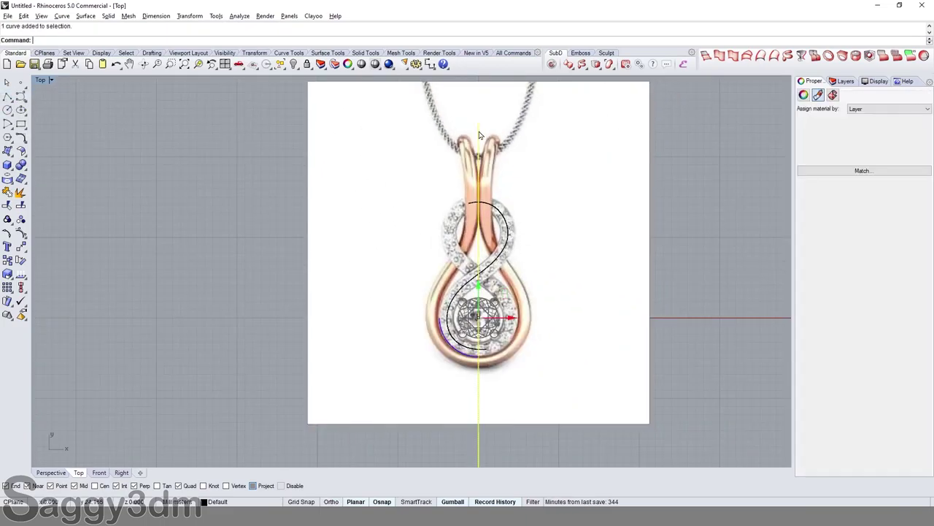
scroll(479, 146, up, 2)
key(Return)
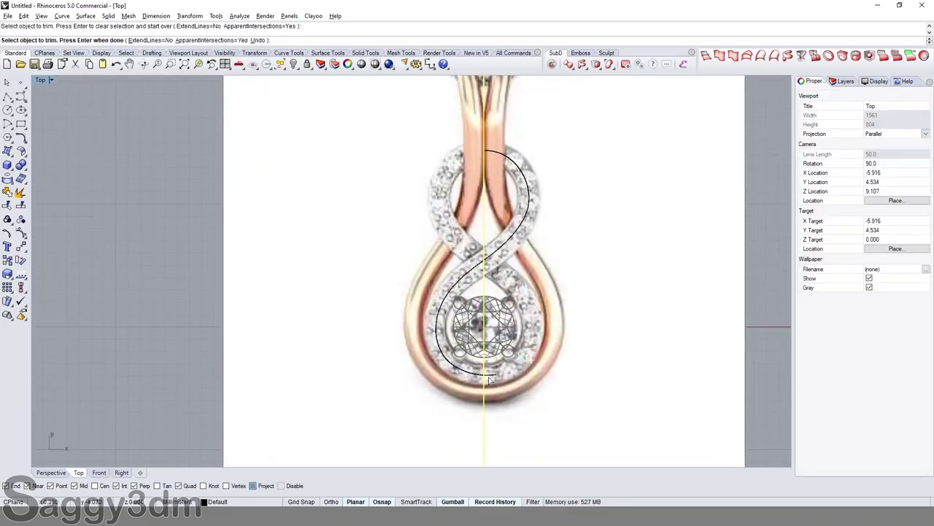
click(490, 379)
key(Return)
Step: Select the trimmed band curve and attempt a Mirror, cancelling it unfinished
click(511, 219)
scroll(509, 305, up, 2)
scroll(509, 305, down, 2)
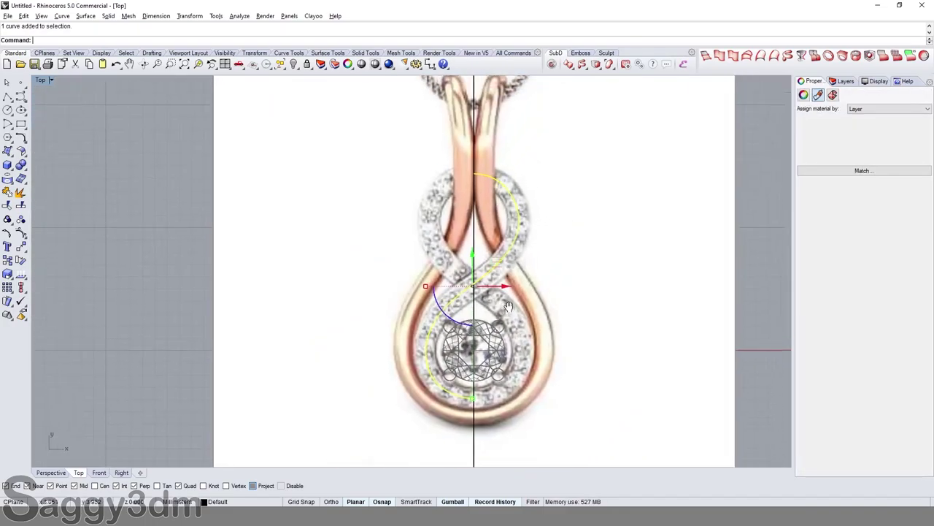
right_drag(509, 305, 515, 300)
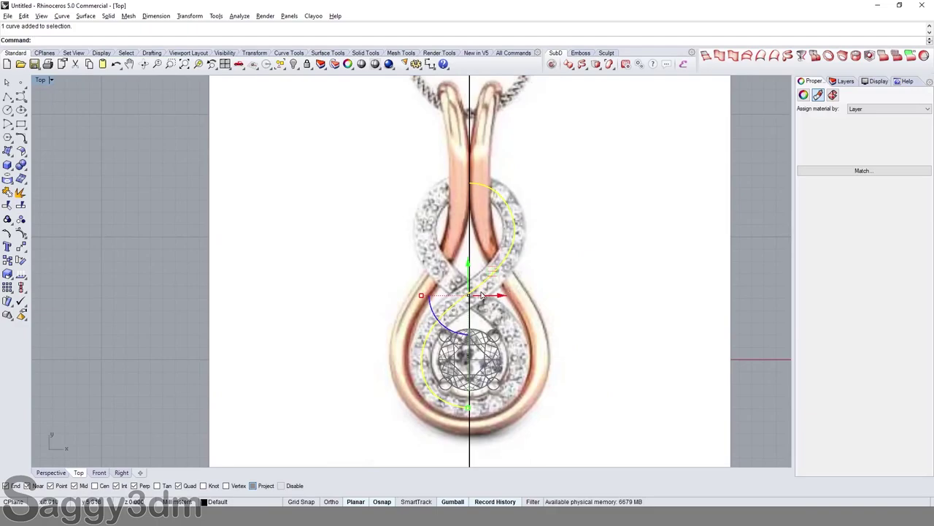
text(mirror)
key(Return)
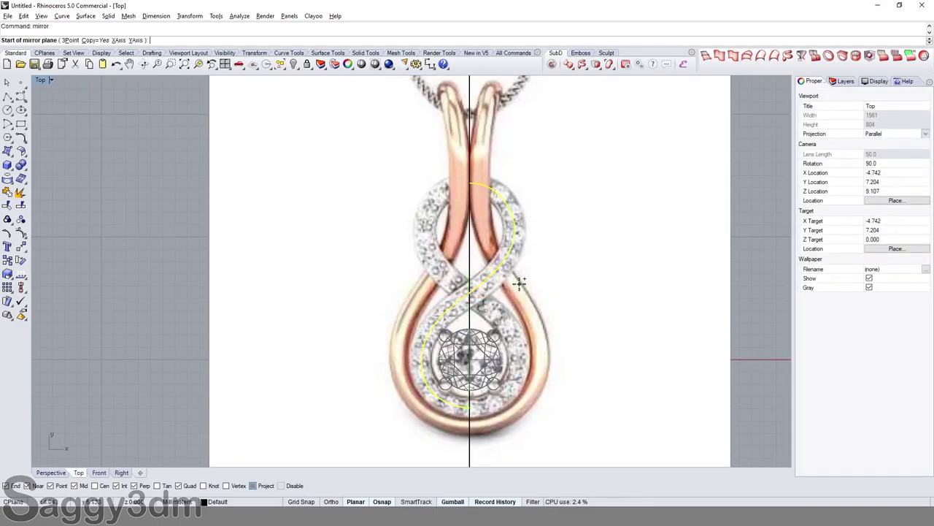
key(Escape)
key(Escape)
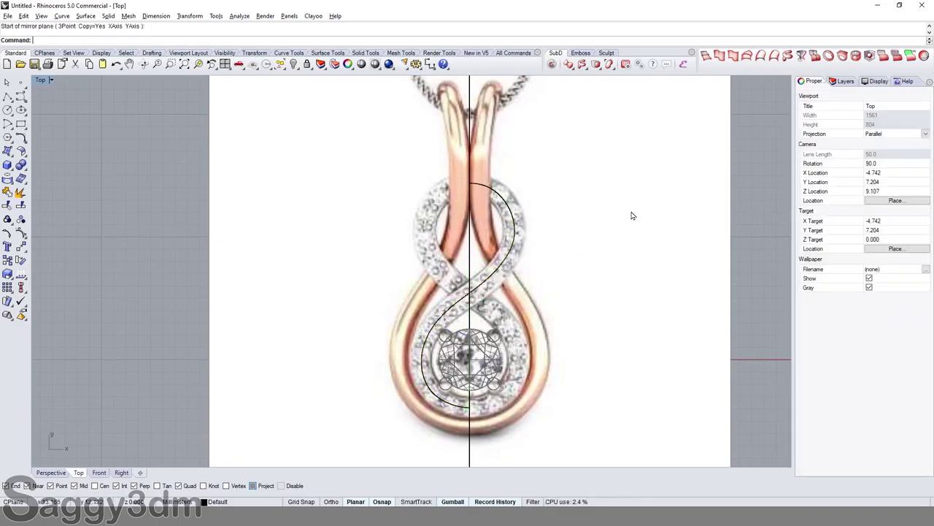
Step: Run UnlockSelected and pick the pendant reference picture
text(Unlockselected)
key(Return)
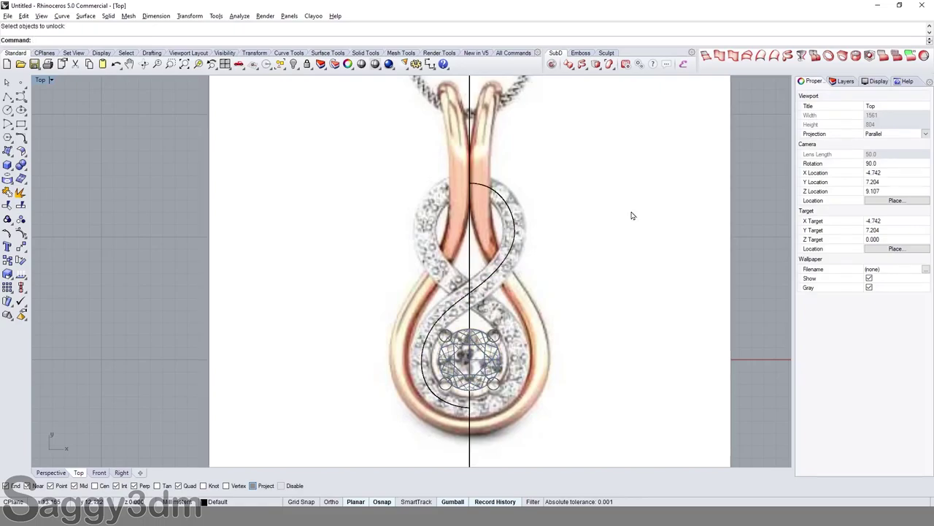
click(633, 215)
Step: Finish unlocking the reference picture, hide it, and centre the S-curve
key(Return)
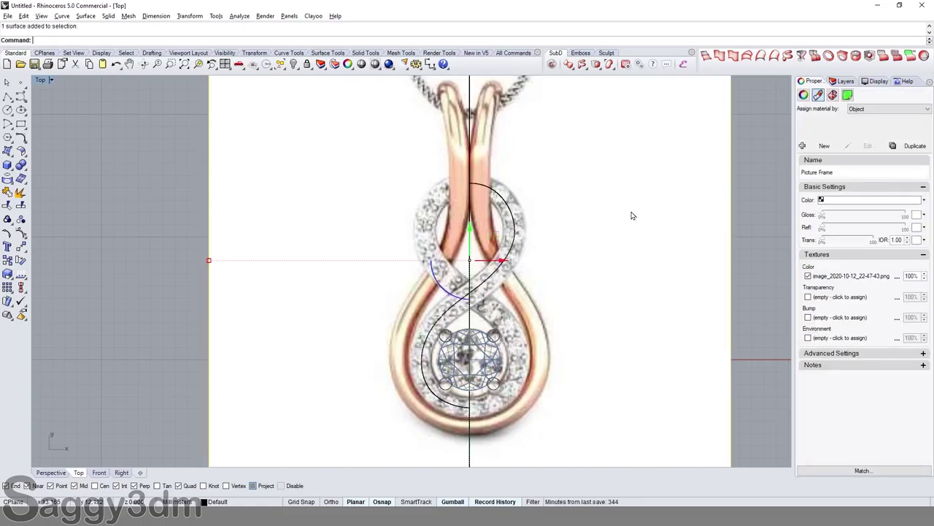
key(ctrl+h)
right_drag(509, 292, 546, 240)
Step: Mirror the S-curve across a plane through the origin to form a figure-eight
click(555, 245)
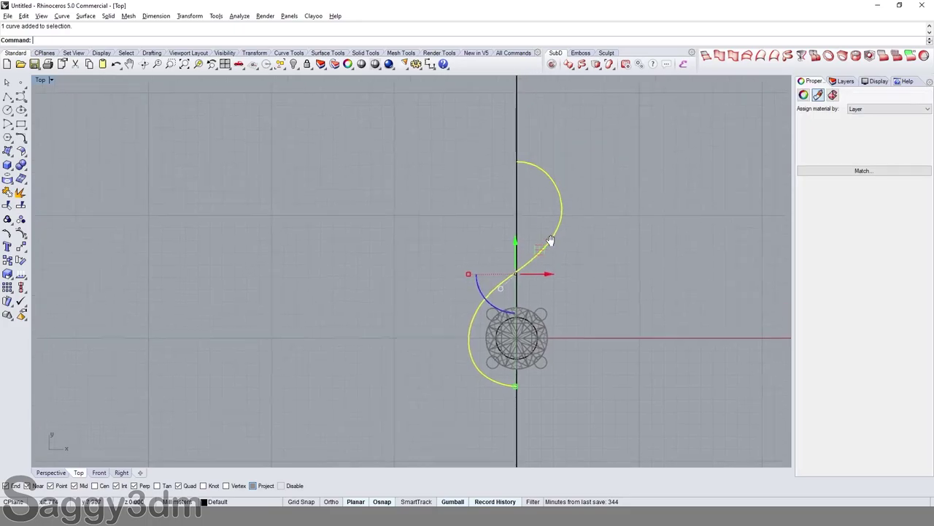
text(mi)
key(Return)
click(564, 229)
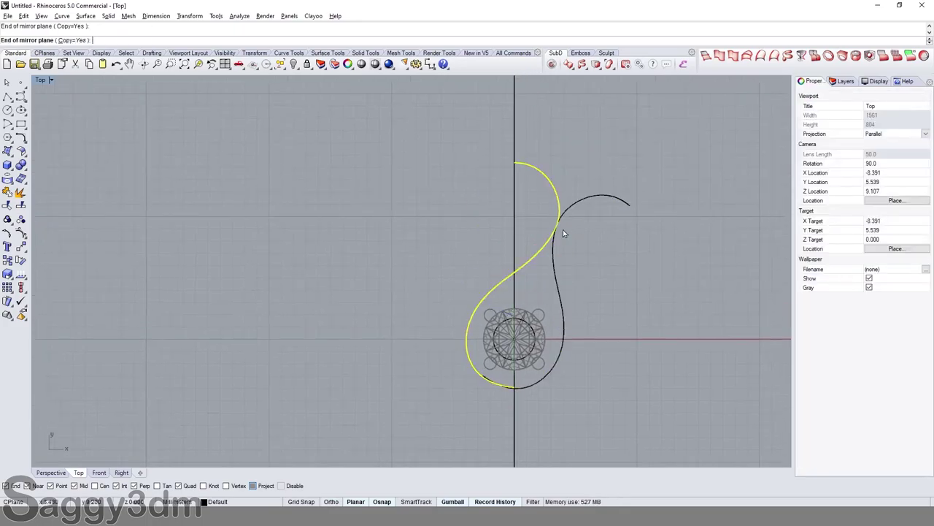
click(563, 230)
key(ctrl+z)
key(Return)
text(0)
key(Return)
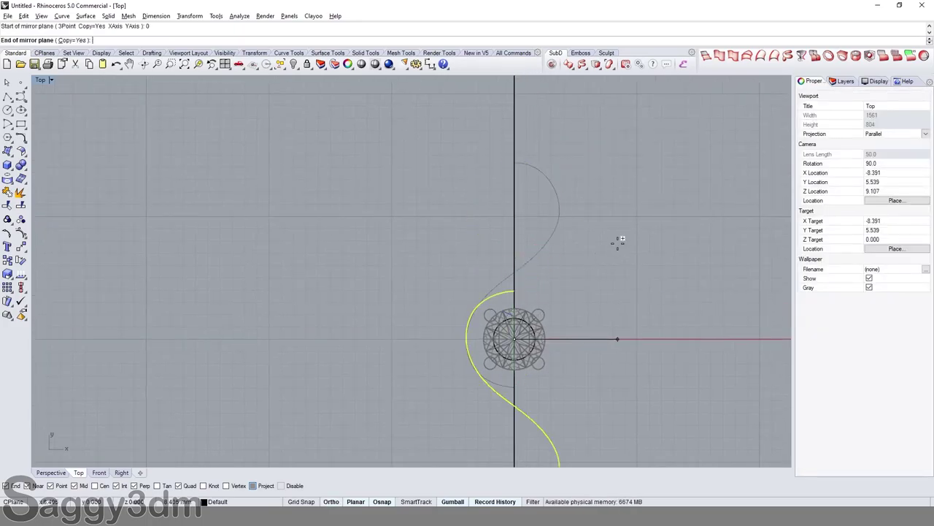
click(602, 167)
Step: Test-move a loop curve in a tilted view, undo it, and restore the four-viewport layout
ctrl+shift+right_drag(567, 158, 553, 273)
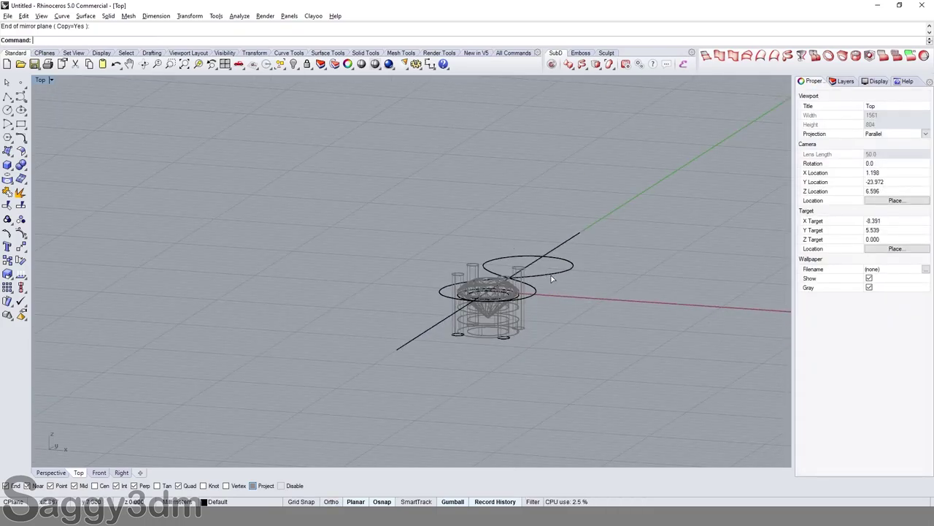
click(552, 278)
drag(511, 259, 515, 257)
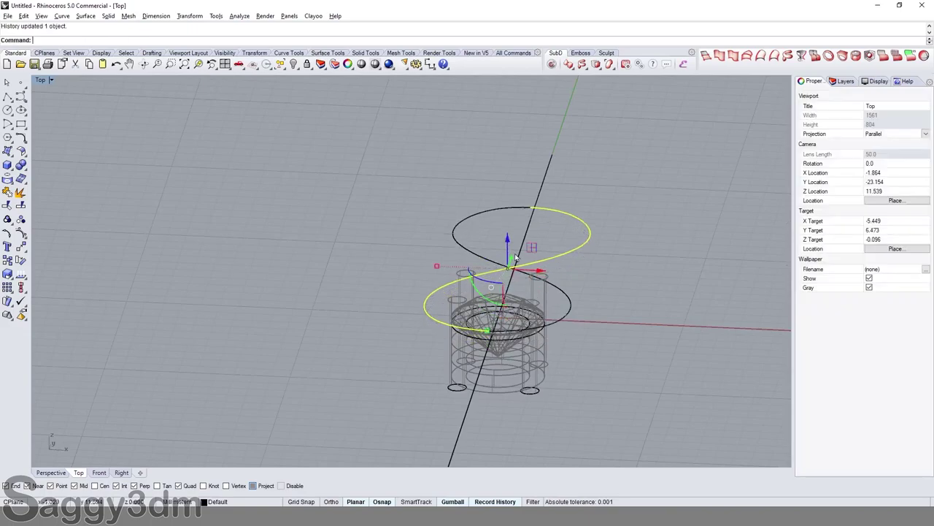
text(al)
key(ctrl+z)
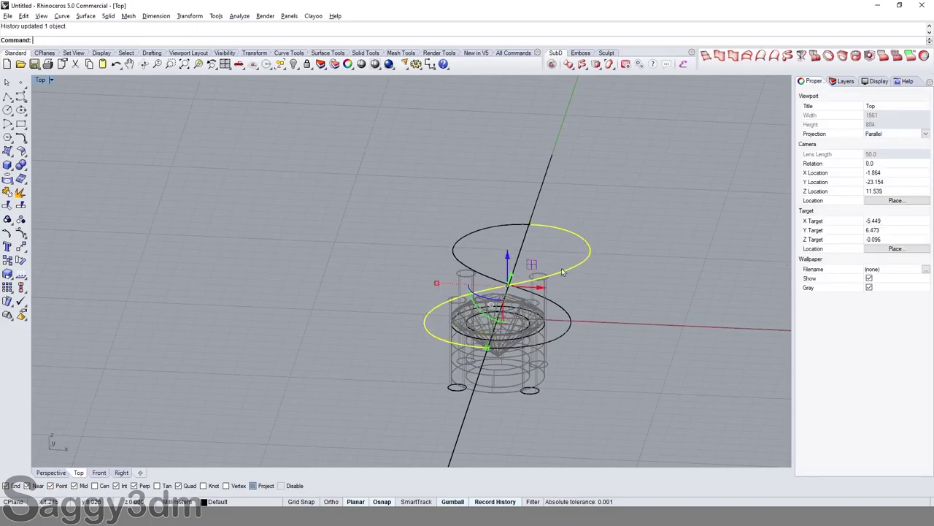
click(500, 270)
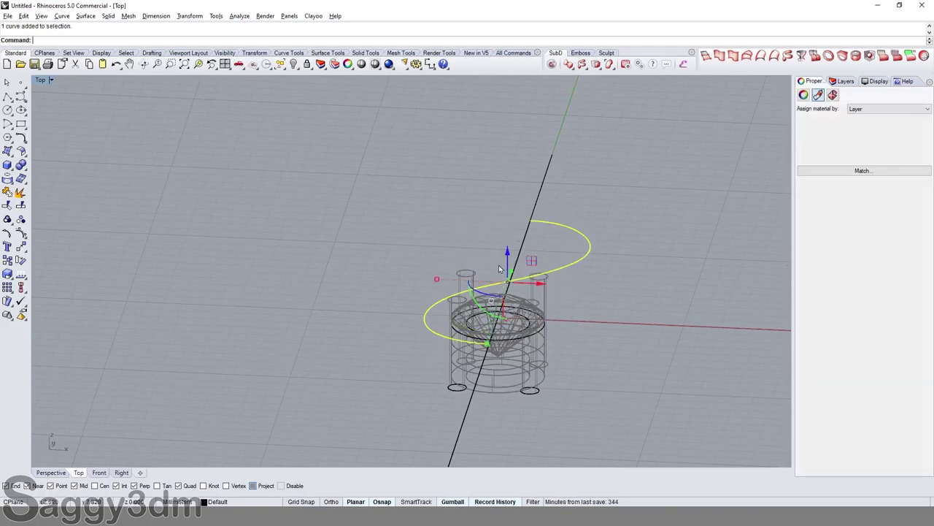
double_click(41, 82)
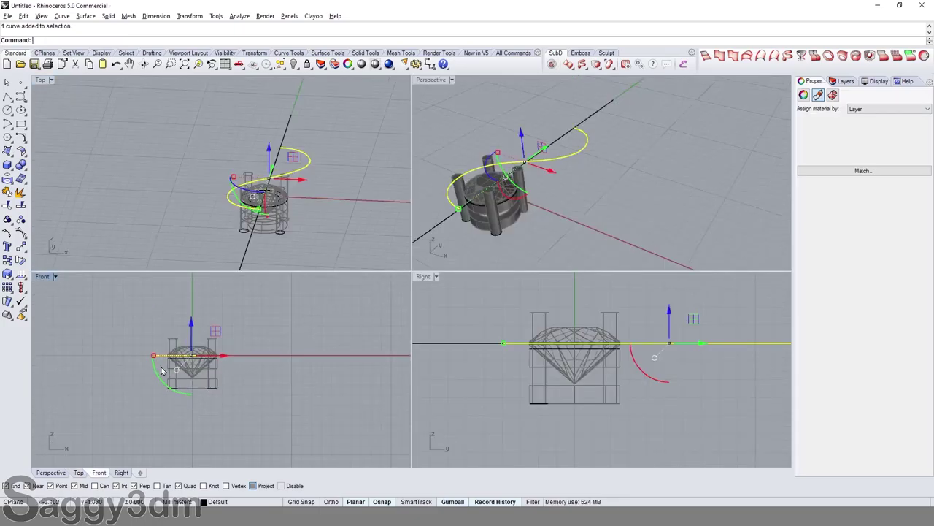
text(ca)
Step: Polar-array the S-curve about the origin with 2 items over 360°
key(Return)
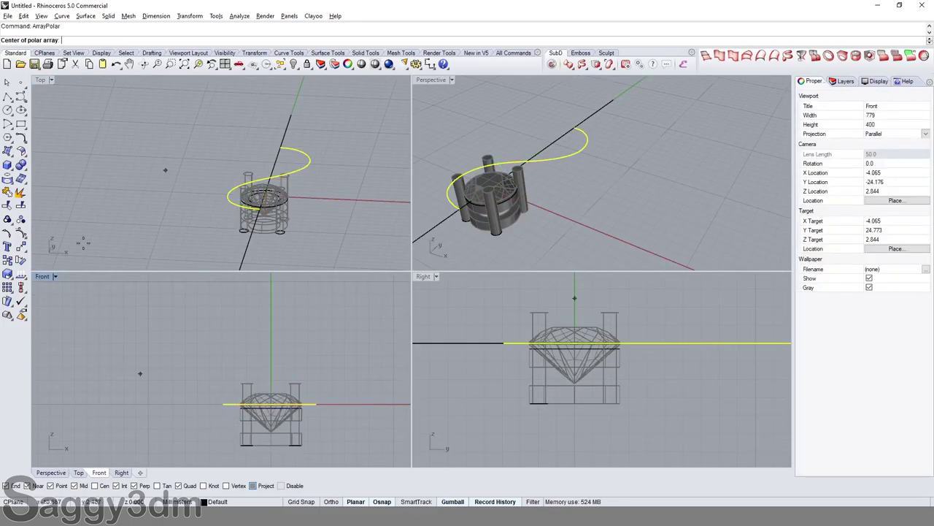
text(0)
key(Return)
text(2)
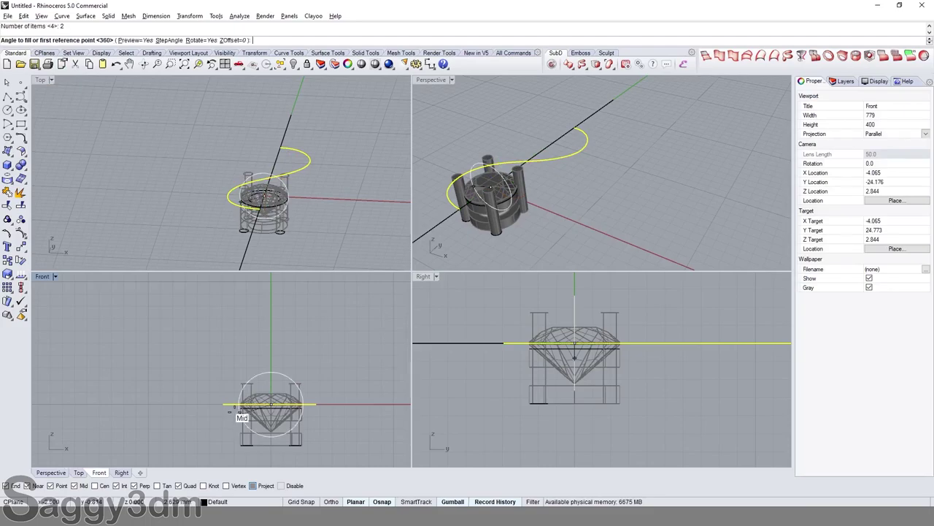
key(Return)
key(Return)
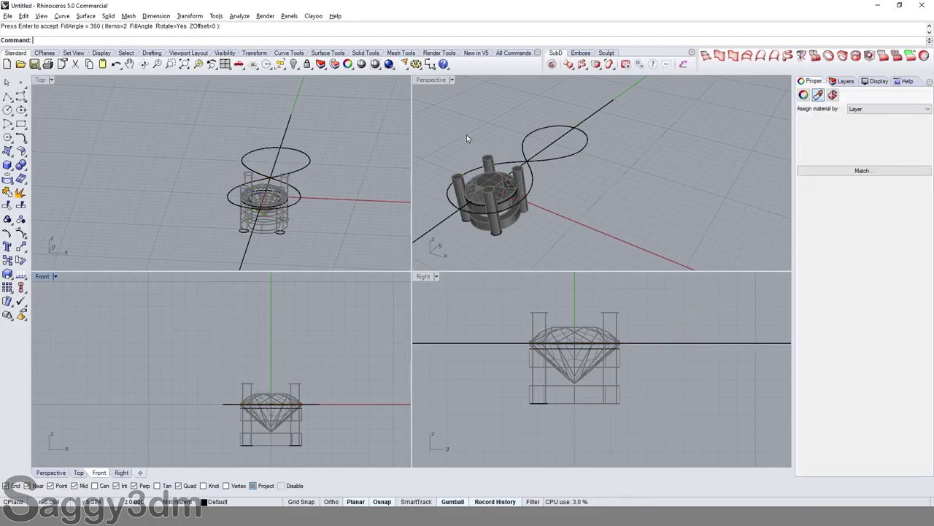
click(467, 134)
Step: In maximized Perspective, trial-move the right loop, undo it, and select the gem setting
key(ctrl+m)
right_drag(441, 171, 521, 263)
click(521, 263)
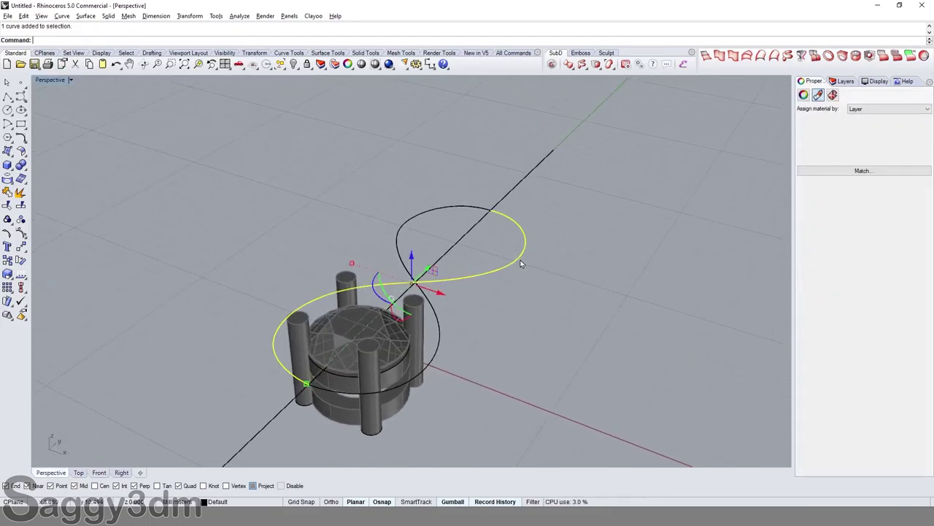
scroll(415, 248, up, 3)
drag(414, 255, 481, 251)
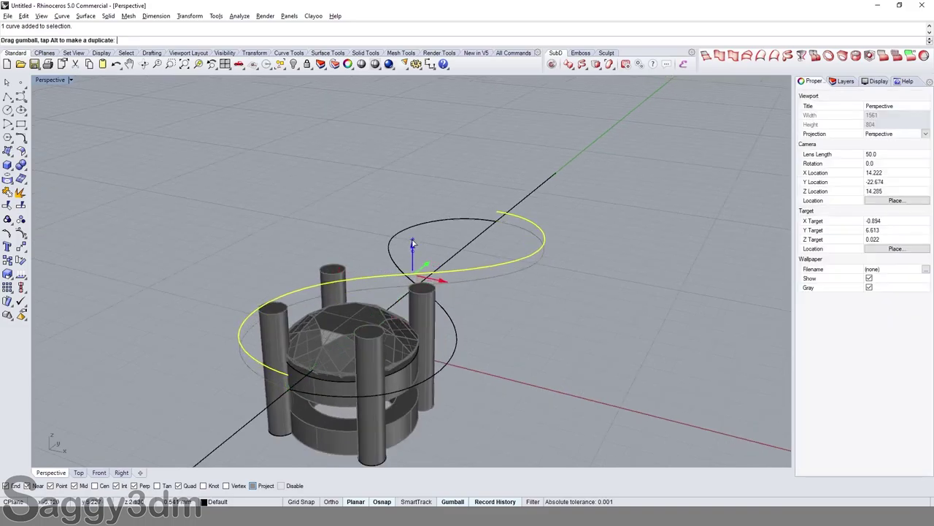
mouse_move(482, 251)
right_down()
mouse_move(453, 216)
mouse_move(434, 255)
right_up()
key(ctrl+z)
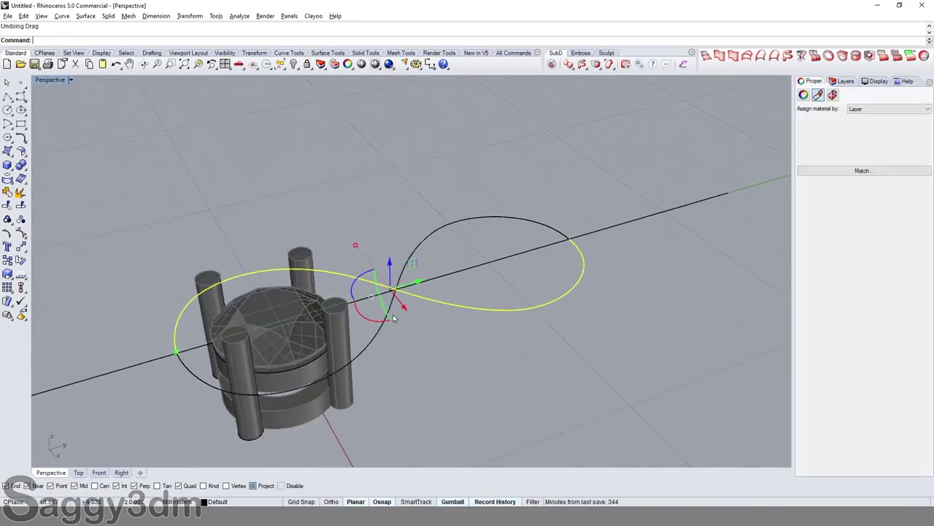
key(Escape)
mouse_move(419, 328)
right_down()
mouse_move(472, 290)
mouse_move(444, 270)
mouse_move(457, 295)
right_up()
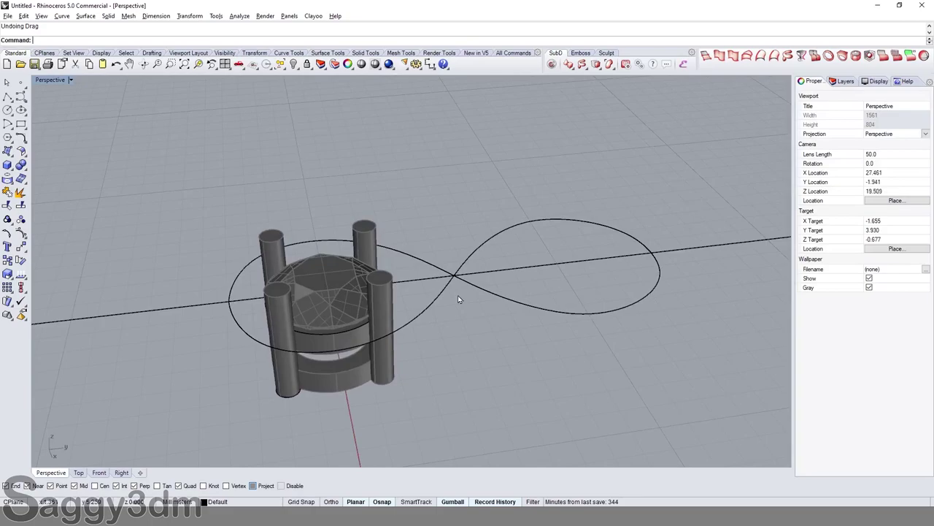
click(357, 348)
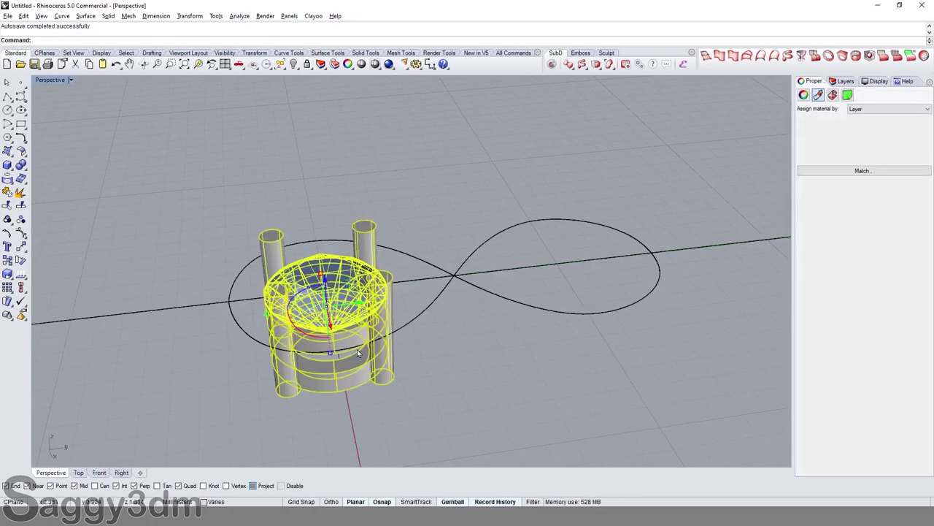
Step: Hide the gem setting and the inner circles
key(ctrl+h)
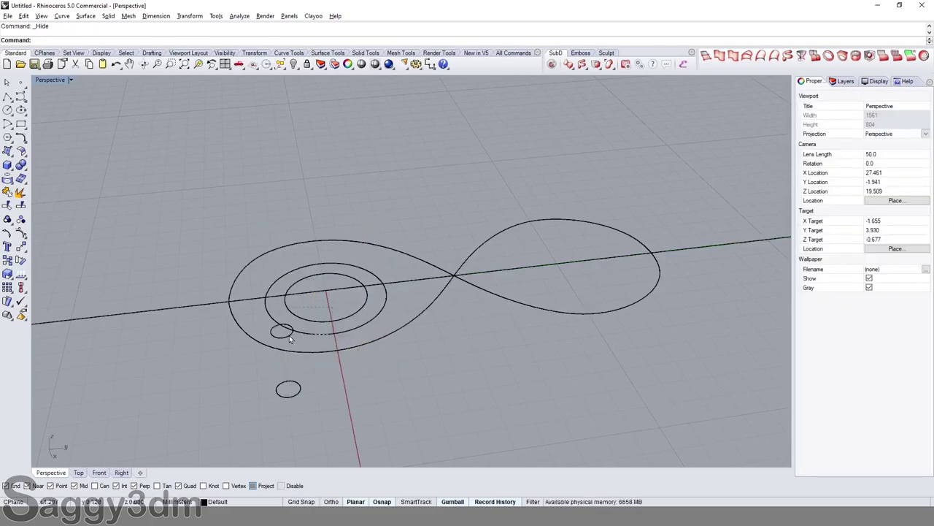
click(290, 335)
key(ctrl+h)
Step: Turn on control points for the figure-8 band curve
mouse_move(268, 406)
right_down()
mouse_move(391, 294)
mouse_move(531, 286)
right_up()
click(391, 290)
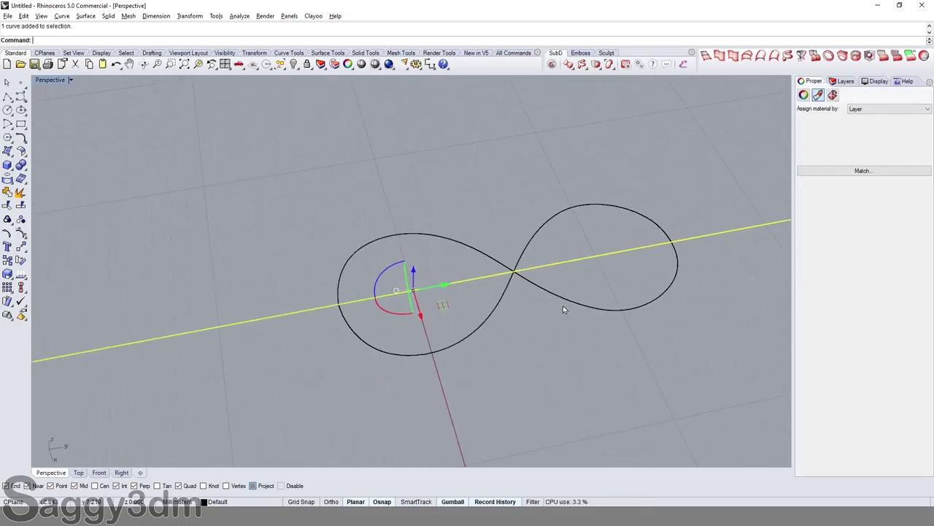
key(Escape)
click(532, 290)
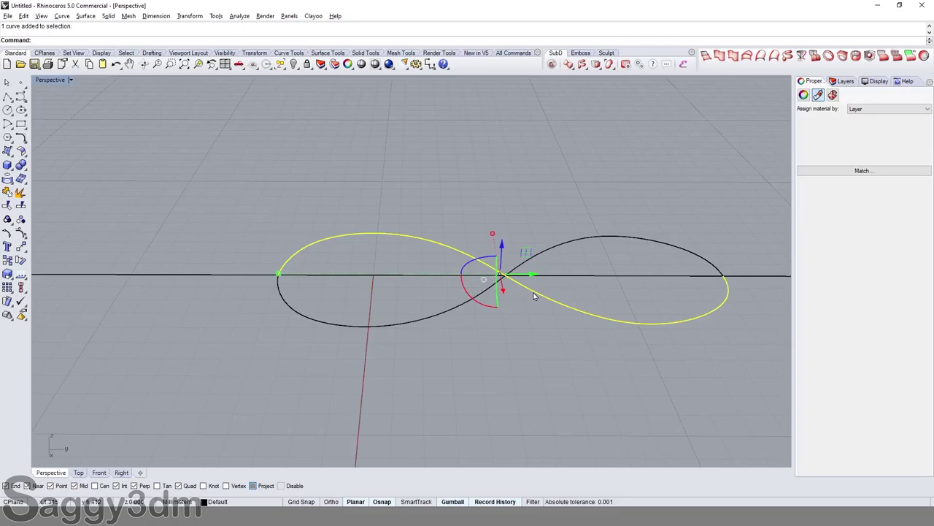
key(F10)
scroll(470, 241, up, 2)
Step: Raise the two control points at the figure-eight crossing by 3 units
drag(468, 233, 533, 308)
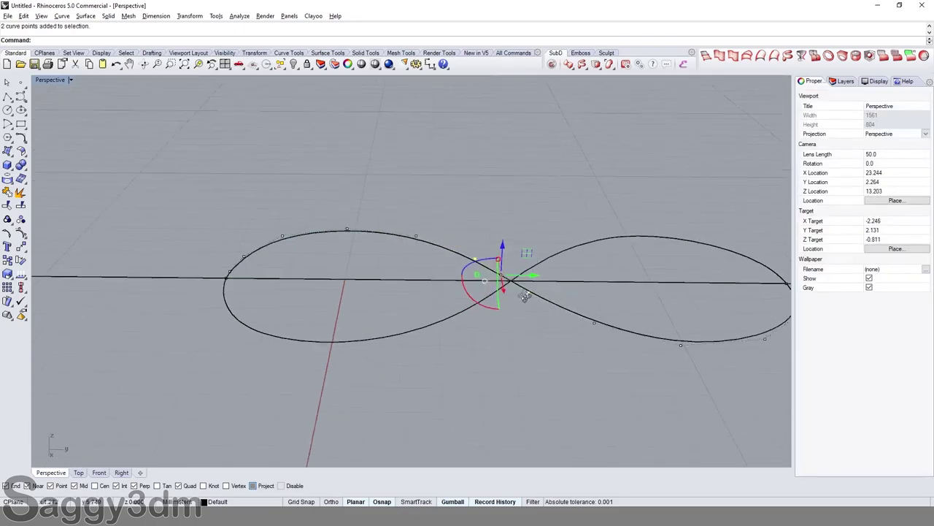
mouse_move(533, 308)
right_down()
mouse_move(510, 230)
mouse_move(509, 239)
right_up()
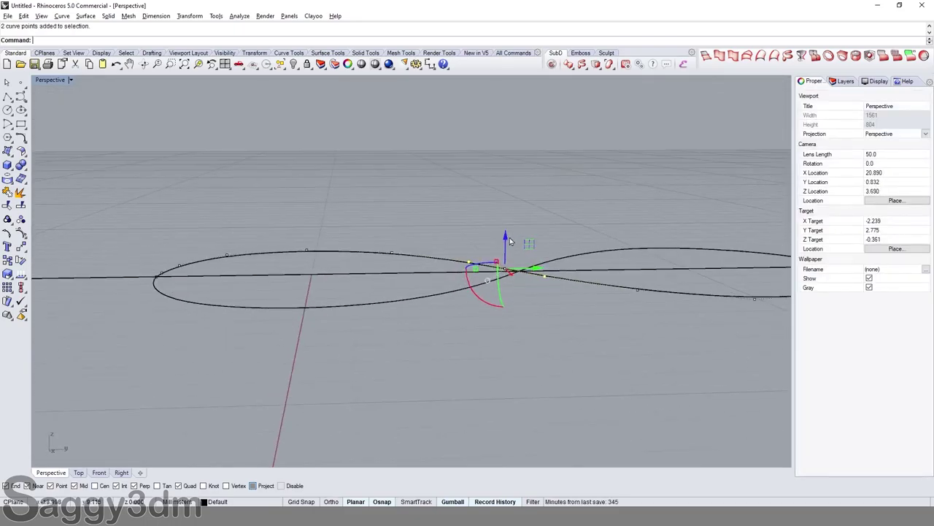
click(506, 241)
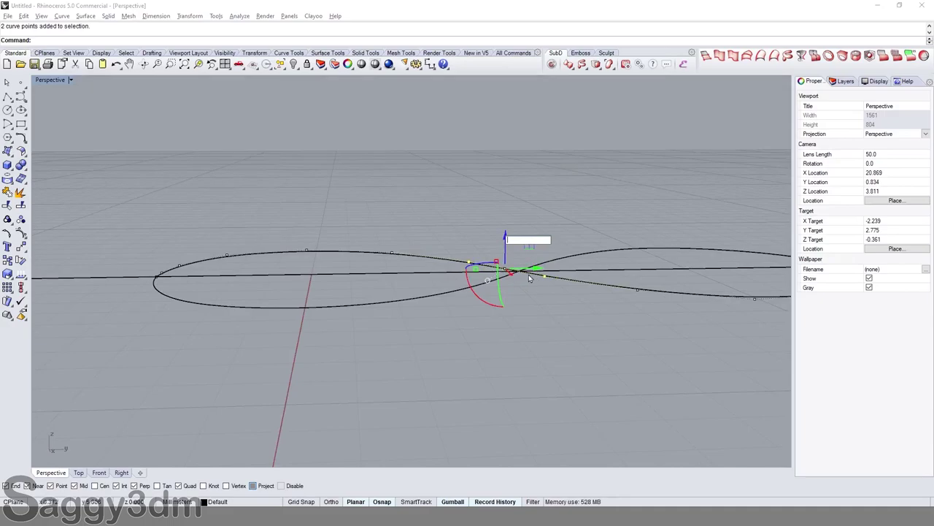
text(3)
key(Return)
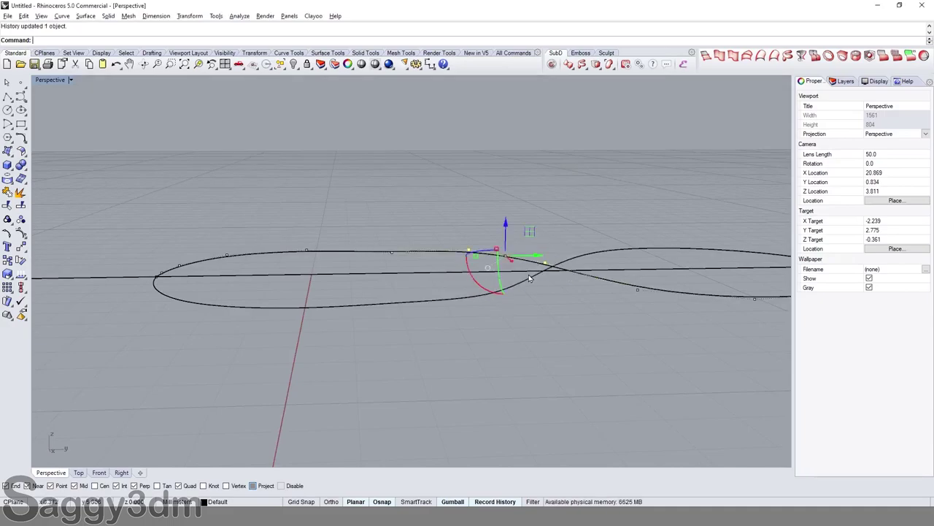
mouse_move(528, 274)
right_down()
mouse_move(505, 321)
mouse_move(557, 296)
mouse_move(559, 319)
mouse_move(597, 270)
right_up()
Step: Raise a control point on the right loop by 1 unit
click(614, 287)
drag(296, 240, 344, 284)
right_drag(345, 284, 450, 254)
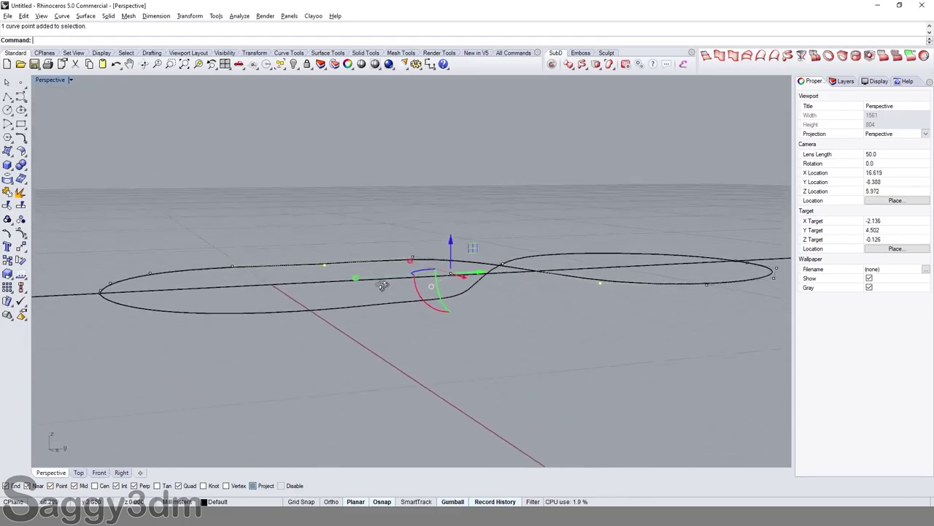
click(449, 245)
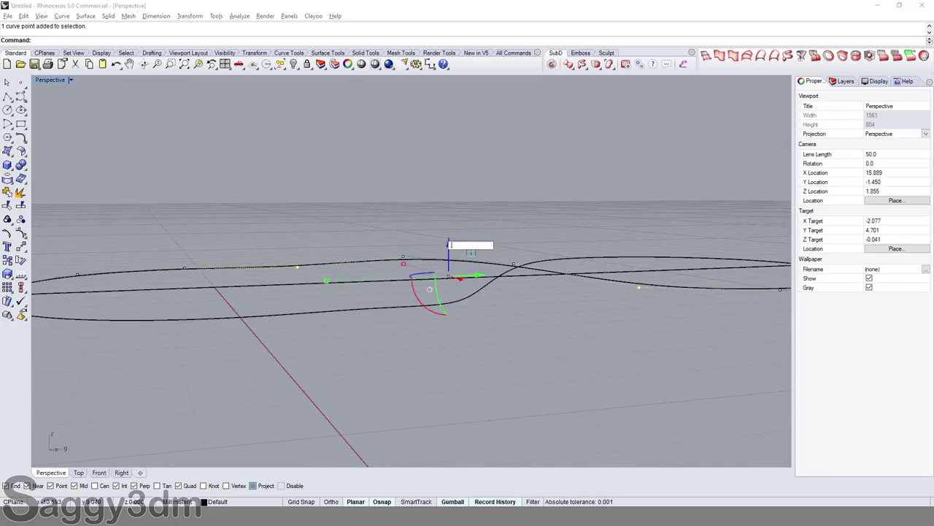
text(1)
key(Return)
mouse_move(449, 245)
right_down()
mouse_move(496, 283)
mouse_move(632, 301)
right_up()
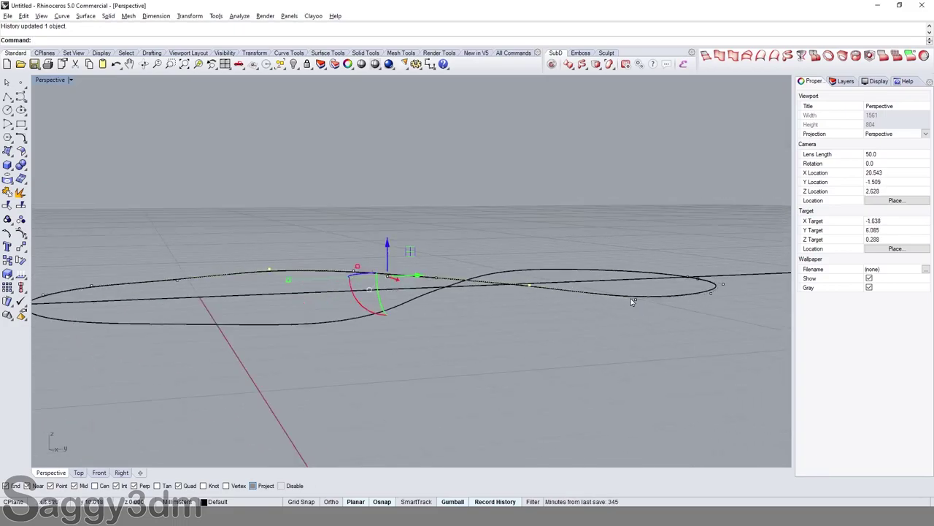
Step: Raise another control point on the loop by 2 units
shift+click(637, 301)
right_drag(248, 281, 317, 308)
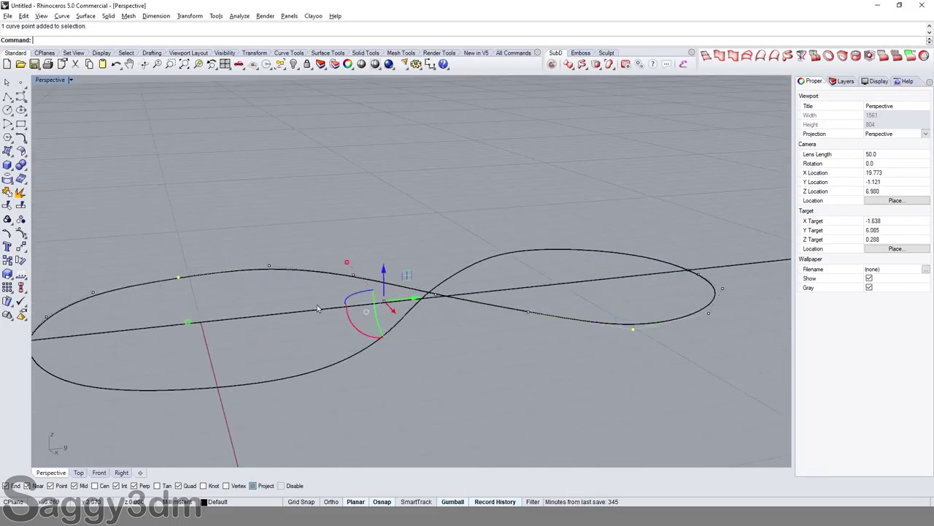
click(385, 272)
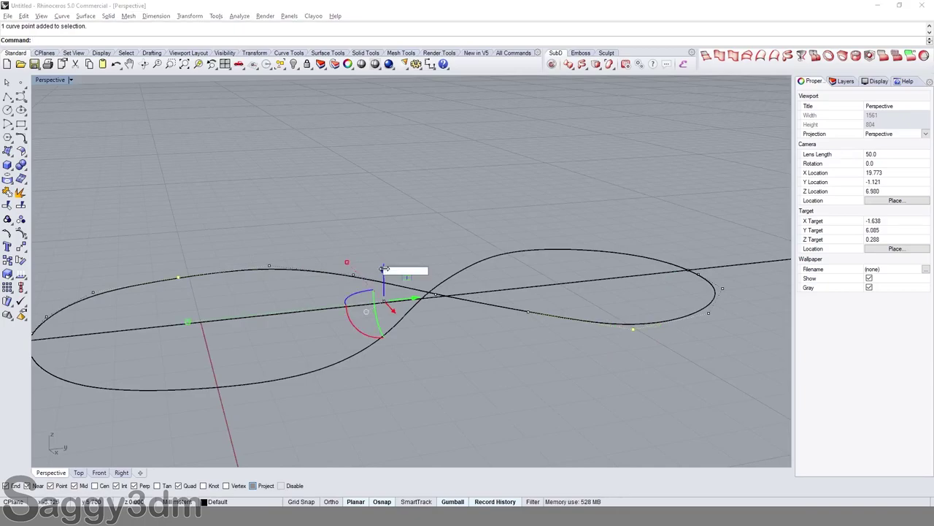
text(2)
key(Return)
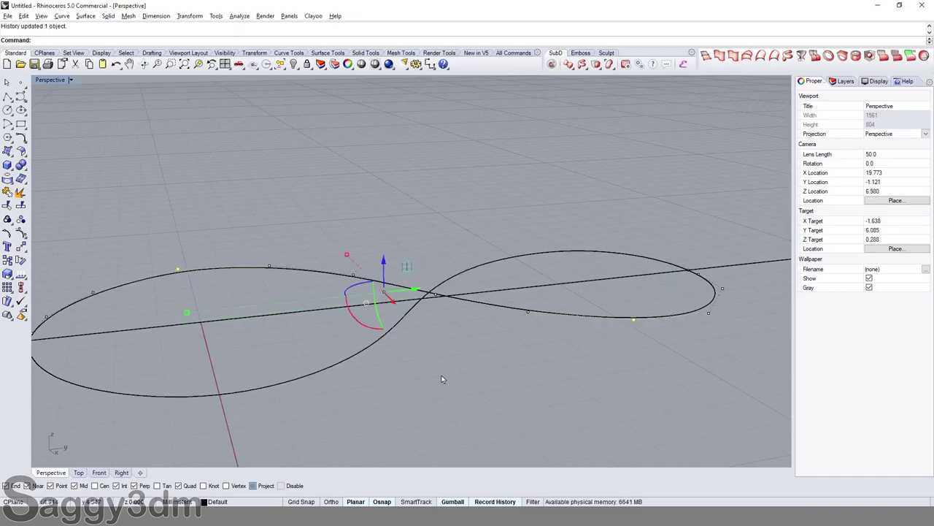
right_drag(442, 379, 446, 307)
Step: Raise a right-loop and a left-loop control point together by 2 units
click(609, 275)
right_drag(614, 276, 393, 260)
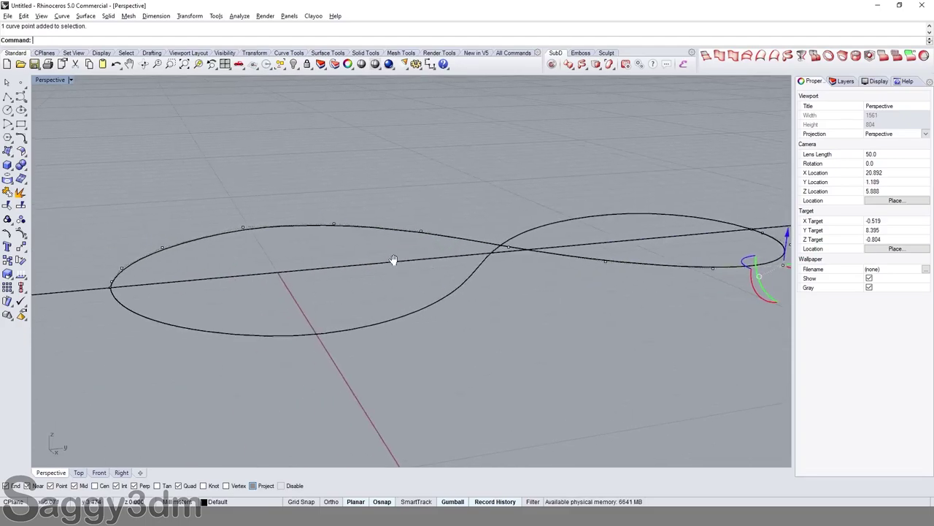
shift+drag(152, 233, 371, 290)
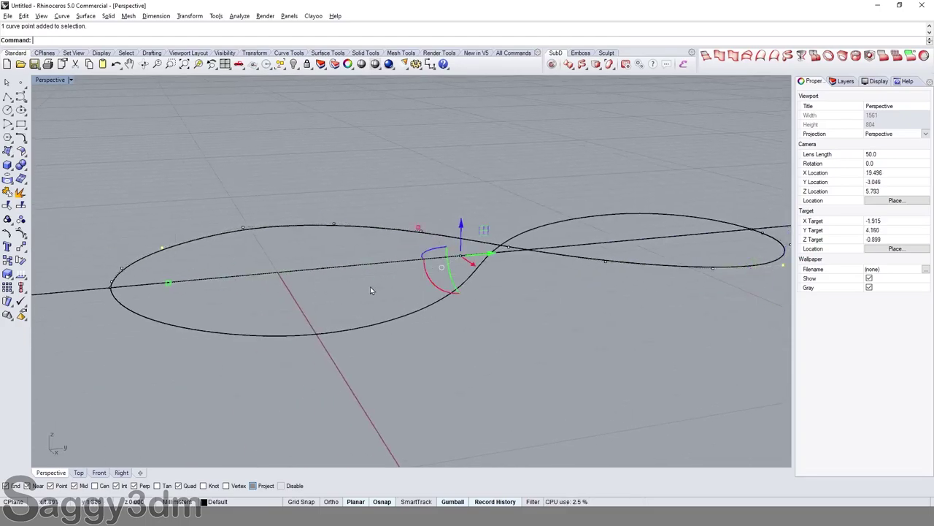
click(462, 227)
text(2)
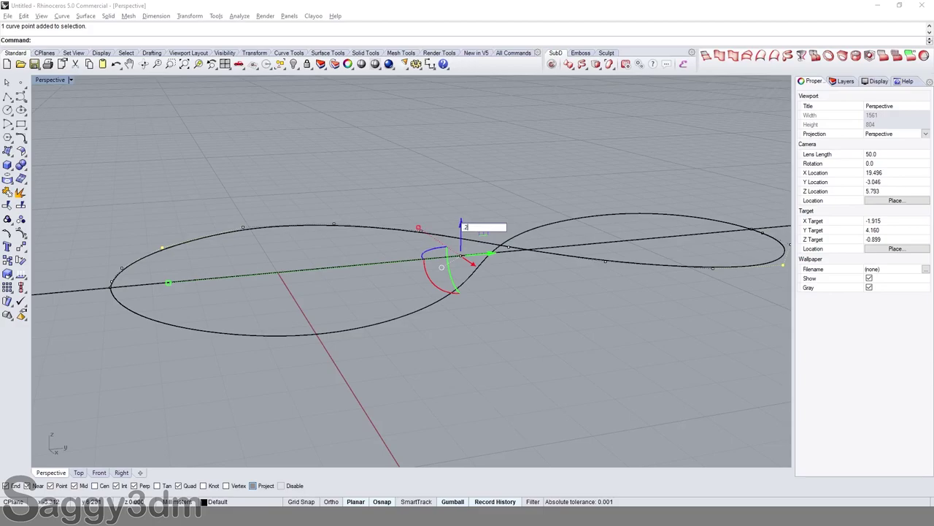
key(Return)
right_drag(502, 297, 535, 308)
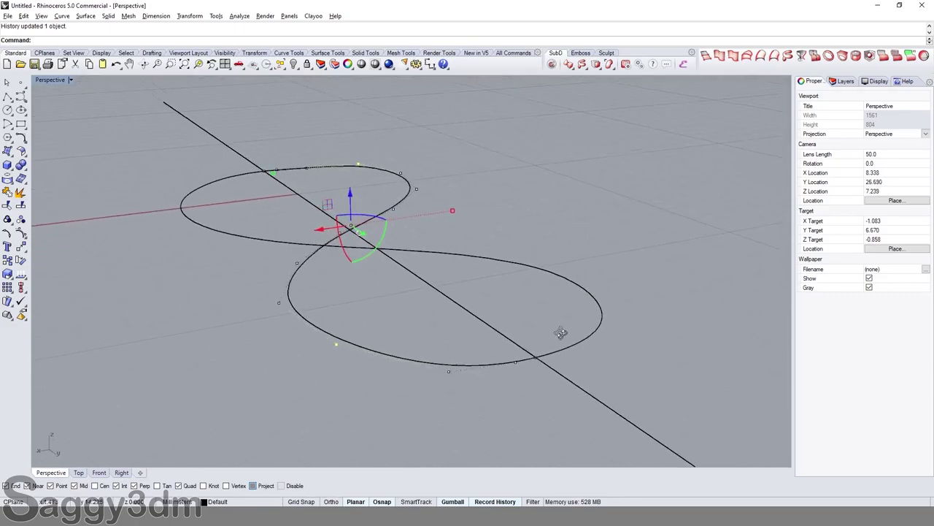
right_drag(575, 327, 561, 333)
Step: Drag a single control point near the crossing vertically and check the height change
drag(588, 332, 607, 360)
scroll(308, 196, up, 2)
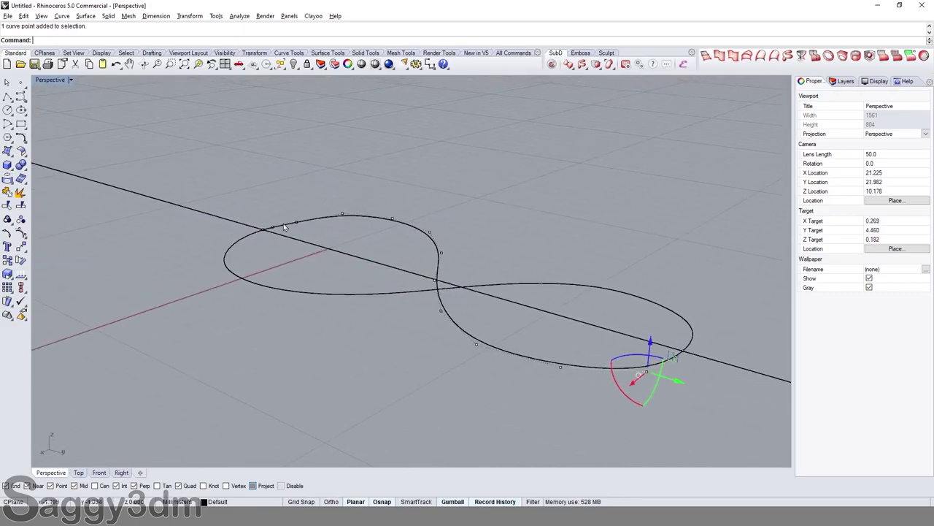
scroll(307, 196, up, 4)
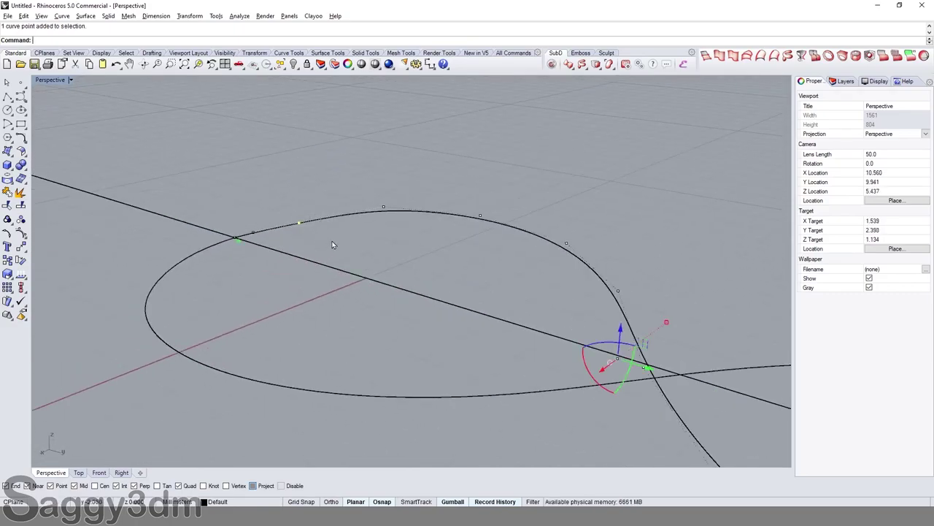
mouse_move(316, 254)
right_down()
mouse_move(344, 271)
mouse_move(545, 291)
right_up()
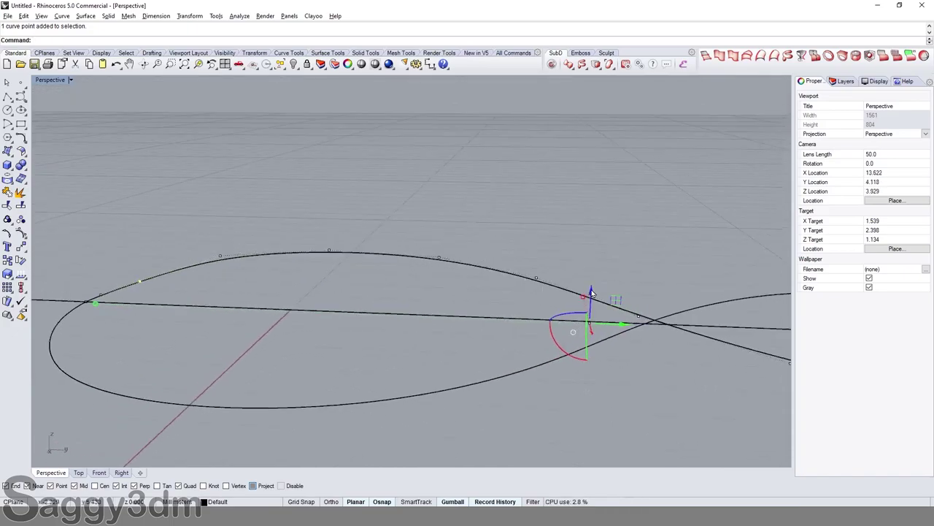
drag(593, 291, 592, 293)
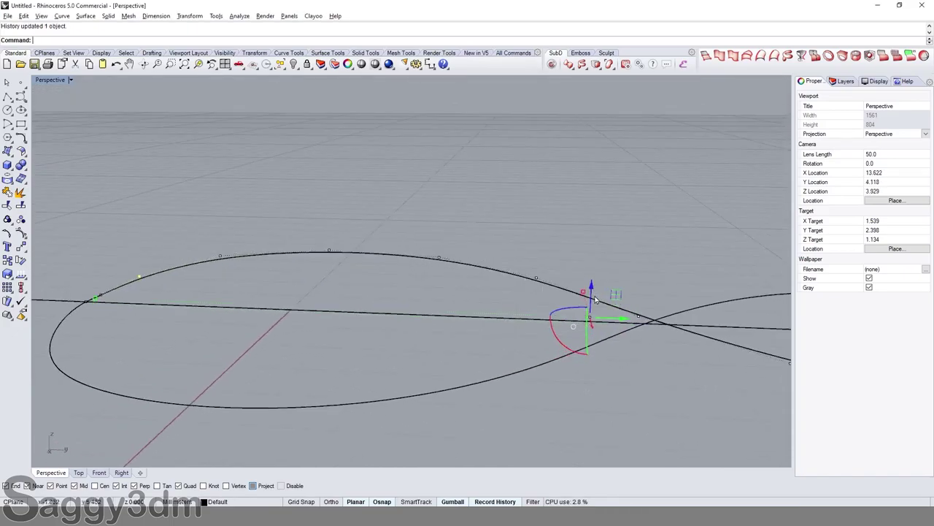
mouse_move(592, 293)
right_down()
mouse_move(267, 273)
mouse_move(443, 278)
mouse_move(497, 261)
mouse_move(475, 293)
mouse_move(503, 291)
mouse_move(475, 365)
mouse_move(450, 357)
right_up()
Step: Inspect the lower curve's control points, hide them, and select the whole curve
click(475, 364)
key(F10)
drag(450, 394, 443, 375)
scroll(443, 375, down, 5)
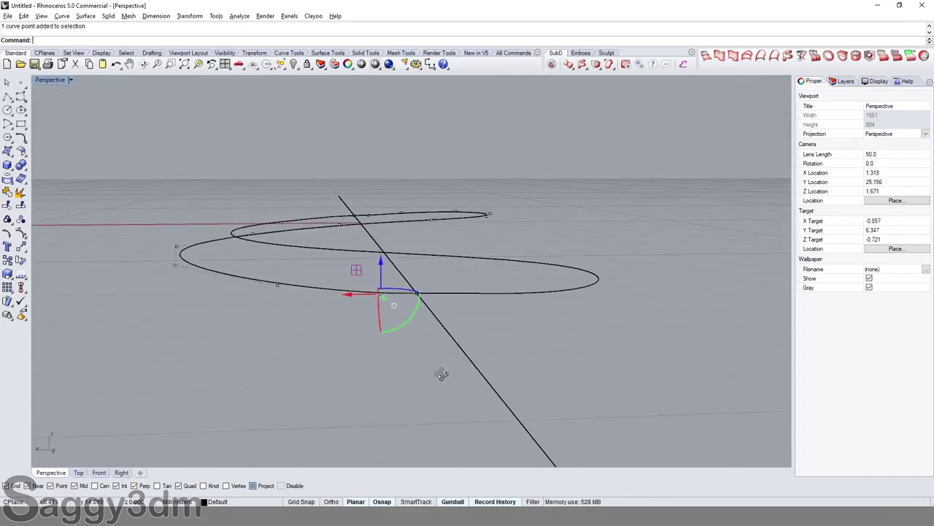
right_drag(424, 309, 486, 314)
key(Escape)
key(Escape)
click(403, 303)
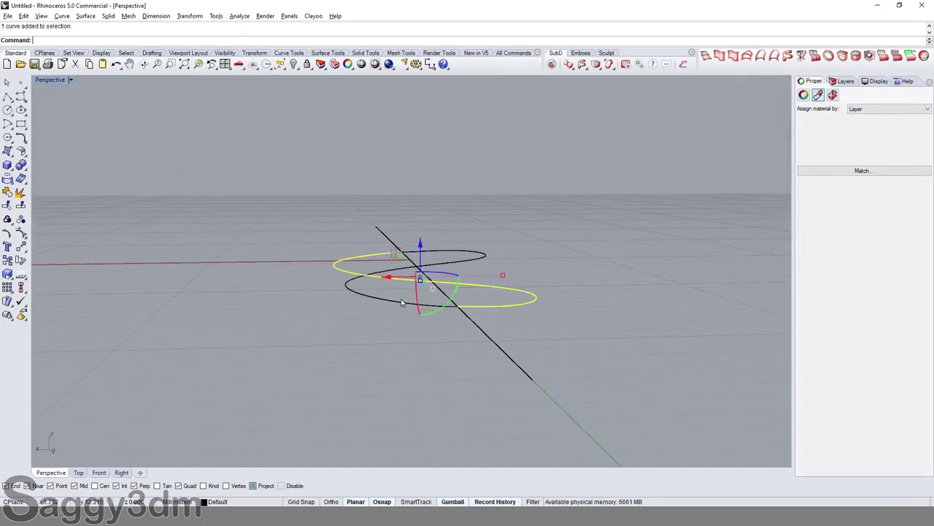
Step: Reselect the figure-eight curve and attempt to join its pieces with Ctrl+J
mouse_move(404, 303)
right_down()
mouse_move(454, 330)
mouse_move(436, 327)
right_up()
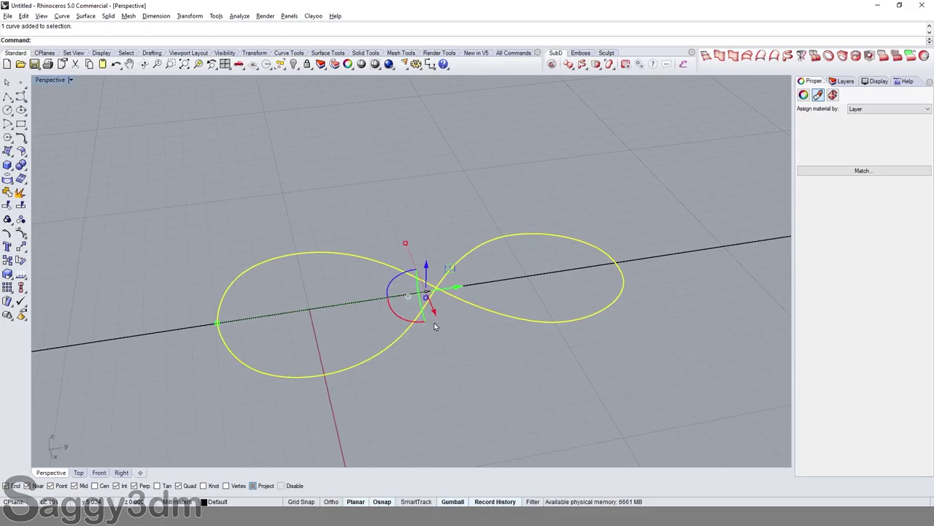
key(Escape)
click(406, 334)
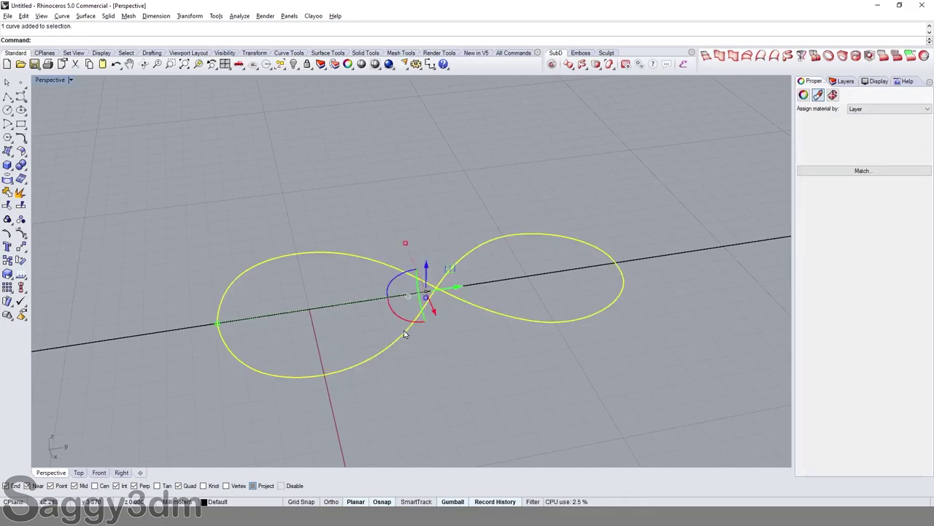
key(ctrl+j)
key(Escape)
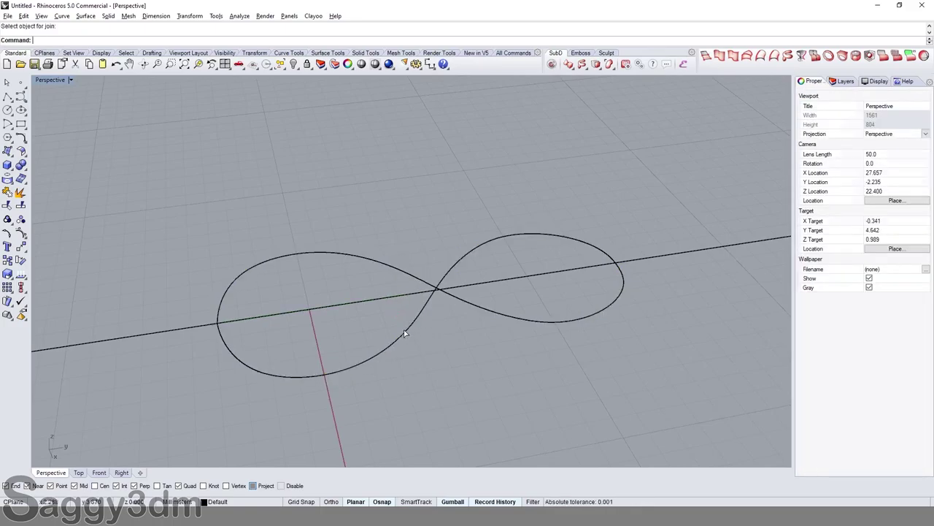
Step: Rebuild the figure-eight curve with 30 points at degree 3
click(405, 333)
text(Re)
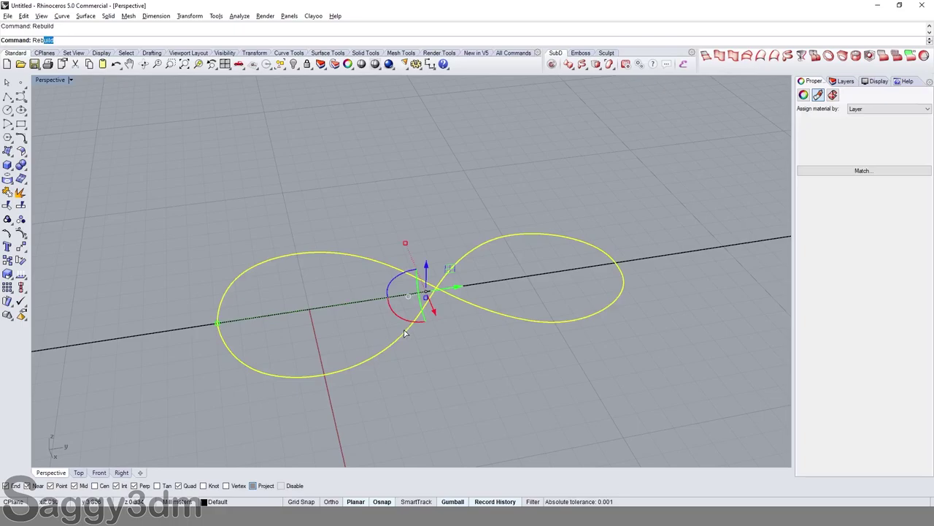
key(Return)
right_drag(405, 333, 603, 169)
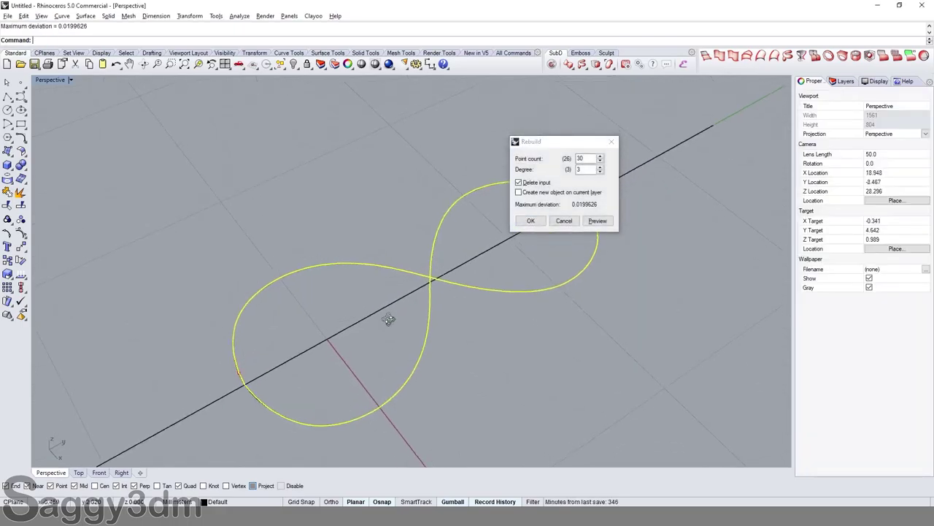
click(542, 224)
right_drag(542, 223, 479, 282)
right_drag(419, 139, 430, 188)
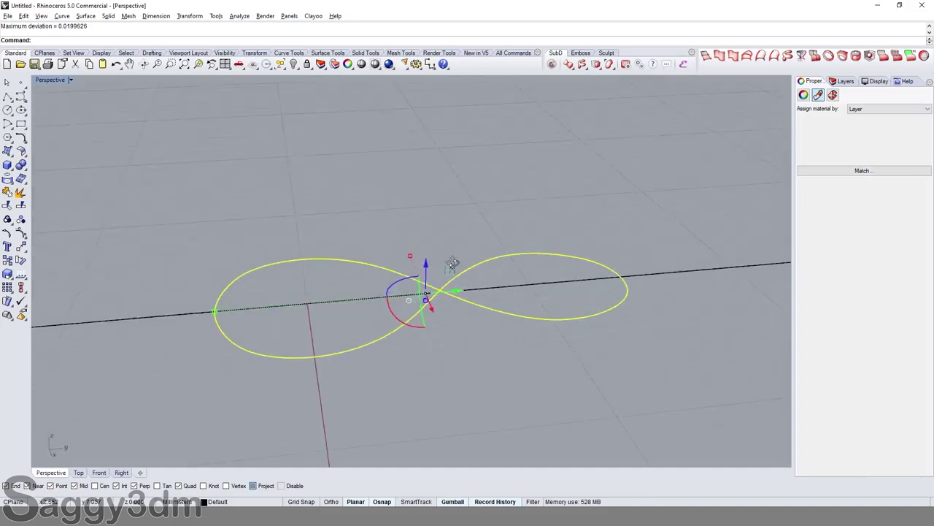
key(Escape)
Step: Start a Line BothSides command from the Curve tools, viewing the figure-eight crossing
click(225, 64)
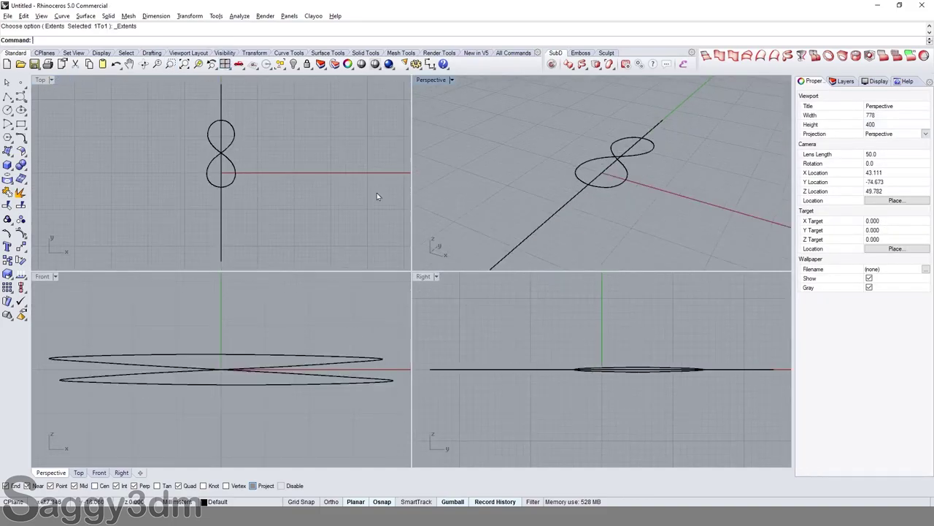
double_click(431, 80)
right_drag(444, 217, 402, 354)
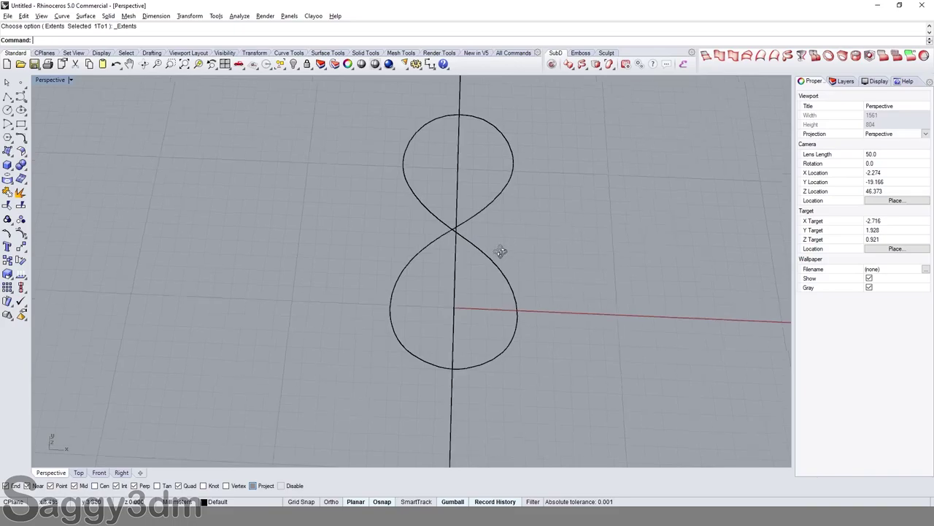
mouse_move(500, 250)
right_down()
mouse_move(476, 299)
mouse_move(375, 226)
mouse_move(437, 297)
mouse_move(409, 350)
right_up()
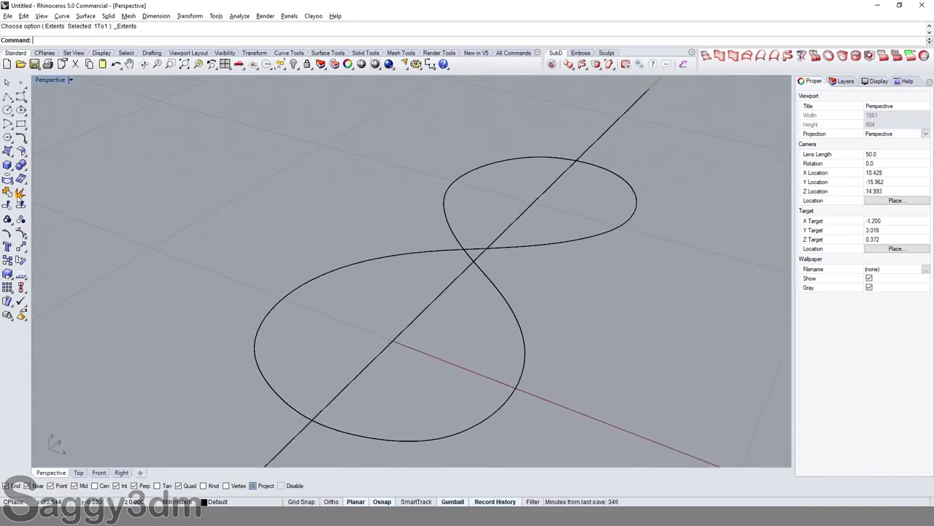
click(12, 101)
click(45, 105)
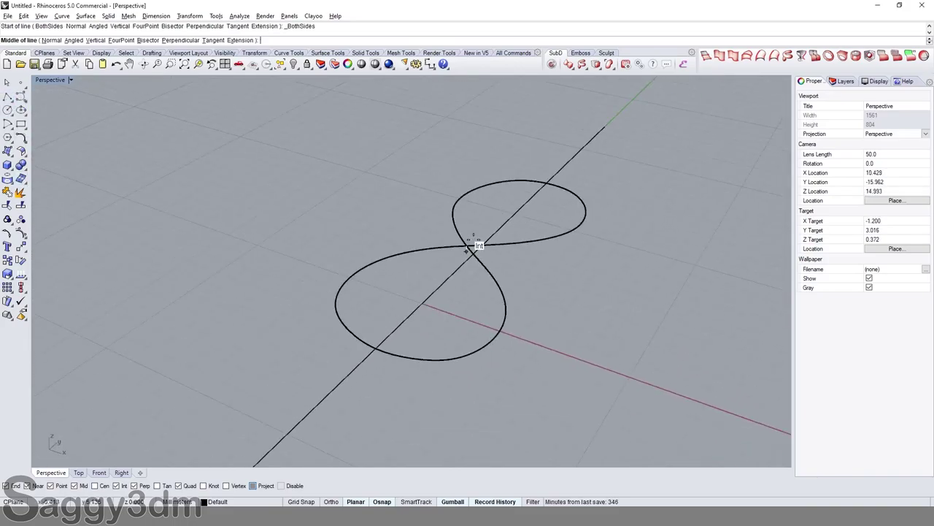
mouse_move(479, 244)
right_down()
mouse_move(515, 255)
mouse_move(477, 219)
mouse_move(392, 239)
right_up()
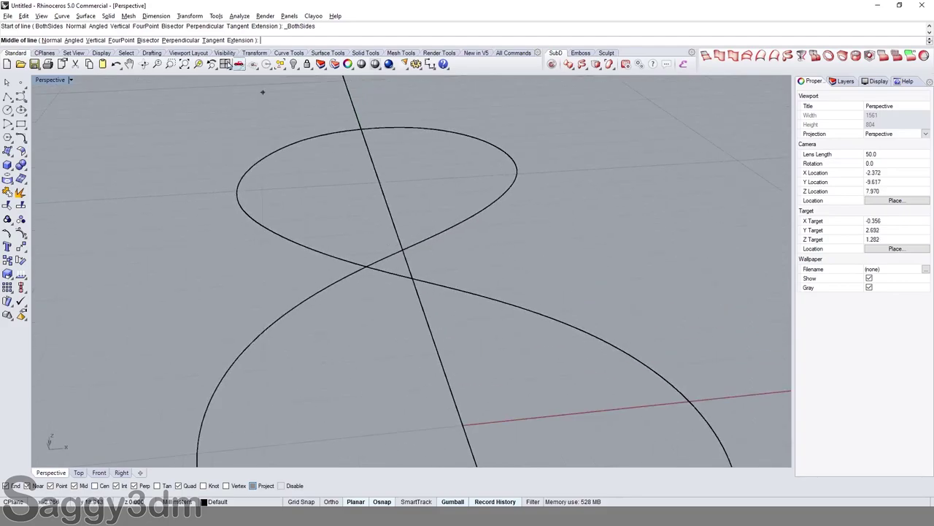
Step: Centre the guide line on the curve crossing, 1.5 units to each end, and select it
click(225, 63)
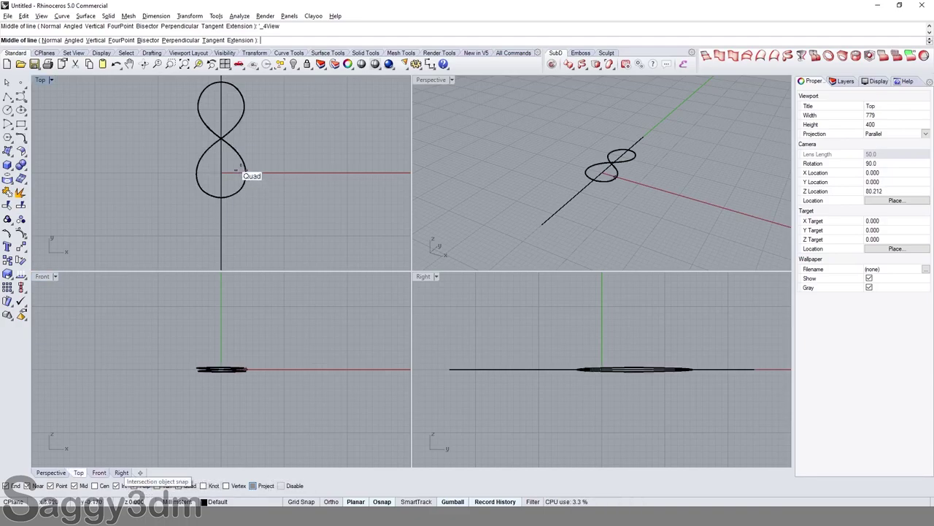
scroll(221, 130, up, 5)
scroll(219, 130, up, 3)
click(319, 296)
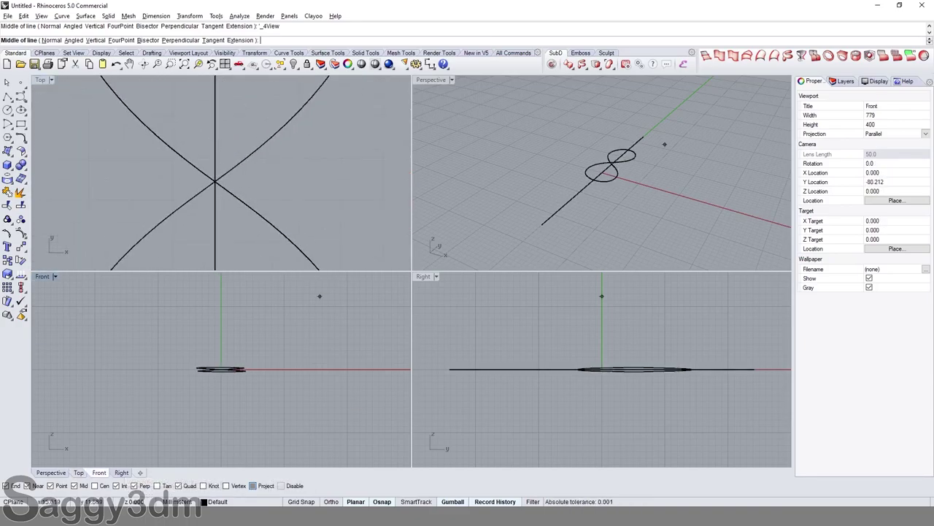
click(216, 182)
text(1.5/2)
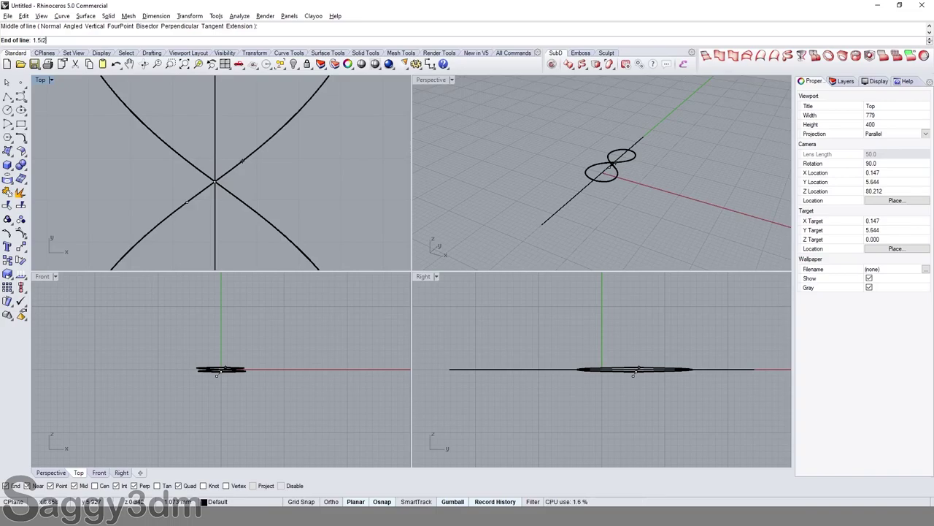
key(Escape)
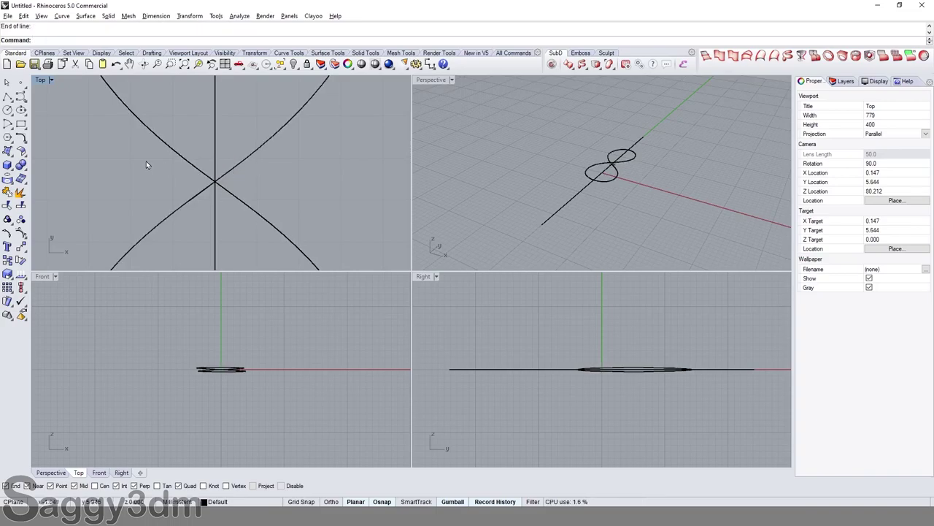
click(204, 189)
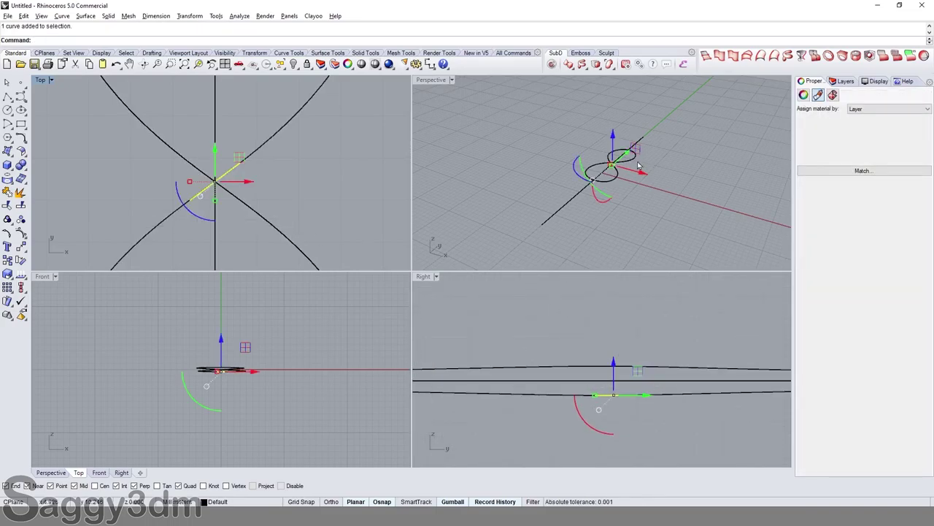
Step: Rotate the short line 45° in plan about the figure-eight crossing point
mouse_move(638, 167)
right_down()
mouse_move(614, 162)
mouse_move(622, 219)
mouse_move(603, 165)
right_up()
click(612, 195)
click(324, 189)
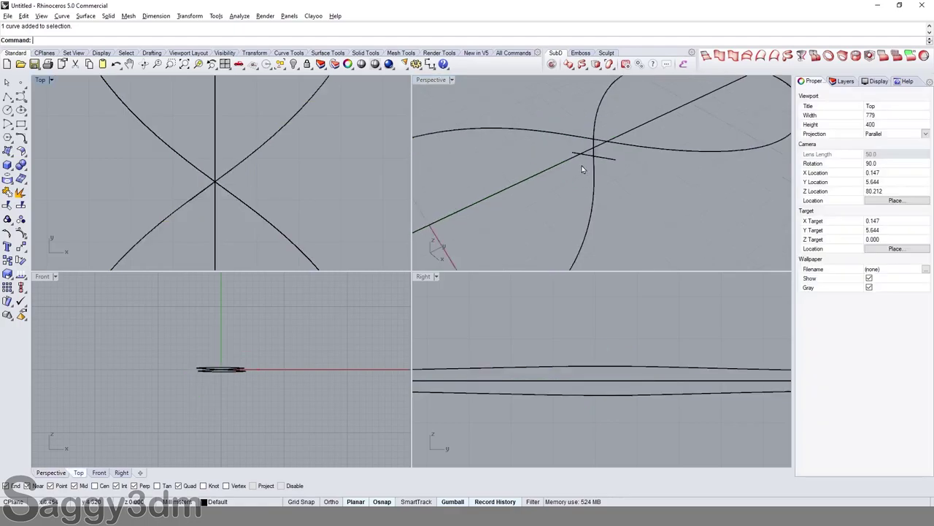
click(221, 179)
text(rotate)
key(Return)
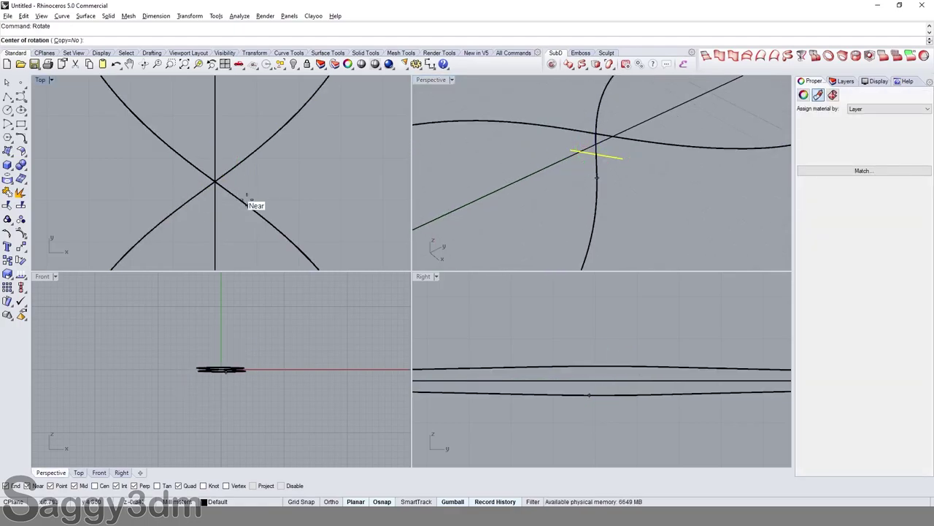
click(219, 181)
click(365, 204)
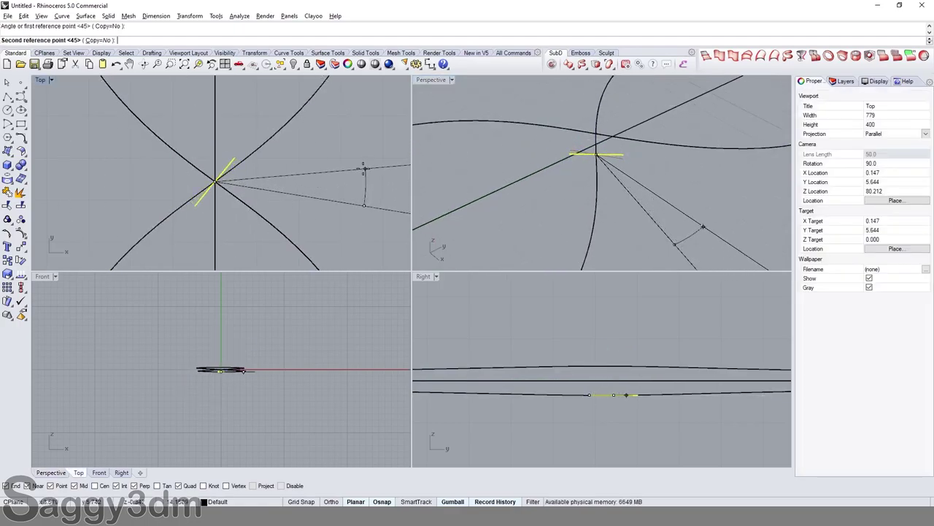
click(365, 167)
Step: Reselect the short line in the enlarged Perspective view and restore the four-view layout
key(Escape)
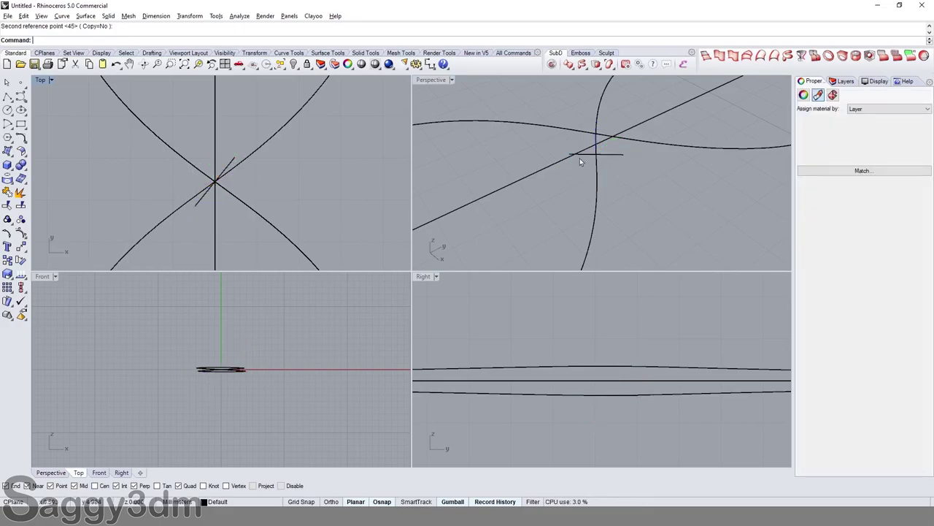
double_click(431, 80)
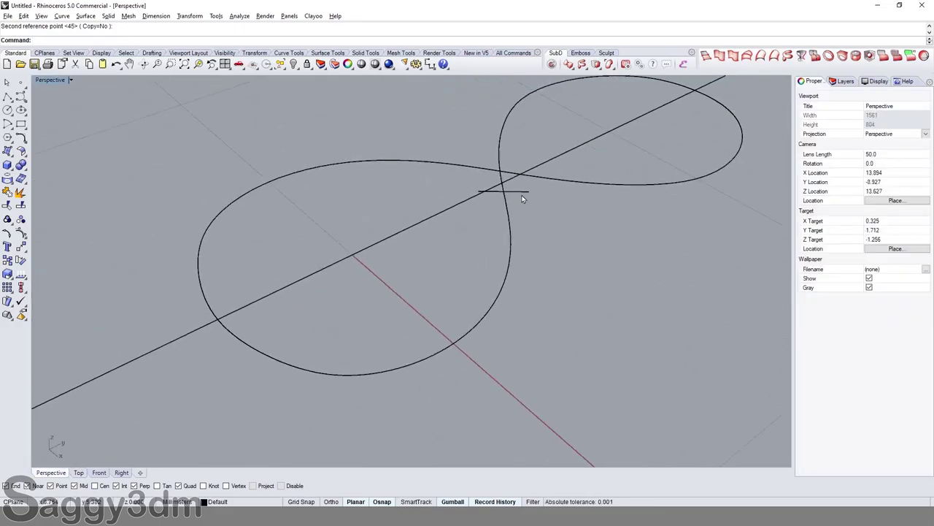
click(509, 208)
right_drag(487, 209, 458, 224)
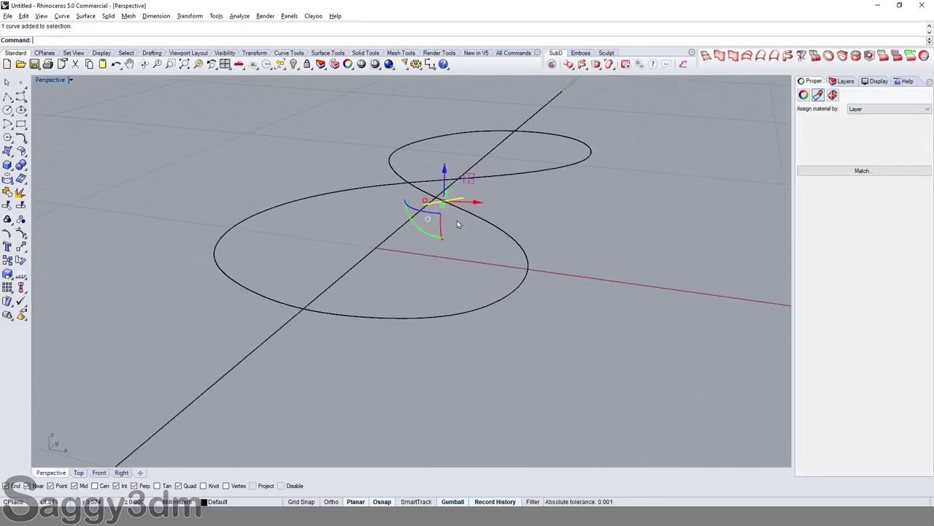
double_click(48, 80)
Step: Polar-array the short line with 2 items over 360° to form an X at the crossing
text(ap)
key(Return)
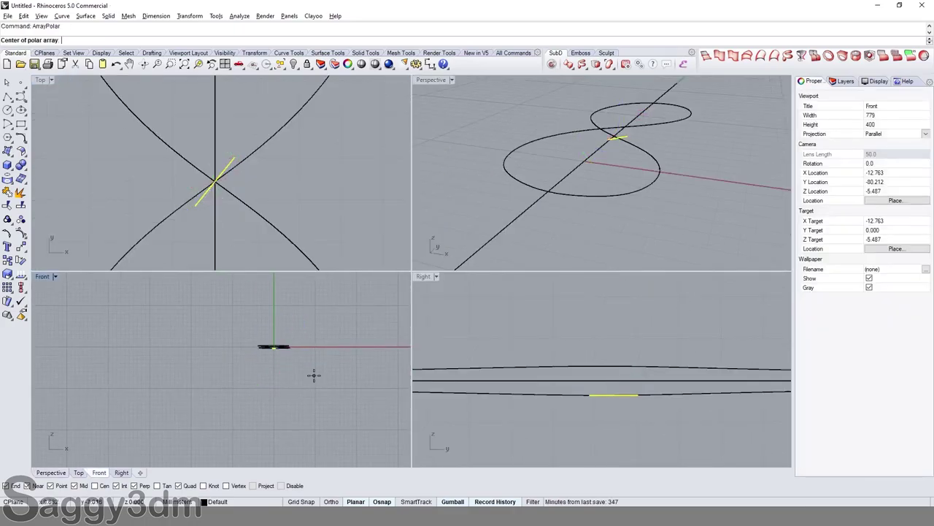
key(Return)
key(Return)
key(Return)
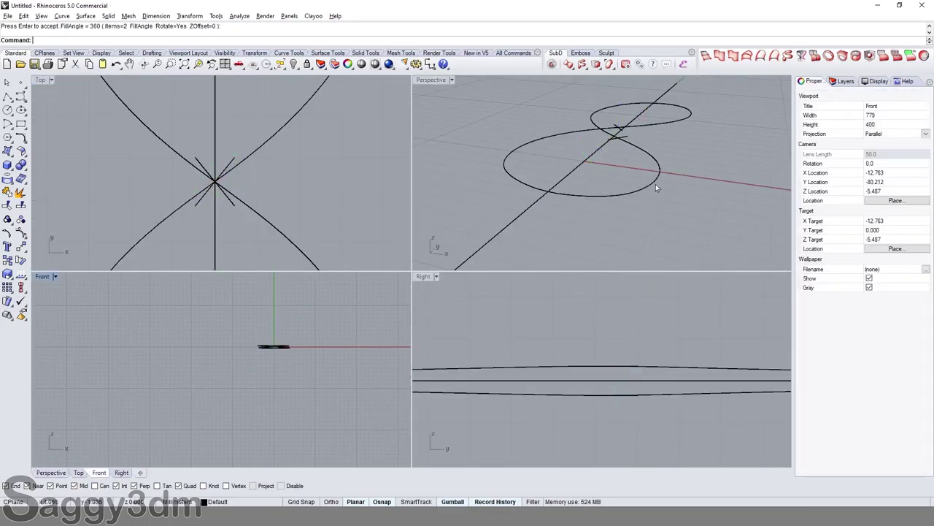
mouse_move(655, 184)
right_down()
mouse_move(677, 148)
mouse_move(754, 140)
right_up()
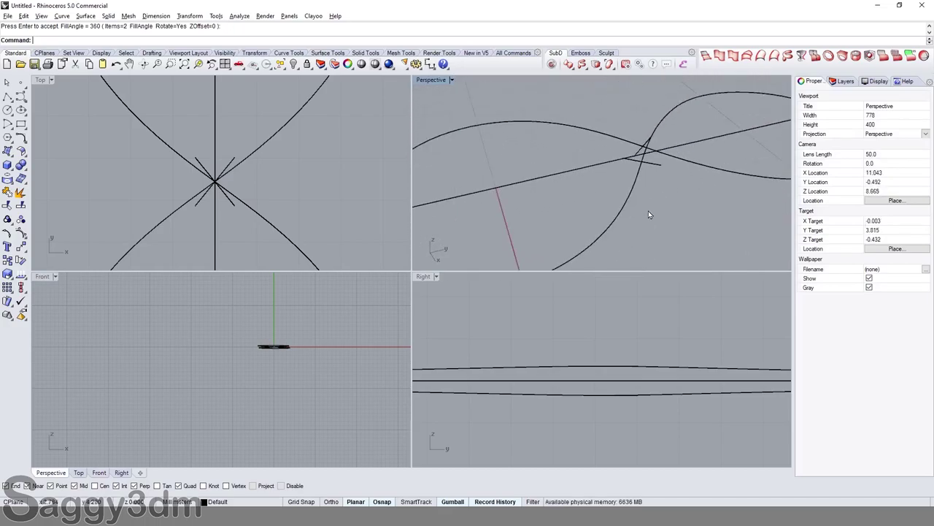
right_drag(754, 140, 648, 210)
double_click(434, 83)
scroll(521, 241, down, 4)
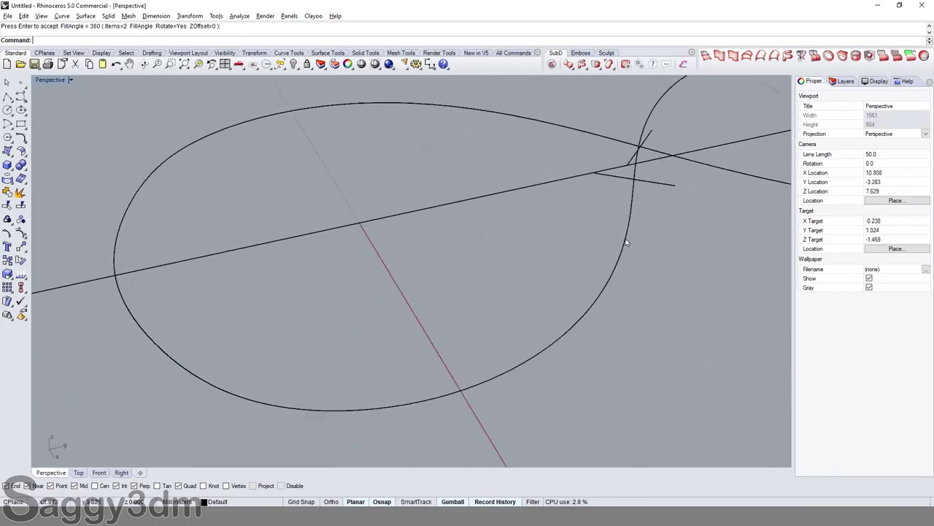
scroll(621, 242, down, 2)
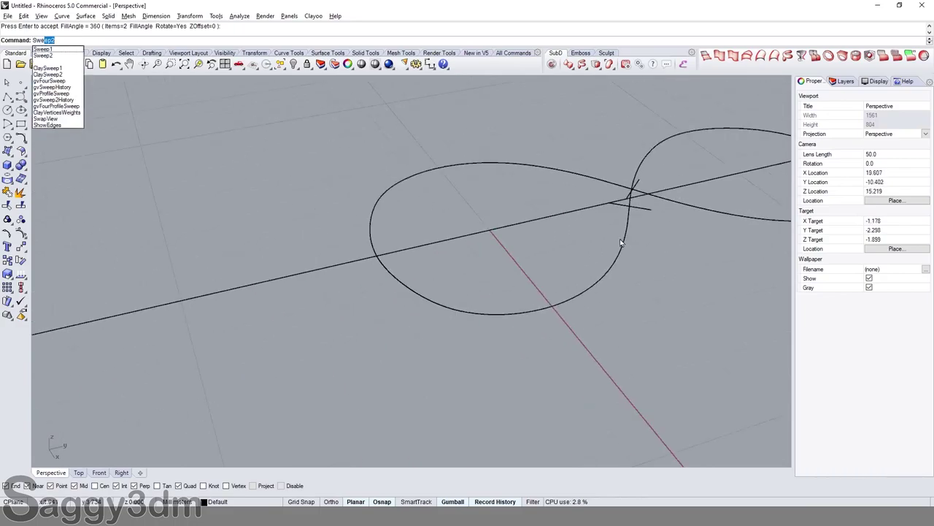
Step: Pick the figure-eight as the Sweep1 rail and the short lines as cross sections
click(42, 49)
scroll(596, 220, down, 3)
scroll(567, 249, up, 1)
click(568, 248)
scroll(584, 202, up, 1)
scroll(588, 210, up, 1)
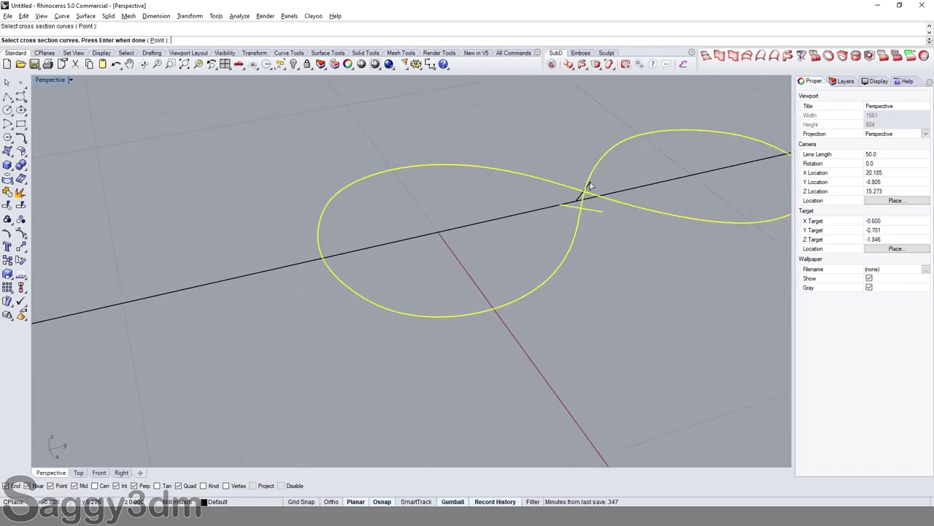
mouse_move(613, 221)
right_down()
mouse_move(630, 224)
mouse_move(378, 270)
right_up()
key(Return)
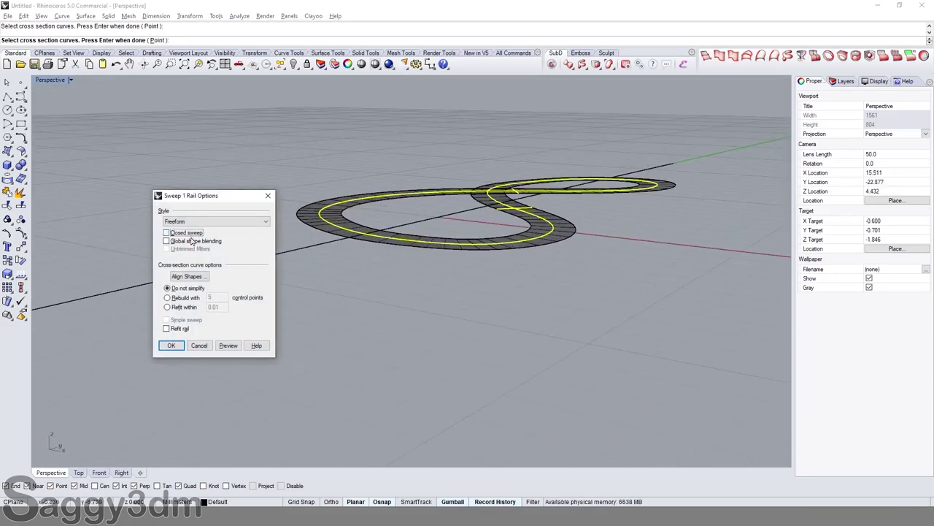
Step: Create the closed sweep ribbon, inspect it, and return to four views
mouse_move(513, 248)
right_down()
mouse_move(538, 236)
mouse_move(530, 223)
right_up()
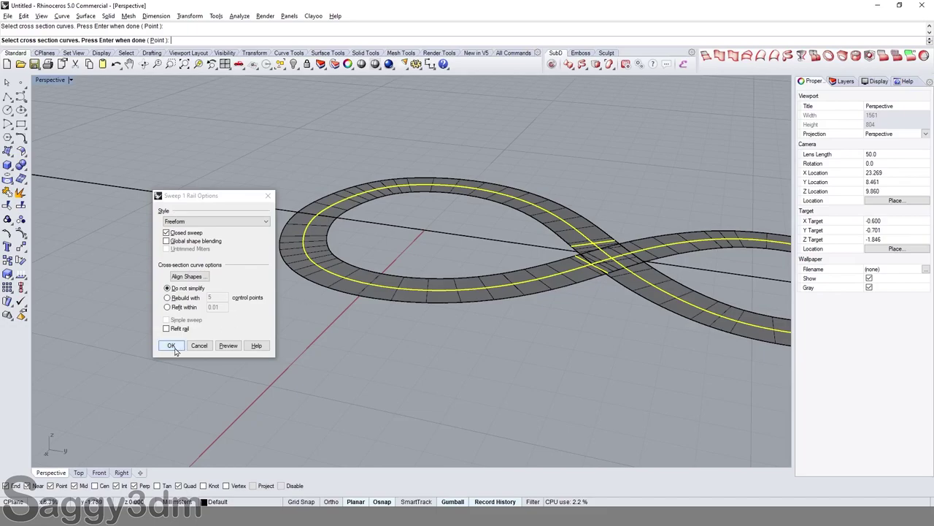
click(171, 346)
right_drag(525, 192, 573, 317)
scroll(525, 298, up, 3)
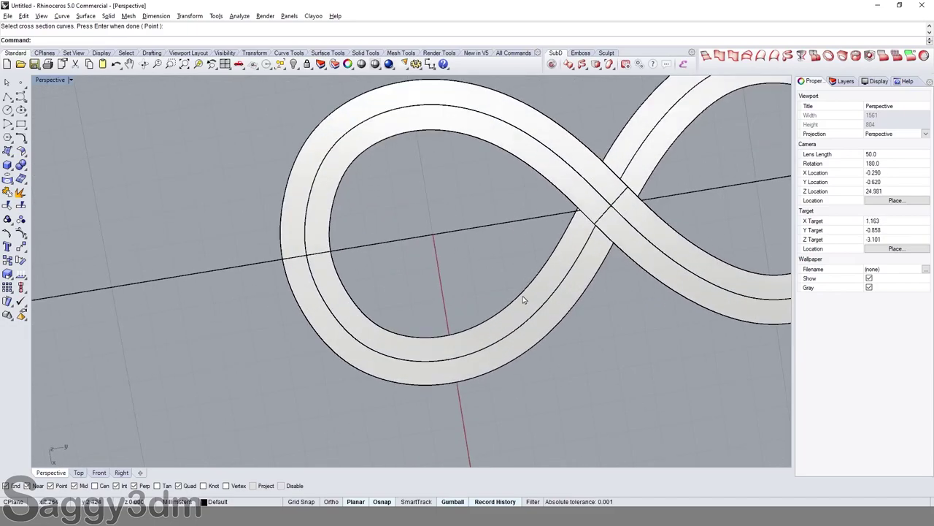
mouse_move(523, 296)
right_down()
mouse_move(467, 236)
mouse_move(479, 136)
mouse_move(484, 166)
right_up()
scroll(467, 235, down, 3)
double_click(46, 81)
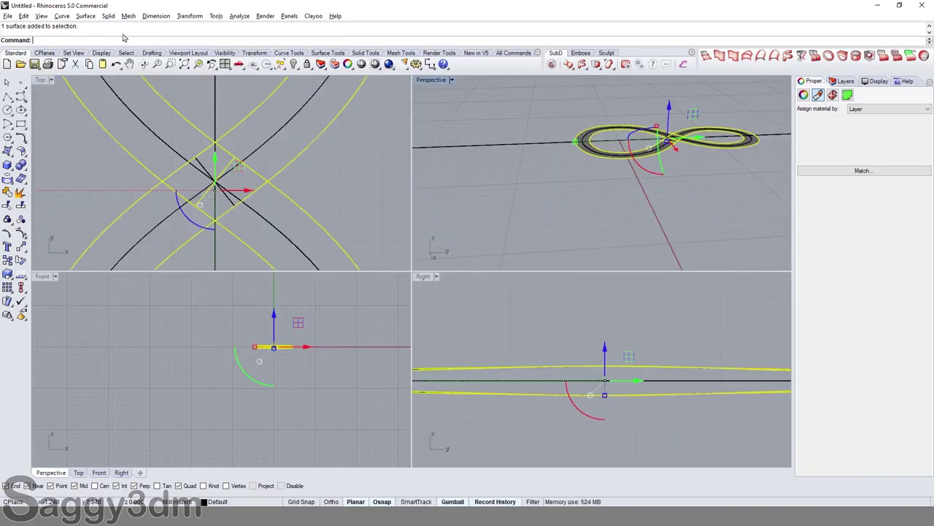
Step: Extrude the ribbon surface straight by a small thickness into a solid band
click(108, 16)
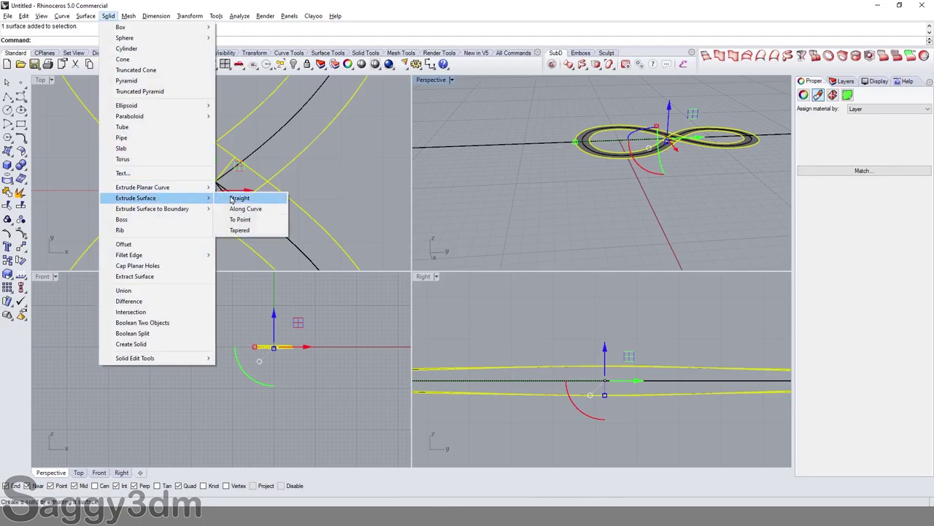
click(241, 198)
text(-1)
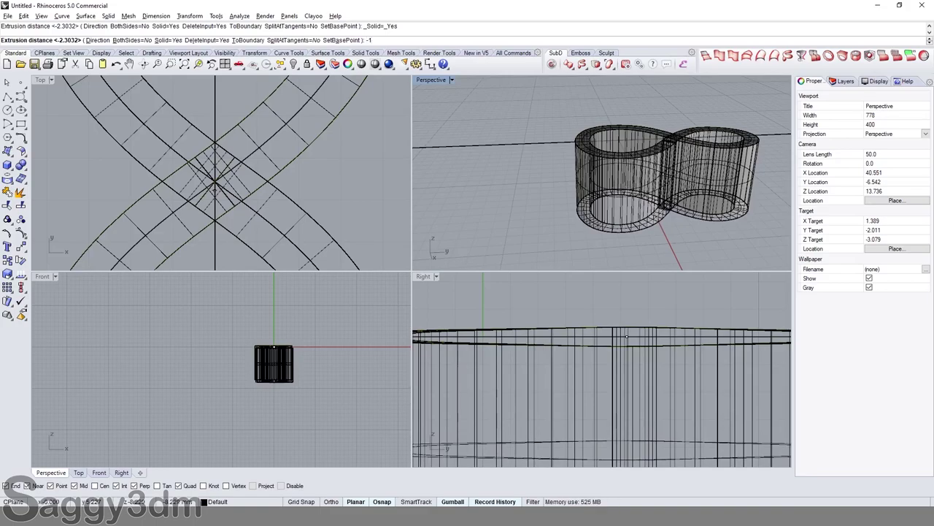
click(627, 336)
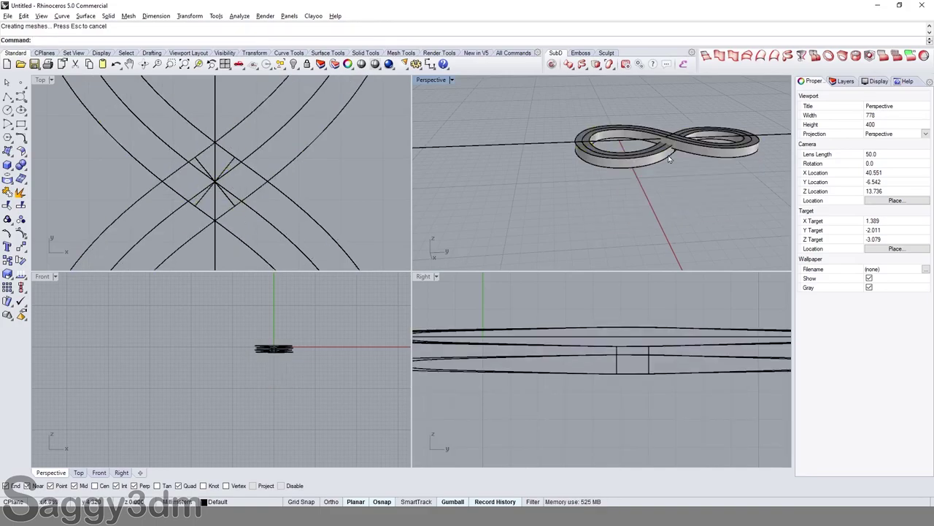
scroll(671, 159, up, 5)
mouse_move(671, 159)
right_down()
mouse_move(634, 162)
mouse_move(621, 123)
right_up()
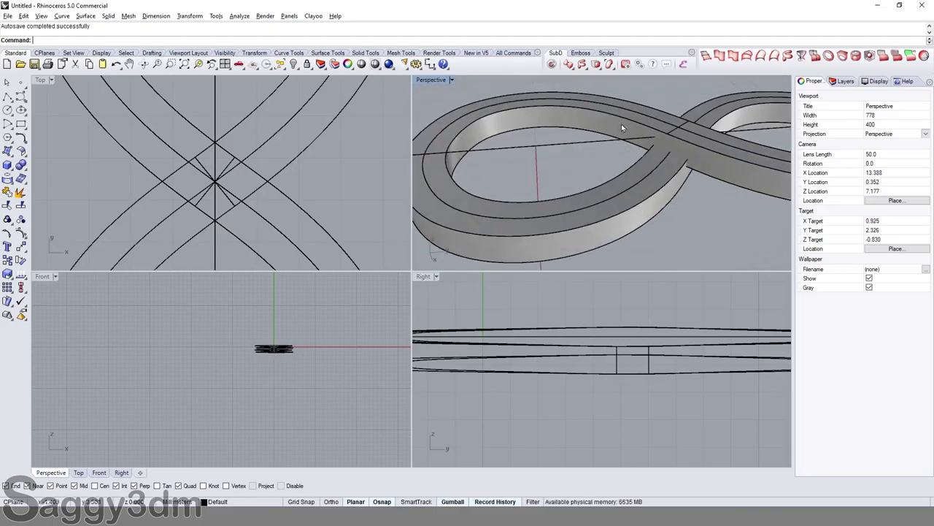
Step: Select the solid band, nearby curves and the long guide line in turn, then clear the selection
scroll(621, 123, down, 3)
scroll(614, 191, up, 5)
click(615, 191)
scroll(614, 192, down, 3)
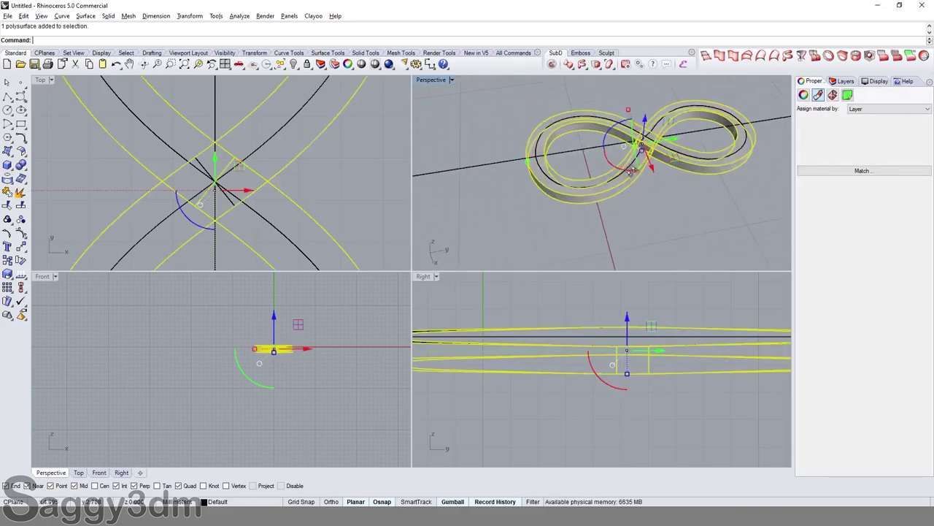
right_drag(615, 191, 638, 191)
key(Escape)
scroll(638, 188, down, 3)
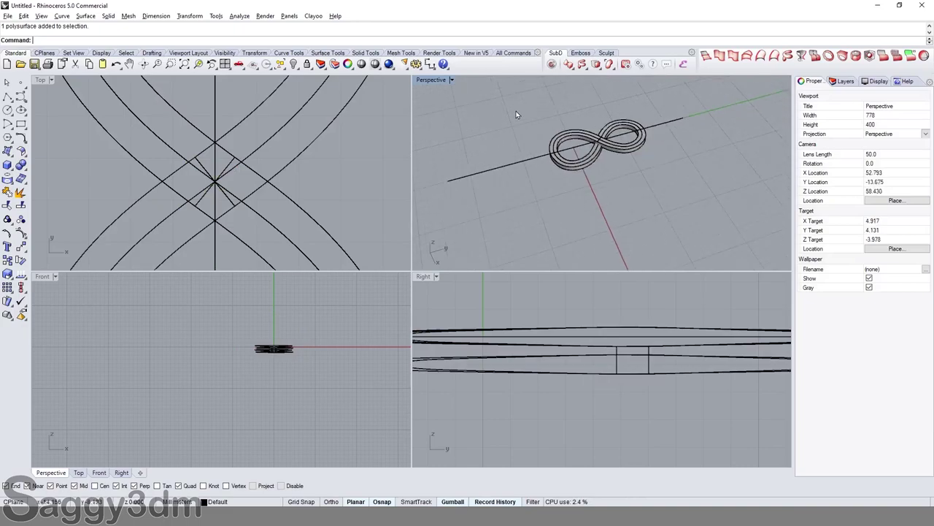
drag(667, 202, 666, 202)
scroll(639, 161, up, 1)
ctrl+click(643, 153)
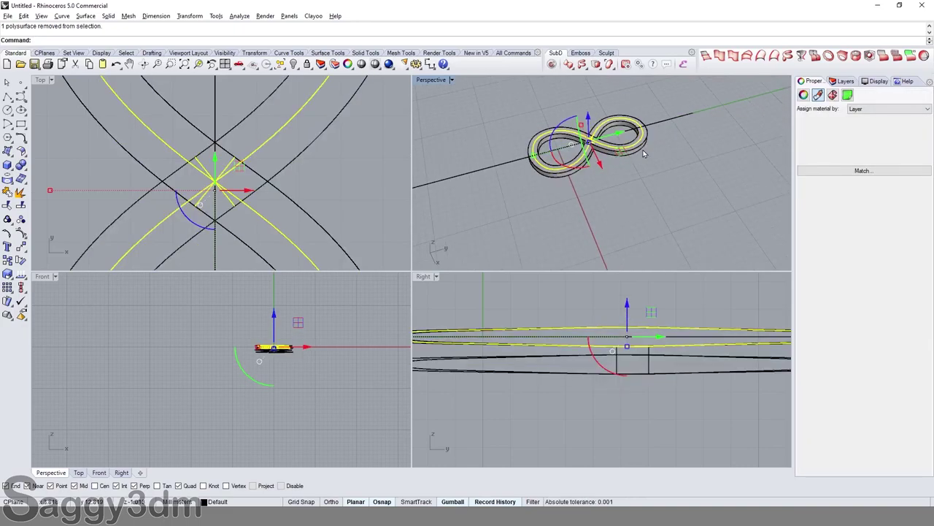
key(Escape)
click(489, 182)
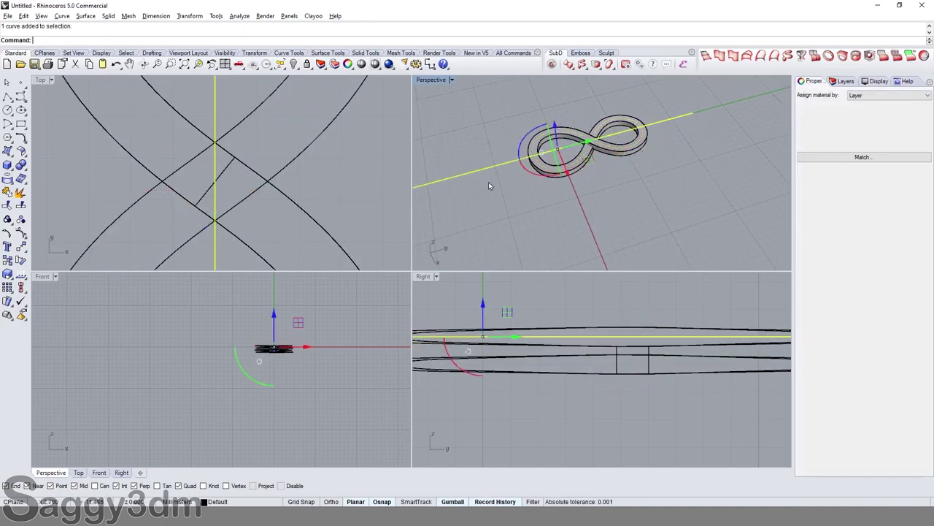
right_drag(488, 182, 549, 186)
key(Escape)
Step: Hide everything, show only the pendant reference picture, and fill the Top view with it
key(ctrl+a)
key(ctrl+h)
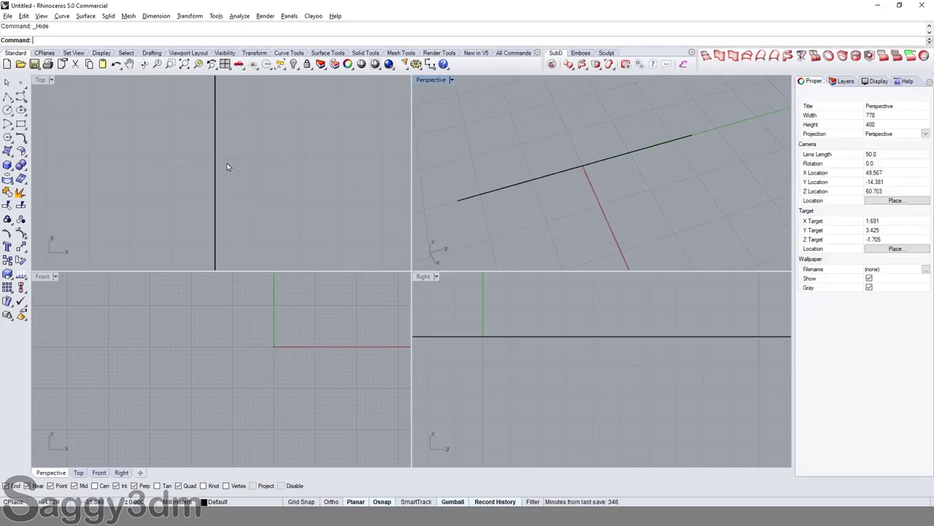
key(ctrl+shift+h)
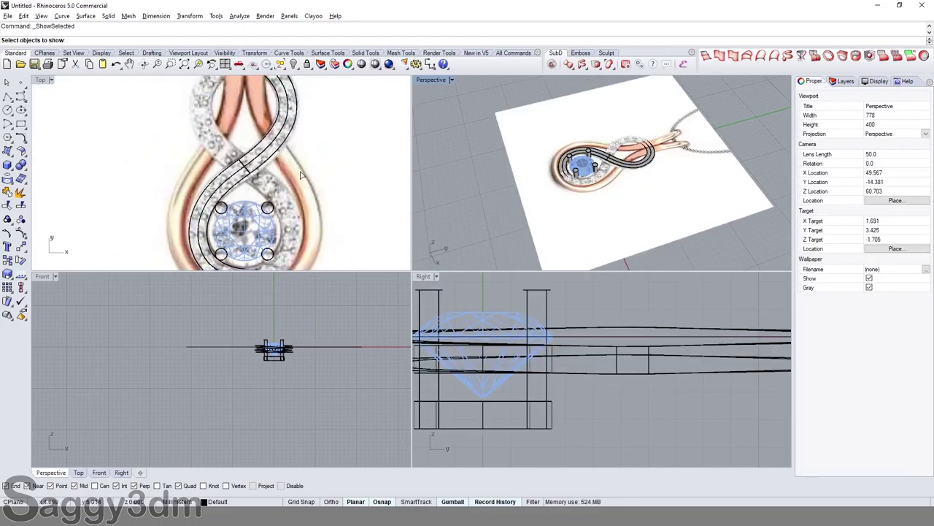
key(Return)
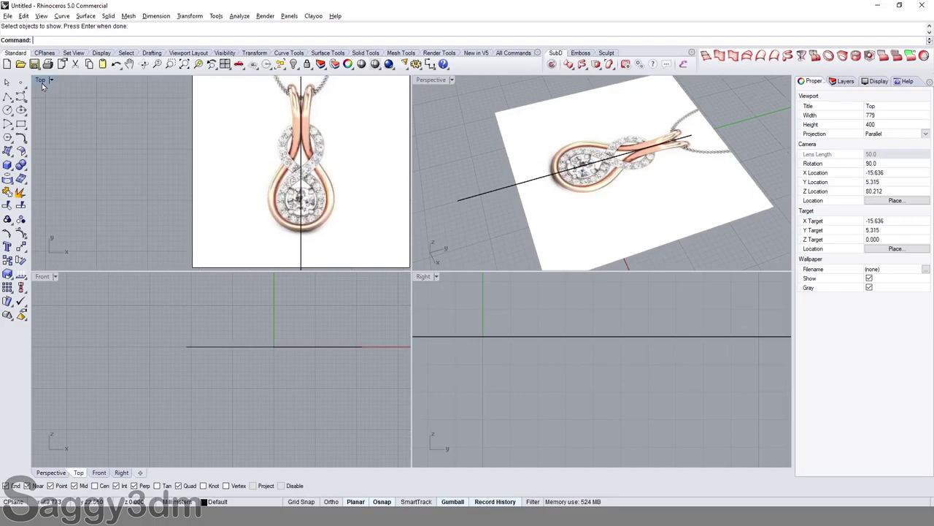
double_click(40, 80)
key(Right)
key(Up)
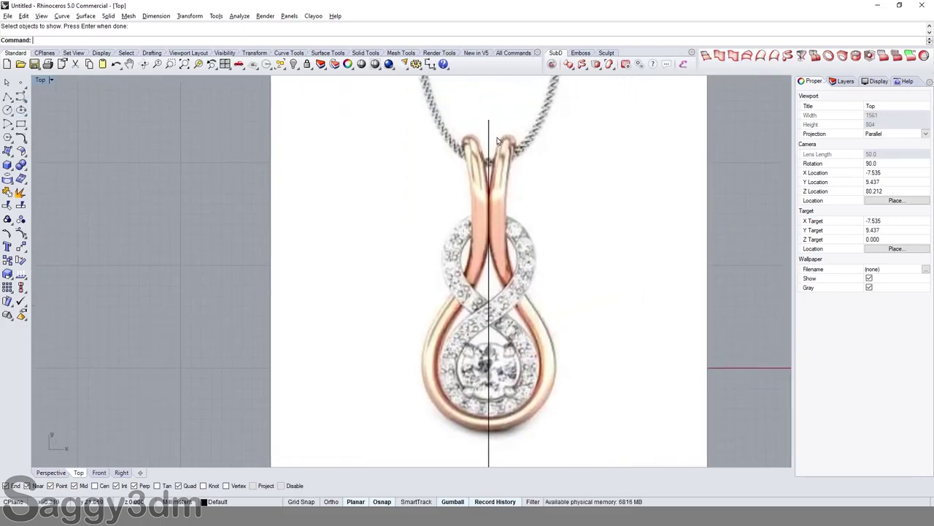
Step: Measure across the rose-gold band on the reference picture, then cancel
click(430, 64)
scroll(556, 385, up, 5)
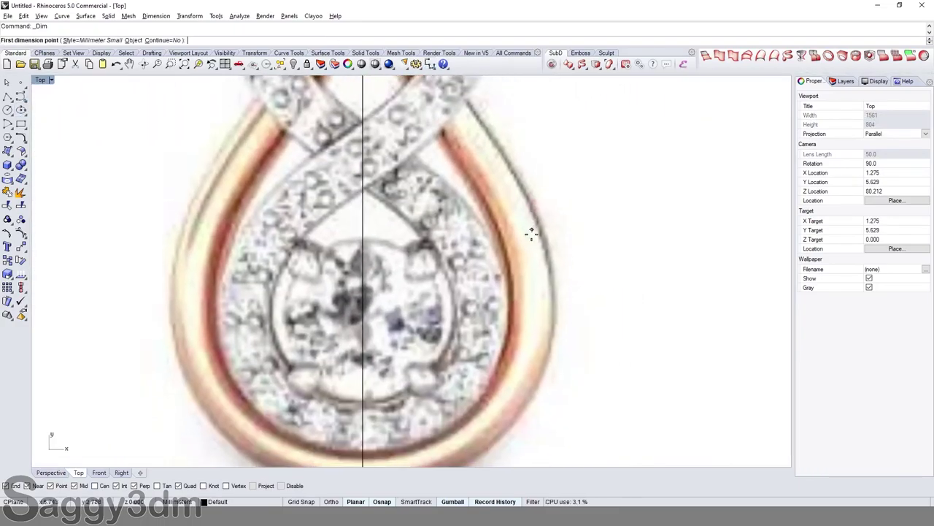
click(504, 297)
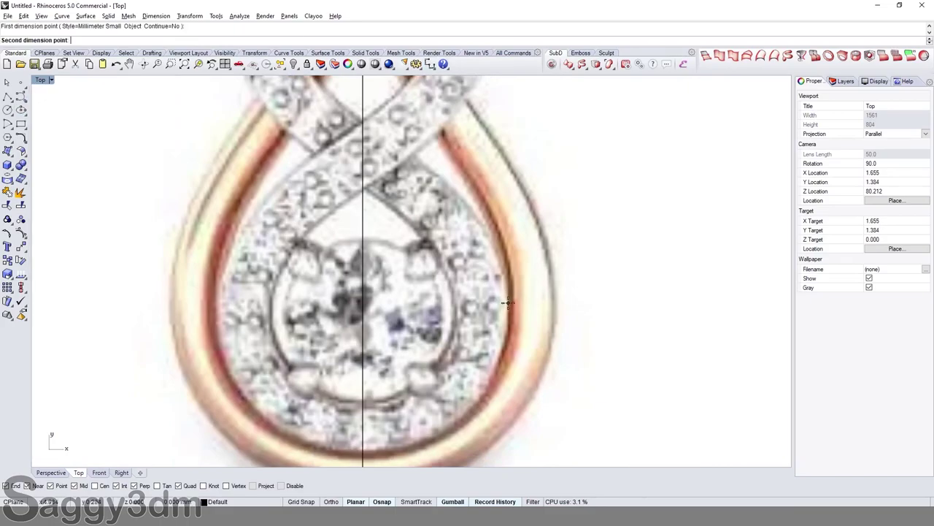
click(555, 302)
scroll(555, 302, down, 4)
key(Escape)
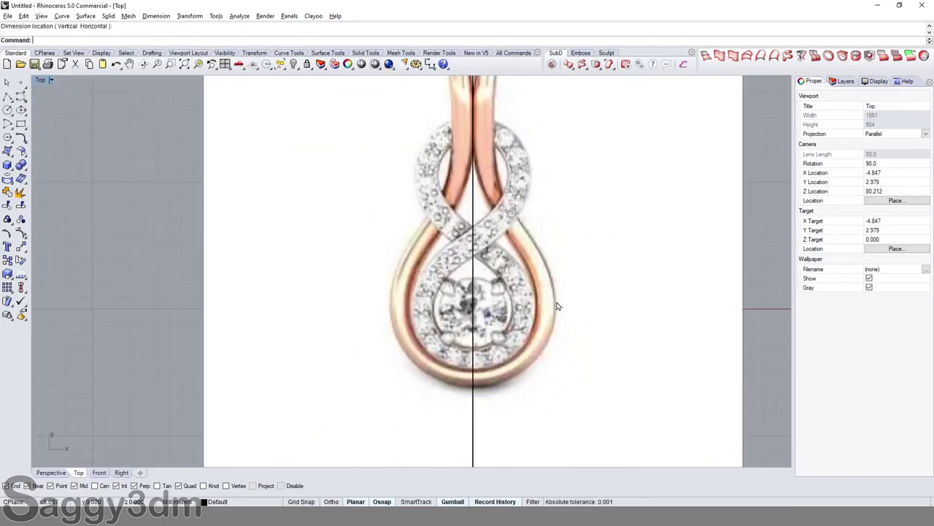
Step: Start a control-point curve at the top of the bail and place points down the rose-gold strand
click(25, 105)
click(35, 103)
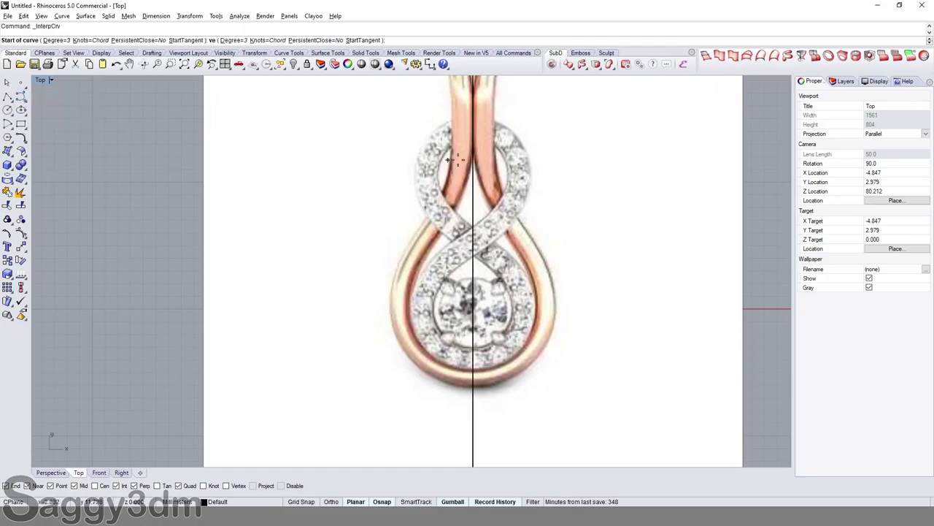
scroll(488, 115, up, 4)
click(485, 103)
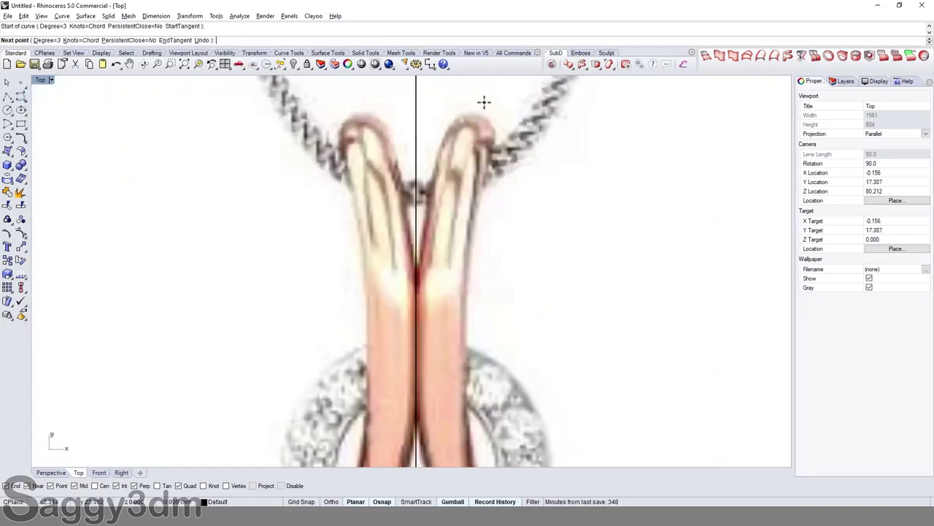
click(453, 194)
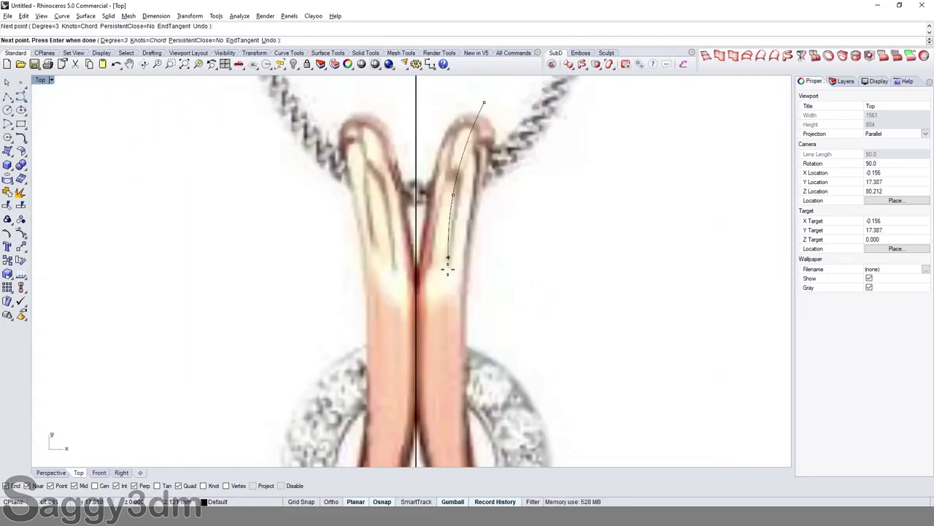
click(438, 332)
Step: Continue the curve where the strand meets the diamond band and down the loop's right side
right_drag(448, 402, 394, 227)
click(394, 241)
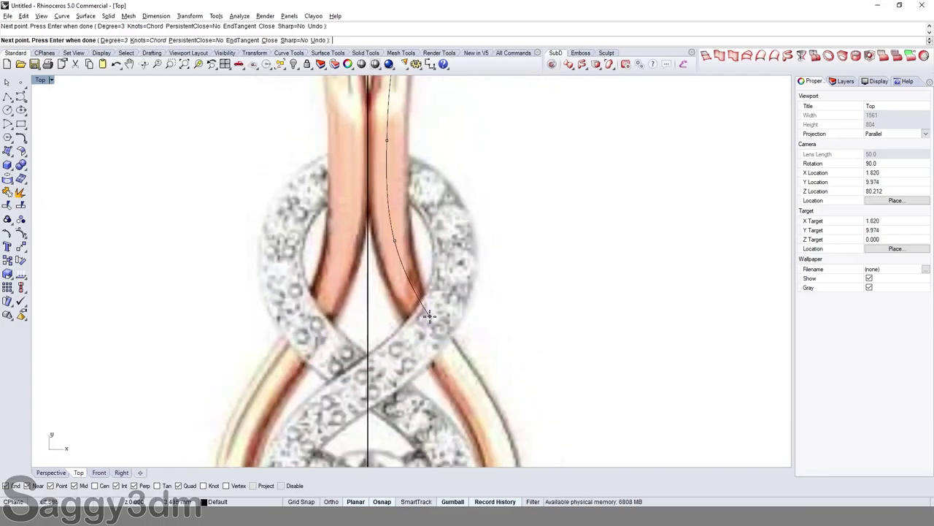
click(431, 330)
mouse_move(471, 387)
right_down()
mouse_move(400, 292)
mouse_move(393, 236)
right_up()
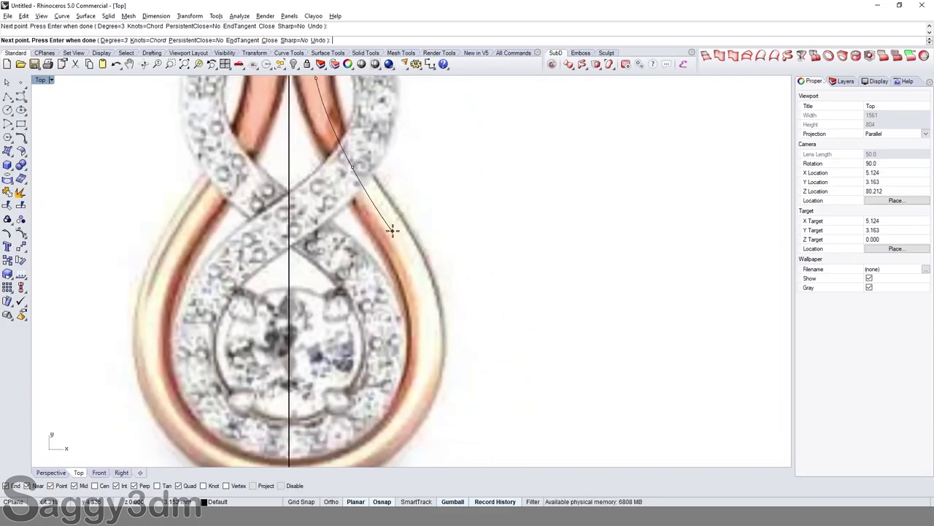
click(393, 230)
click(424, 305)
Step: Place the last point at the loop bottom near the centre line and finish the curve
right_drag(425, 377, 446, 283)
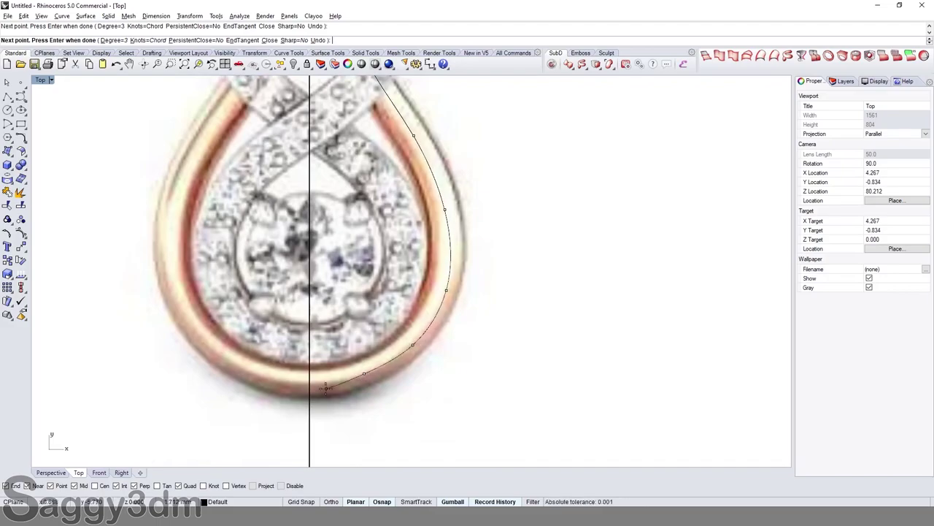
scroll(326, 387, up, 2)
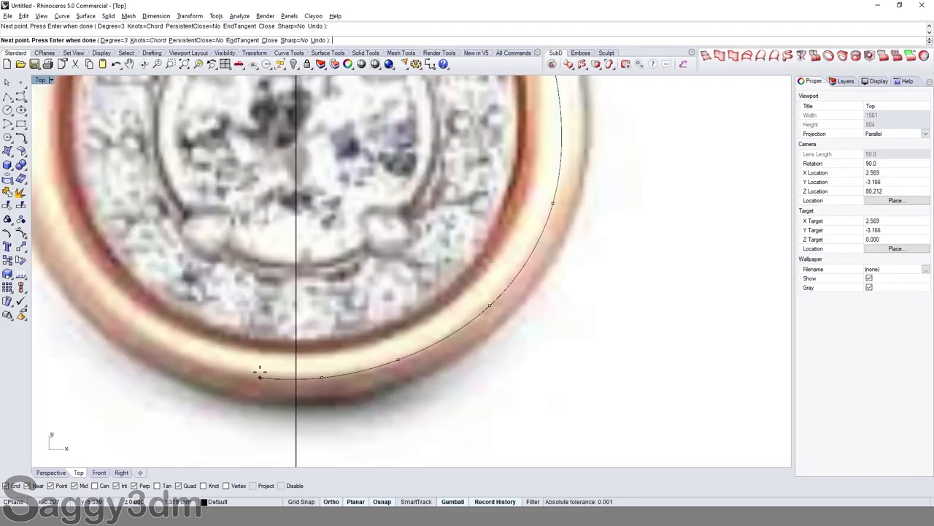
click(198, 377)
key(Return)
Step: Select the new traced curve from among the overlapping objects
scroll(259, 340, down, 2)
right_drag(273, 375, 426, 330)
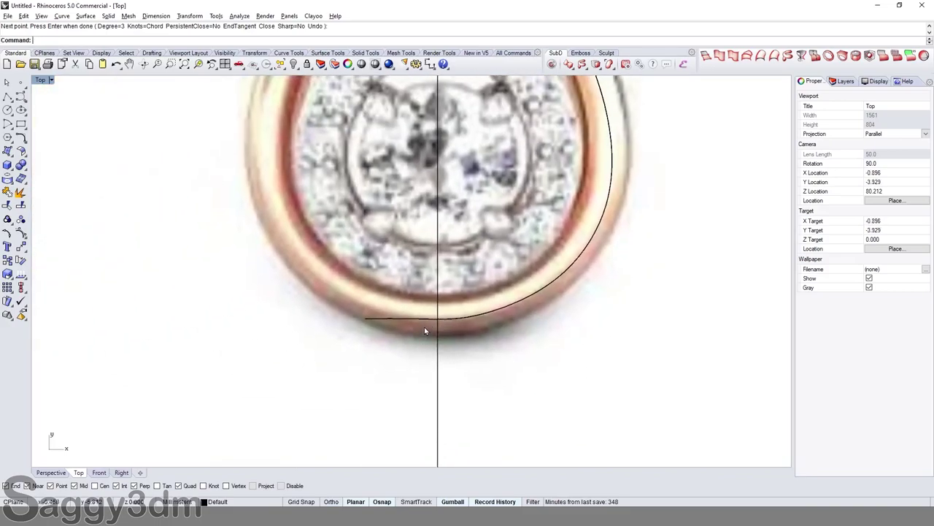
scroll(428, 312, up, 2)
click(428, 311)
click(453, 336)
Step: Show the curve's control points and lock the reference picture with Ctrl+L
key(F10)
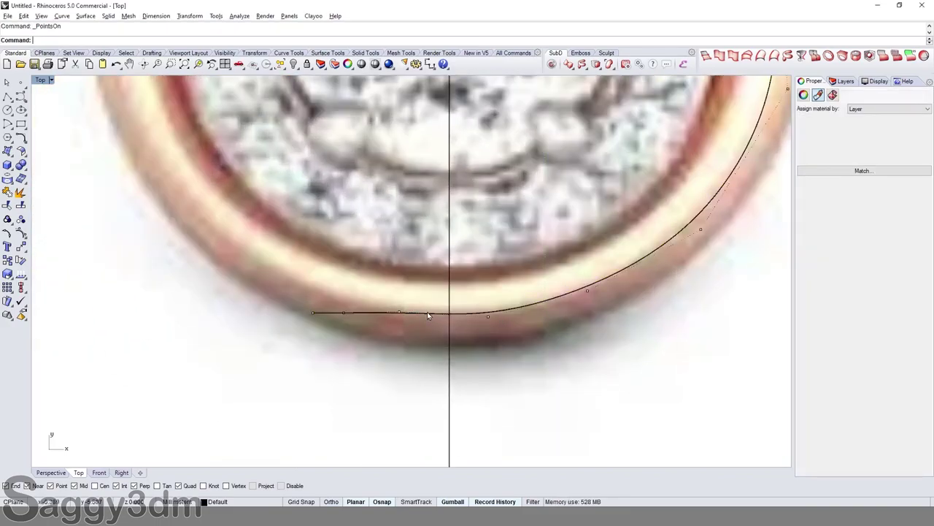
click(350, 314)
scroll(350, 315, down, 2)
scroll(249, 365, down, 2)
scroll(224, 372, down, 2)
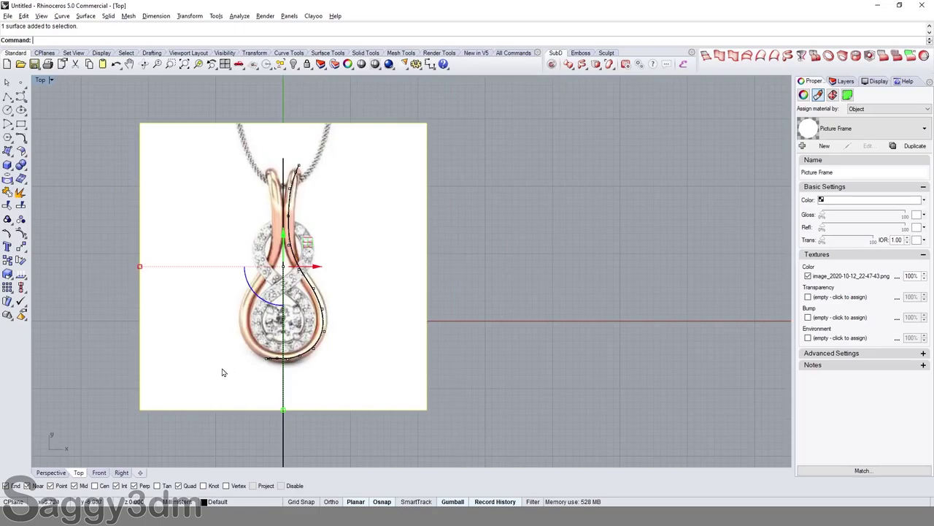
scroll(186, 378, up, 2)
key(ctrl+l)
scroll(268, 353, up, 2)
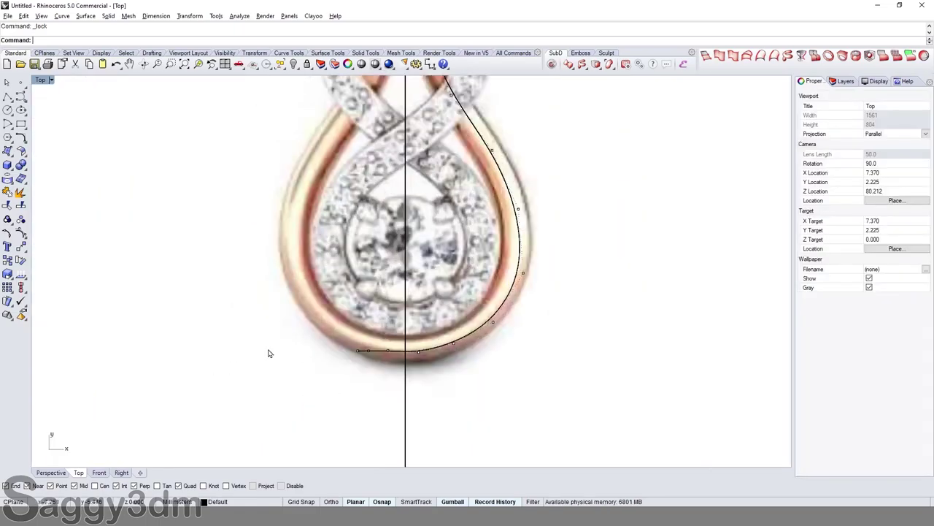
scroll(268, 353, up, 3)
scroll(277, 257, up, 3)
Step: Select the curve's bottom end points, then clear the point selection
drag(278, 257, 378, 323)
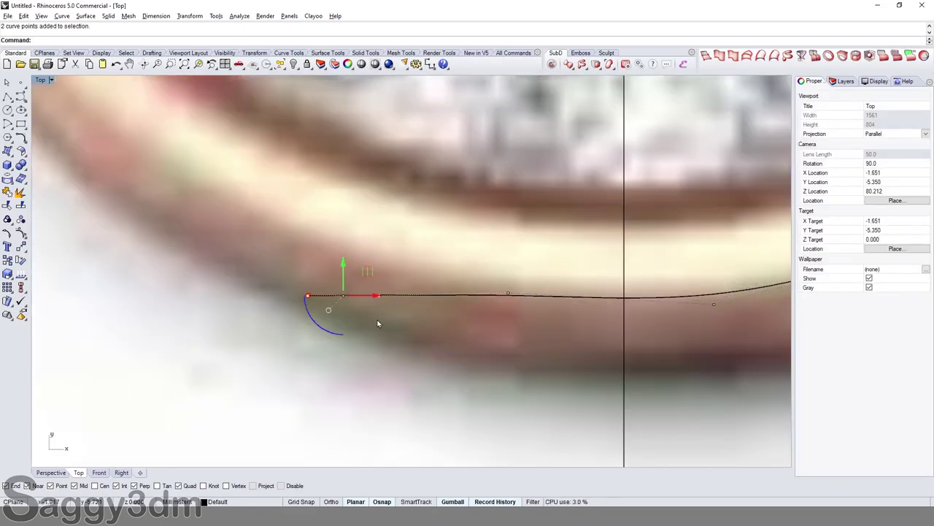
scroll(378, 324, down, 2)
scroll(449, 296, down, 2)
scroll(282, 298, up, 4)
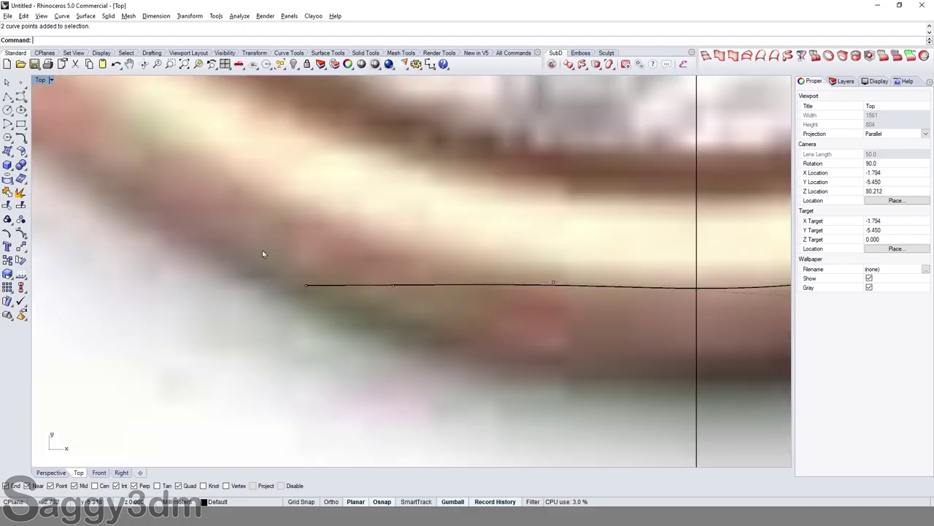
drag(418, 319, 692, 329)
scroll(727, 336, down, 2)
scroll(605, 261, up, 2)
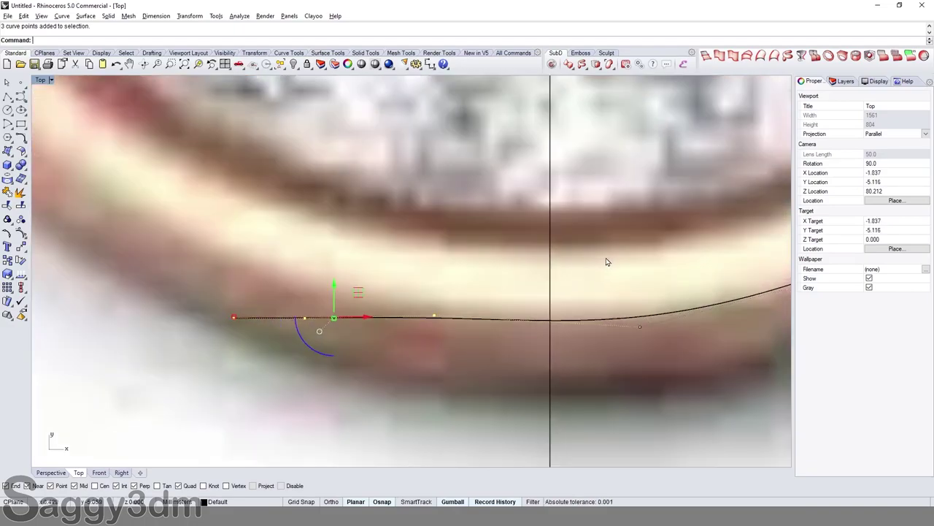
scroll(427, 347, up, 1)
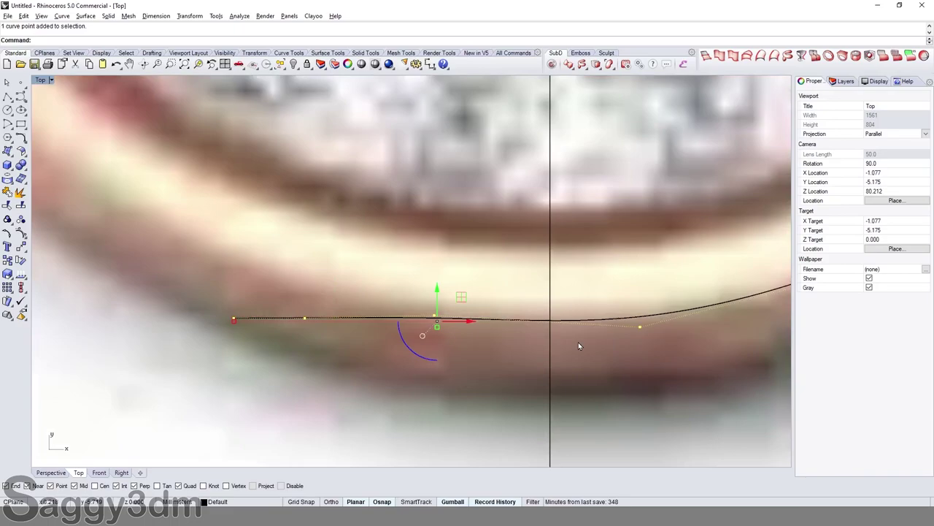
key(Escape)
Step: Trim away the part of the curve left of the vertical centre line
click(549, 345)
text(trim)
key(Return)
click(532, 321)
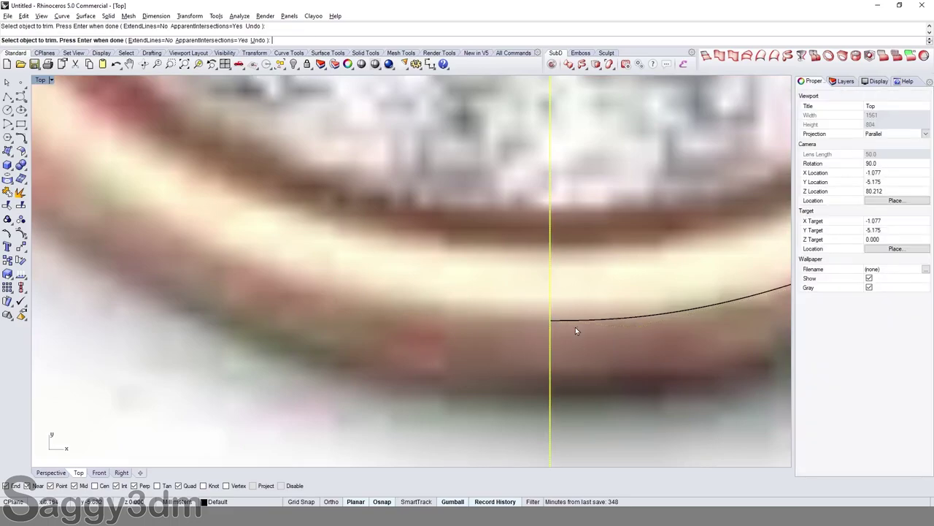
key(Return)
Step: Show the trimmed curve's control points and select its left end point
click(595, 321)
right_drag(604, 331, 479, 339)
key(F10)
scroll(433, 329, up, 4)
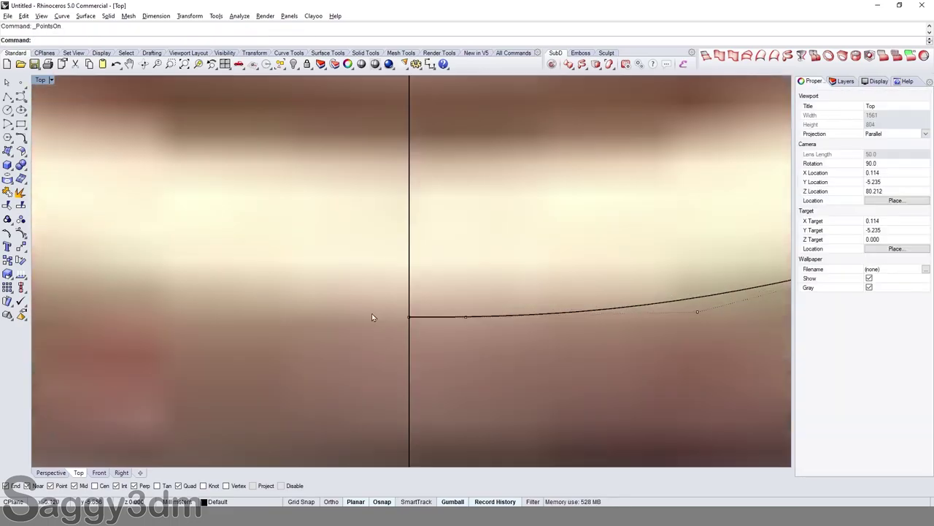
drag(371, 317, 522, 340)
right_drag(522, 340, 496, 343)
drag(455, 254, 483, 344)
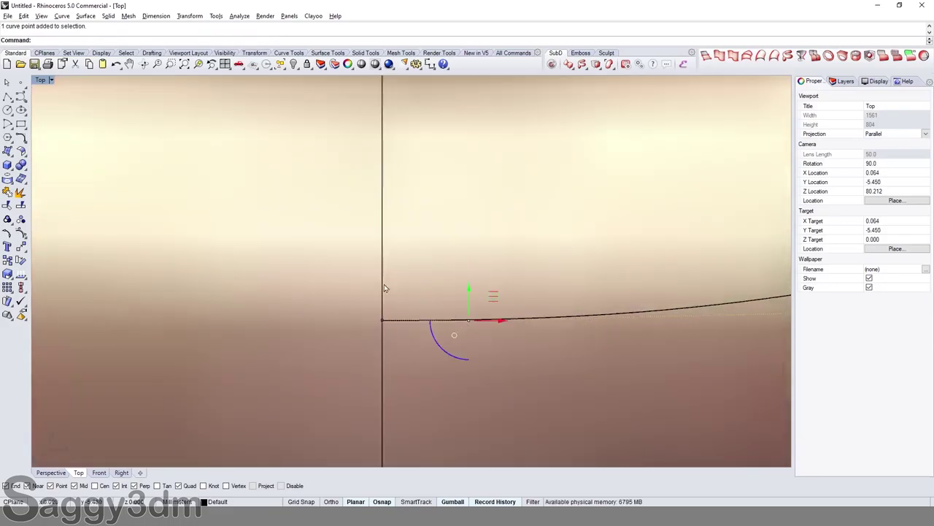
drag(321, 261, 518, 358)
Step: Rotate the end control point about the curve's end so the bottom end lies flat
text(rotate)
key(Return)
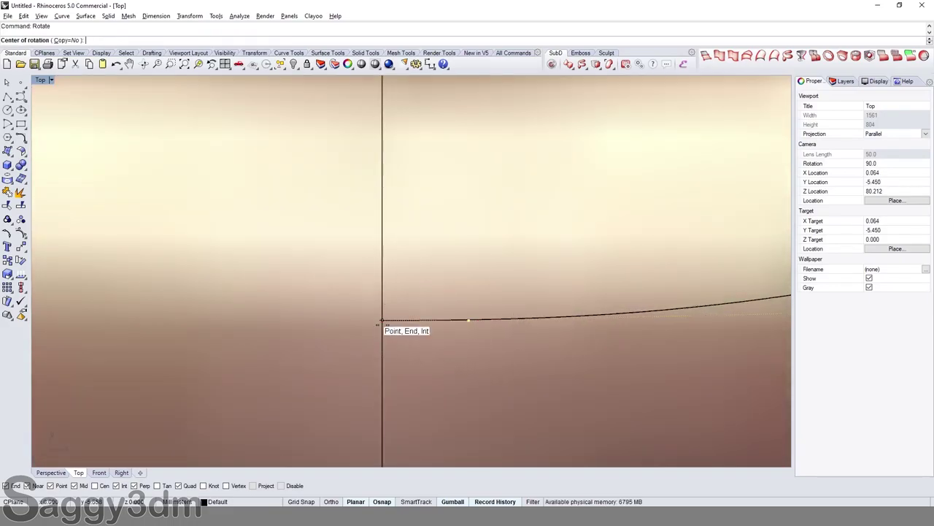
click(381, 320)
click(468, 319)
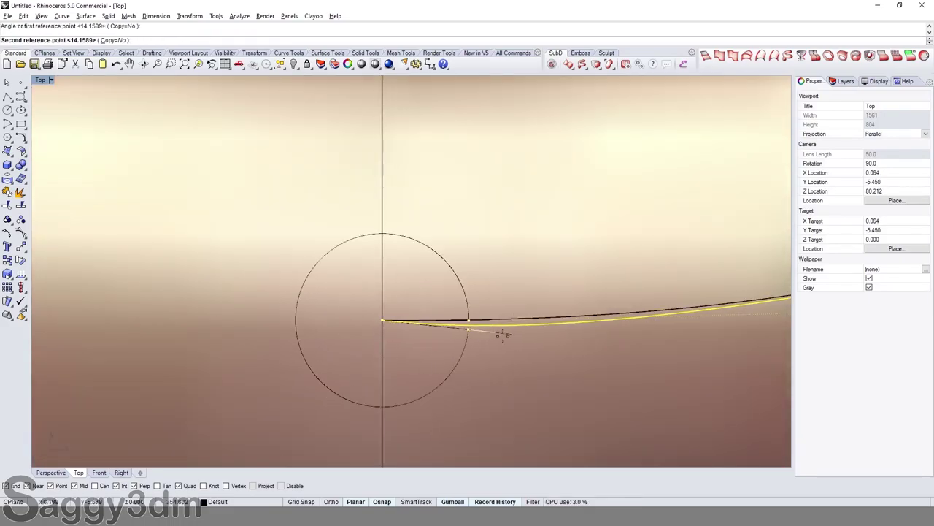
key(Escape)
key(Escape)
scroll(392, 260, up, 3)
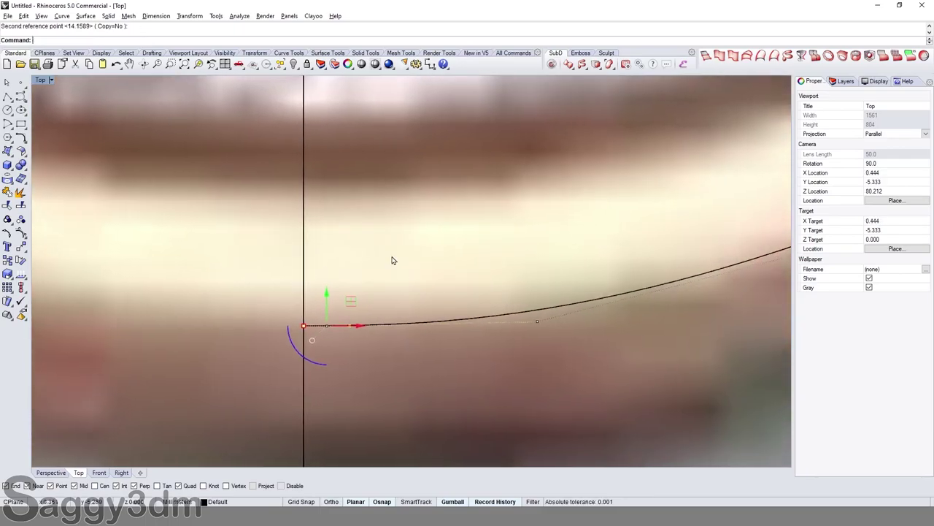
drag(344, 283, 565, 379)
key(Return)
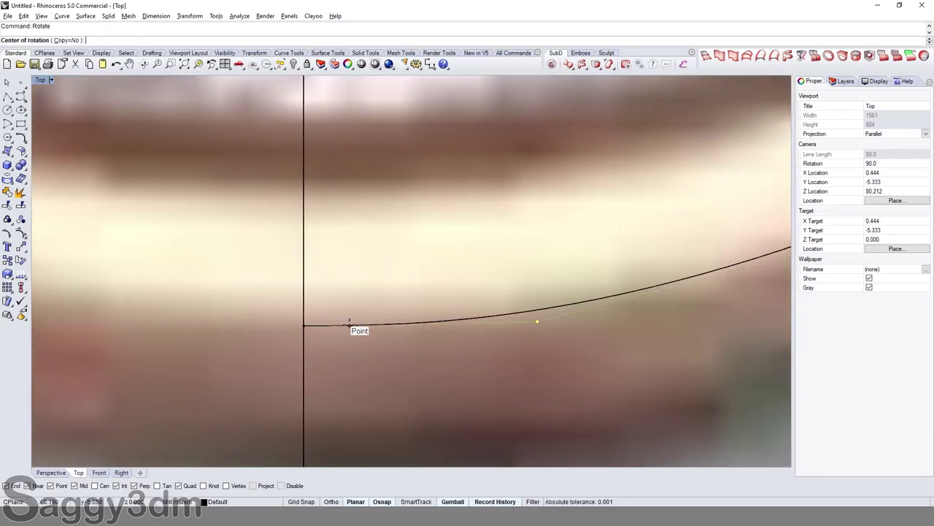
click(349, 325)
click(538, 322)
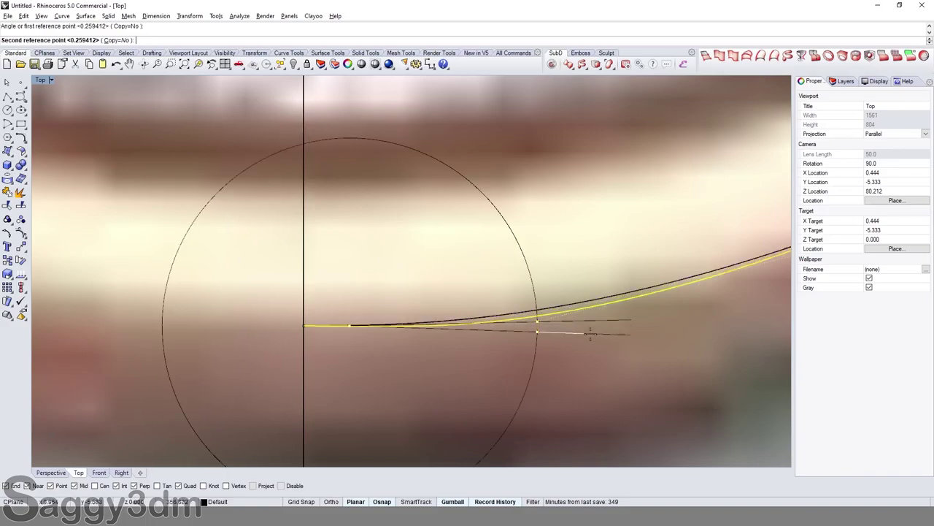
click(625, 345)
Step: Select the whole curve and start a Mirror, then cancel it
scroll(670, 321, down, 1)
scroll(536, 349, down, 2)
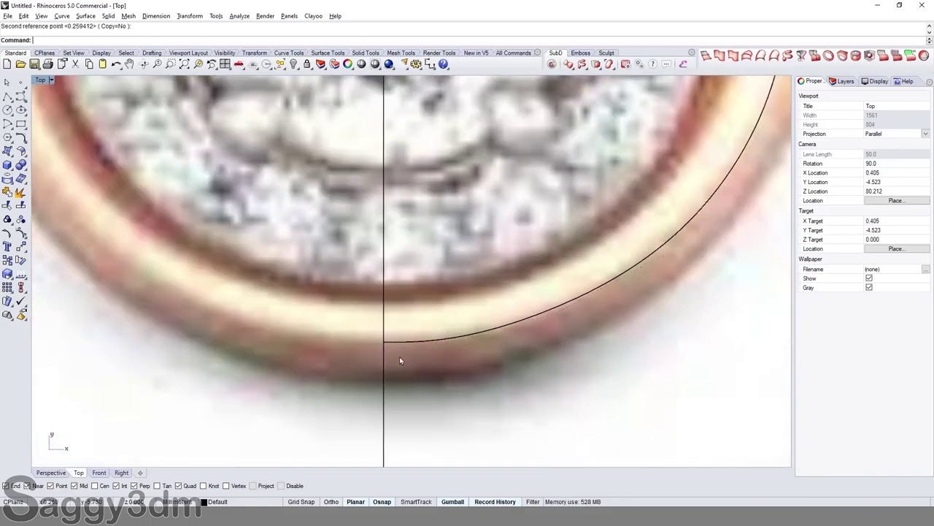
click(423, 337)
scroll(494, 327, down, 2)
scroll(551, 326, down, 2)
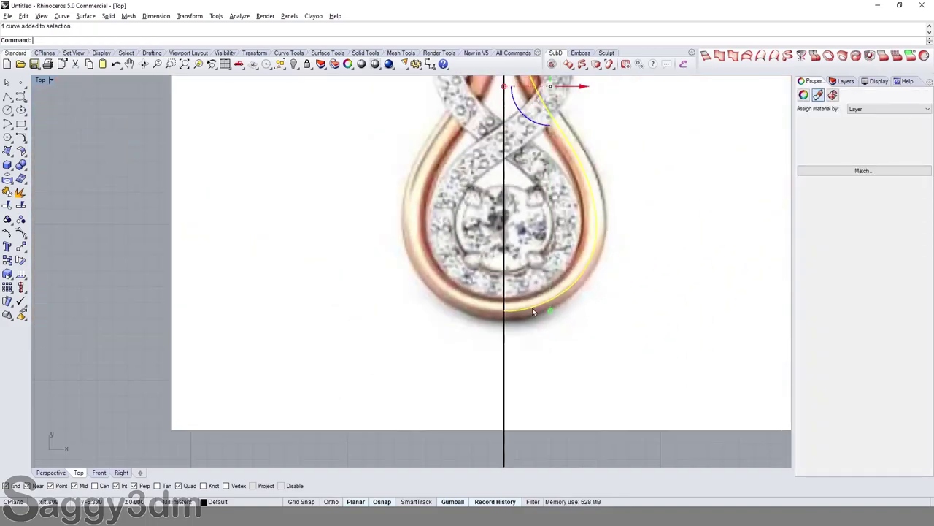
scroll(548, 299, down, 2)
scroll(569, 306, down, 2)
text(mirror)
key(Return)
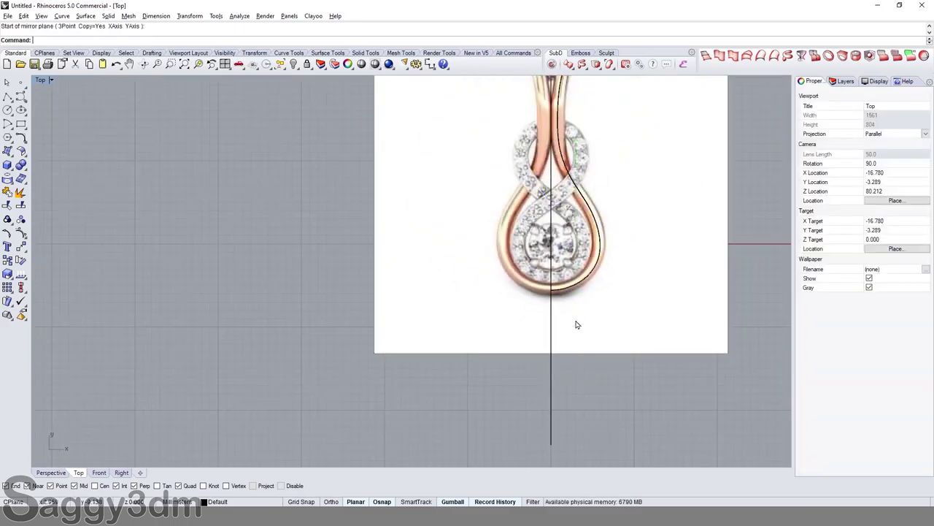
scroll(554, 197, up, 1)
scroll(530, 166, up, 3)
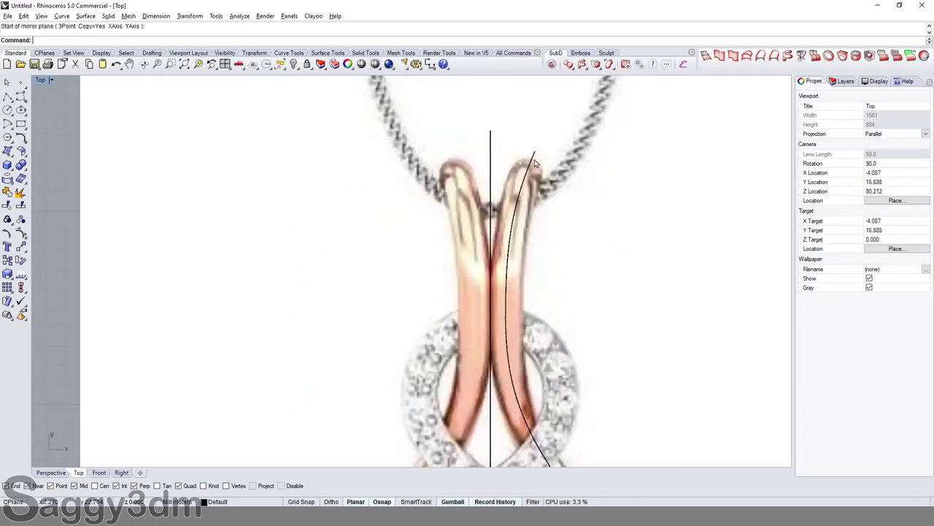
key(Escape)
scroll(467, 219, up, 2)
Step: Show the control points and nudge the top point up-left and the middle point down-right
key(F10)
mouse_move(435, 194)
mouse_down()
mouse_move(463, 255)
mouse_move(445, 206)
mouse_move(429, 251)
mouse_up()
click(445, 206)
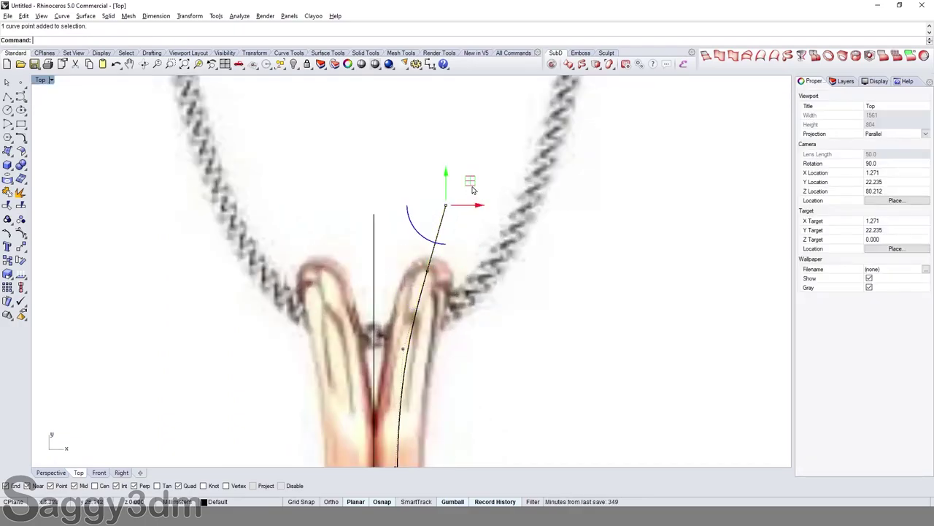
drag(473, 189, 468, 183)
click(403, 348)
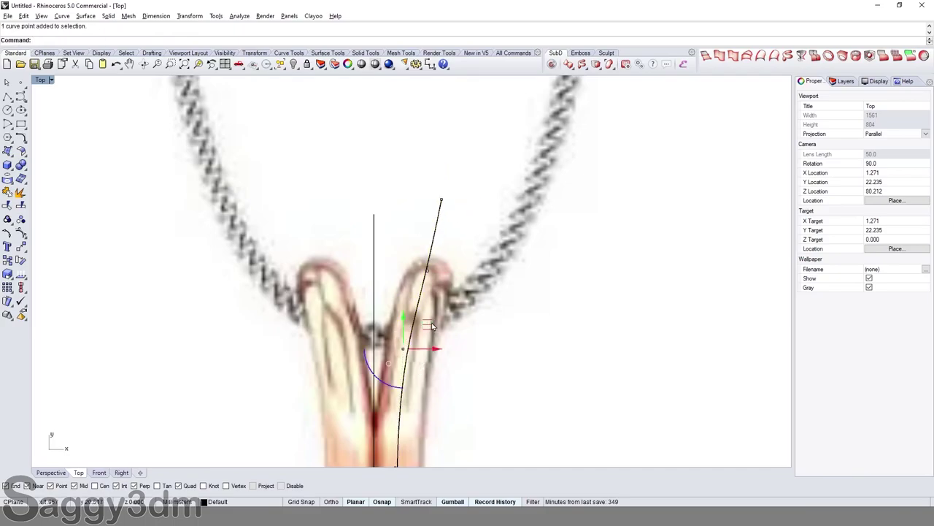
drag(402, 348, 407, 354)
Step: Move the upper control point up-left and the top point up into the bail
click(427, 270)
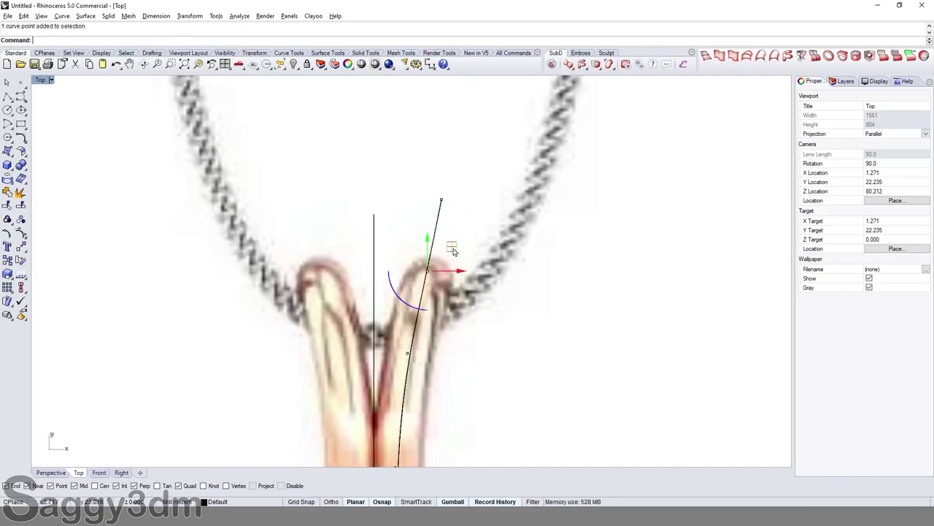
drag(453, 251, 449, 246)
click(441, 199)
drag(464, 185, 462, 178)
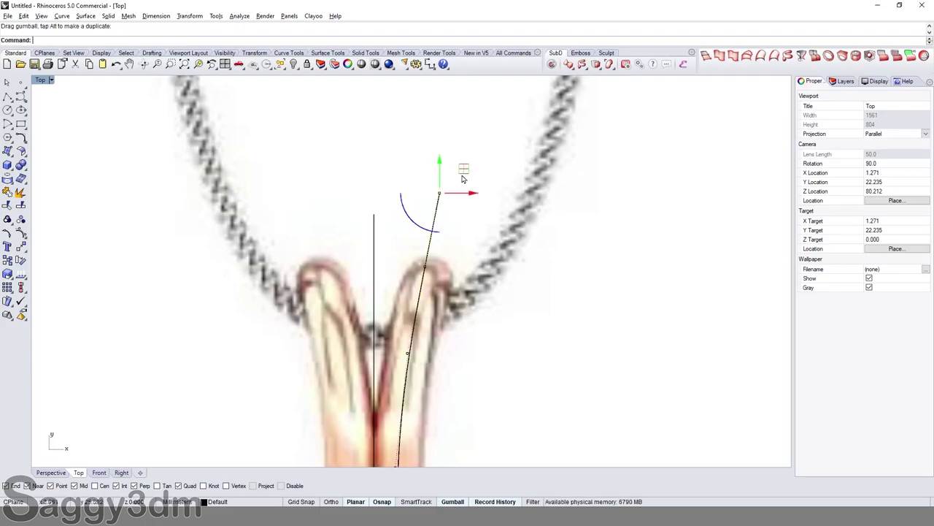
scroll(462, 178, down, 5)
click(449, 307)
scroll(509, 276, up, 5)
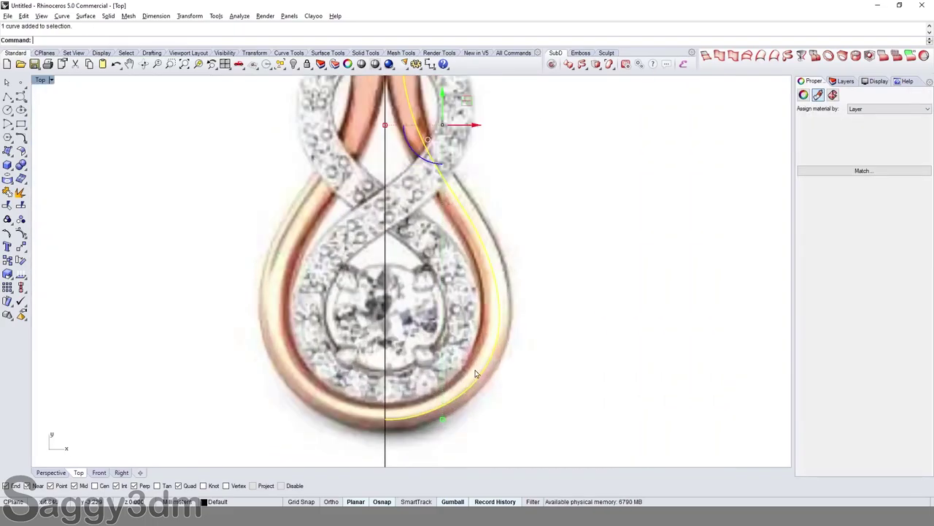
scroll(501, 319, up, 2)
key(Escape)
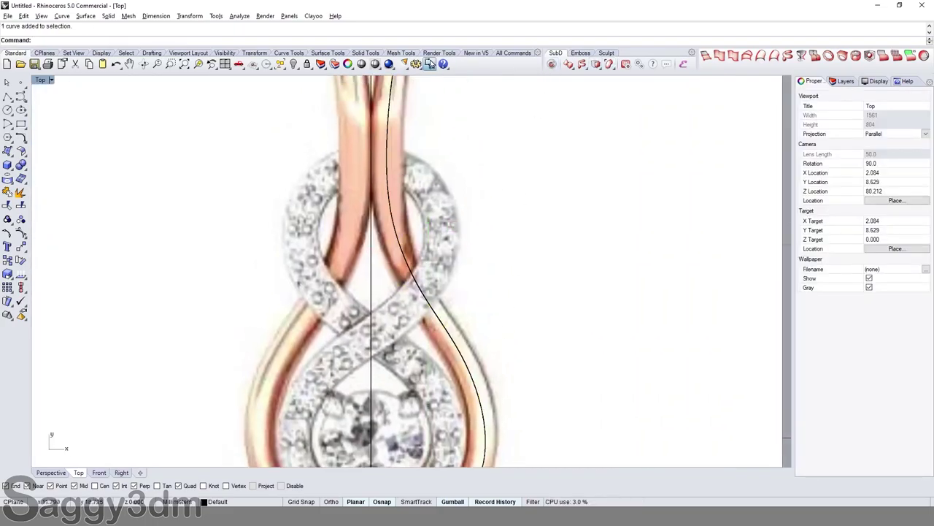
Step: Measure the rose-gold band width with Dim, reading about 1.47
click(431, 64)
scroll(464, 327, up, 2)
scroll(464, 327, up, 3)
click(451, 316)
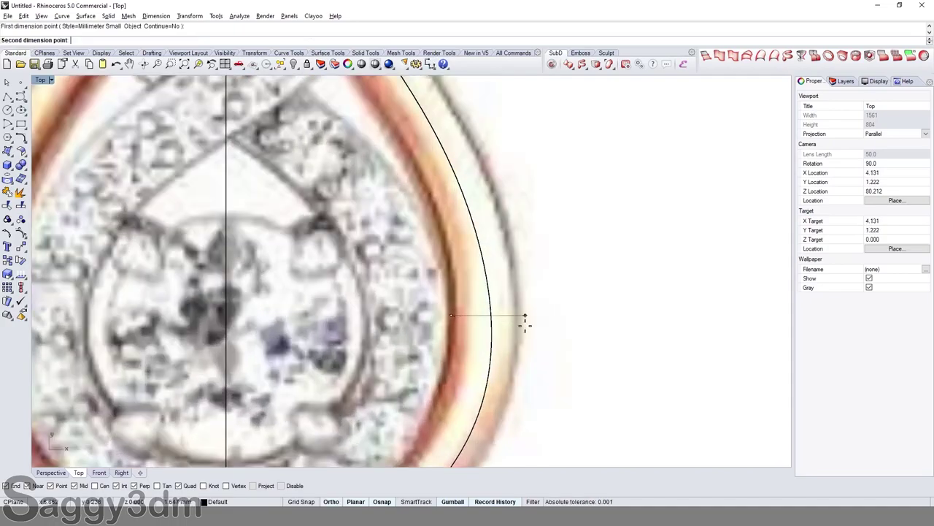
click(517, 319)
scroll(511, 322, down, 2)
scroll(504, 325, down, 2)
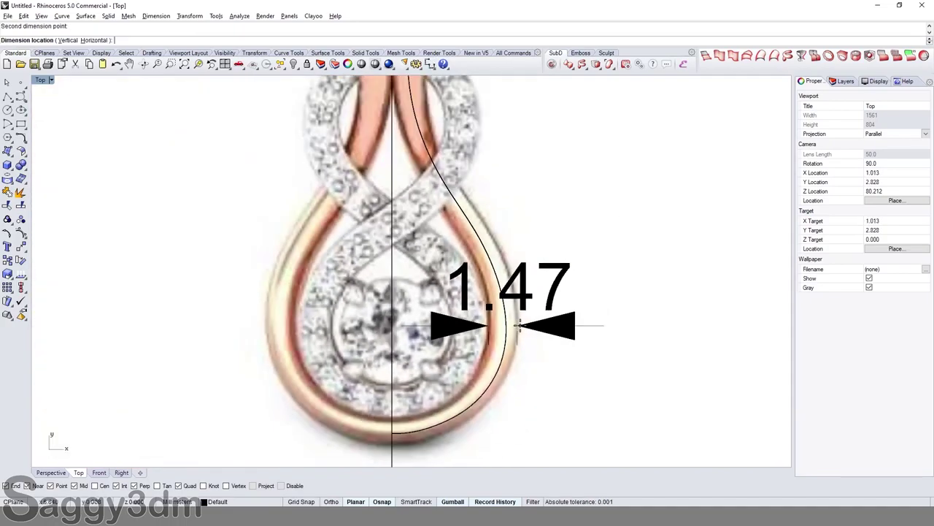
key(Escape)
click(490, 322)
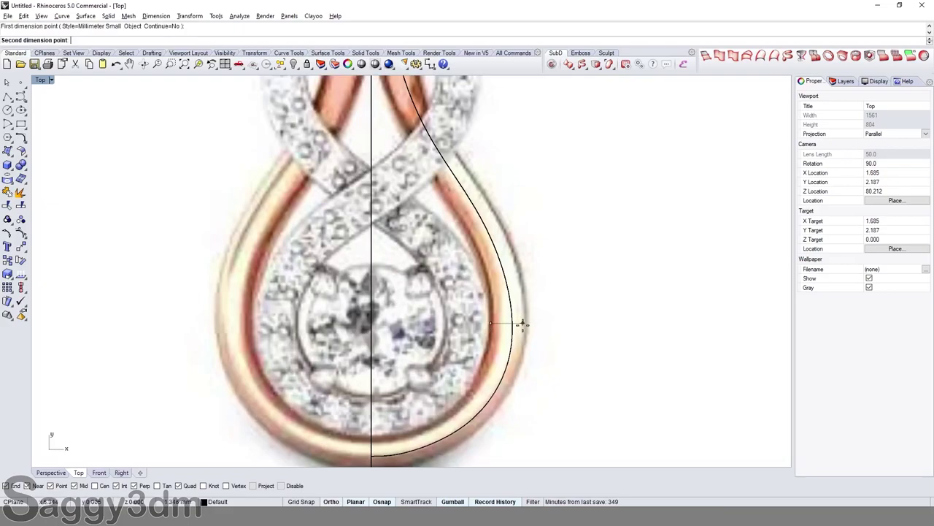
click(525, 325)
key(Escape)
scroll(523, 327, down, 3)
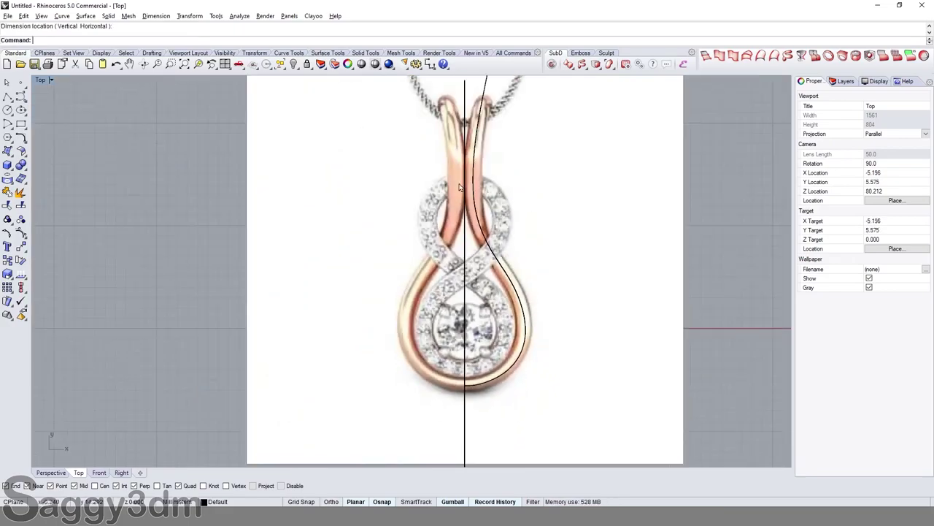
scroll(467, 281, up, 3)
Step: Offset the yellow outer-loop curve by 0.75 with Cap=Flat and BothSides
click(470, 284)
text(offset)
key(Return)
text(1.5/2)
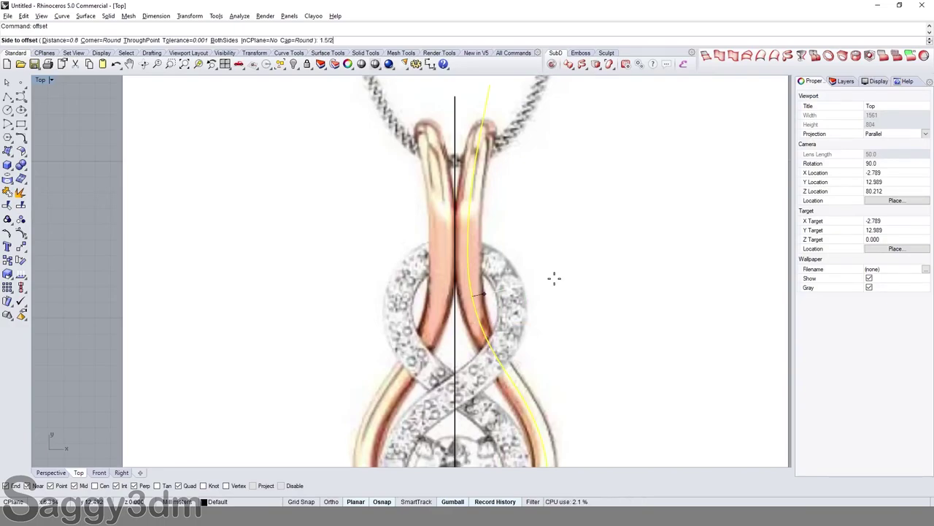
key(Return)
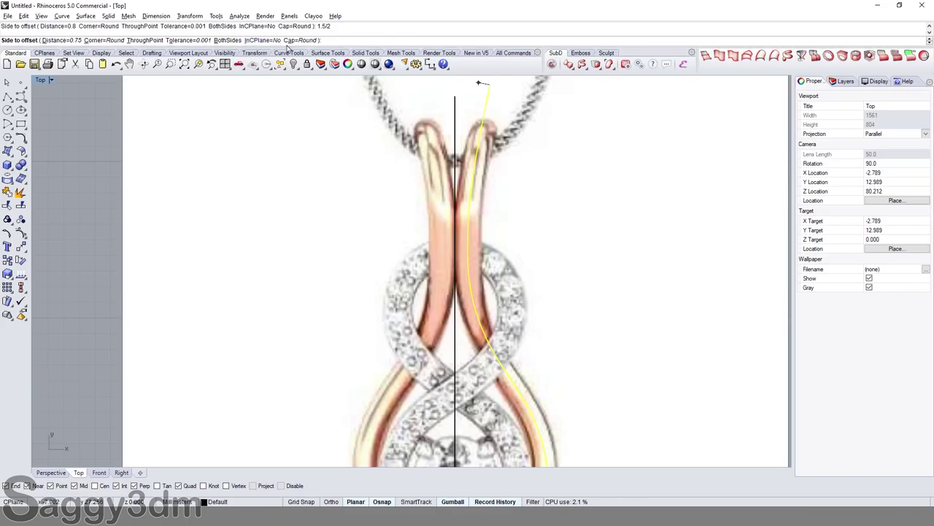
click(295, 42)
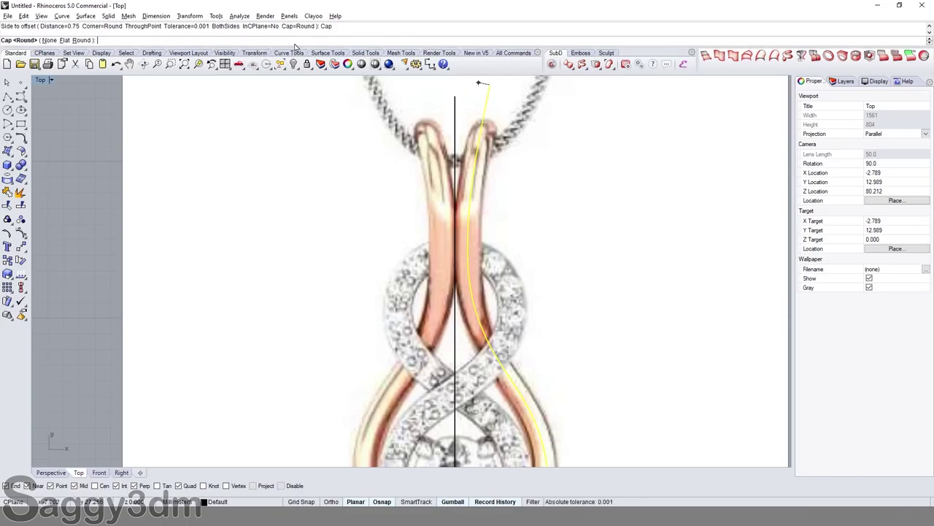
click(64, 41)
scroll(473, 219, down, 3)
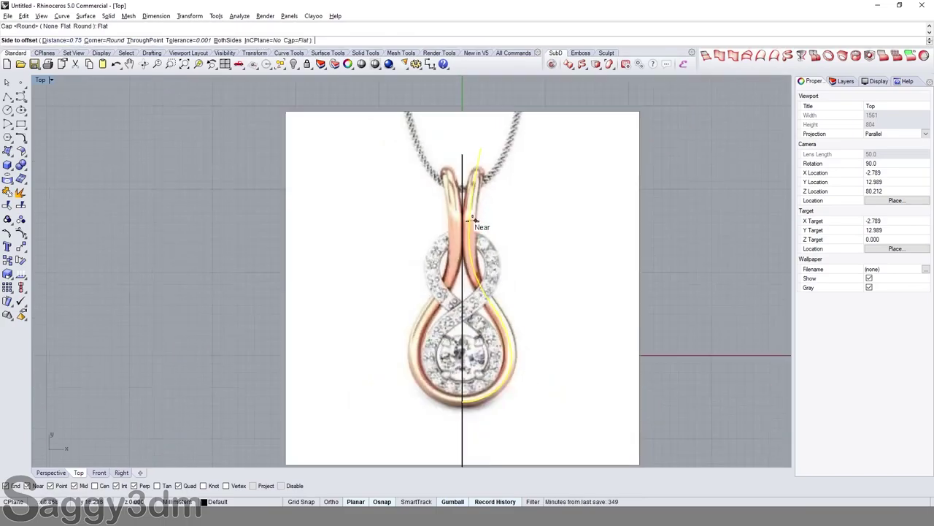
scroll(554, 317, up, 4)
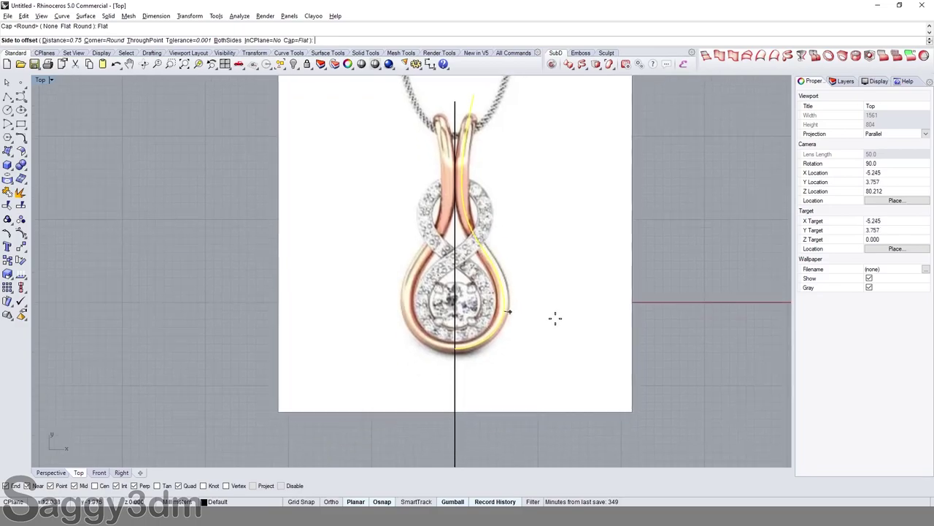
text(b)
key(Return)
click(557, 320)
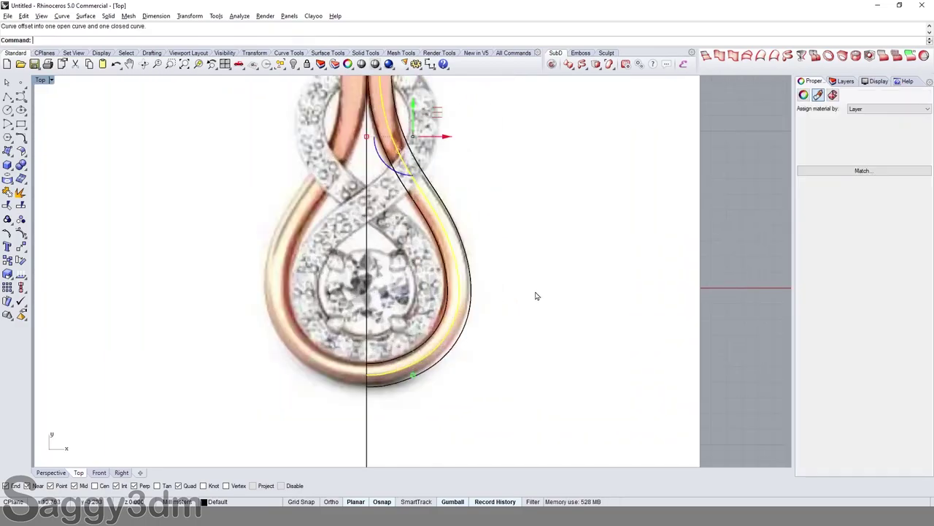
Step: Reselect the offset curve and zoom and pan the Top view to inspect it
scroll(520, 292, down, 3)
click(449, 349)
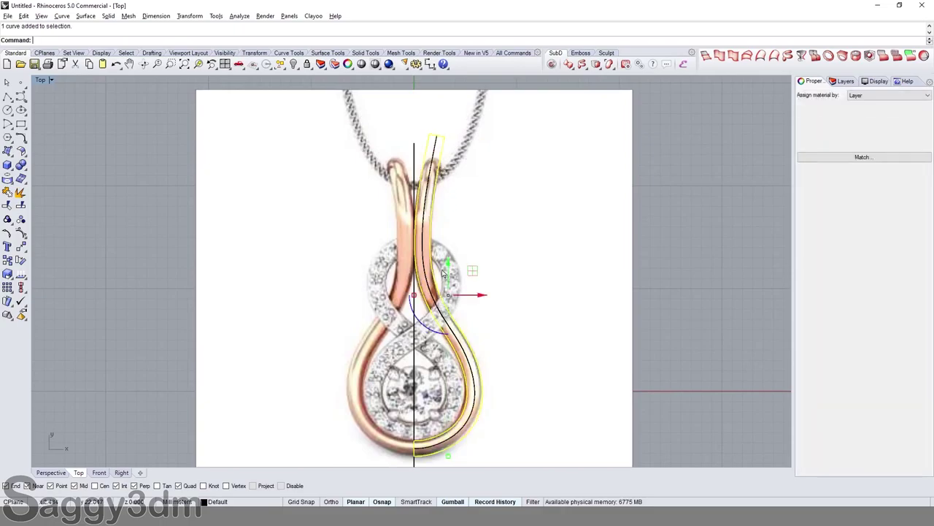
scroll(423, 365, up, 3)
scroll(420, 382, down, 3)
scroll(438, 328, up, 4)
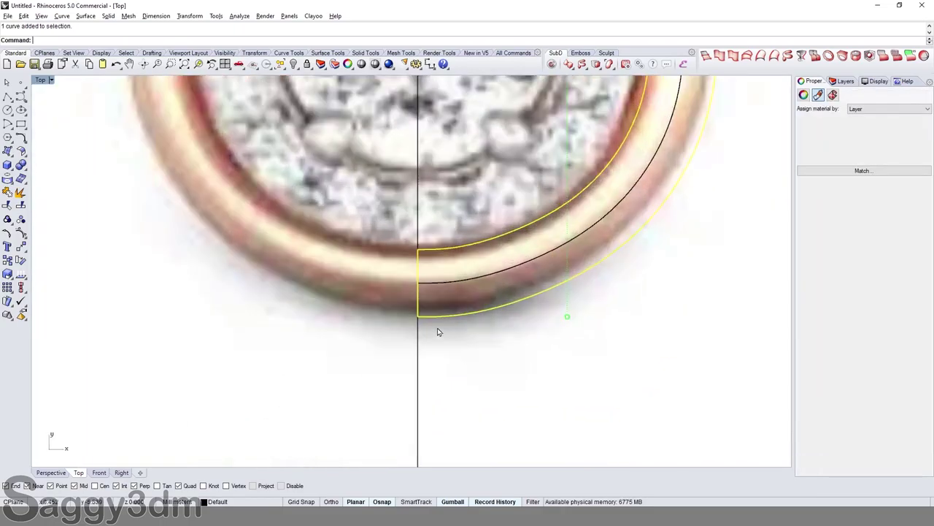
scroll(437, 319, down, 1)
scroll(436, 317, down, 1)
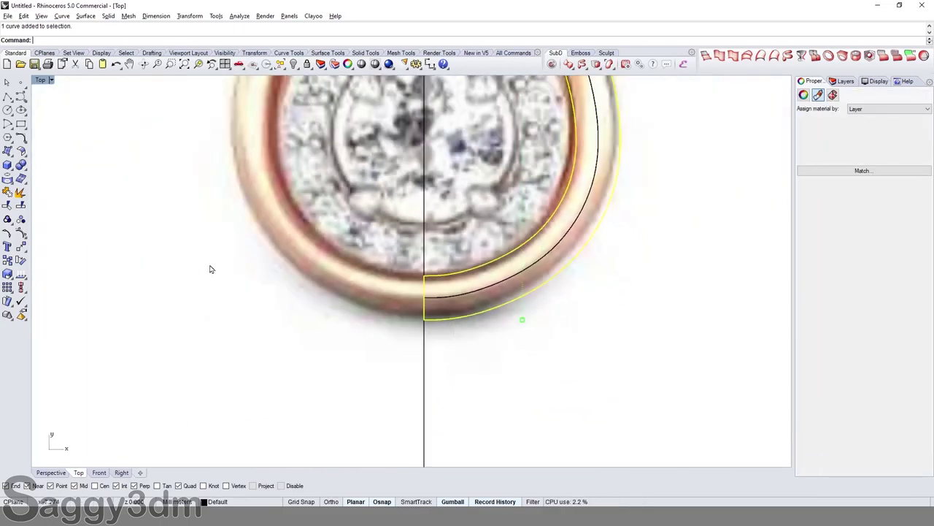
scroll(508, 303, down, 2)
scroll(508, 303, down, 2)
right_drag(513, 251, 467, 319)
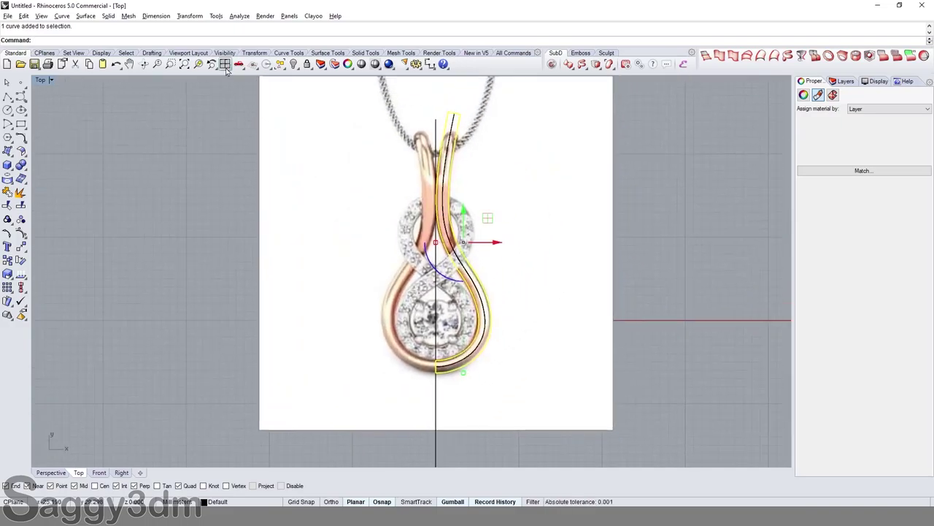
Step: Zoom extents, maximize and orbit the Perspective view, then deselect and restore four viewports
click(225, 63)
double_click(438, 79)
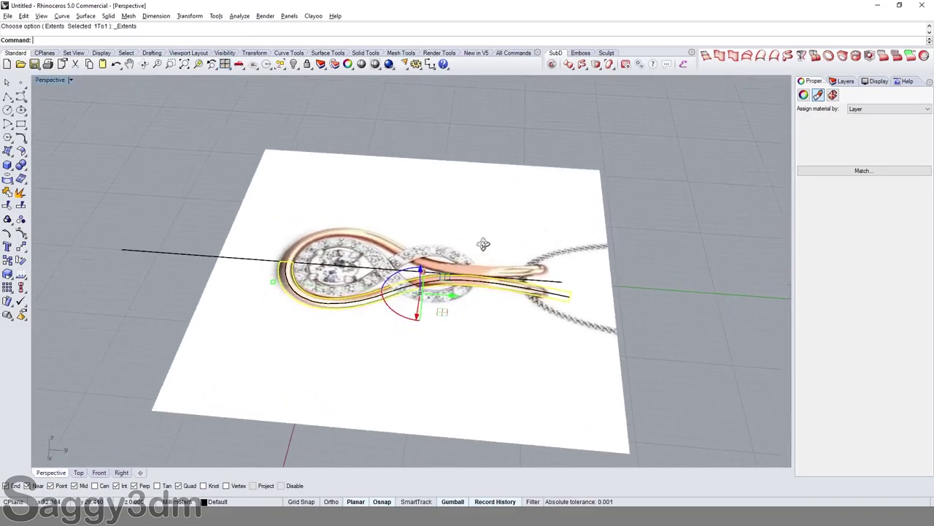
right_drag(483, 244, 643, 287)
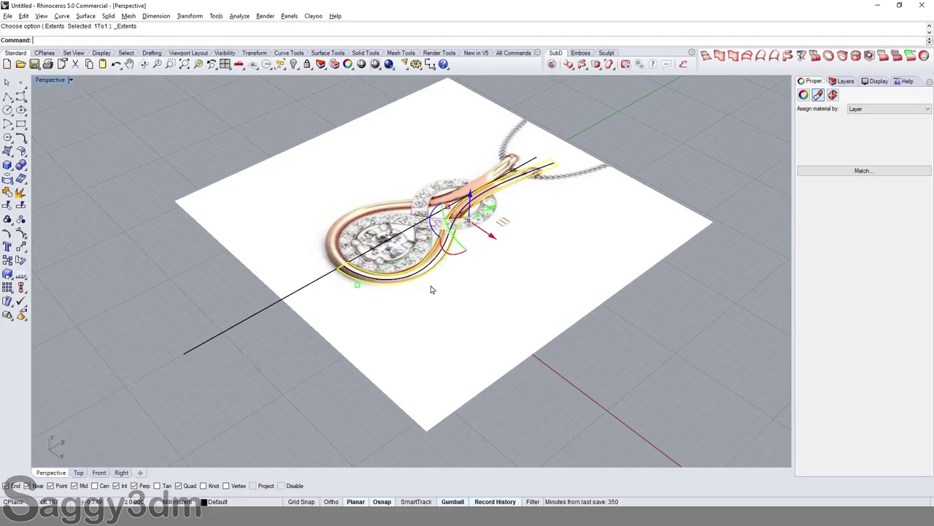
right_drag(431, 290, 482, 269)
click(181, 95)
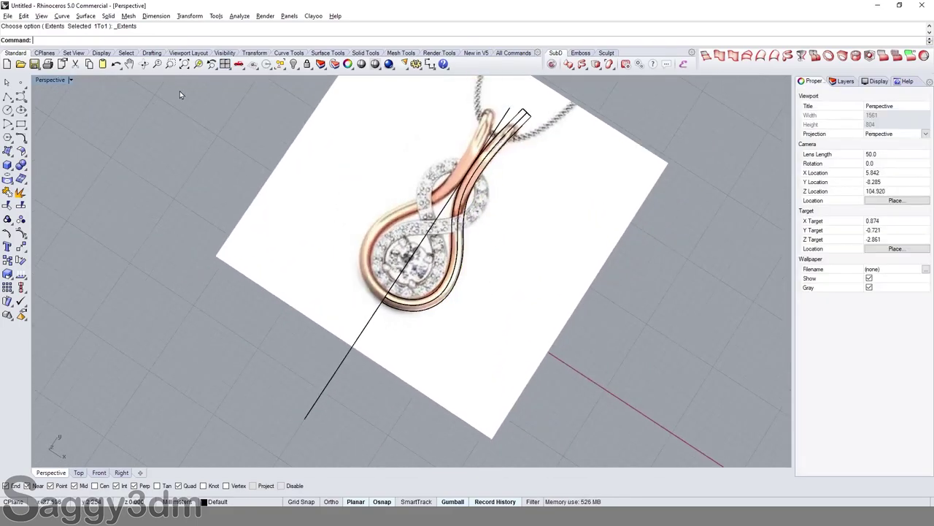
click(225, 64)
text(U)
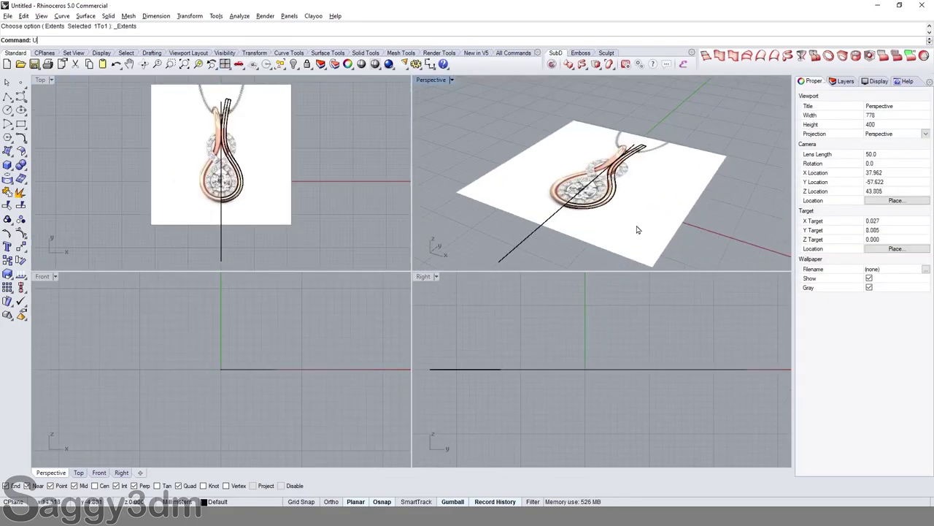
Step: Unlock the selected objects and draw the first vertical guide polyline rising from the band
text(nlockSelected)
key(Return)
scroll(251, 219, up, 4)
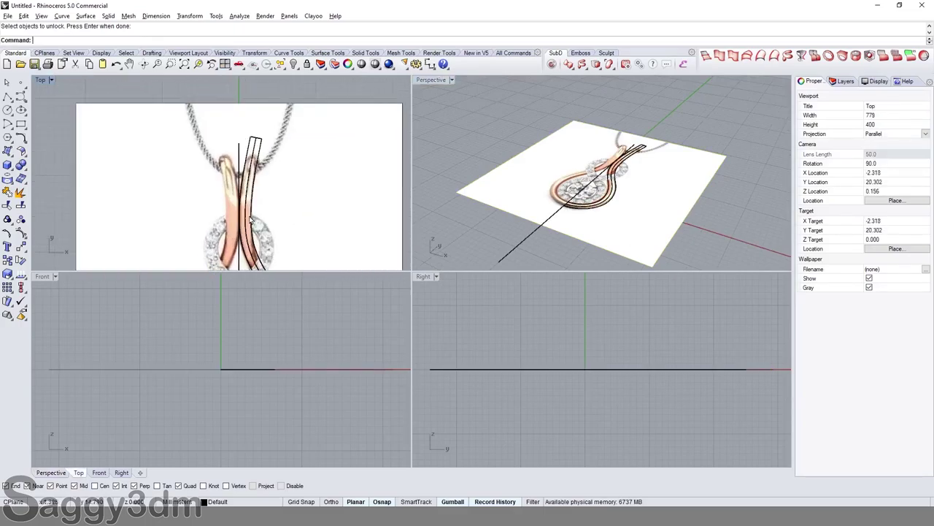
click(8, 96)
scroll(235, 170, up, 2)
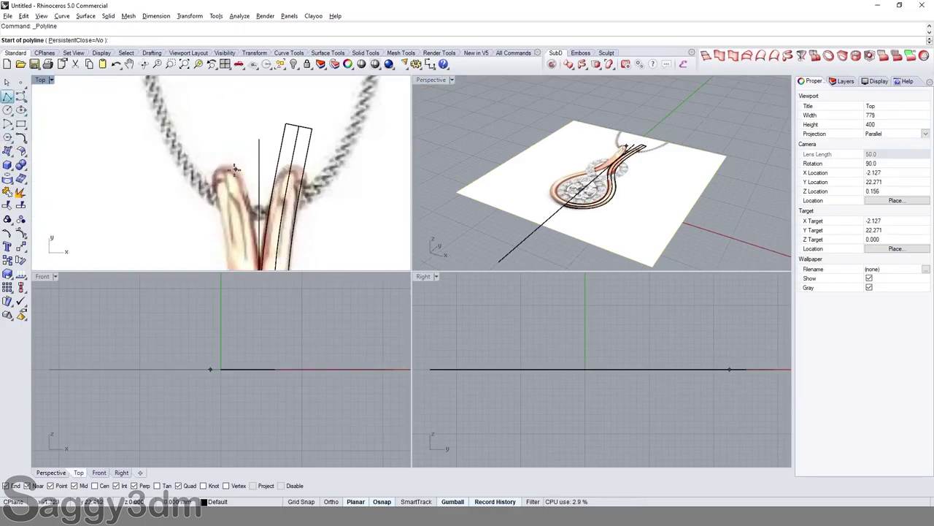
scroll(601, 344, down, 2)
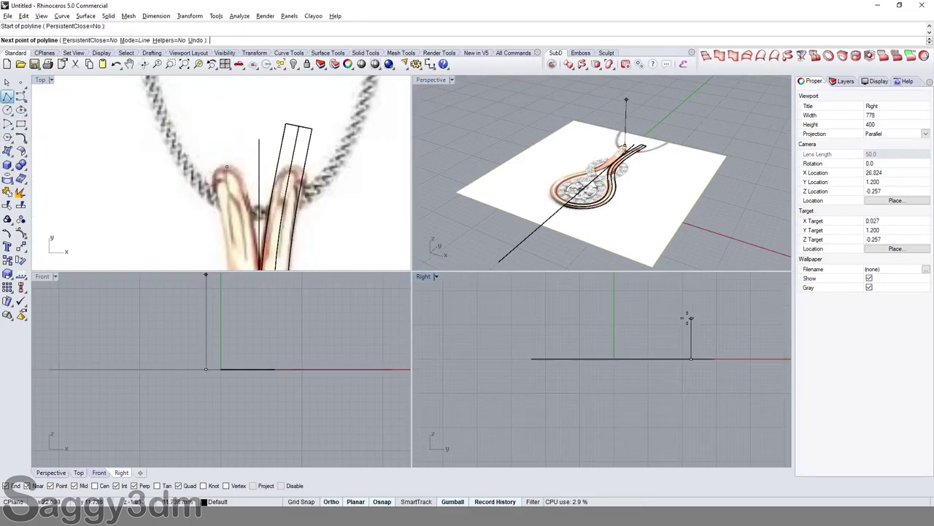
click(691, 358)
click(690, 312)
scroll(178, 208, down, 2)
scroll(179, 208, up, 2)
key(Return)
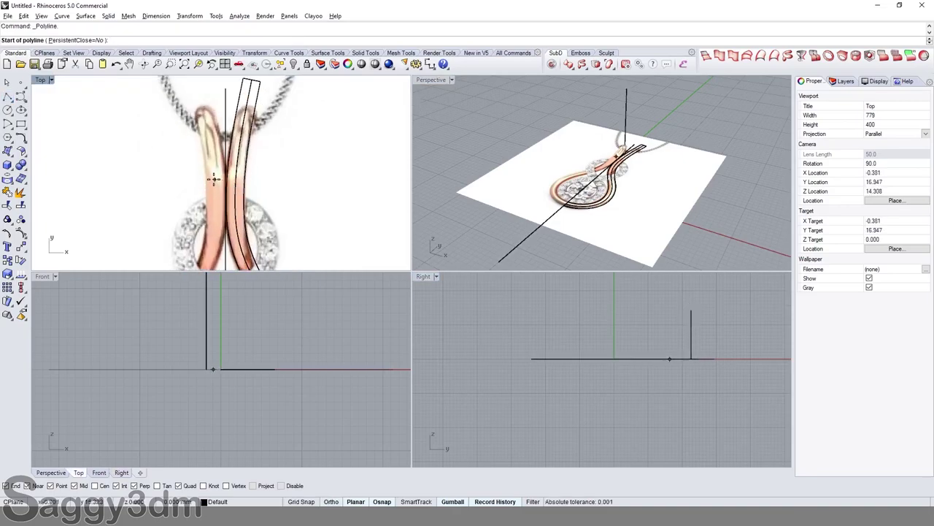
Step: Draw the second and third vertical guide polylines rising from points on the band curve
click(213, 179)
scroll(669, 330, up, 1)
scroll(669, 330, up, 1)
click(668, 309)
key(Return)
key(Return)
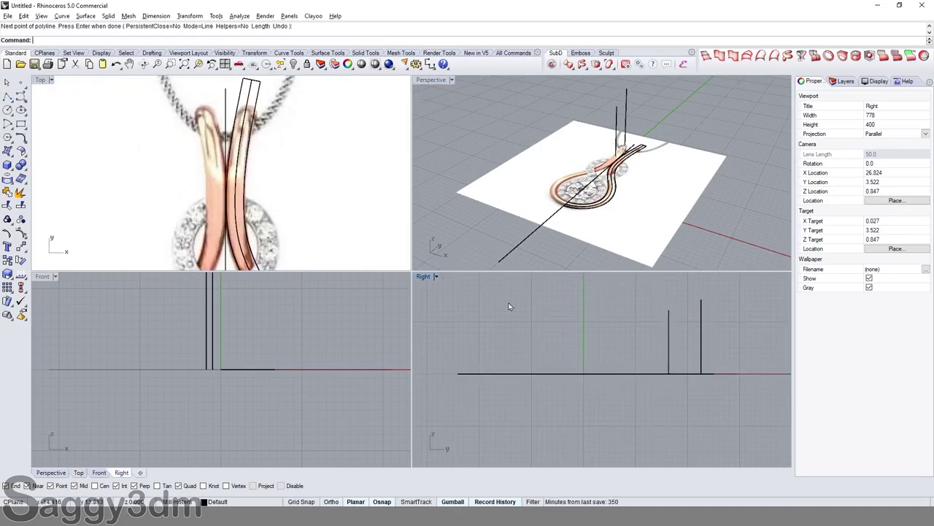
scroll(204, 192, down, 2)
scroll(201, 194, up, 3)
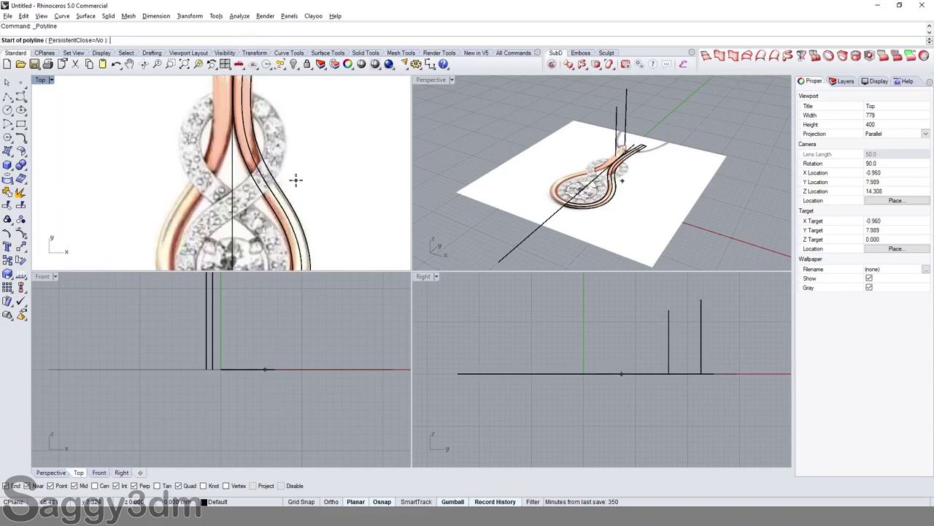
click(260, 175)
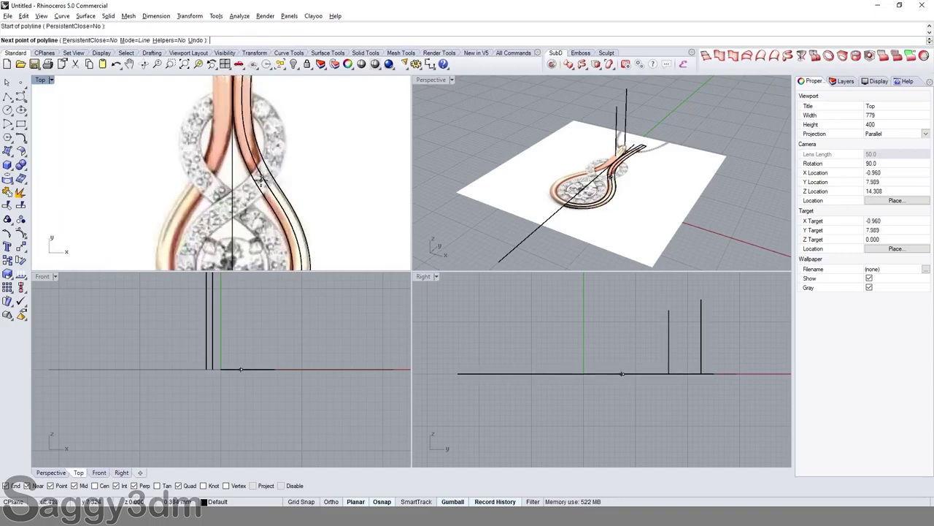
click(651, 313)
key(Return)
key(Return)
Step: Add the fourth vertical guide polyline rising from the band's bottom point
scroll(292, 190, down, 2)
scroll(292, 190, down, 1)
scroll(301, 195, up, 3)
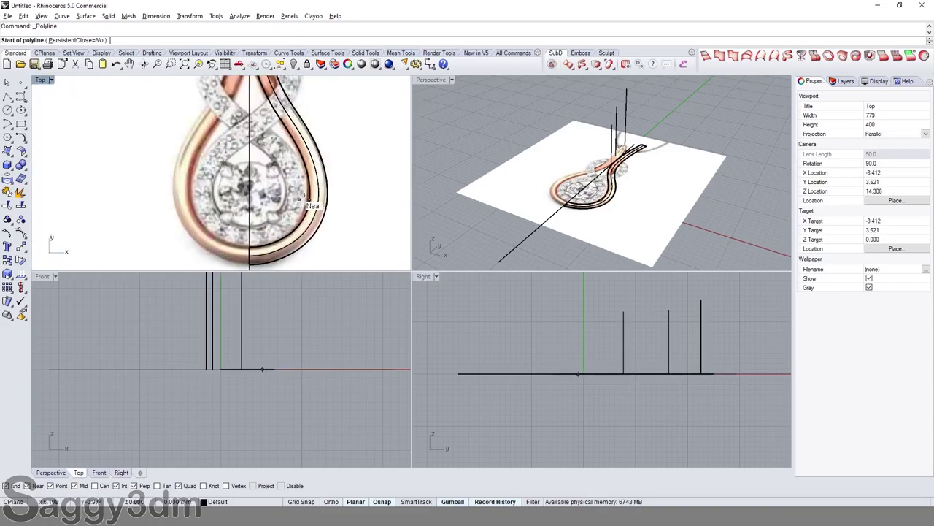
scroll(277, 212, up, 2)
scroll(265, 228, up, 2)
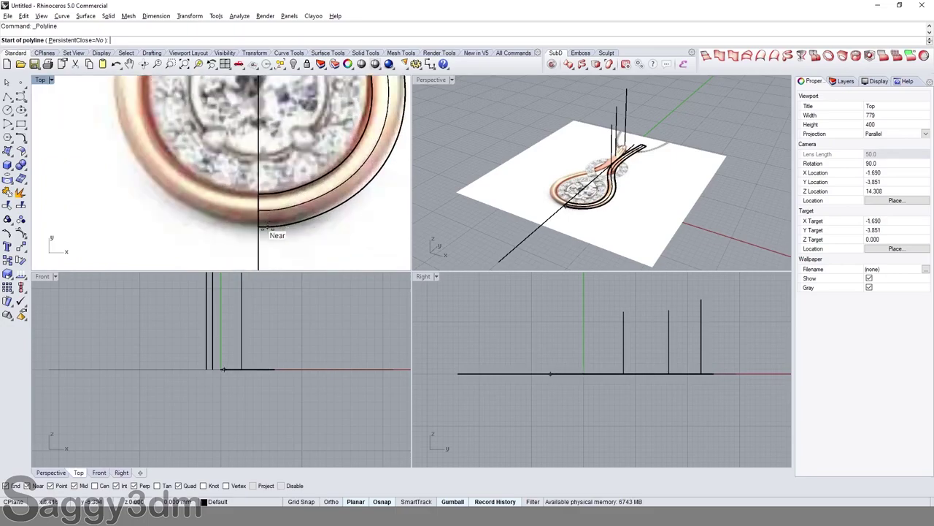
click(264, 228)
scroll(590, 338, down, 2)
click(570, 319)
key(Return)
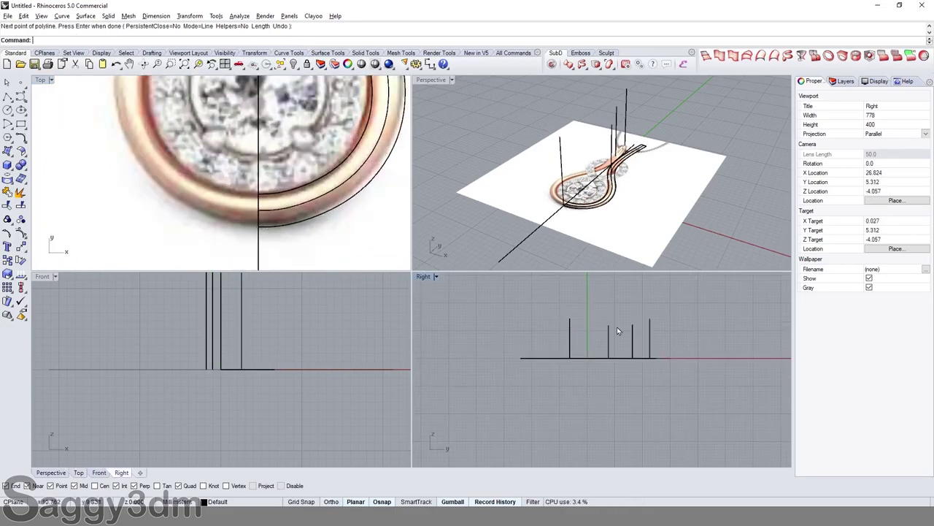
scroll(292, 211, down, 3)
Step: Place the final point of the upright bail guide line, then reframe the Top and Perspective views
scroll(295, 219, up, 2)
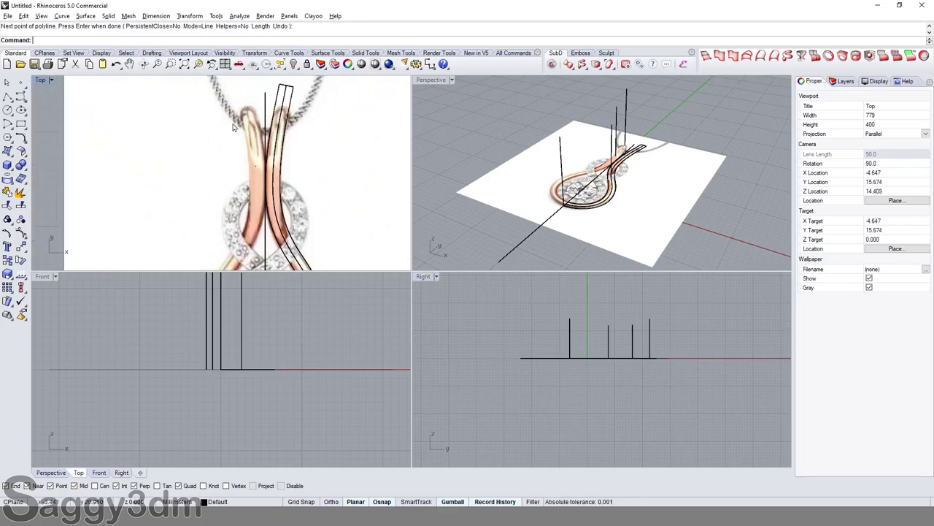
Step: Place the final point of the upright bail guide line, then reframe the Top and Perspective views
right_click(632, 332)
click(632, 330)
scroll(638, 326, up, 2)
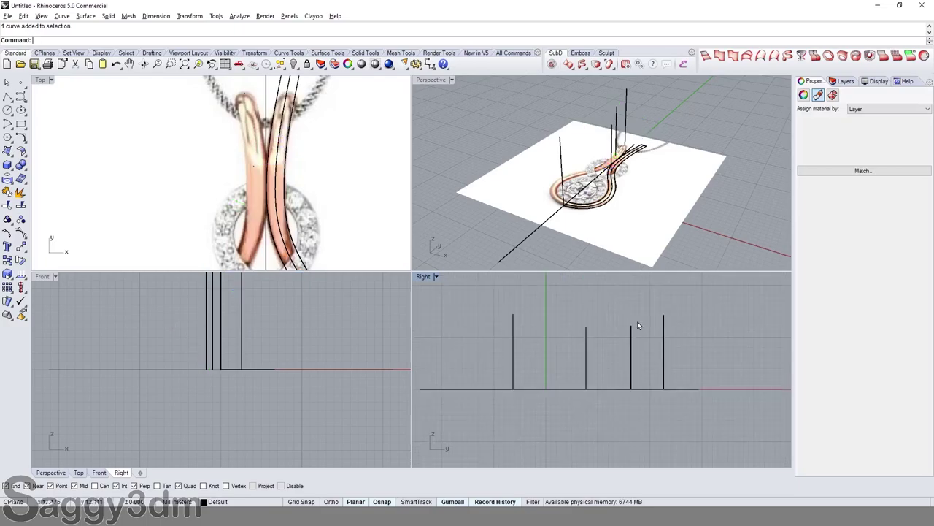
scroll(284, 168, up, 2)
drag(288, 166, 290, 167)
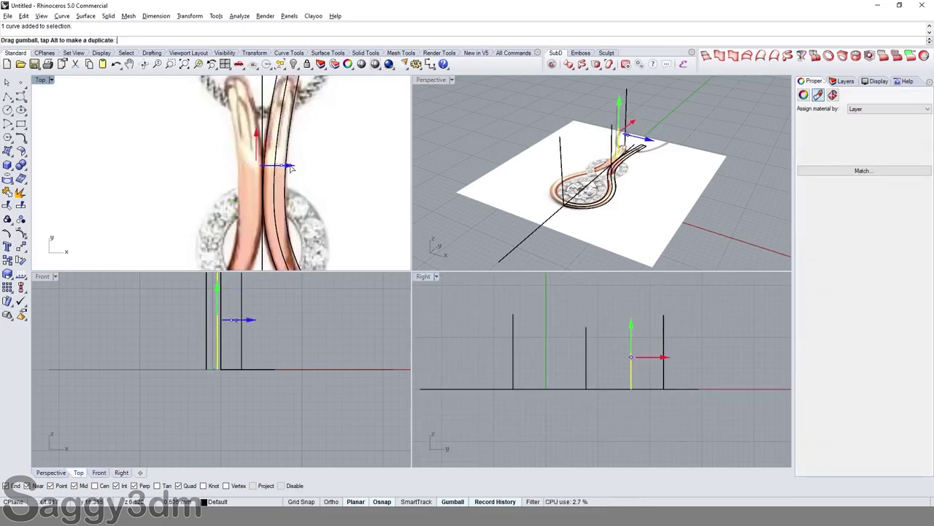
right_drag(460, 208, 436, 212)
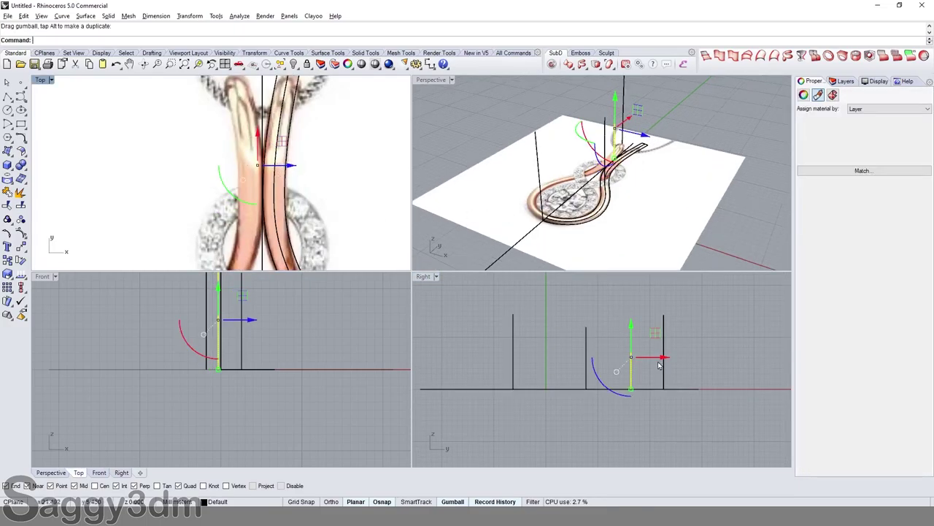
scroll(659, 365, up, 2)
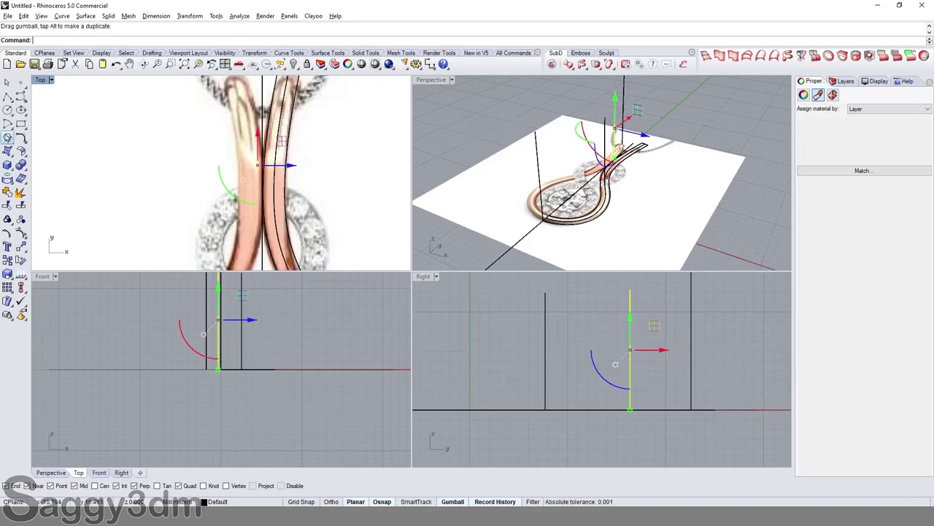
scroll(266, 181, down, 2)
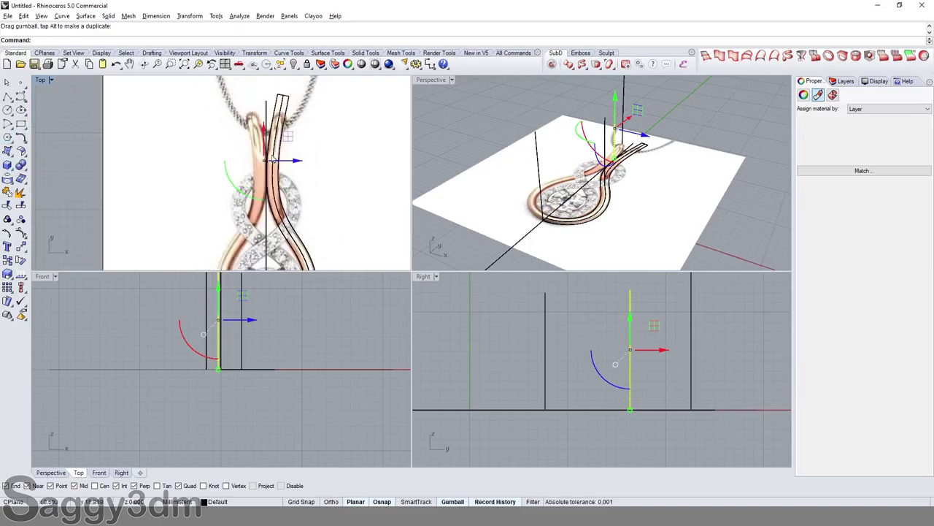
Step: Draw an ellipse centred on the upright guide line in the Right view
click(21, 109)
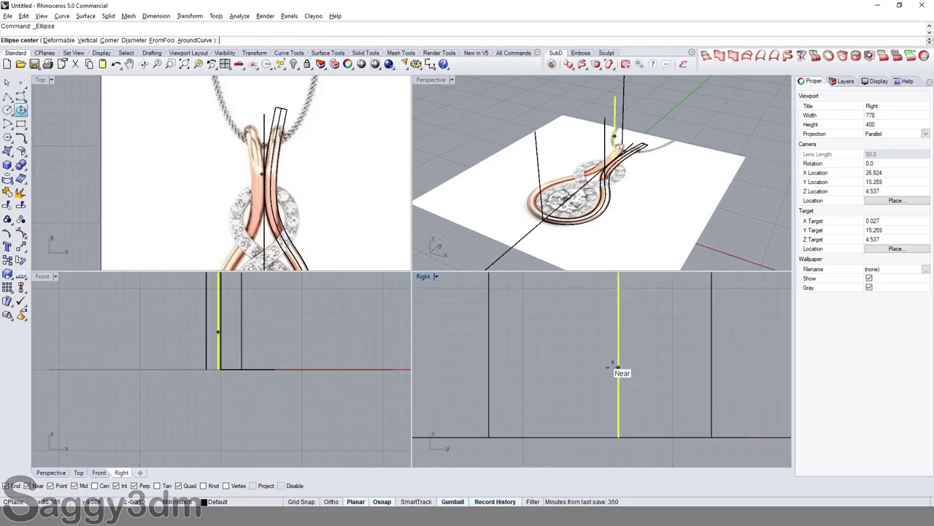
click(617, 366)
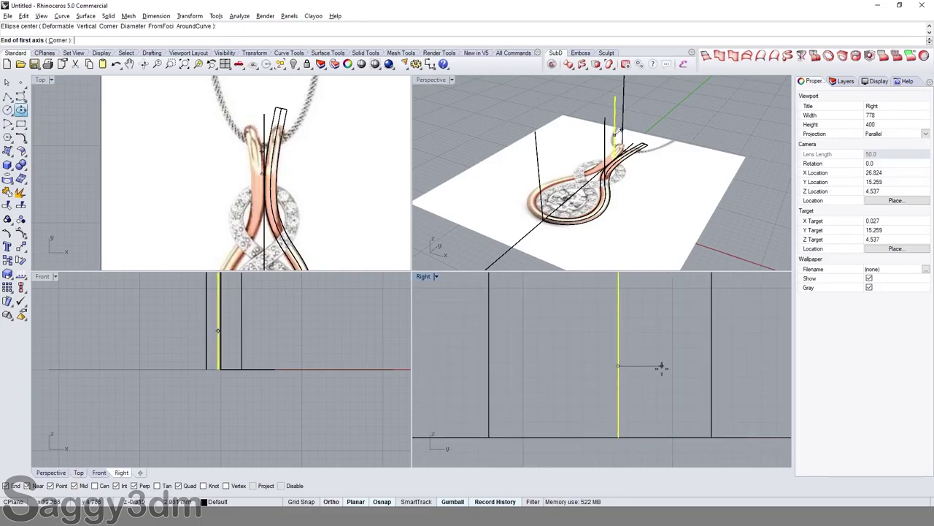
click(649, 367)
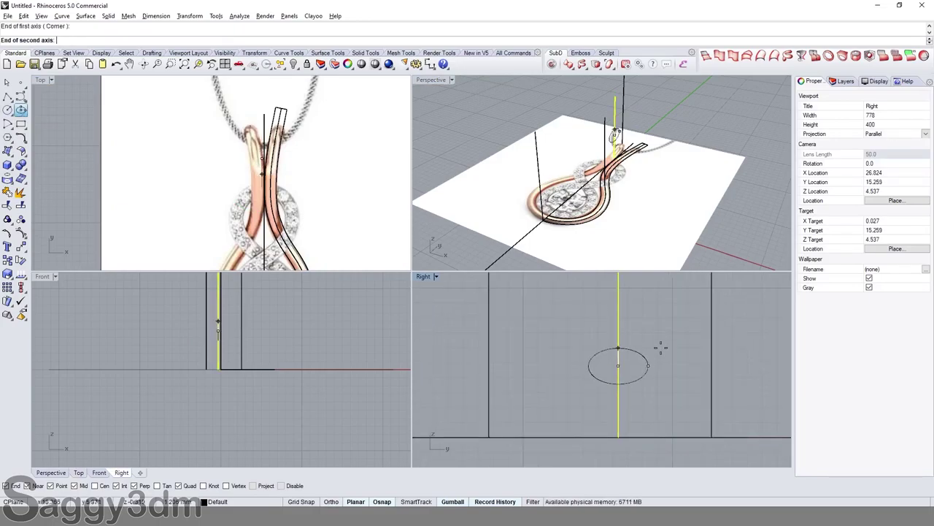
text(1.5)
key(Return)
click(648, 369)
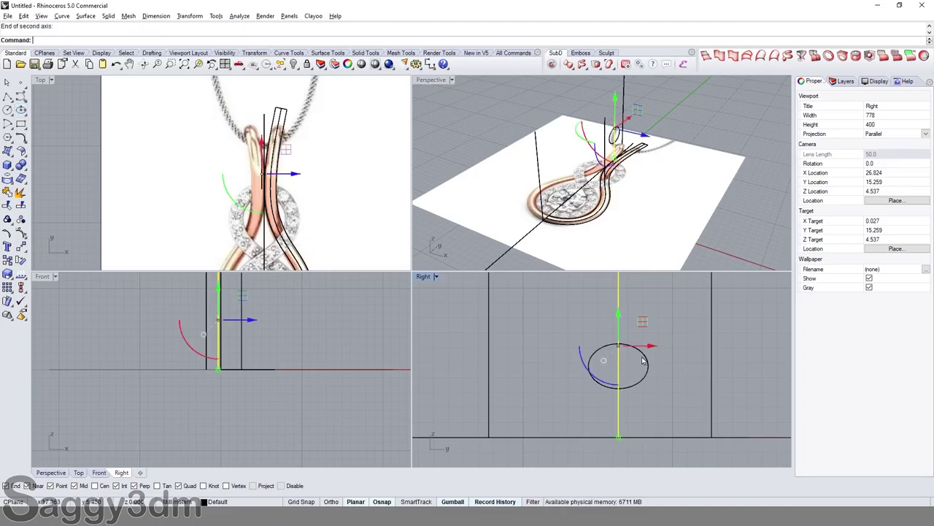
scroll(654, 378, down, 2)
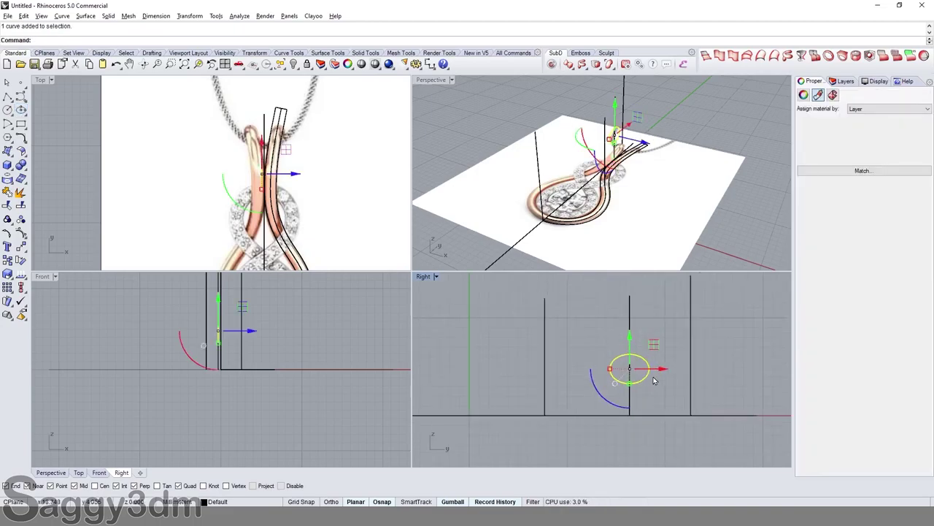
Step: Stretch the ellipse wider horizontally with the gumball
click(691, 378)
key(Escape)
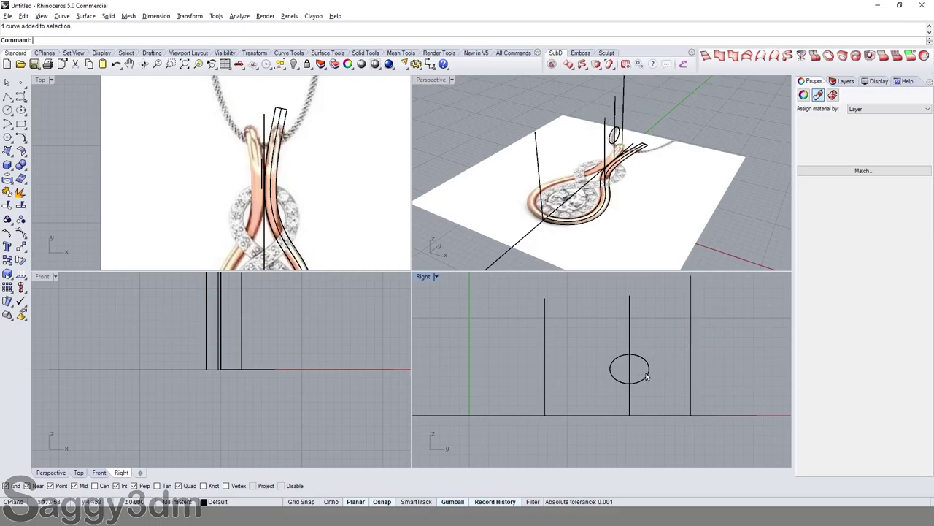
click(648, 374)
scroll(634, 389, up, 1)
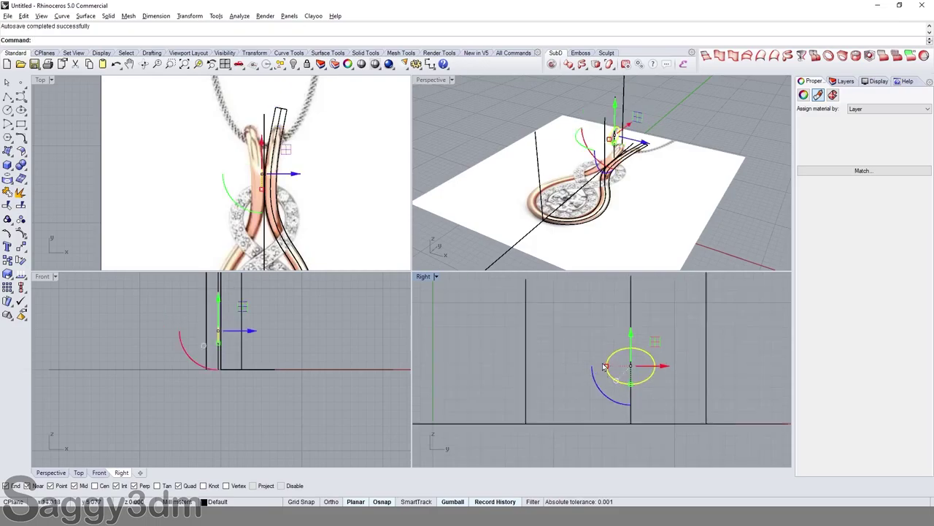
scroll(608, 369, up, 1)
drag(607, 367, 582, 367)
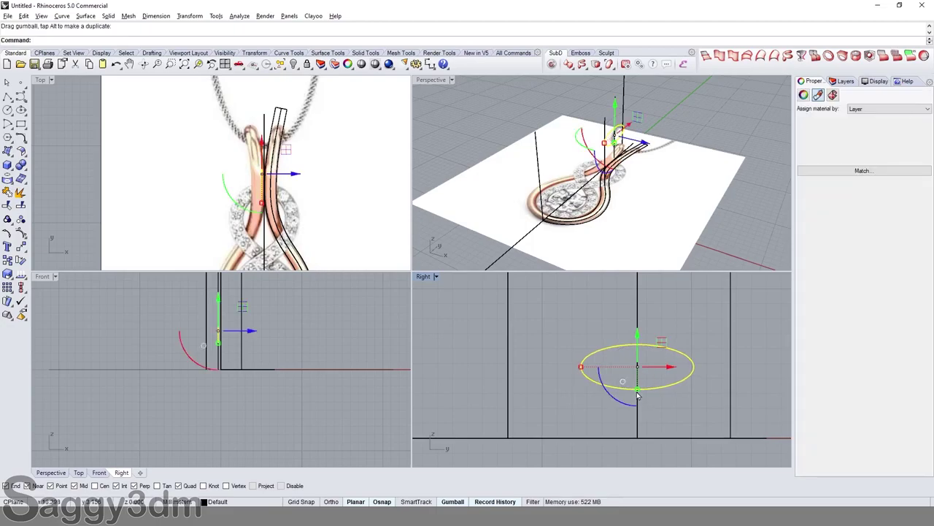
key(Escape)
click(637, 395)
key(Escape)
scroll(649, 396, down, 2)
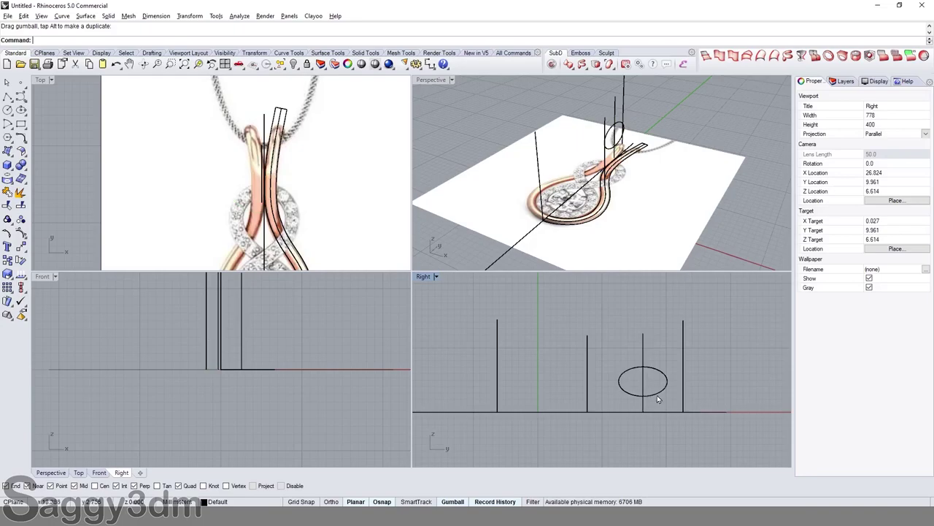
scroll(678, 380, up, 2)
Step: Offset the ellipse outward by a distance of 1
click(661, 379)
scroll(661, 380, up, 3)
text(offset)
key(Return)
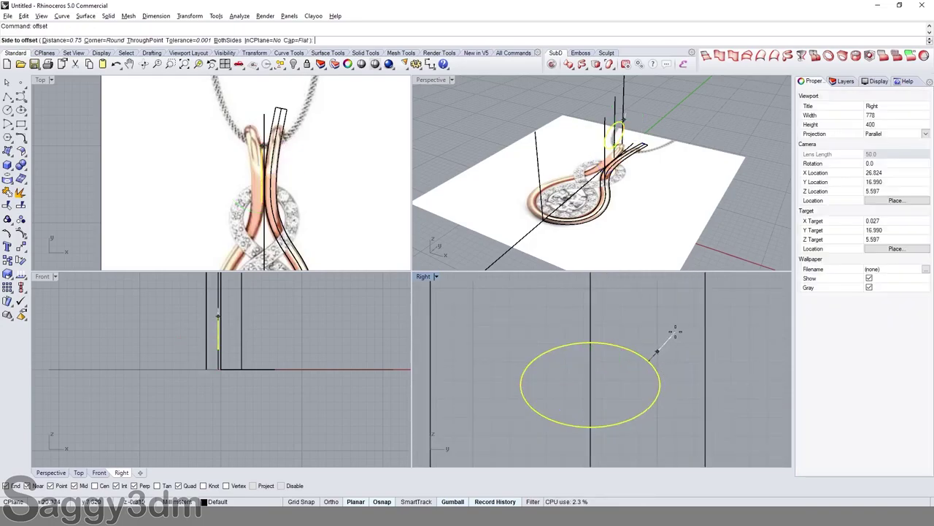
text(1)
key(Return)
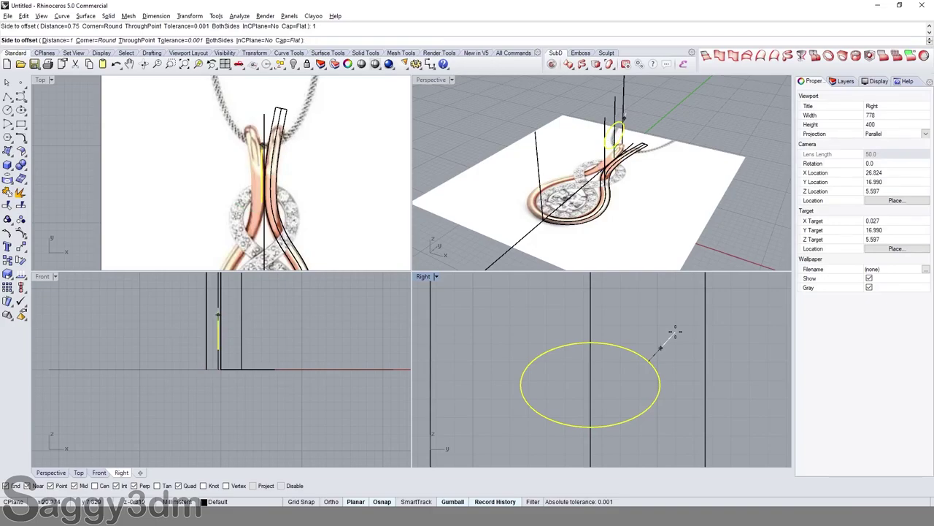
click(675, 332)
scroll(628, 336, down, 2)
scroll(581, 336, down, 1)
Step: Draw a horizontal line from the ellipse's right quadrant leftward past both ellipses
scroll(288, 197, down, 2)
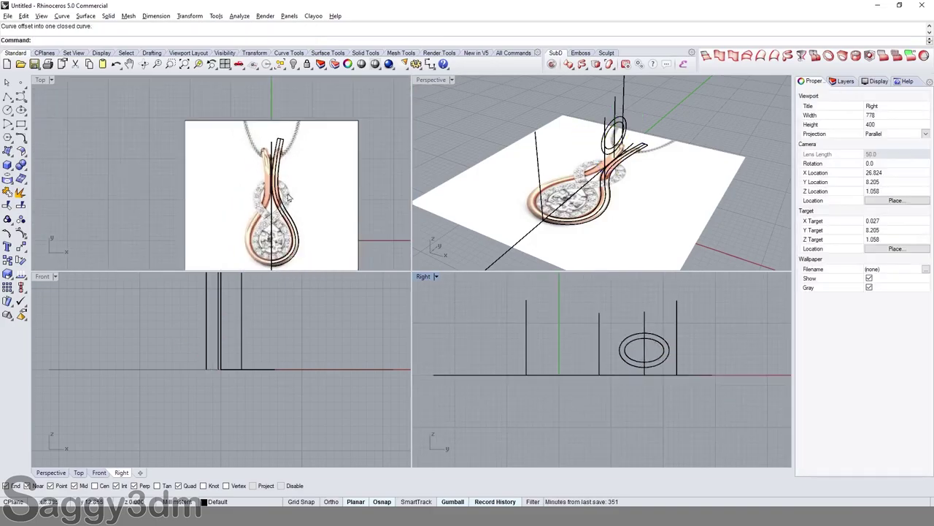
right_drag(288, 197, 306, 162)
right_drag(617, 343, 663, 338)
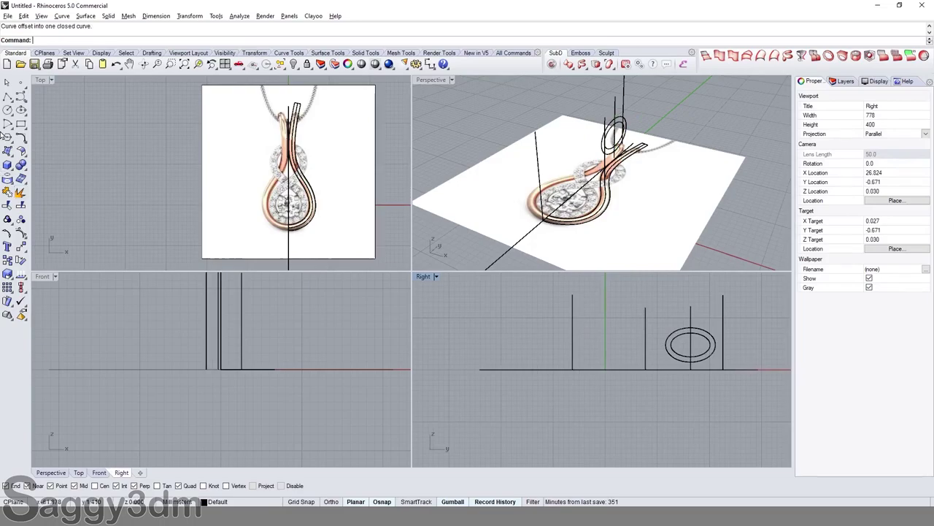
click(7, 96)
scroll(697, 351, up, 2)
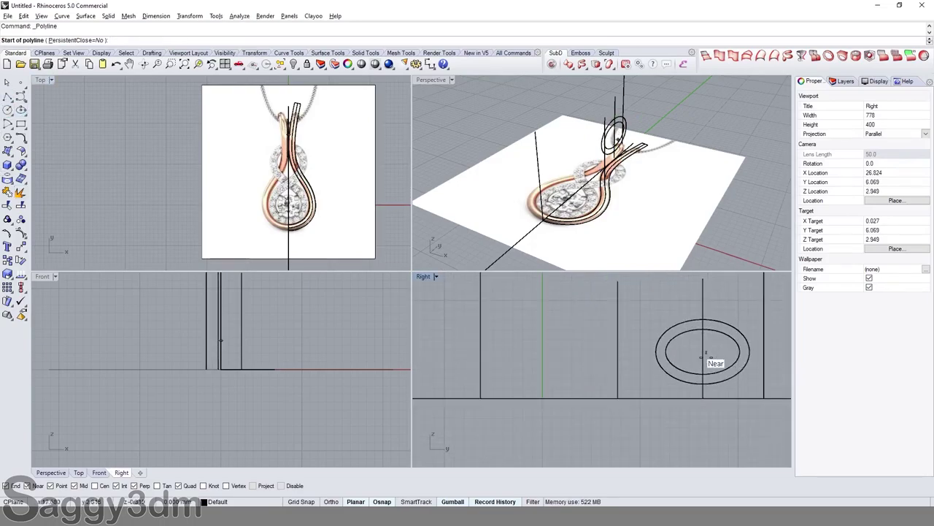
click(743, 353)
scroll(741, 354, down, 2)
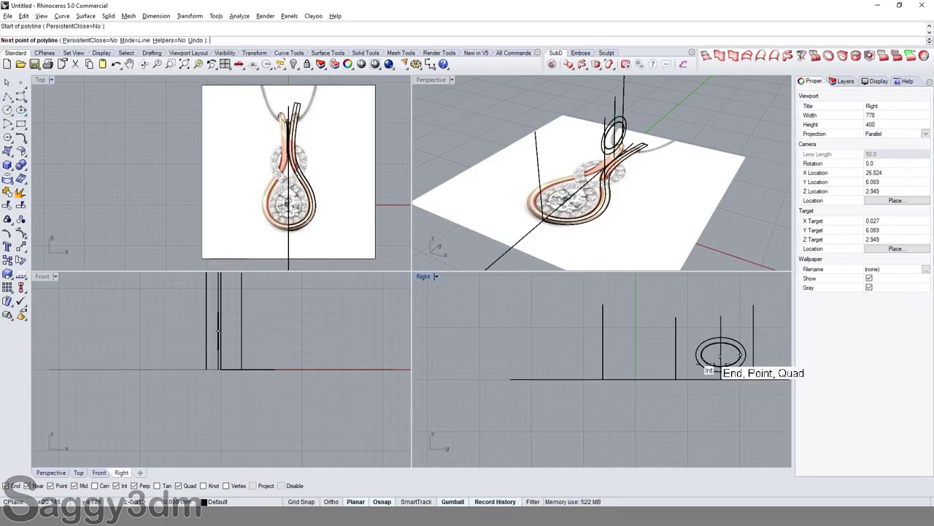
click(480, 349)
key(Return)
Step: Draw another guide line starting on the loop's outer curve in the Top view
scroll(723, 348, up, 2)
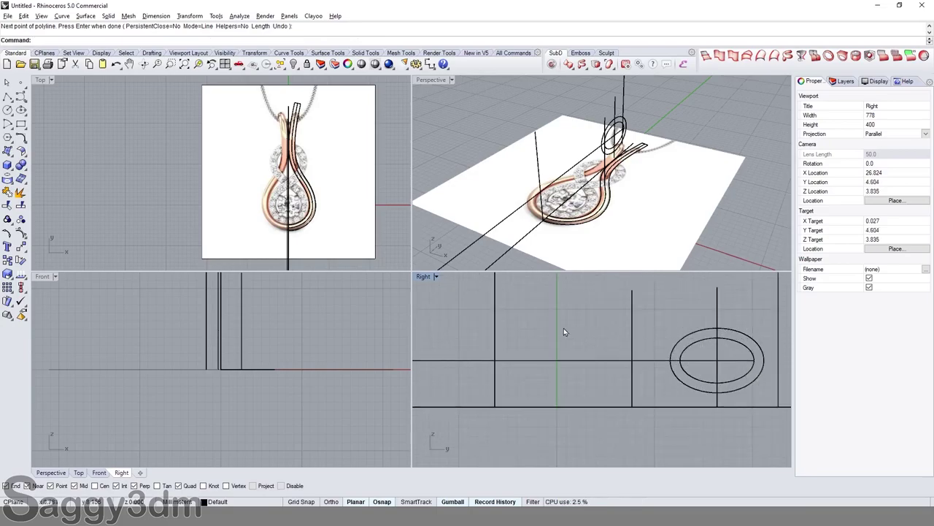
scroll(597, 335, down, 2)
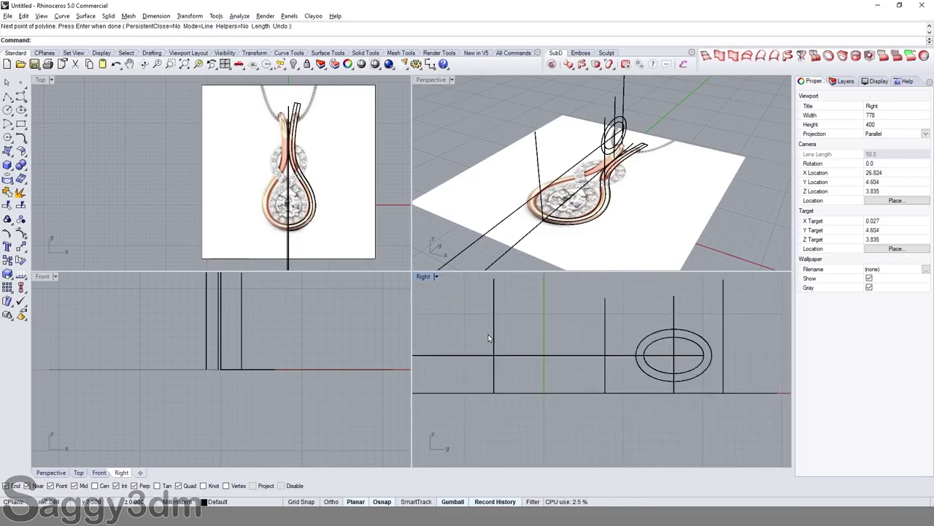
click(597, 335)
scroll(321, 199, up, 2)
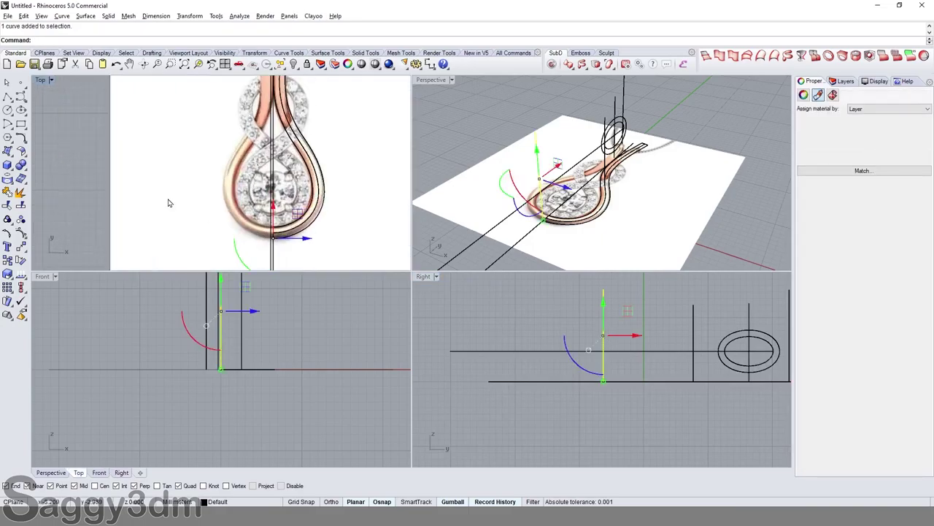
click(7, 97)
scroll(293, 181, up, 1)
scroll(294, 180, up, 1)
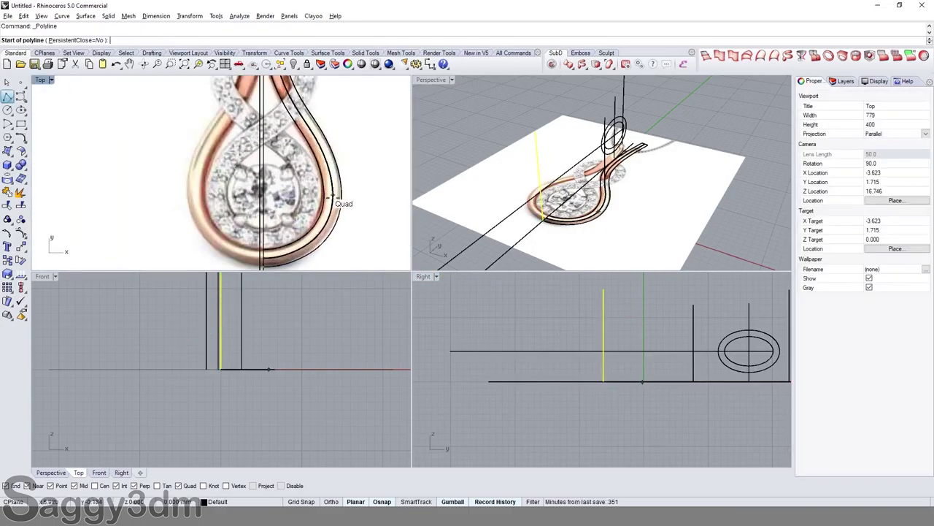
click(332, 194)
click(635, 305)
key(Return)
Step: Maximize the Right viewport to fill the window
right_drag(674, 322, 655, 327)
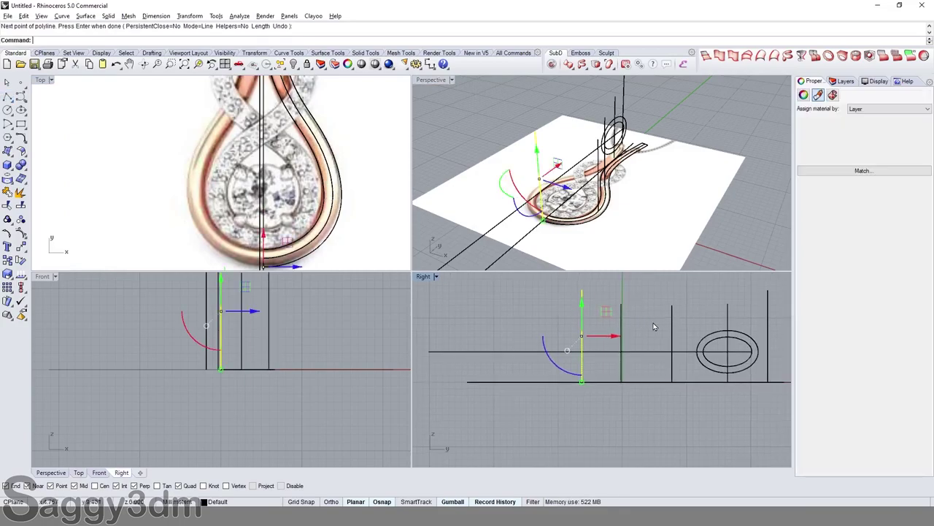
scroll(620, 359, up, 1)
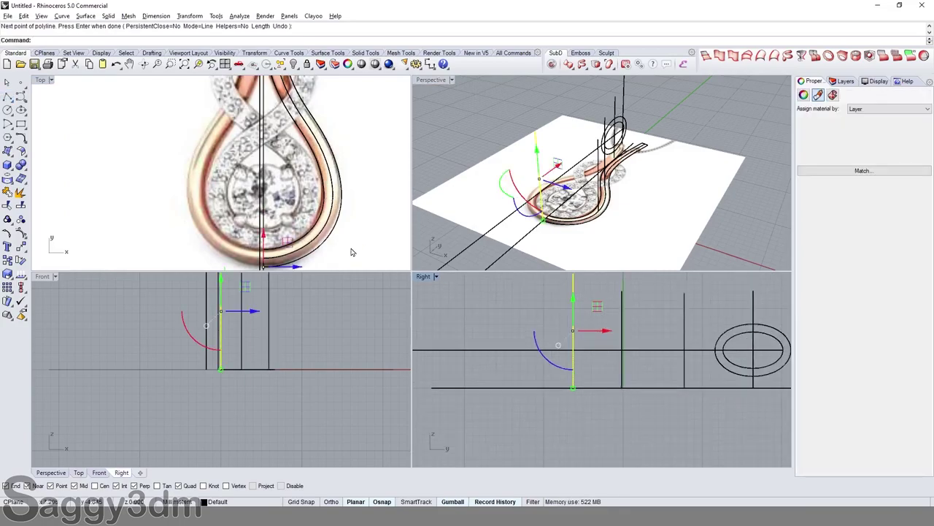
double_click(423, 276)
scroll(548, 288, down, 3)
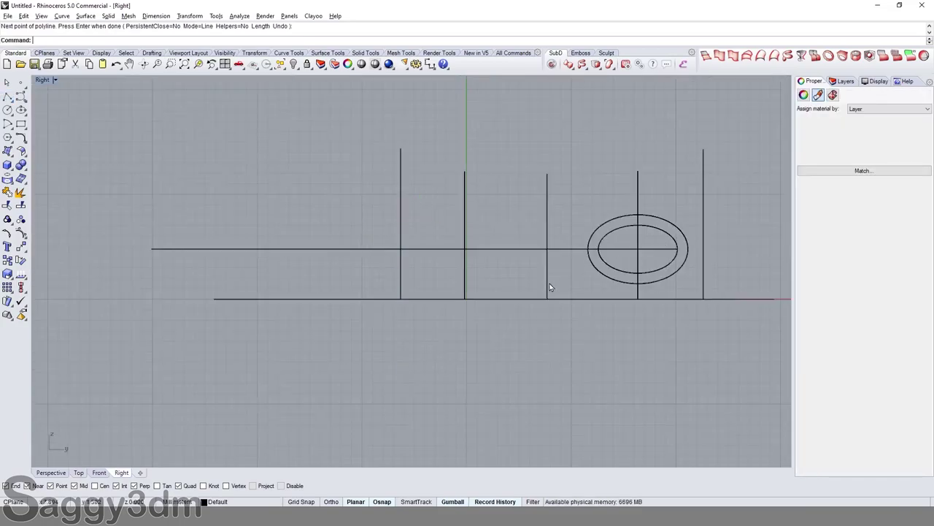
Step: Start an interpolated curve on the left guide line, discarding the first attempt
click(24, 105)
click(34, 95)
scroll(422, 280, up, 3)
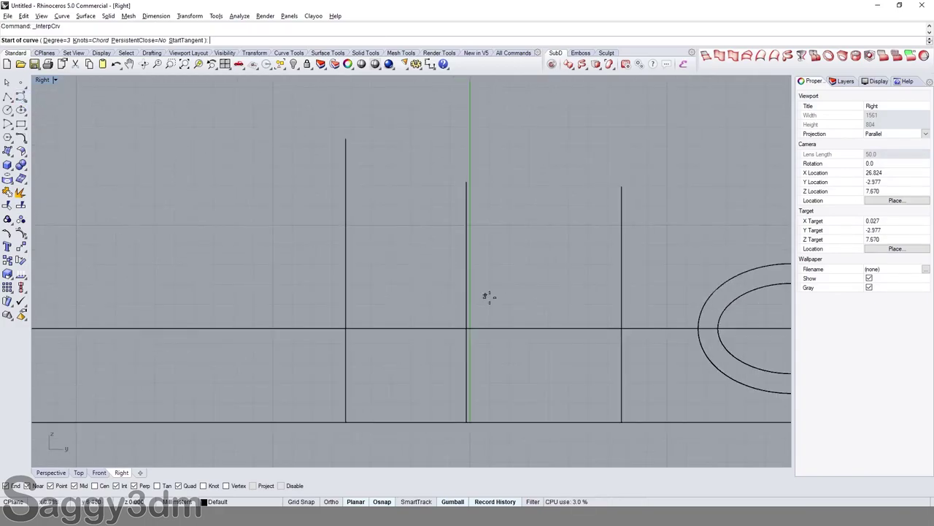
scroll(428, 294, down, 1)
scroll(389, 294, up, 1)
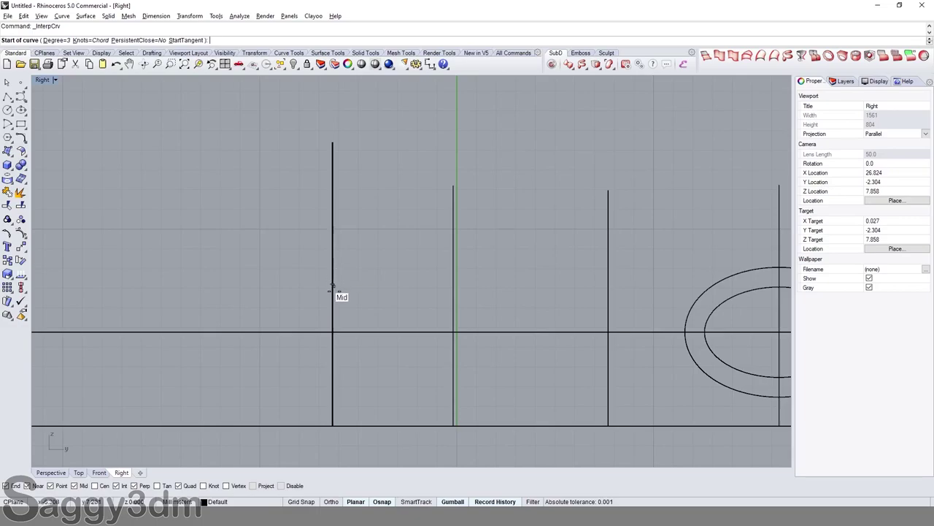
click(333, 303)
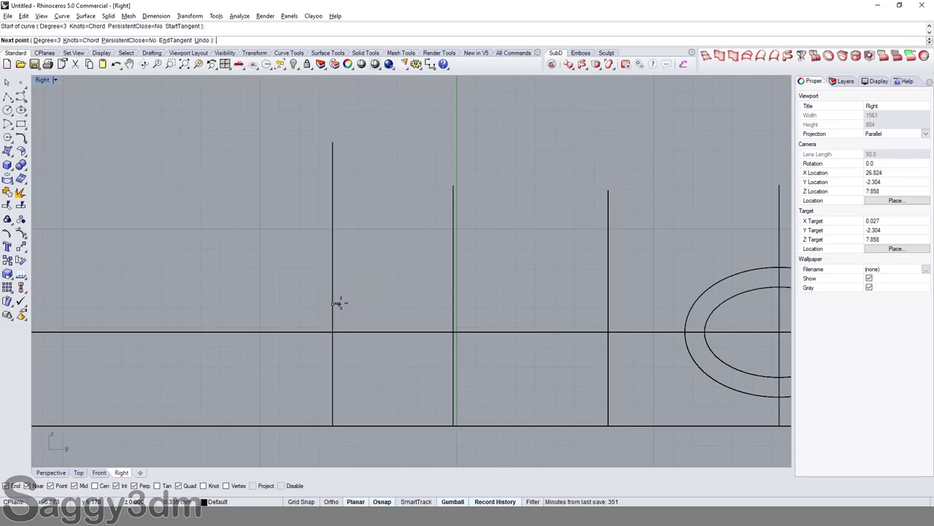
click(430, 304)
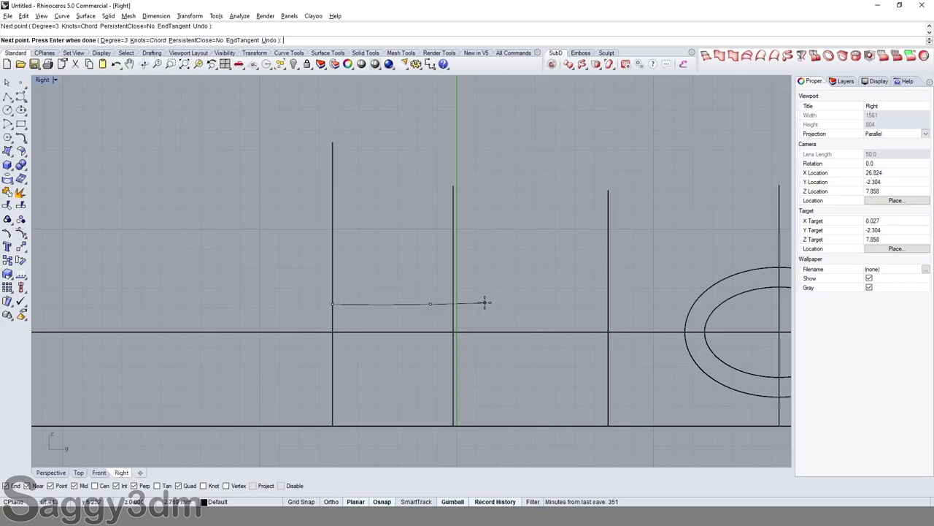
key(Escape)
key(Return)
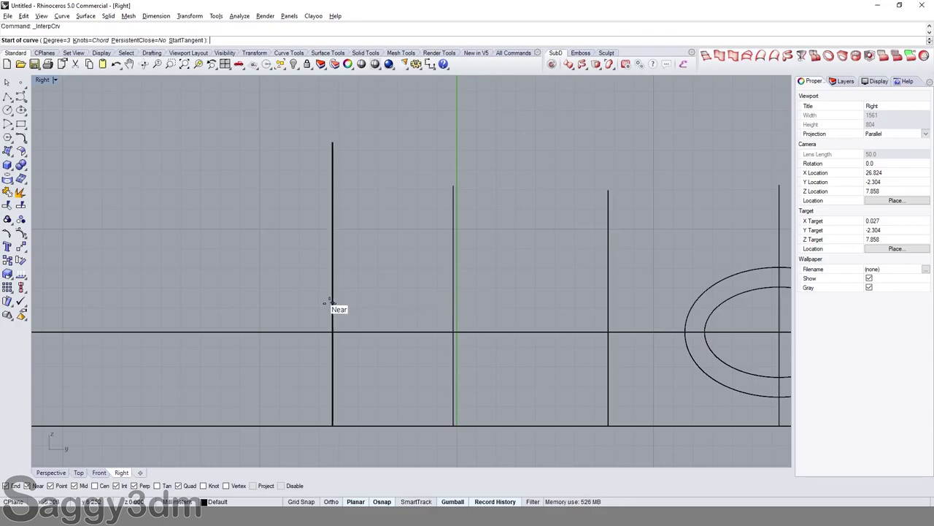
Step: Run the curve through each guide line and over the outer ellipse to its right quadrant
click(332, 305)
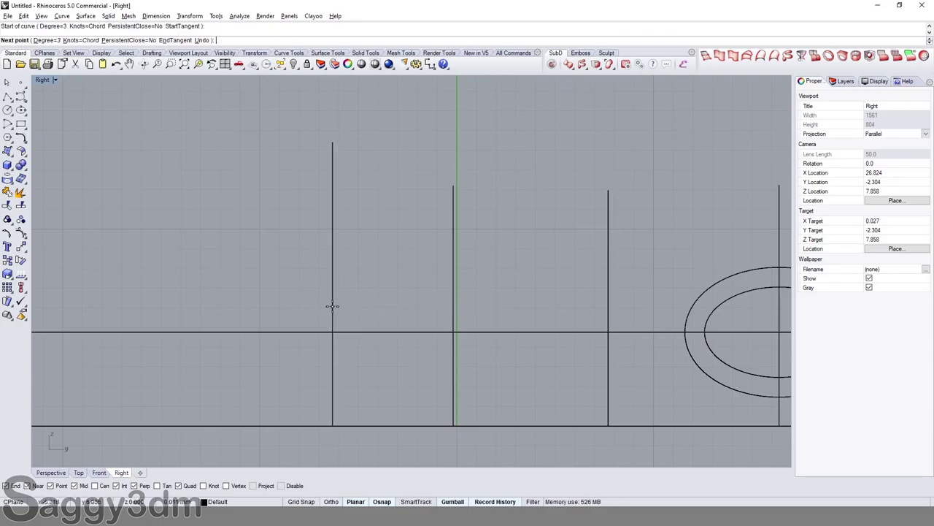
click(454, 296)
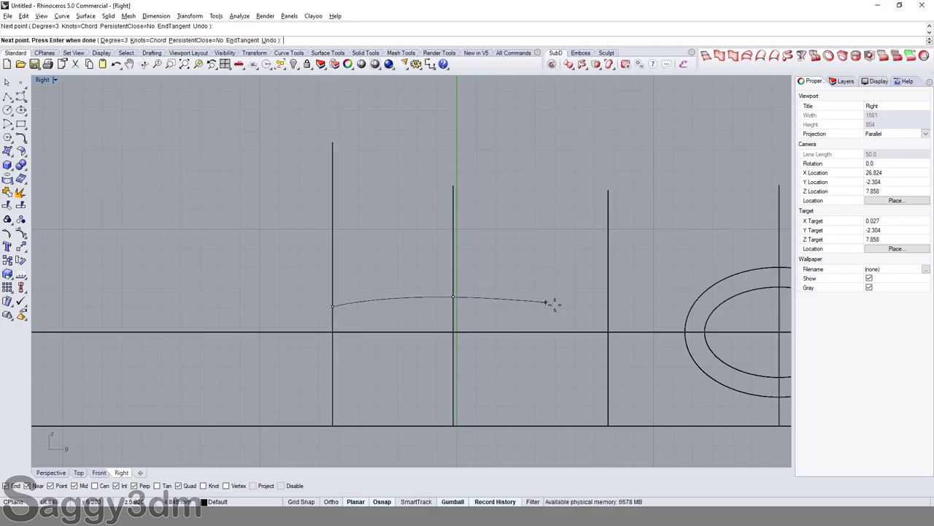
click(608, 307)
right_drag(694, 297, 609, 310)
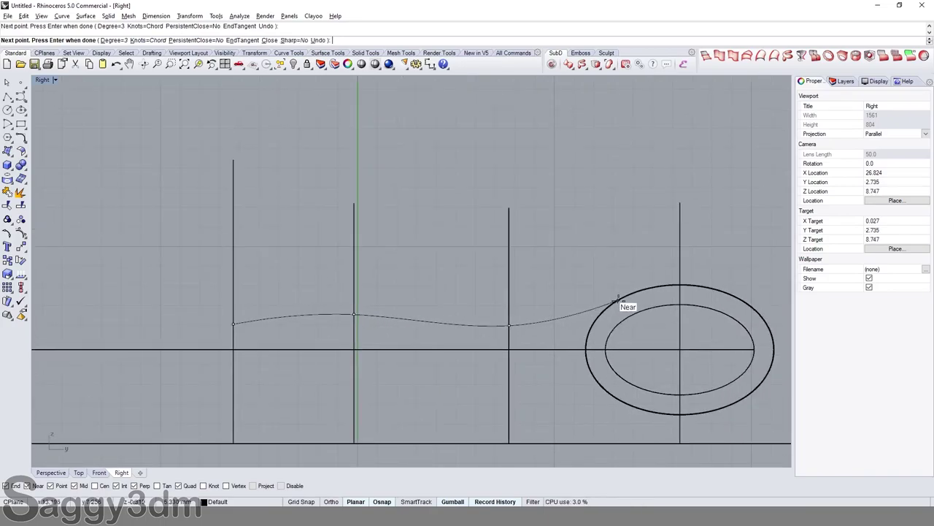
click(654, 286)
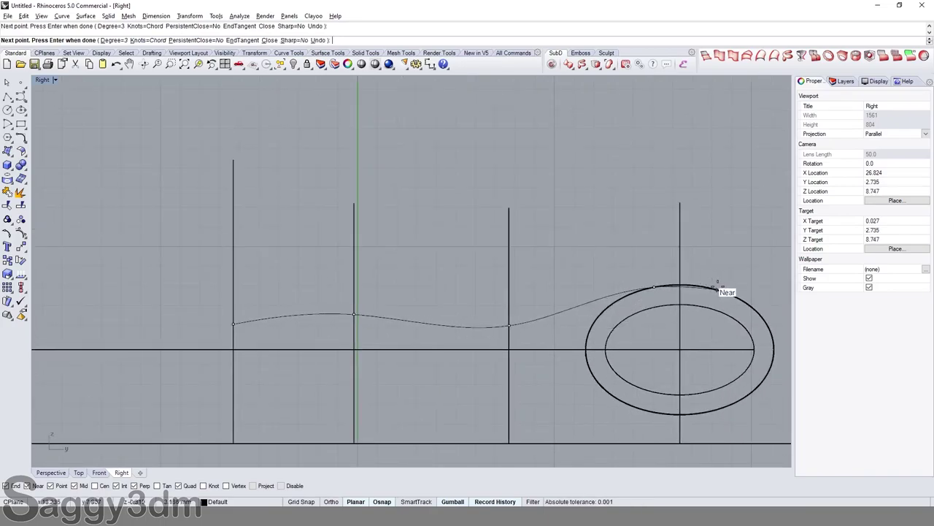
click(716, 289)
click(774, 349)
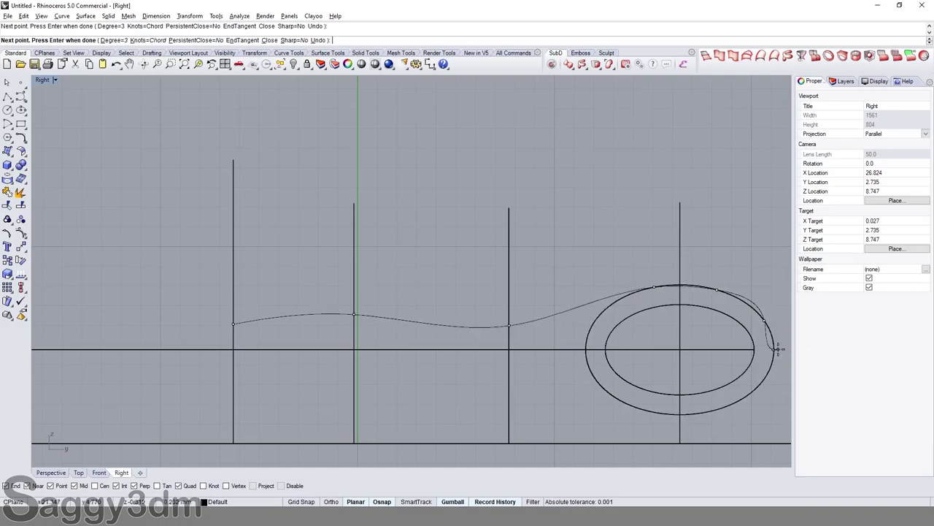
key(Return)
click(589, 309)
Step: Mirror the wavy curve below the horizontal axis
text(Mirror)
key(Return)
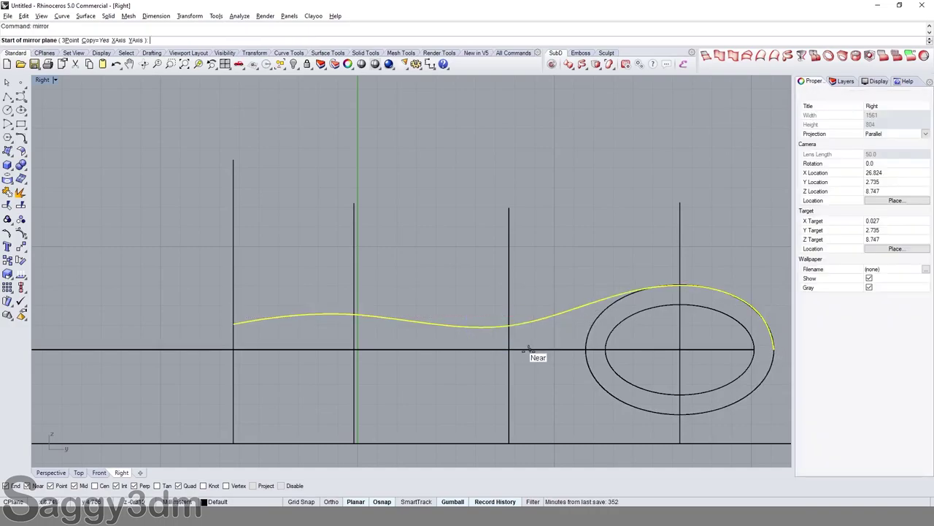
click(509, 349)
click(421, 374)
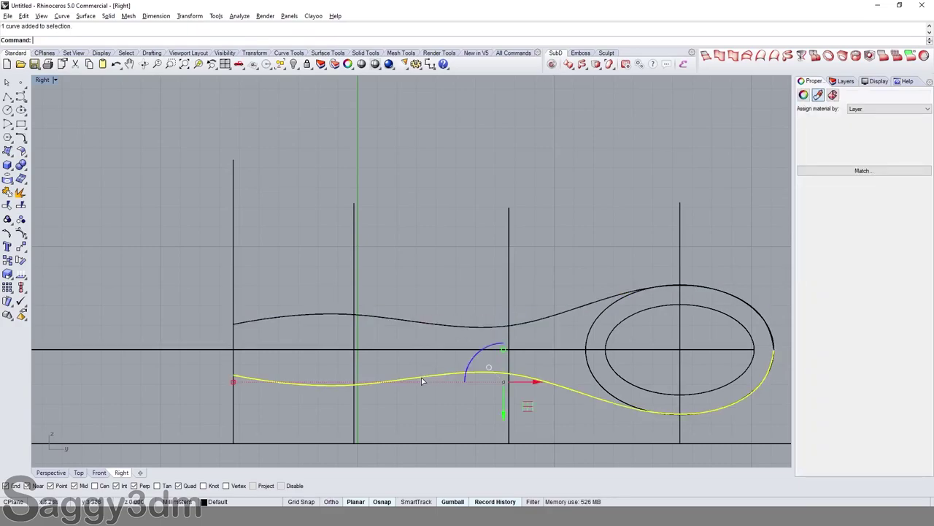
Step: Reshape the mirrored lower curve by dragging its control points up and down
key(F10)
scroll(330, 378, up, 1)
click(356, 399)
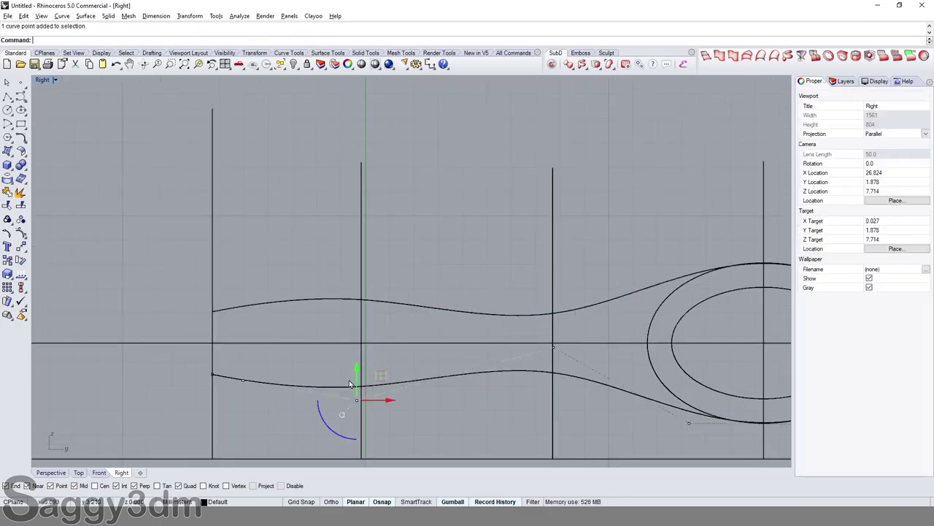
drag(354, 364, 356, 337)
click(243, 378)
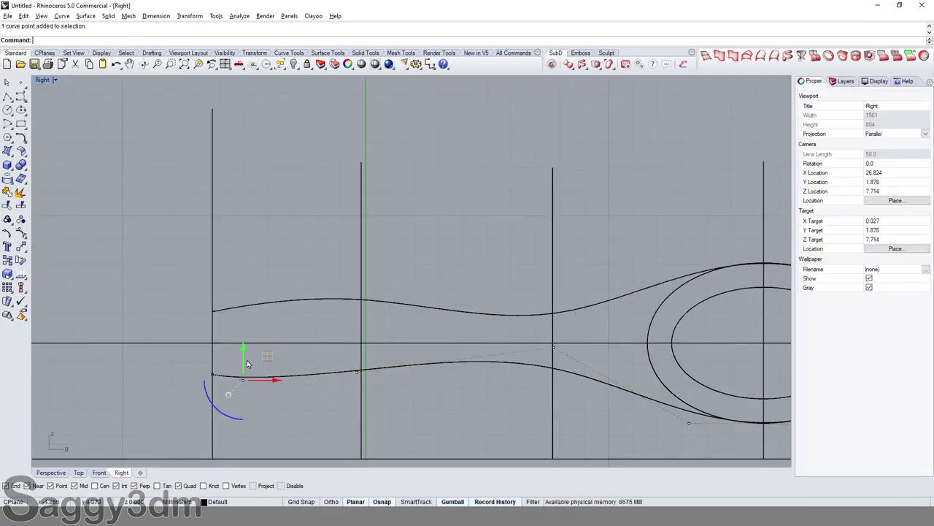
drag(244, 360, 244, 339)
click(356, 368)
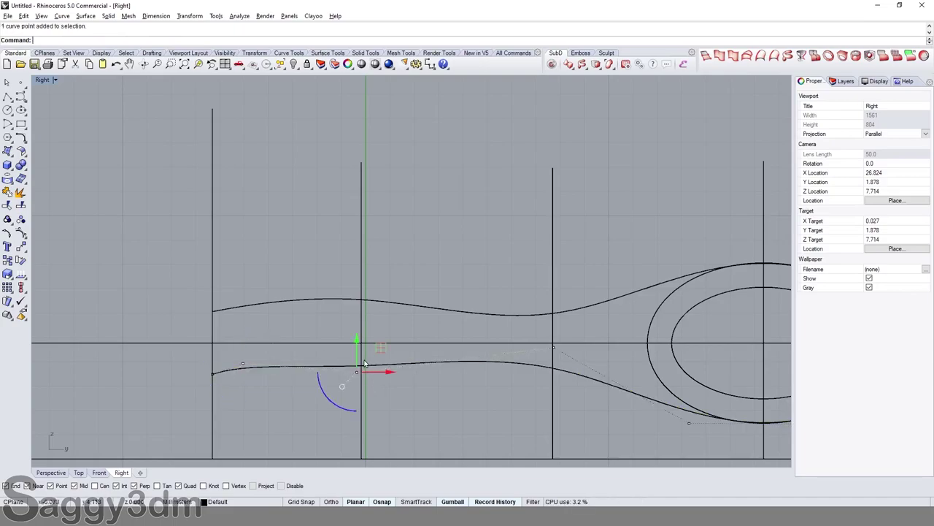
drag(358, 339, 358, 326)
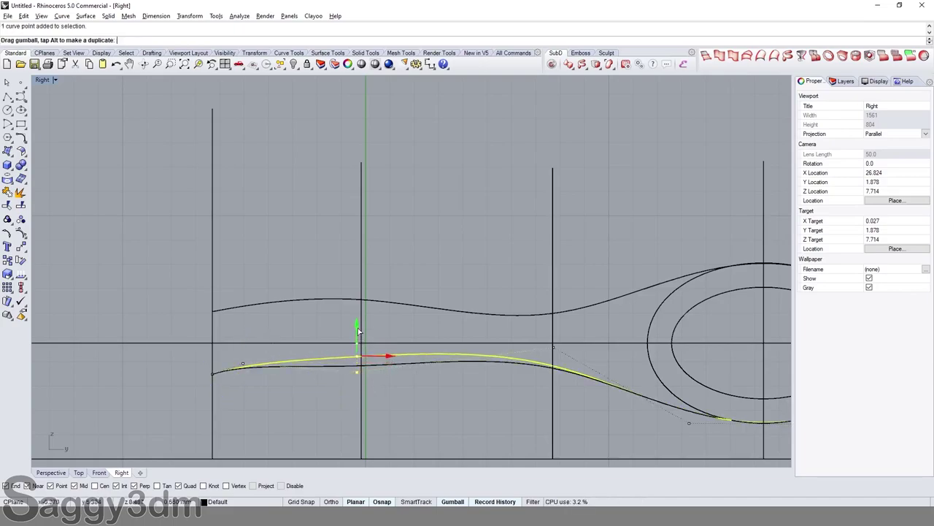
click(553, 343)
drag(560, 328, 559, 345)
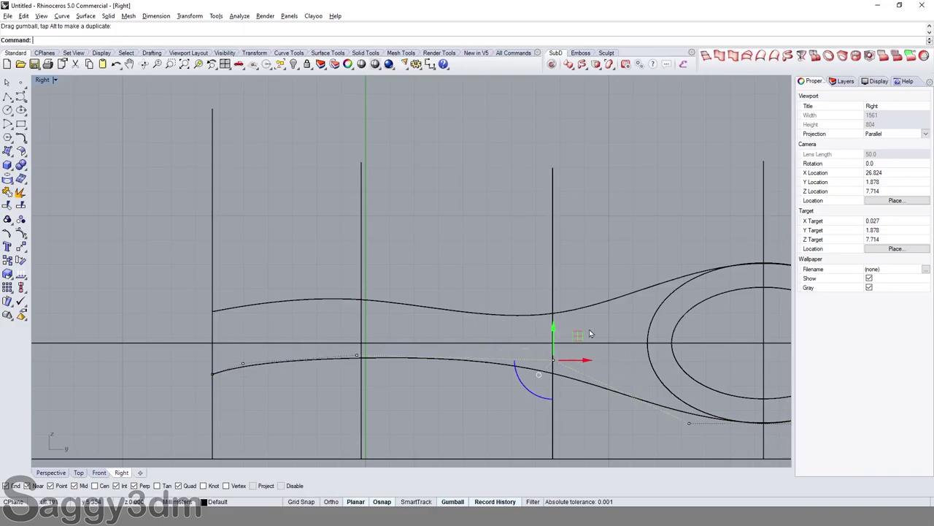
Step: Adjust the upper curve's control points toward the ellipse, then select both curves
click(577, 309)
key(F10)
drag(541, 376, 566, 303)
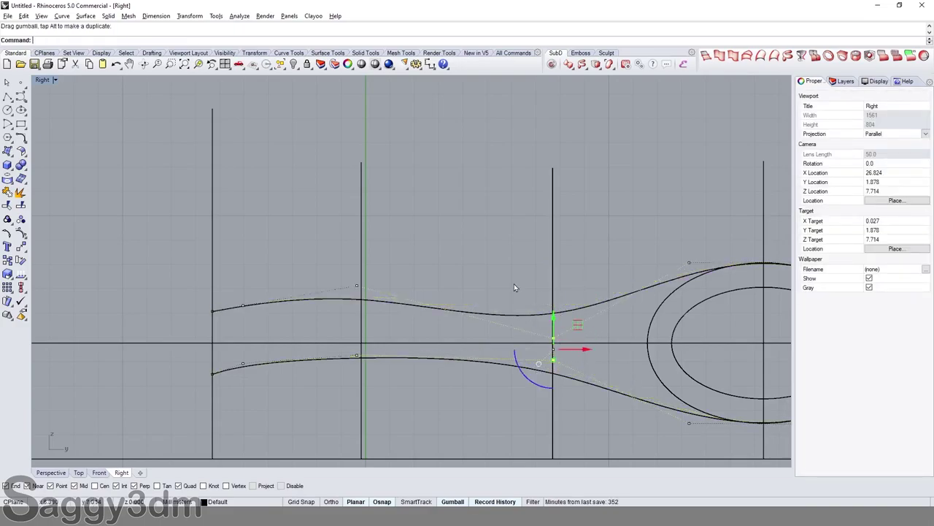
mouse_move(514, 277)
mouse_down()
mouse_move(564, 338)
mouse_move(553, 299)
mouse_up()
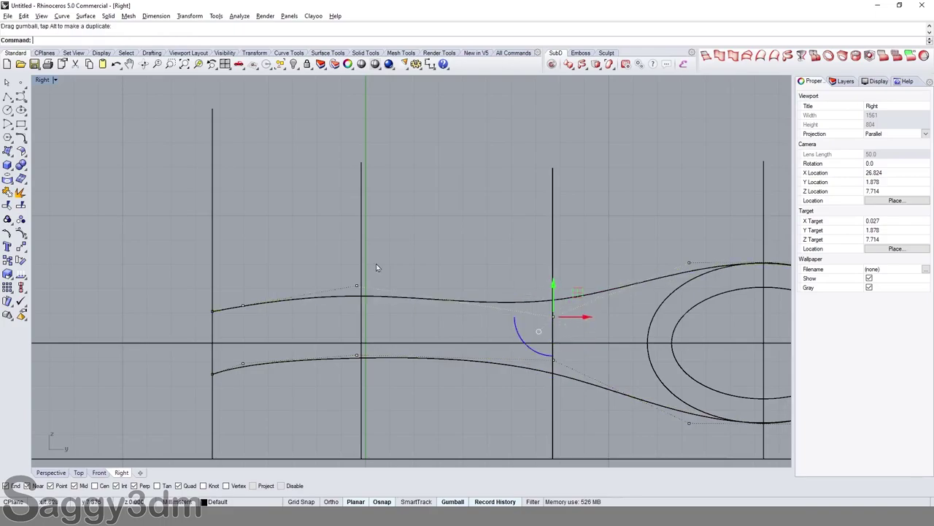
drag(323, 252, 370, 300)
drag(357, 252, 357, 259)
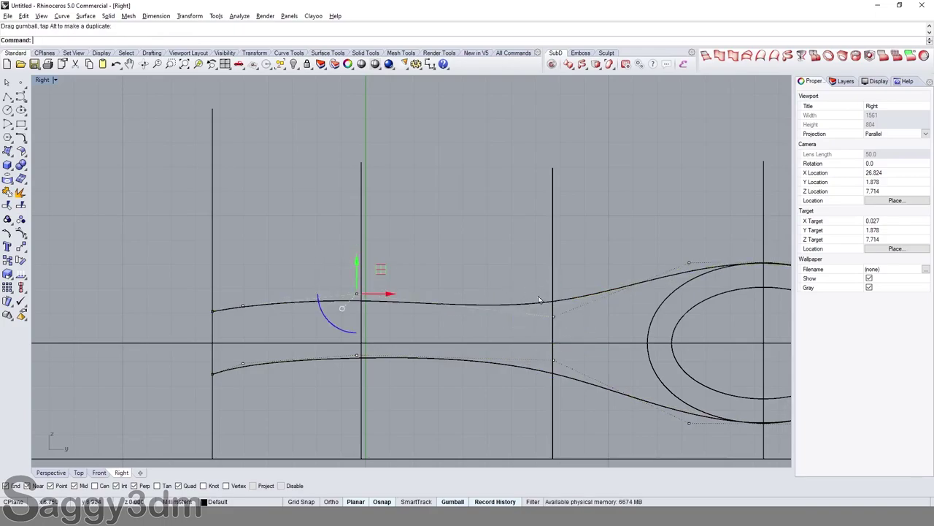
mouse_move(540, 303)
mouse_down()
mouse_move(589, 329)
mouse_move(630, 327)
mouse_up()
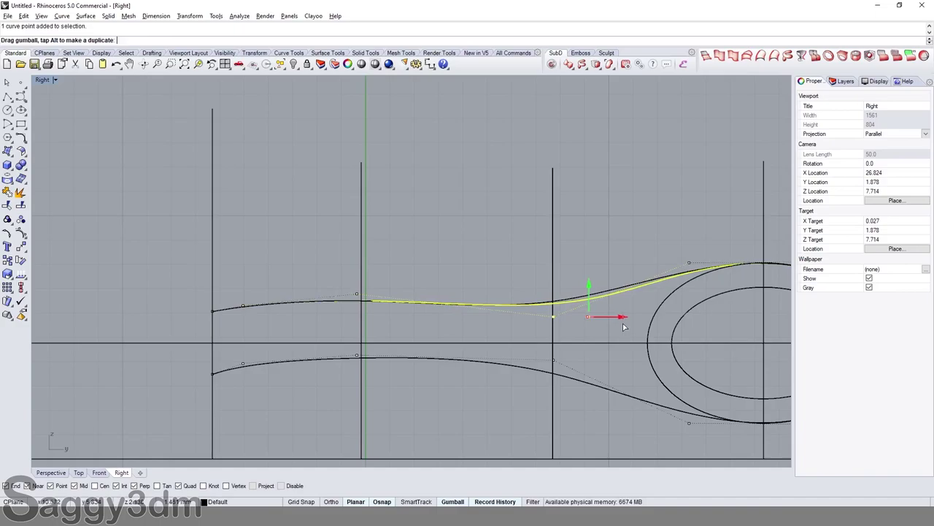
drag(630, 328, 629, 328)
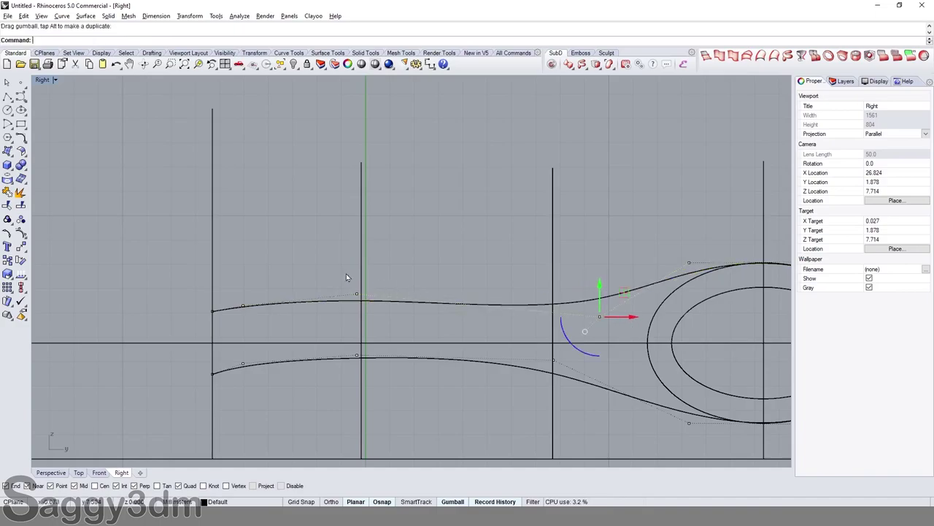
click(357, 293)
scroll(378, 365, down, 1)
scroll(506, 372, down, 1)
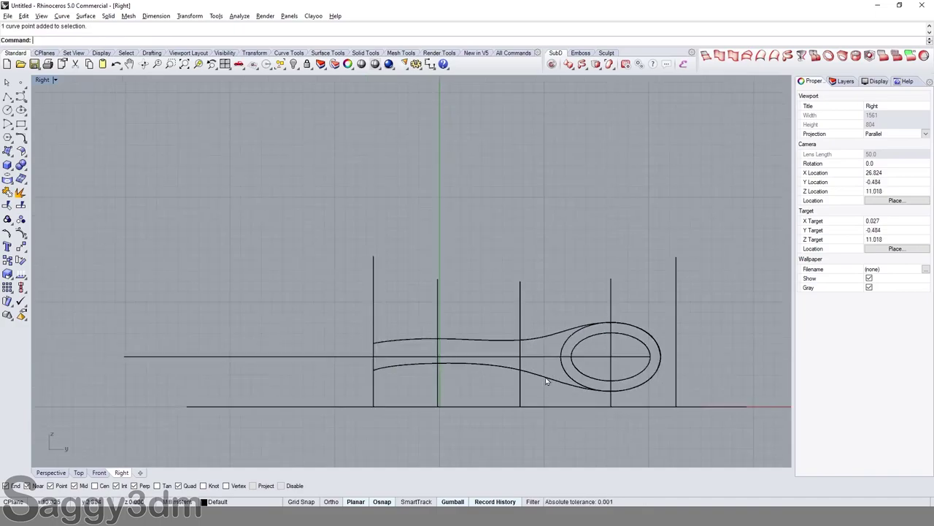
click(511, 366)
scroll(516, 353, up, 2)
shift+click(550, 335)
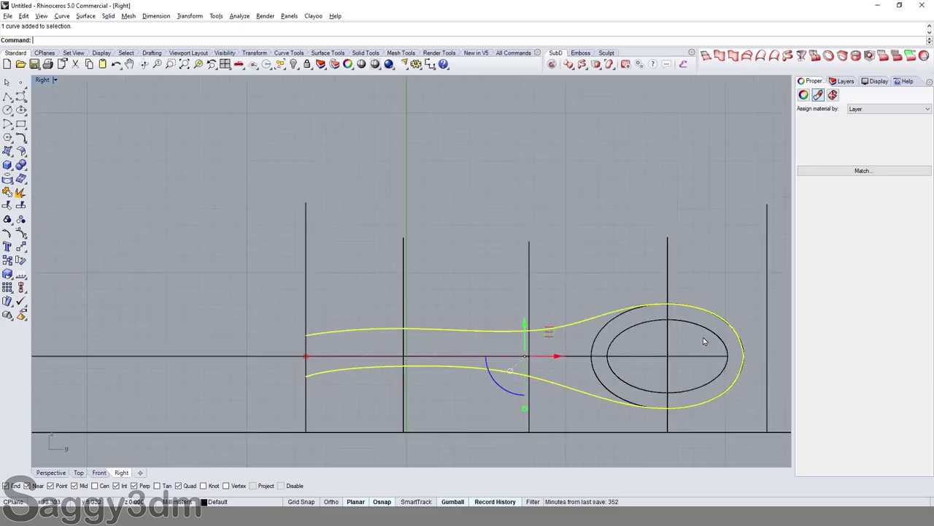
Step: Rotate the upper curve's two junction control points to align its tangent at the ellipse's end
scroll(730, 349, up, 2)
click(750, 353)
scroll(737, 351, up, 1)
scroll(621, 333, up, 1)
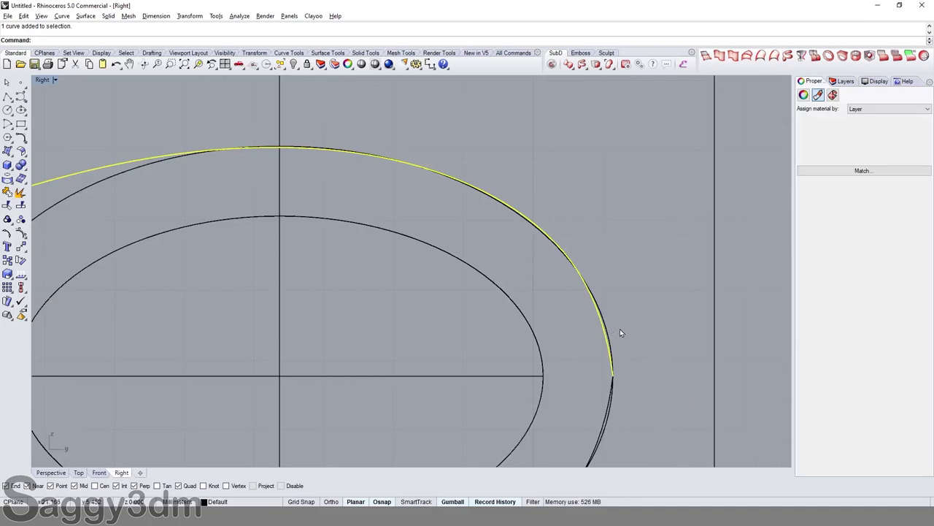
key(F10)
scroll(619, 333, up, 1)
scroll(554, 277, up, 1)
drag(547, 264, 644, 413)
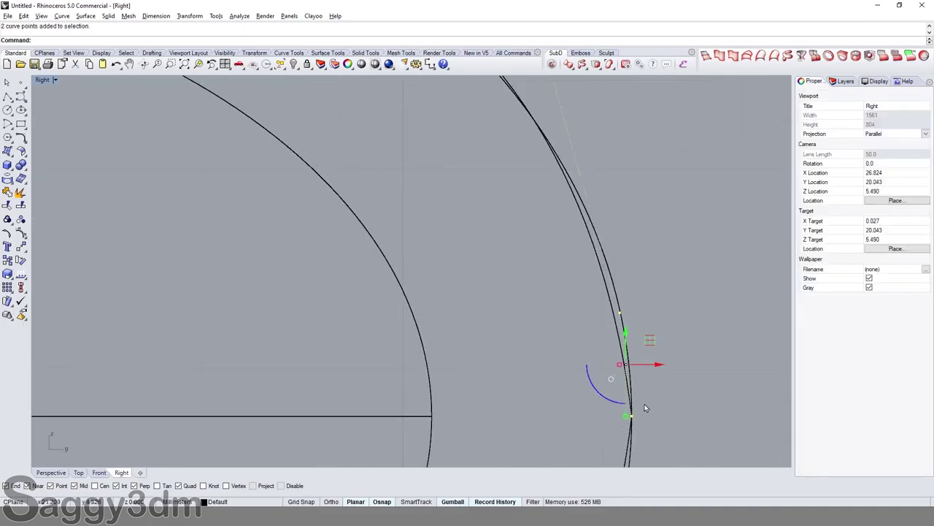
right_drag(645, 407, 630, 378)
text(rotate)
key(Return)
click(609, 377)
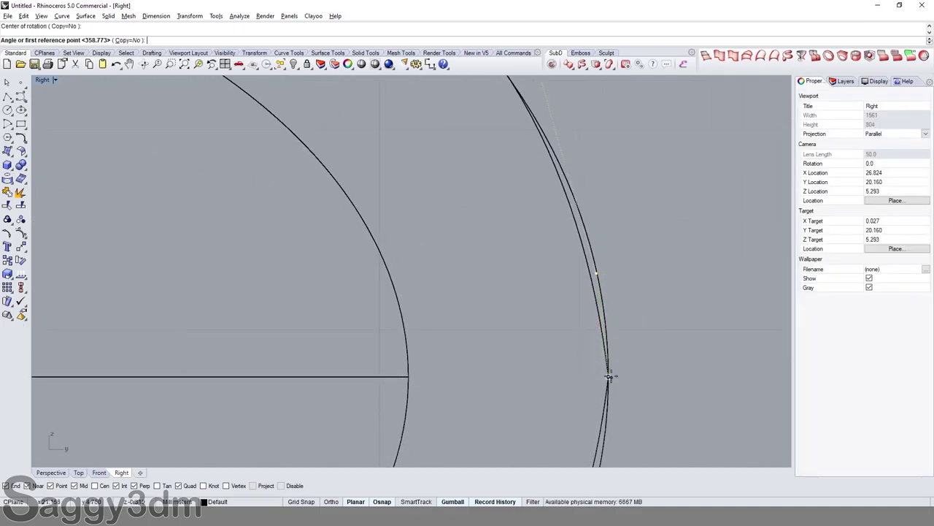
click(596, 269)
click(602, 241)
right_drag(580, 364, 601, 307)
key(Escape)
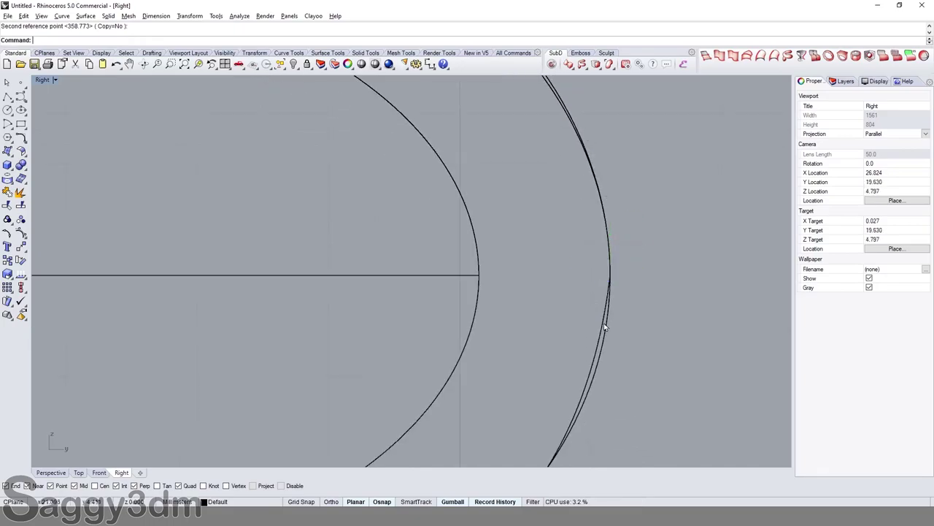
Step: Rotate the lower curve's junction control points about the curve end to match
click(605, 327)
scroll(605, 328, down, 1)
scroll(604, 327, down, 1)
key(F10)
drag(574, 265, 616, 349)
right_drag(676, 340, 611, 316)
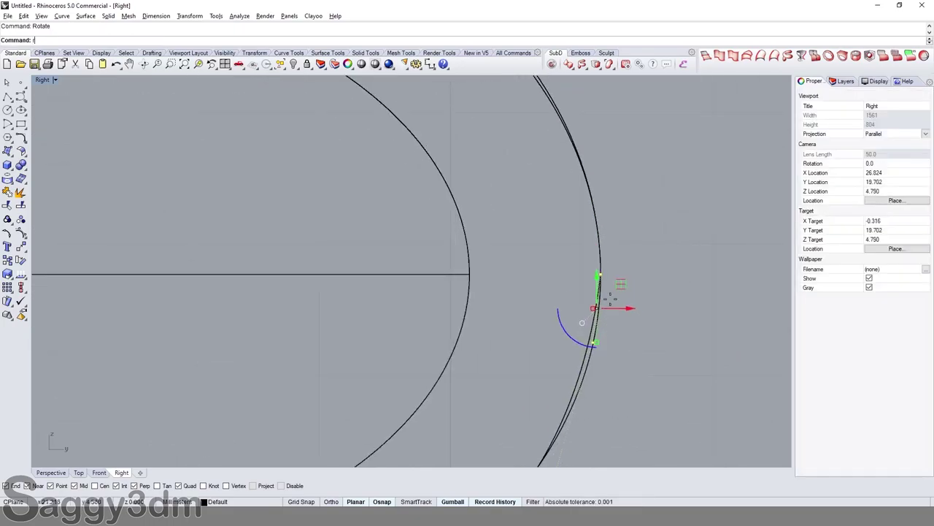
click(600, 276)
click(600, 343)
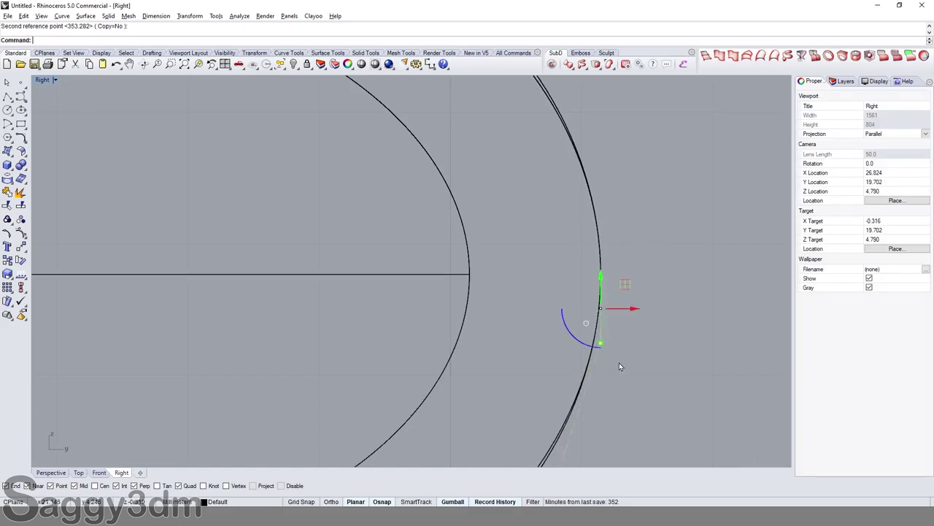
scroll(620, 362, down, 3)
Step: Select the upper and lower loop curves together, hiding control points
click(272, 177)
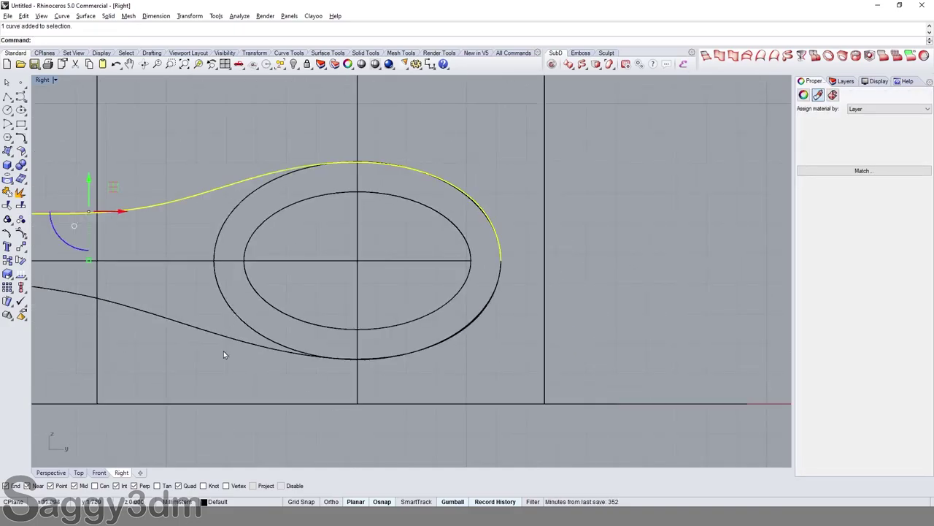
shift+click(494, 287)
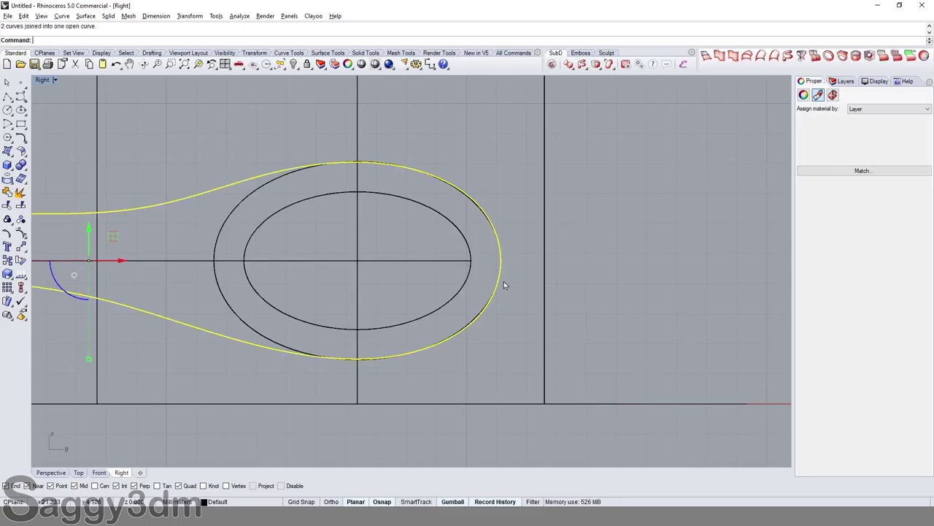
key(F10)
scroll(504, 281, up, 3)
click(489, 267)
Step: Delete the extra outer ellipse
scroll(521, 273, down, 1)
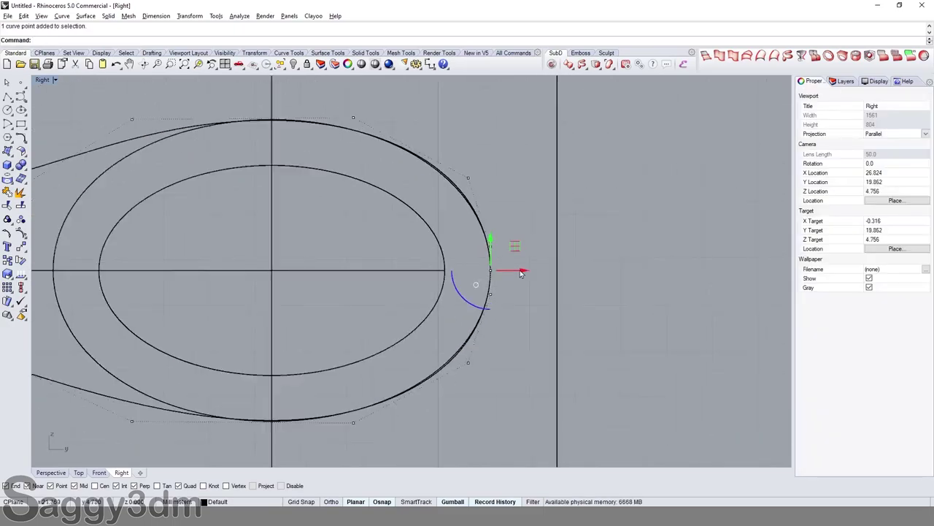
scroll(521, 273, down, 2)
scroll(519, 287, down, 2)
key(Escape)
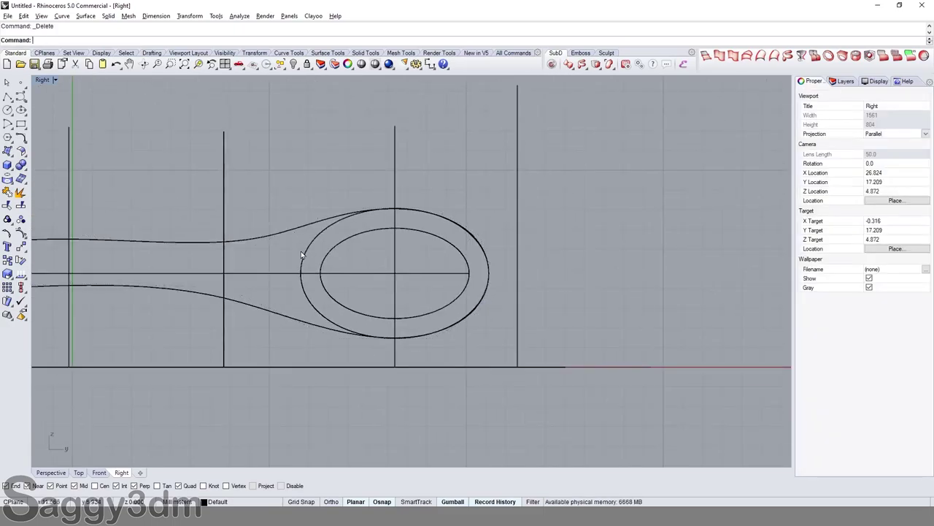
click(301, 254)
key(Delete)
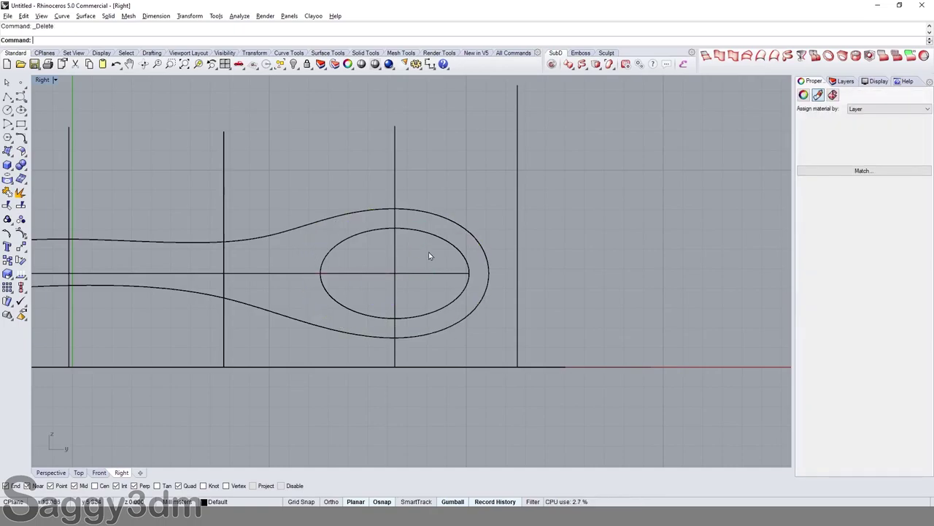
Step: Stretch the teardrop curve's right-end control points outward with Scale1D to widen the loop
click(478, 235)
scroll(489, 245, down, 2)
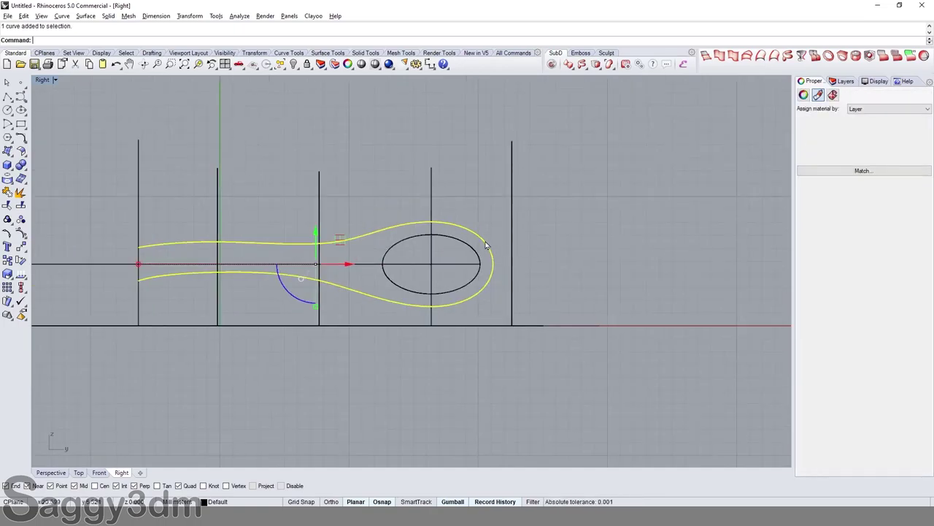
key(F10)
scroll(449, 219, up, 2)
drag(444, 202, 528, 379)
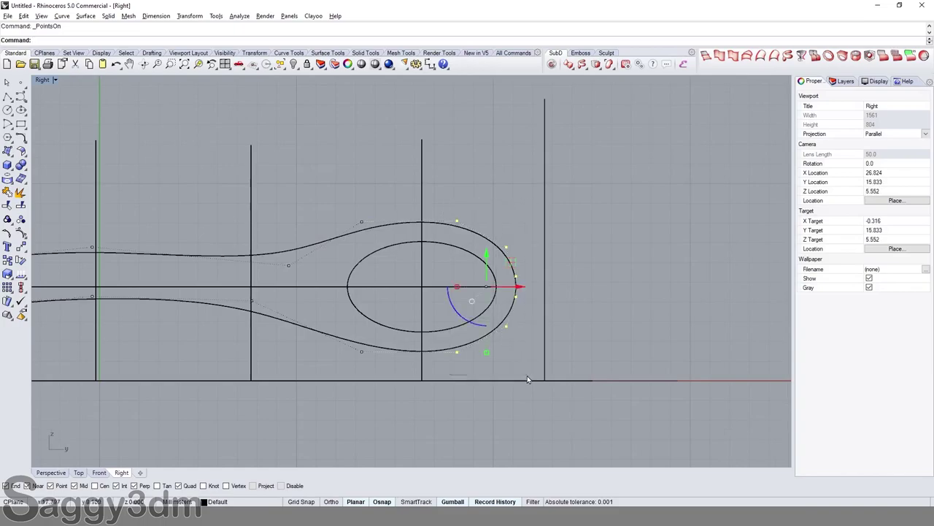
click(362, 220)
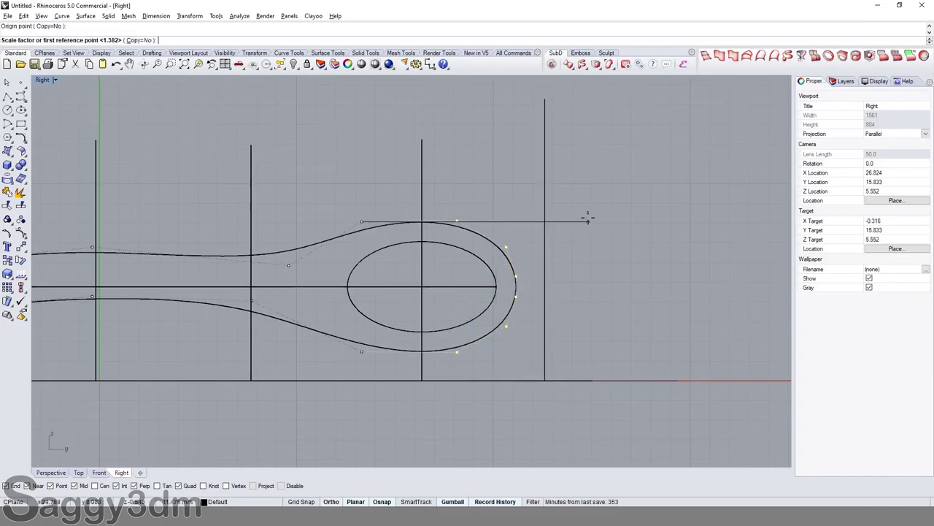
click(589, 222)
click(630, 217)
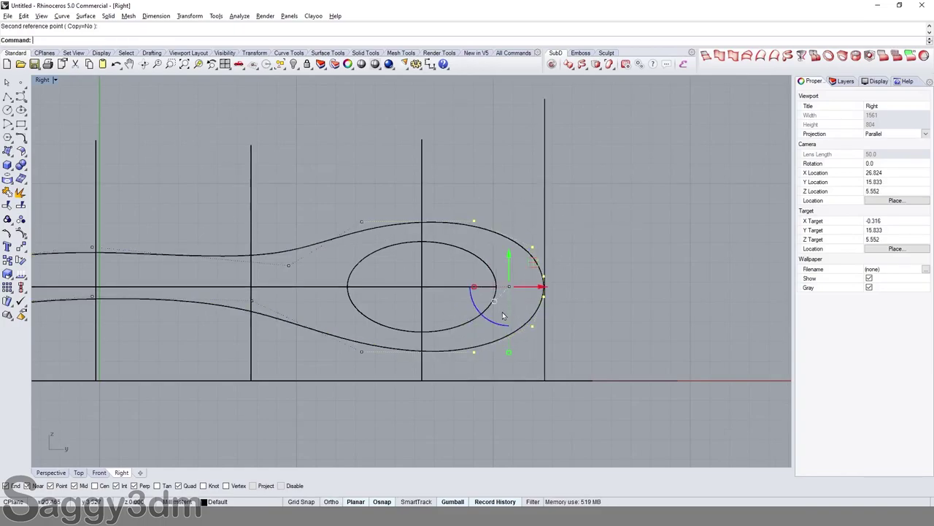
Step: Stretch the inner ellipse rightward with Scale1D so it fills the widened loop
click(491, 275)
key(Return)
click(347, 286)
click(656, 286)
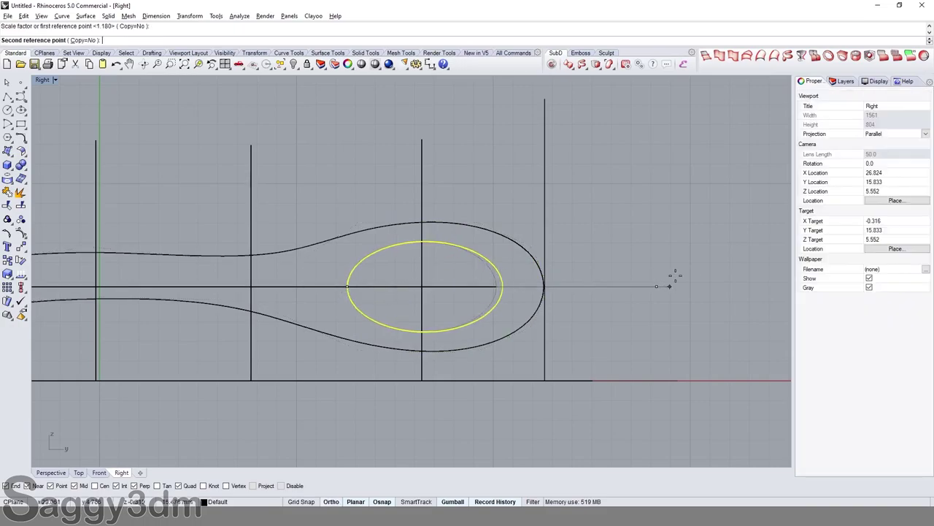
click(713, 283)
scroll(647, 270, down, 5)
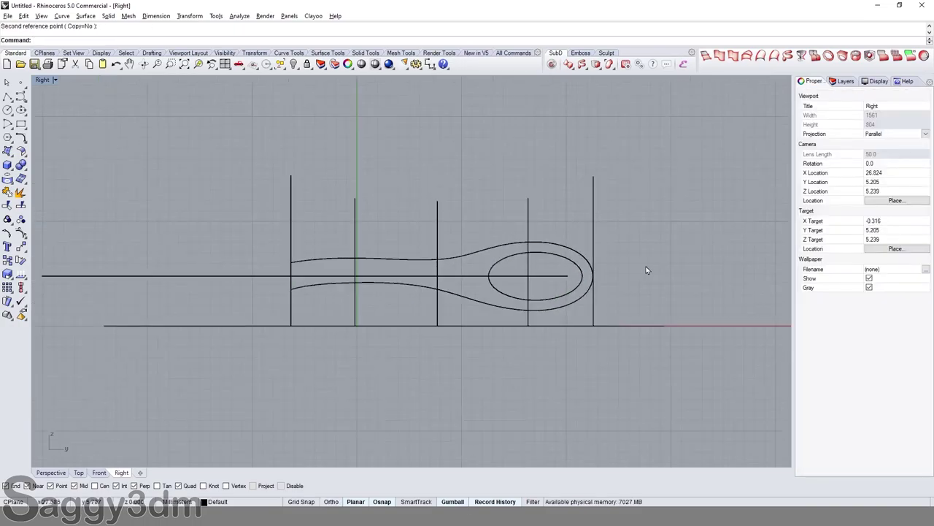
scroll(601, 274, up, 2)
Step: Scale the inner ellipse down slightly about its centre to leave a wider gap
click(562, 261)
text(S)
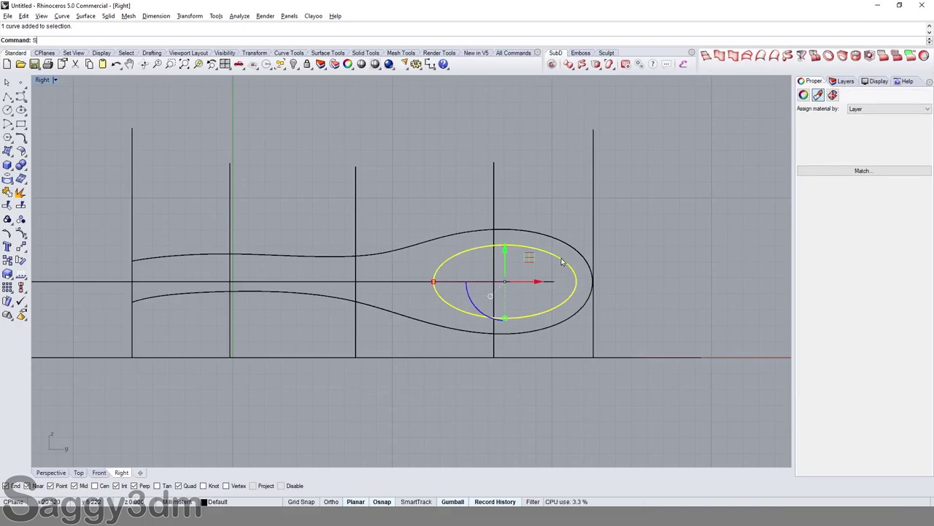
key(Return)
click(504, 281)
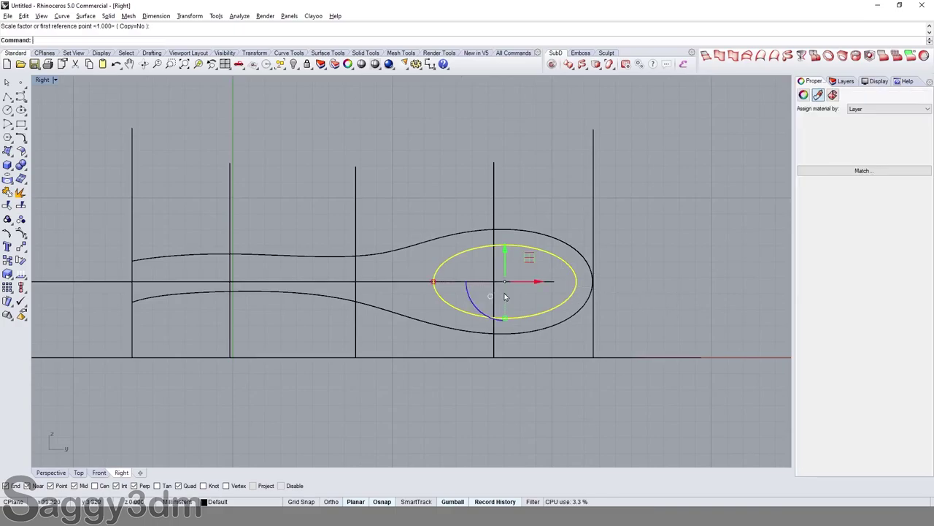
drag(433, 288, 442, 286)
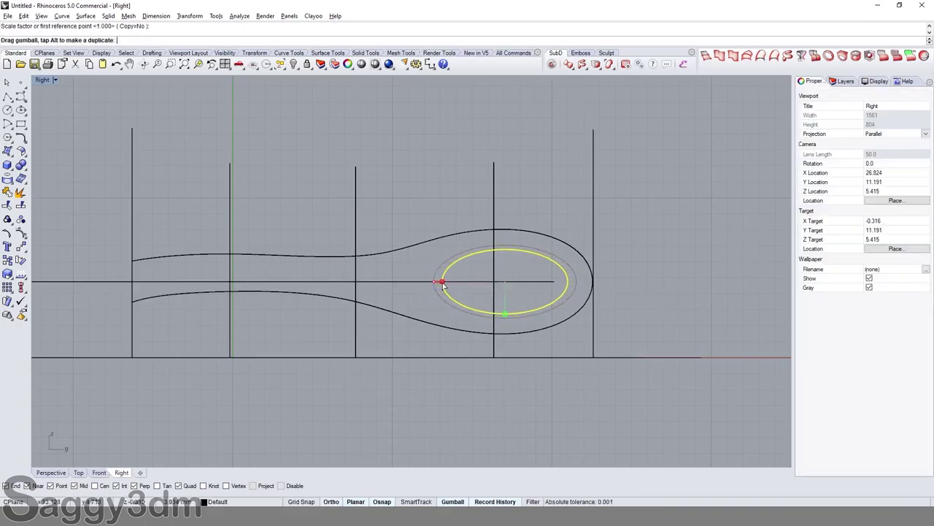
drag(445, 285, 446, 285)
scroll(447, 292, down, 2)
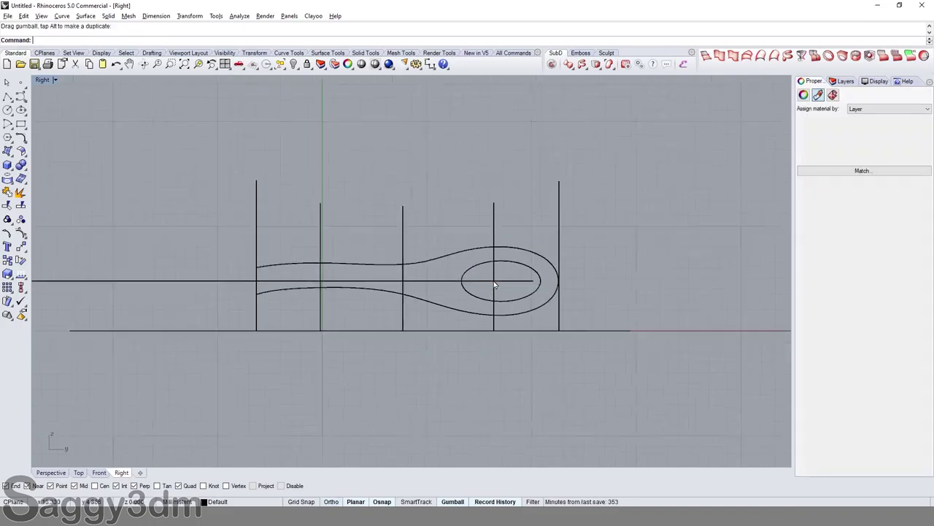
scroll(447, 302, down, 1)
click(448, 303)
scroll(457, 304, up, 3)
Step: Drag several lower control points of the spoon curve to smooth its bottom sweep
key(F10)
scroll(450, 288, up, 2)
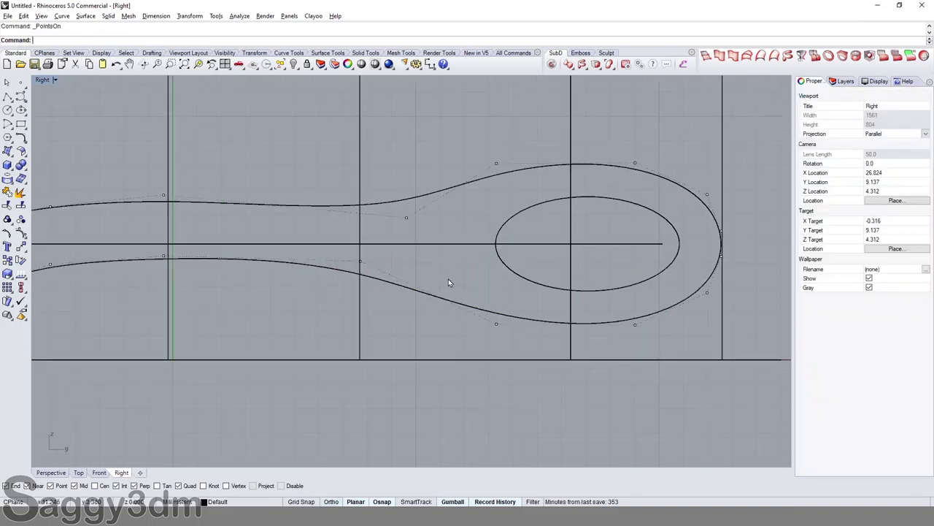
drag(505, 326, 532, 311)
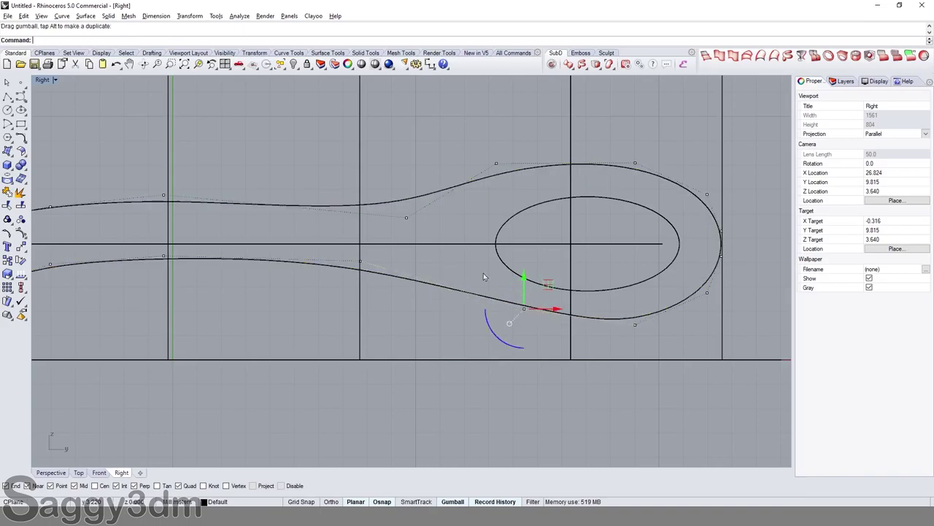
click(360, 260)
drag(391, 246, 441, 241)
right_drag(529, 307, 529, 299)
click(529, 300)
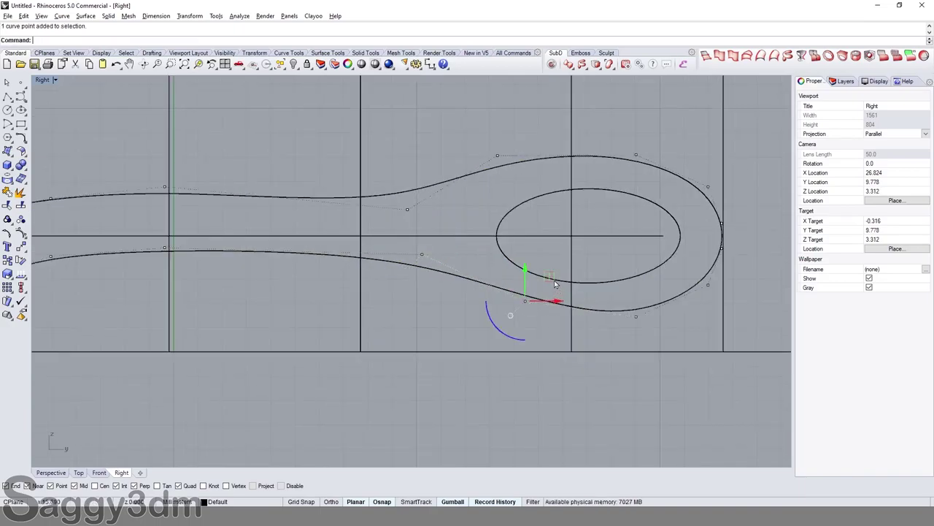
drag(529, 299, 537, 283)
scroll(630, 239, down, 3)
scroll(629, 239, down, 2)
Step: Select the closed spoon curve and restore the four-viewport layout
key(Escape)
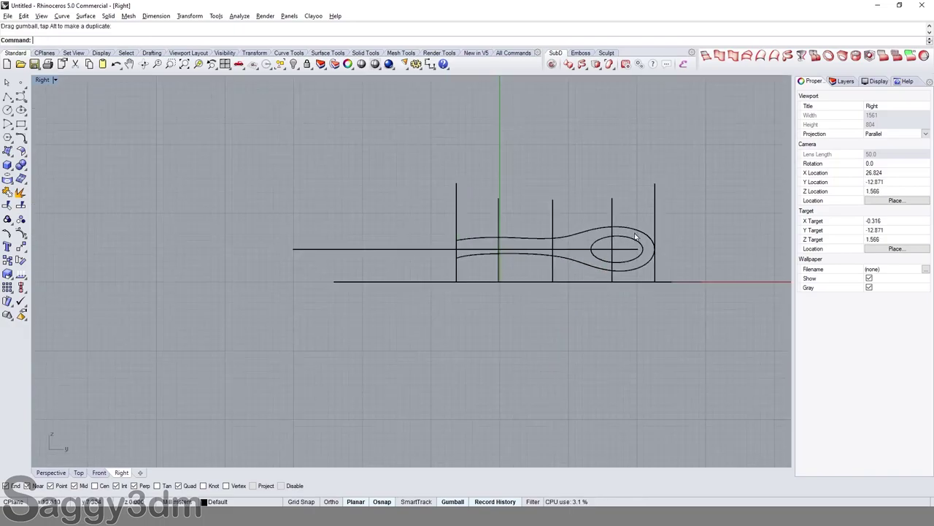
click(635, 236)
scroll(471, 243, up, 5)
key(Escape)
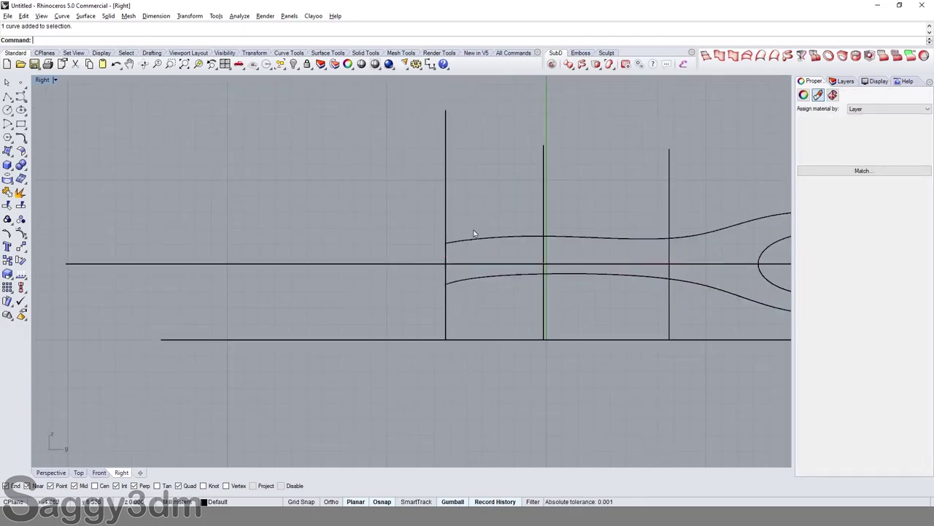
click(491, 242)
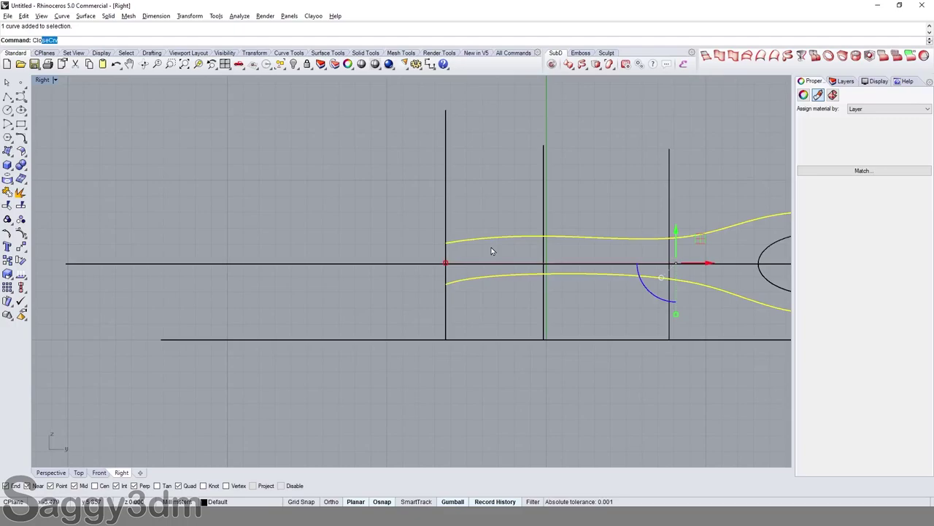
key(Escape)
scroll(492, 251, down, 5)
click(647, 235)
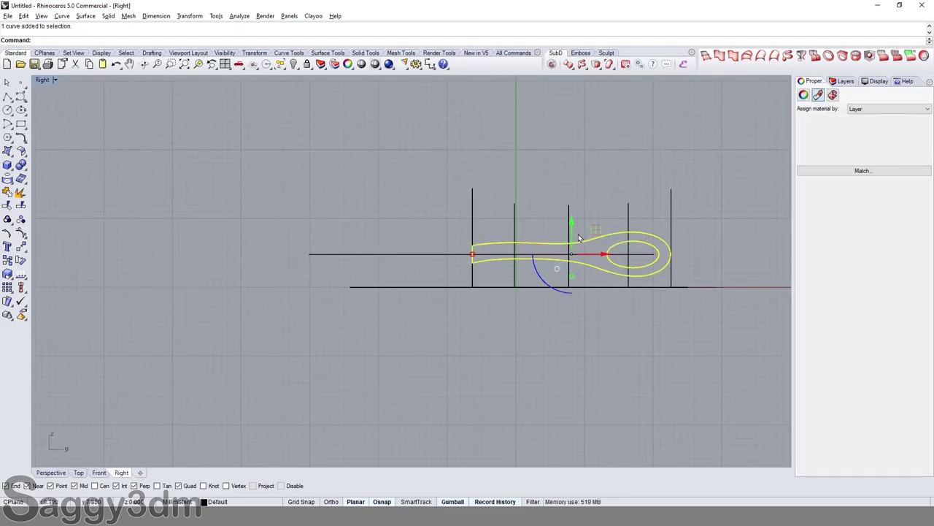
double_click(43, 81)
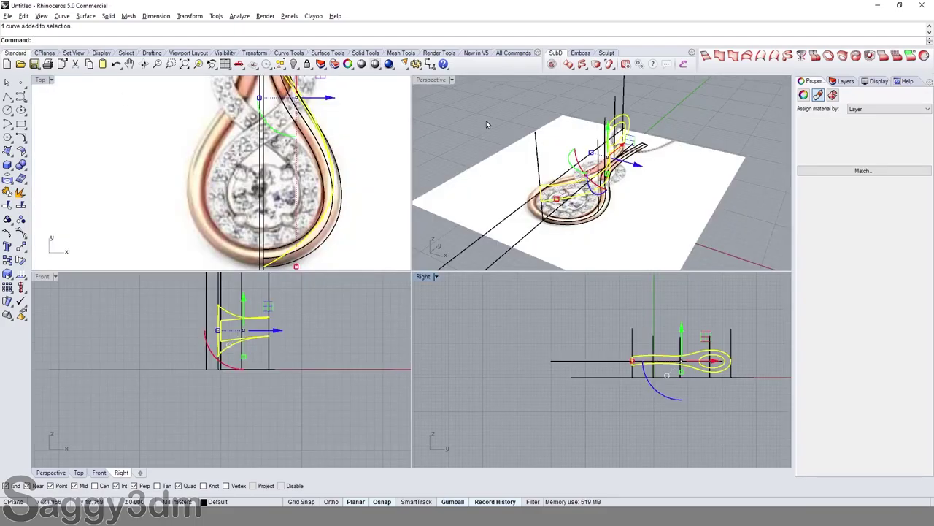
Step: Hide the reference picture
key(Escape)
click(442, 195)
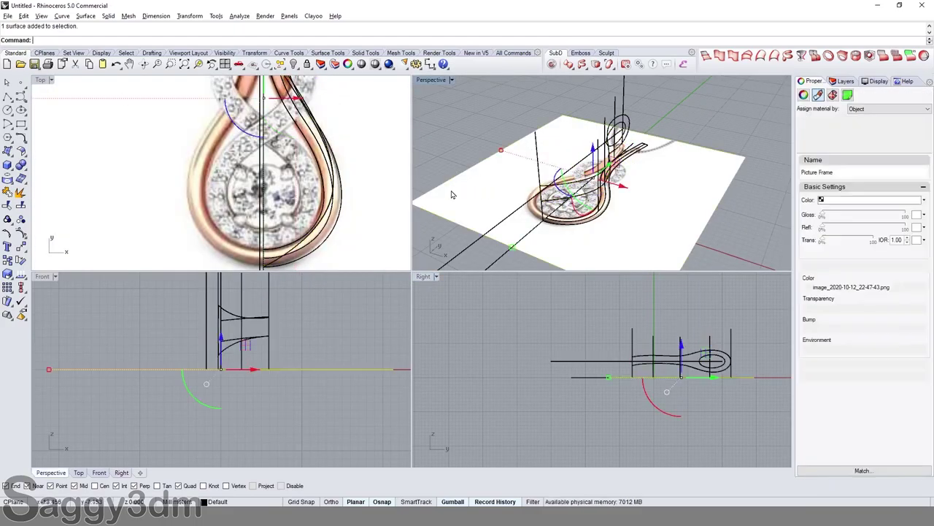
key(ctrl+h)
Step: Hide the upright and horizontal straight guide lines
drag(538, 244, 478, 248)
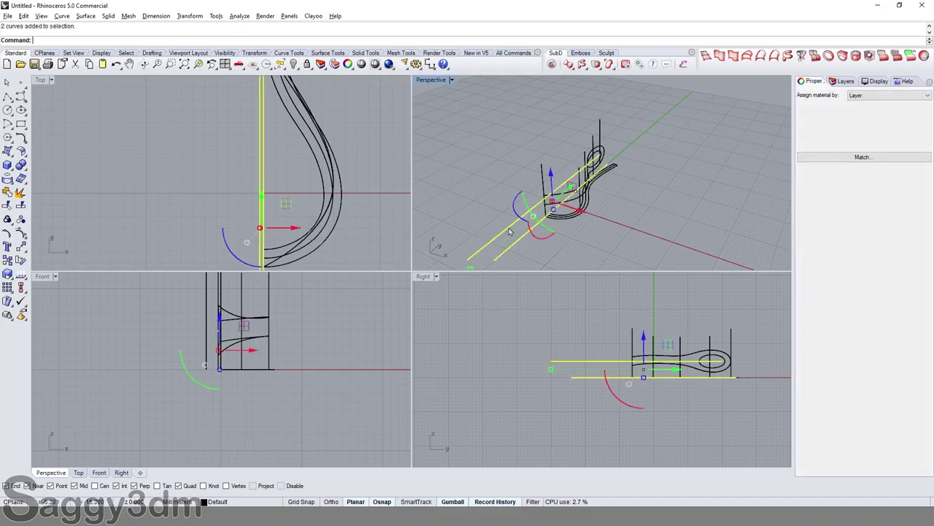
scroll(643, 302, up, 5)
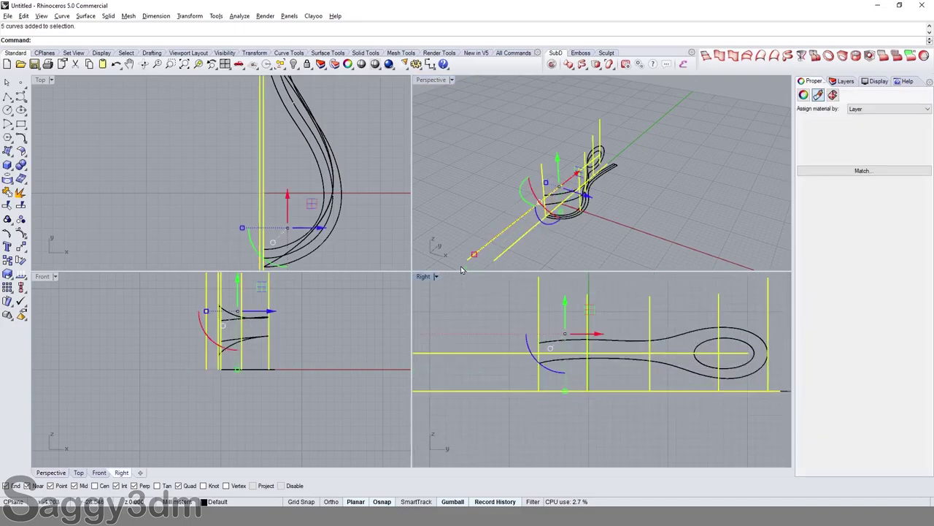
key(ctrl+h)
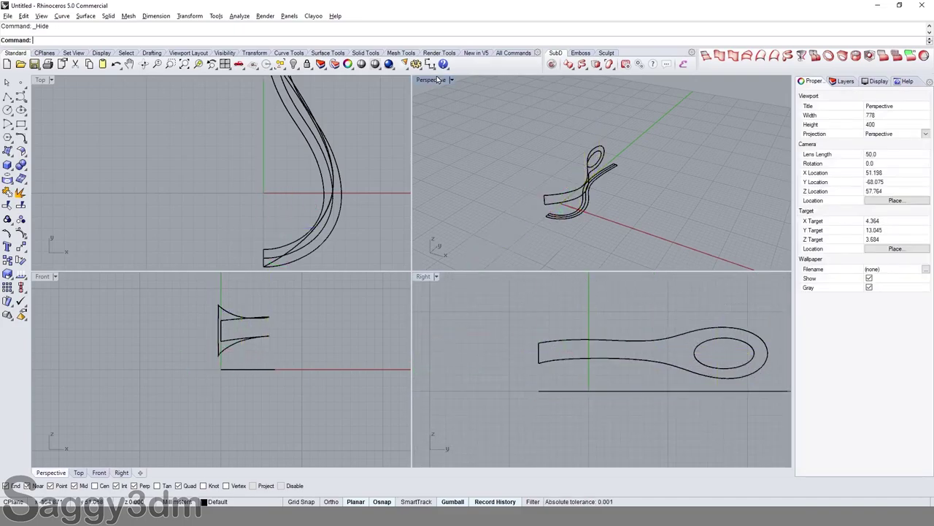
double_click(431, 80)
Step: Orbit Perspective, window-select the upper loop curve and inner ellipse, and reframe them in four views
mouse_move(559, 265)
right_down()
mouse_move(450, 286)
mouse_move(492, 254)
mouse_move(613, 242)
mouse_move(431, 234)
mouse_move(433, 270)
mouse_move(450, 234)
mouse_move(493, 214)
right_up()
drag(493, 215, 404, 187)
mouse_move(404, 187)
right_down()
mouse_move(473, 257)
mouse_move(534, 231)
mouse_move(495, 253)
right_up()
click(228, 64)
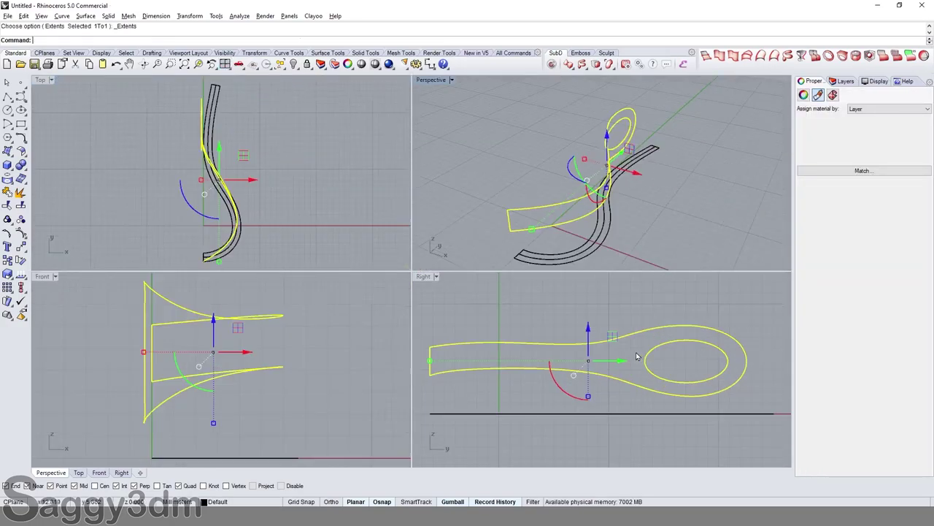
right_drag(588, 363, 614, 365)
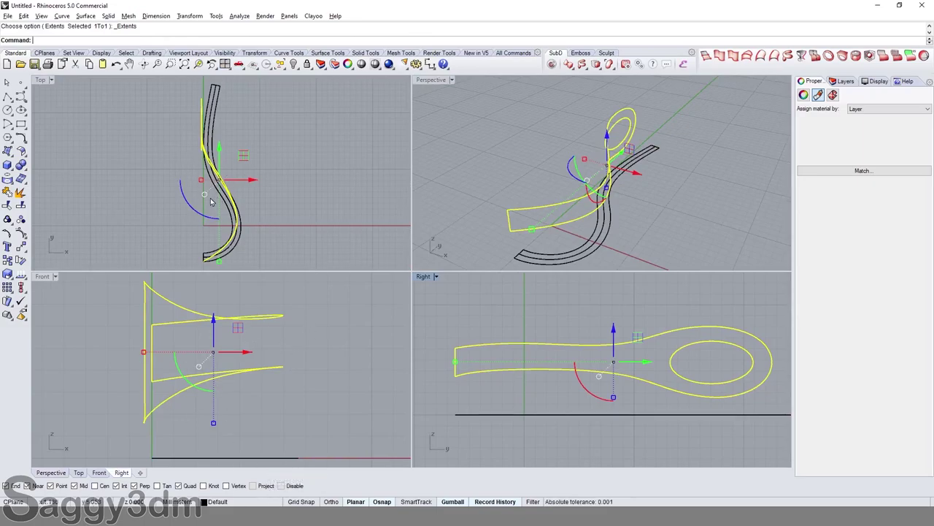
right_drag(675, 409, 657, 381)
text(Pro)
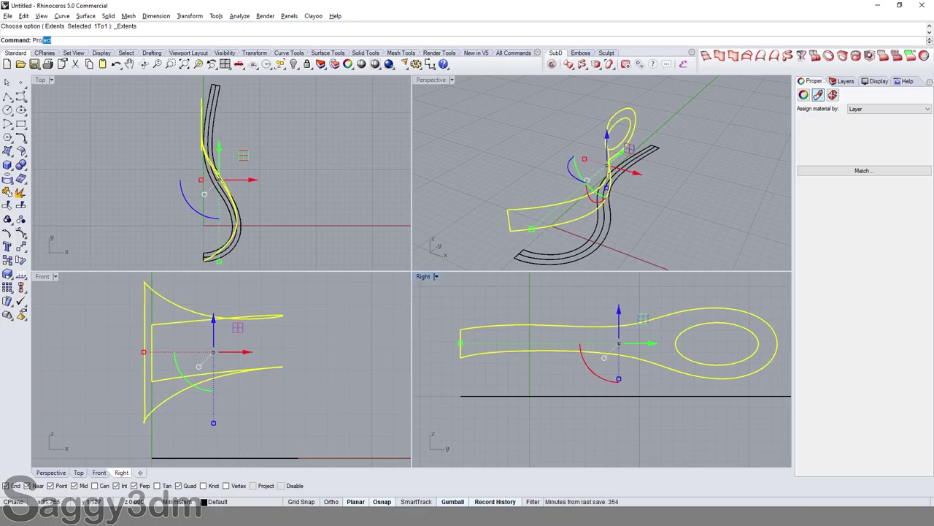
Step: Project the loop curves flat onto the construction plane, deleting the original curves
text(ject)
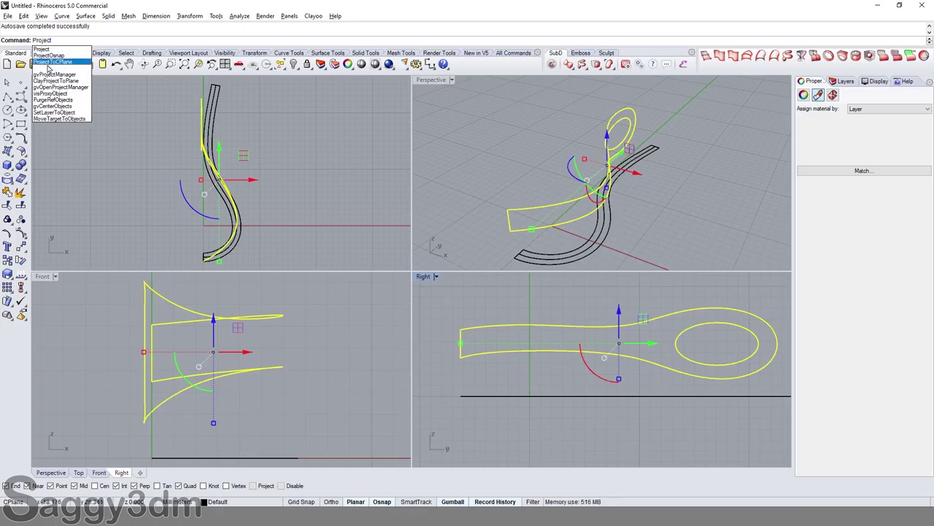
click(48, 63)
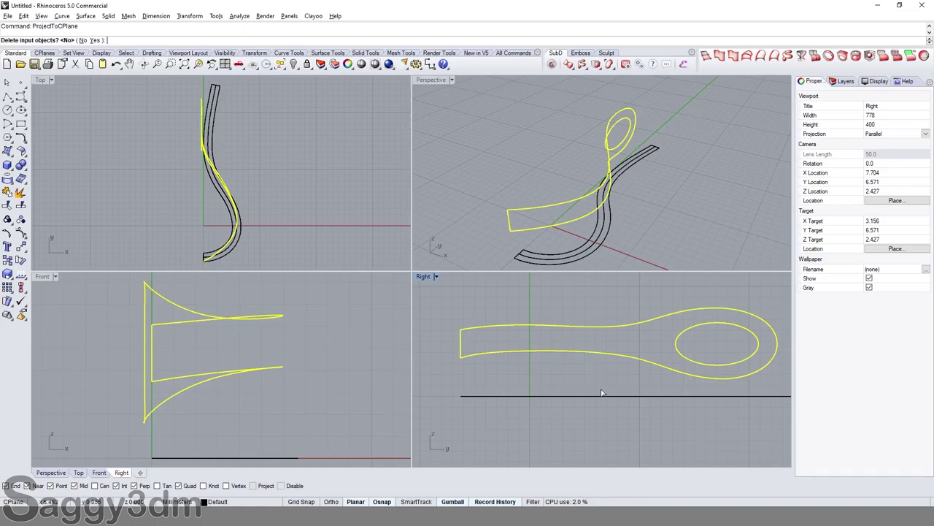
right_drag(683, 385, 650, 374)
click(95, 40)
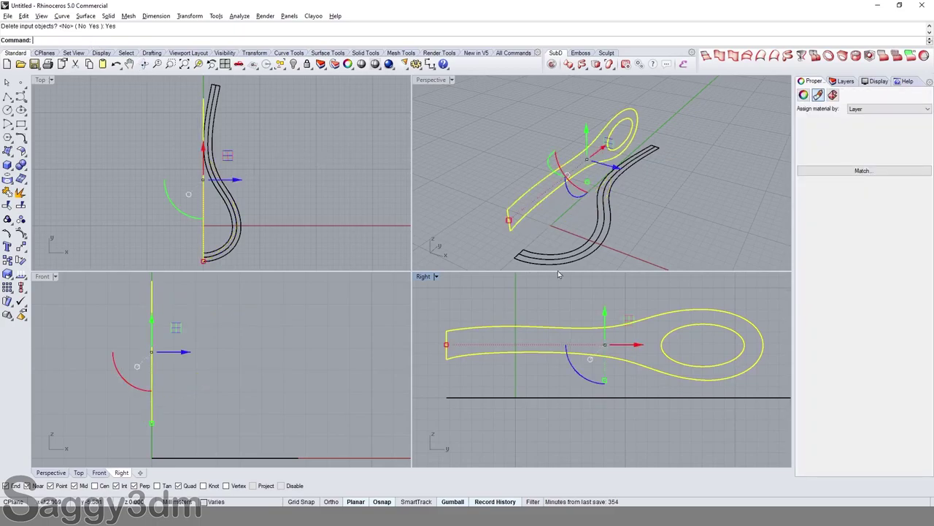
Step: Reselect the two loop outline curves for ExtrudeCrv
right_drag(256, 203, 219, 160)
text(e)
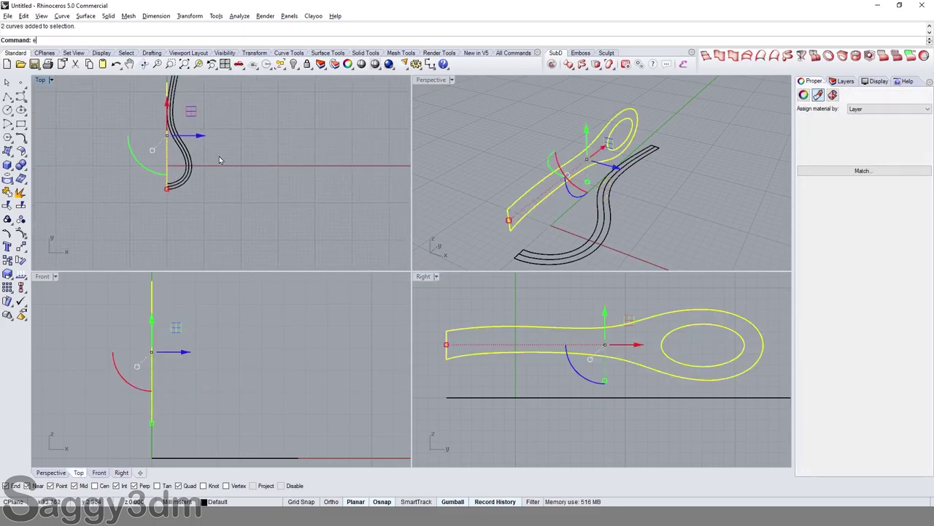
text(xtrudecrv)
key(Return)
Step: Extrude the loop outline curves to both sides into a solid slab
text(b)
key(Return)
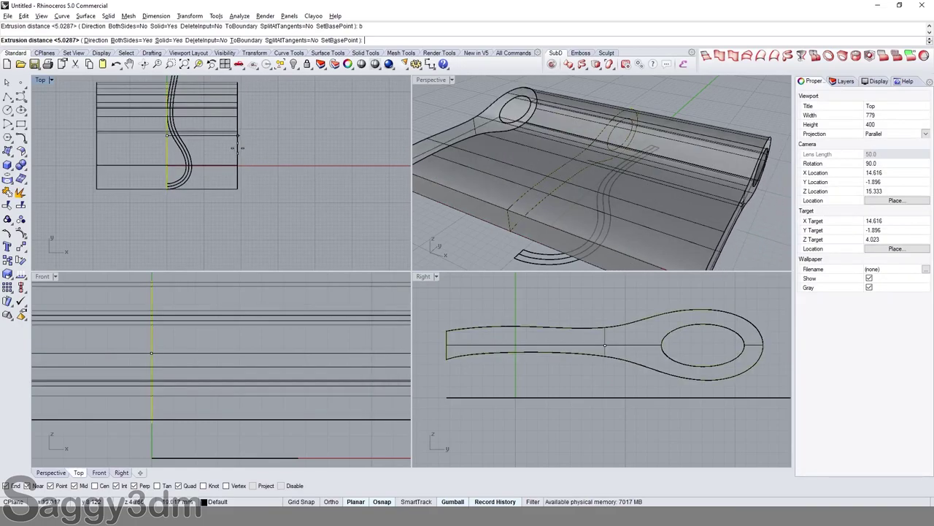
key(Return)
right_drag(494, 254, 525, 250)
Step: Extrude the S-shaped curve into a tall wall crossing the slab
click(555, 241)
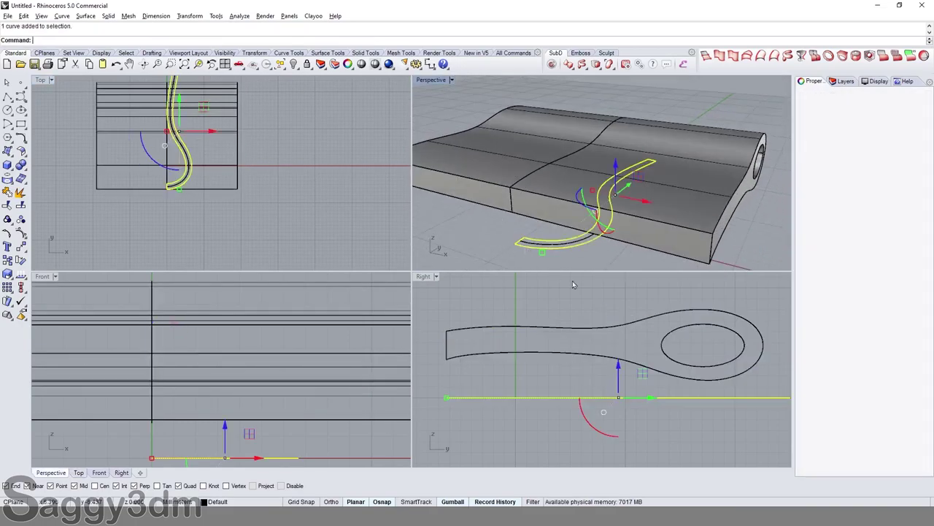
right_click(573, 285)
key(Return)
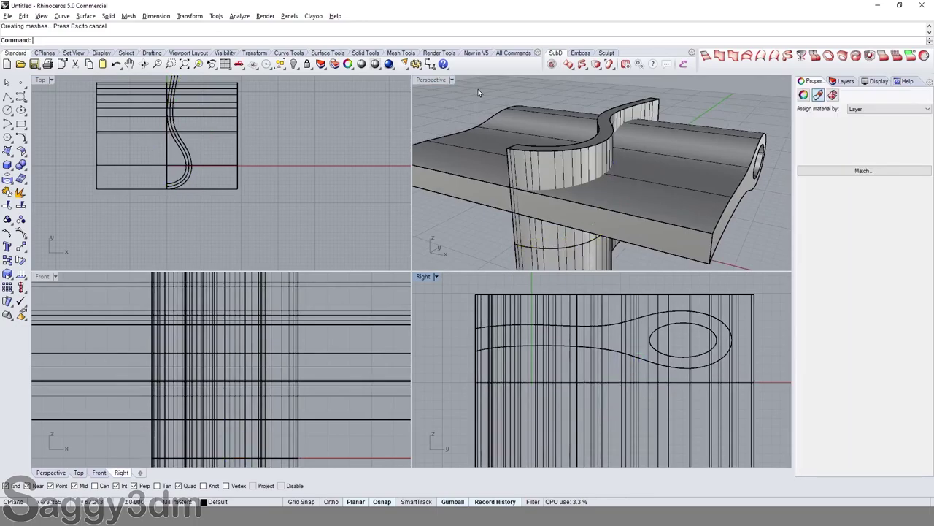
scroll(479, 93, up, 2)
Step: Maximize Perspective and orbit around the slab and wall, undoing an accidental slab move
double_click(430, 80)
mouse_move(459, 177)
right_down()
mouse_move(373, 251)
mouse_move(421, 239)
right_up()
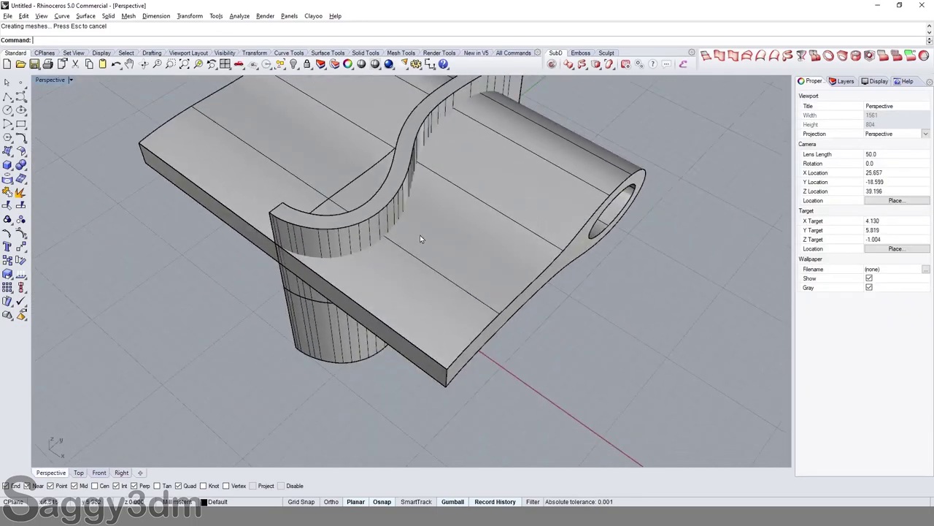
click(466, 254)
key(Escape)
click(467, 241)
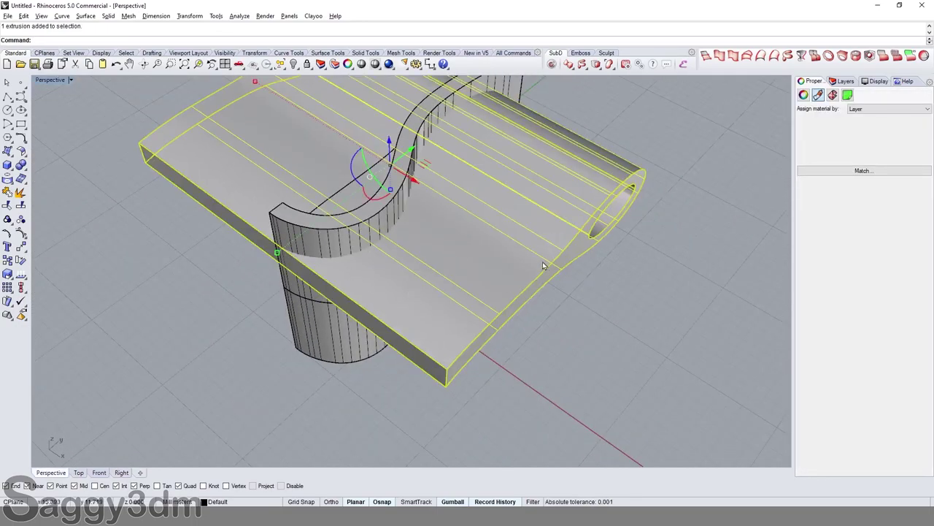
right_drag(542, 265, 550, 323)
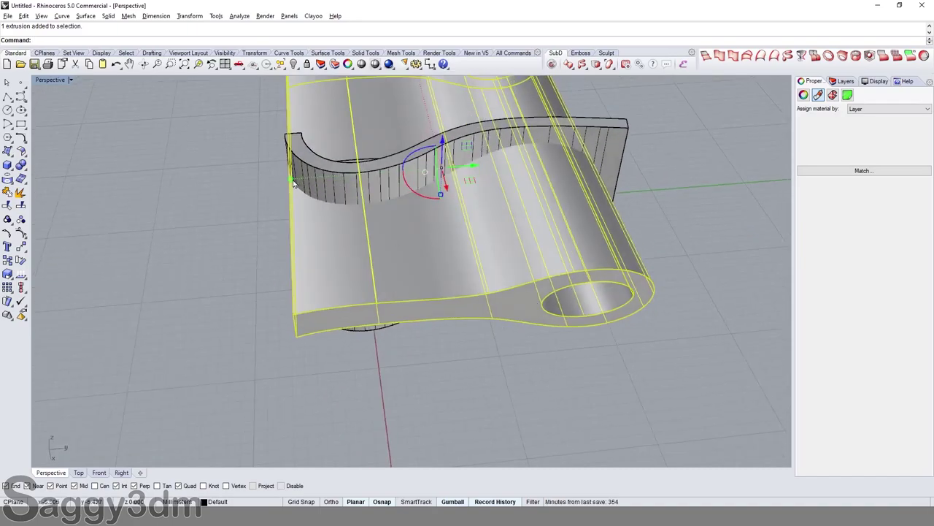
drag(288, 184, 281, 178)
key(ctrl+z)
Step: Orbit below and around the part, selecting the tall wall to inspect it
mouse_move(278, 175)
right_down()
mouse_move(255, 205)
mouse_move(267, 230)
right_up()
scroll(250, 211, up, 5)
click(250, 211)
scroll(317, 241, up, 4)
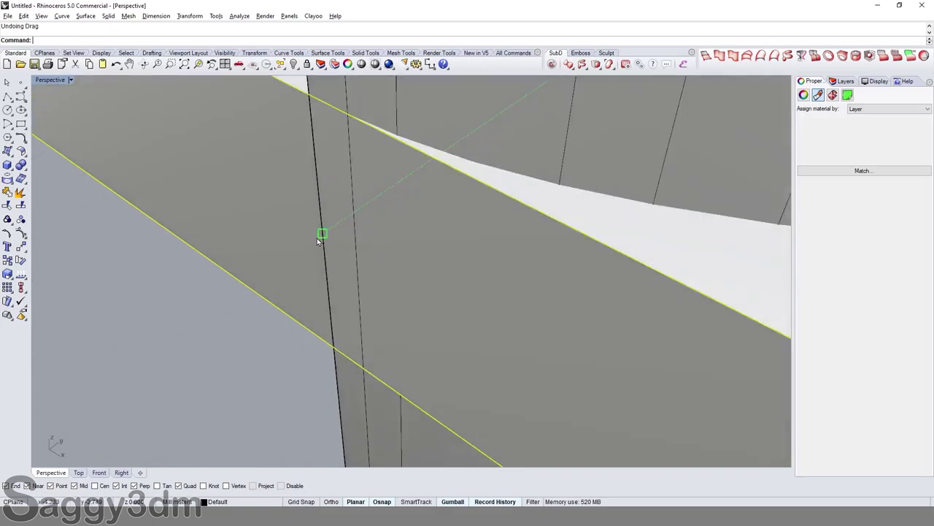
scroll(318, 238, down, 5)
scroll(317, 237, down, 5)
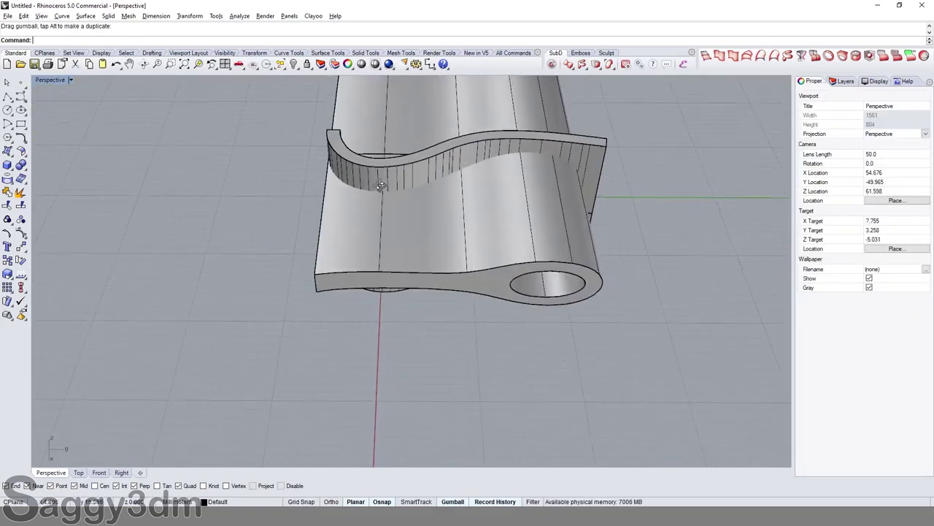
mouse_move(318, 238)
right_down()
mouse_move(363, 143)
mouse_move(409, 153)
right_up()
click(554, 179)
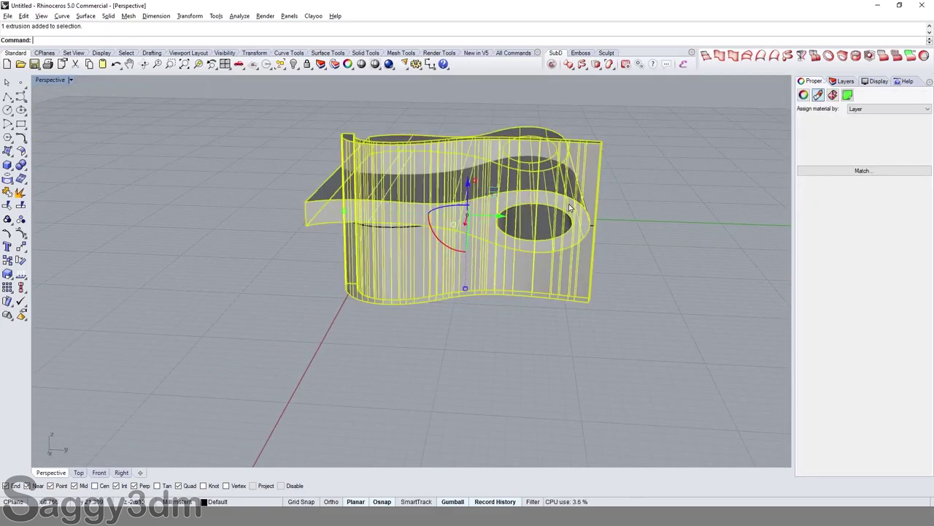
key(Escape)
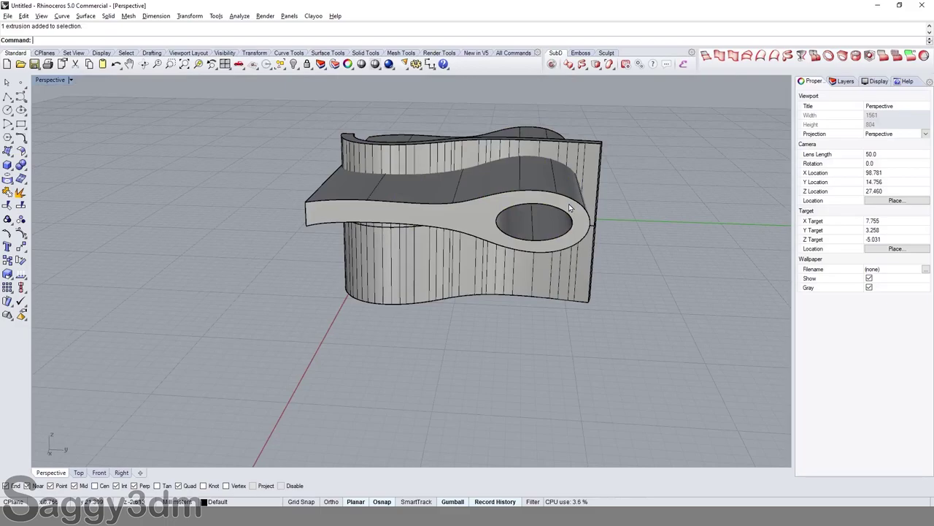
text(bi)
Step: Boolean-intersect the wall with the slab to keep their overlap as a curved band
key(Return)
click(598, 174)
key(Return)
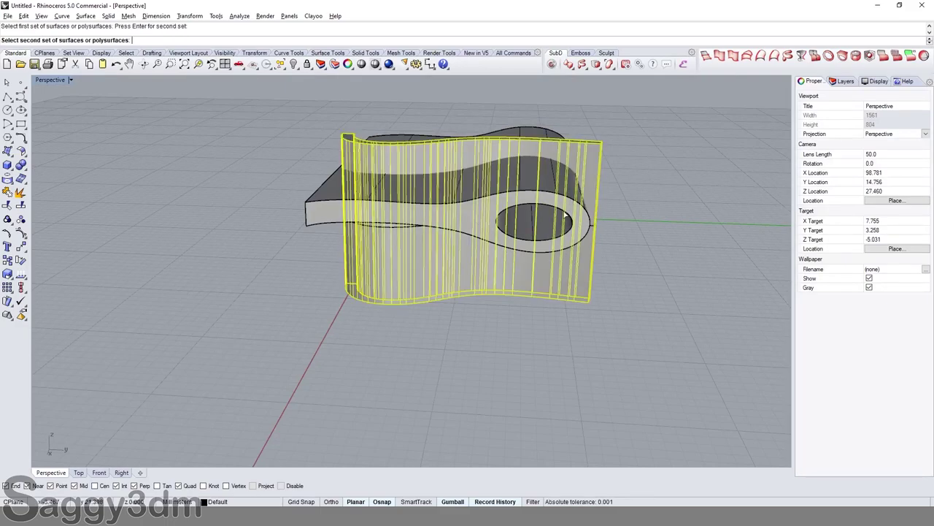
click(465, 219)
key(Return)
mouse_move(465, 227)
right_down()
mouse_move(374, 101)
mouse_move(461, 267)
right_up()
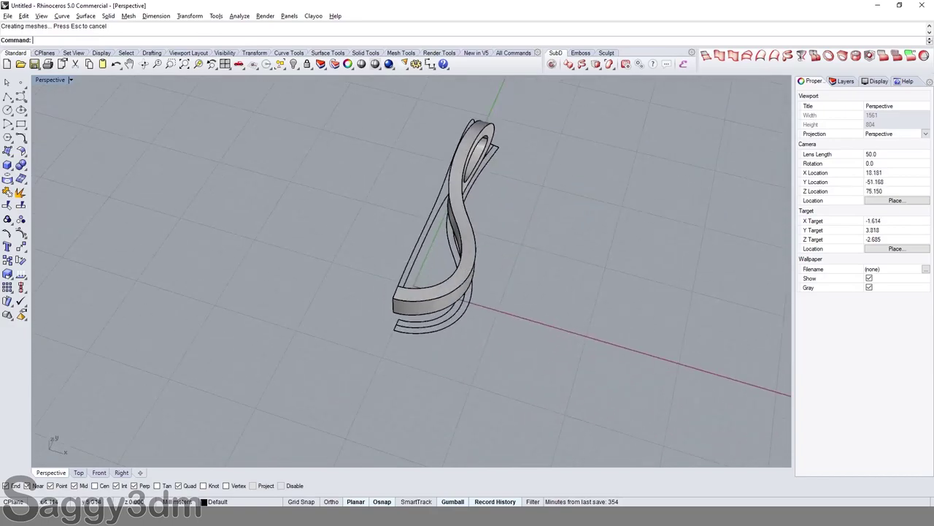
Step: Extract one face of the band with ExtractSrf and delete it to open the band
text(extractsrf)
key(Return)
scroll(491, 289, up, 3)
click(490, 289)
click(506, 295)
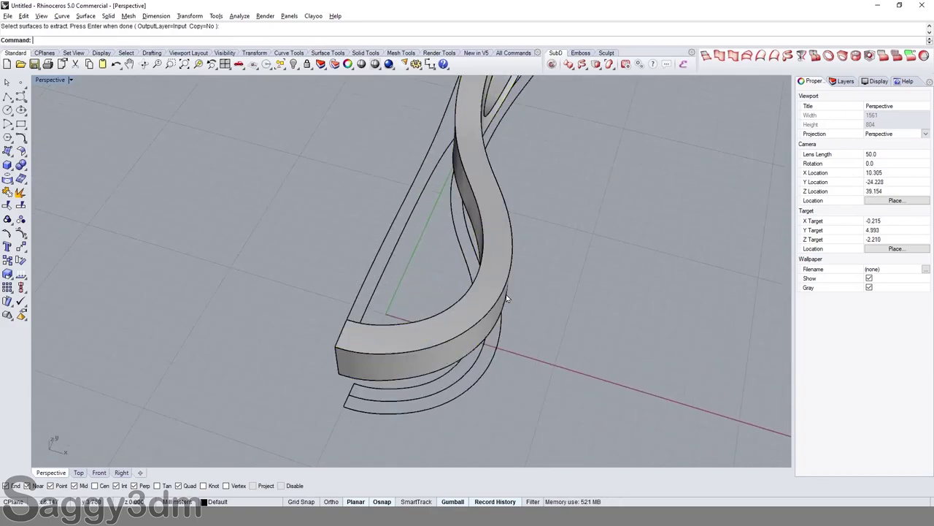
click(471, 313)
key(Return)
key(Delete)
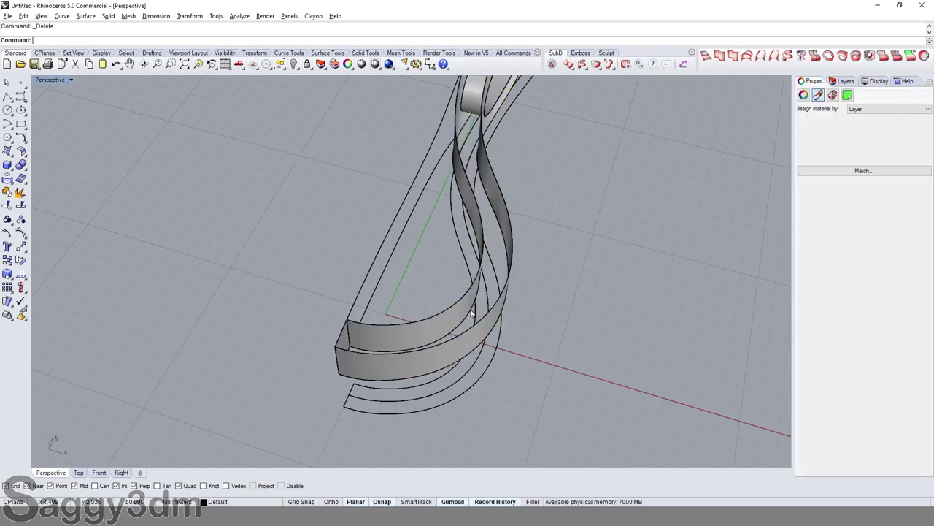
mouse_move(470, 313)
right_down()
mouse_move(416, 306)
mouse_move(436, 313)
right_up()
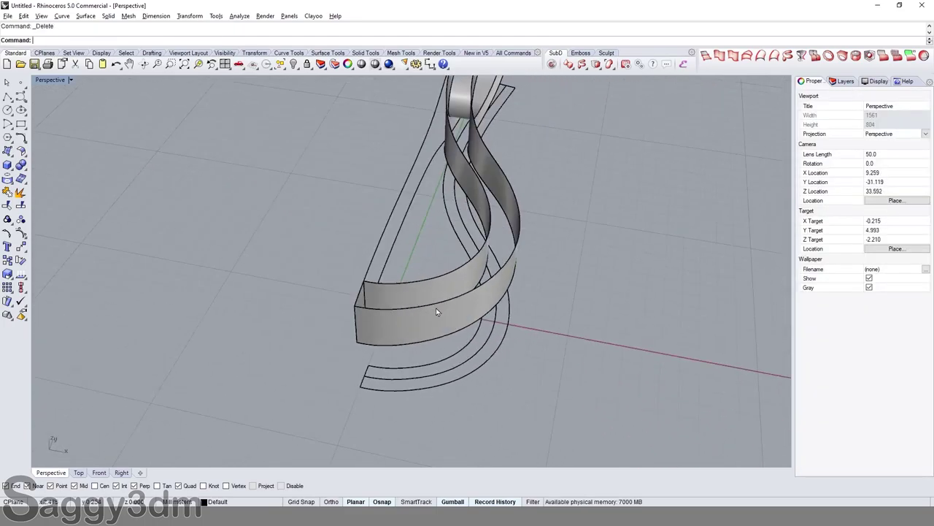
Step: Start BlendSrf between the band's two top edges
text(BlendSrf)
key(Return)
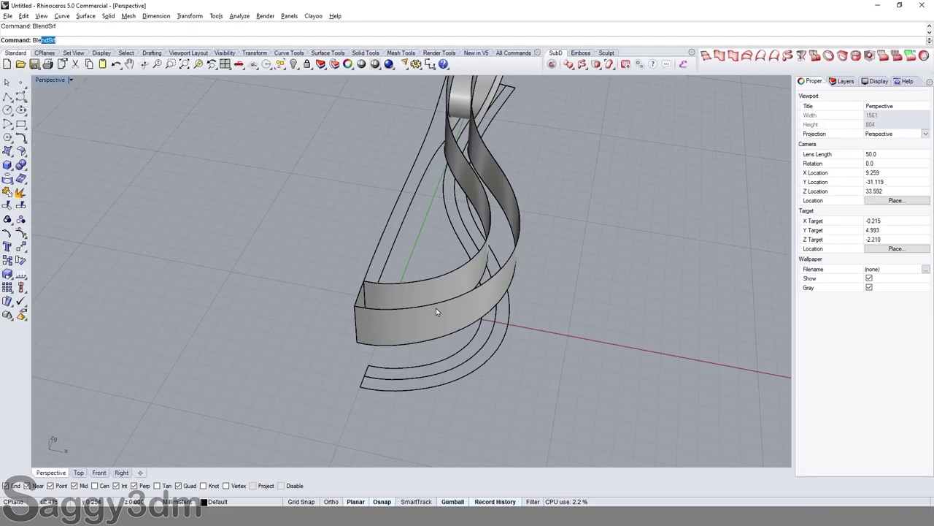
scroll(396, 290, up, 3)
click(397, 290)
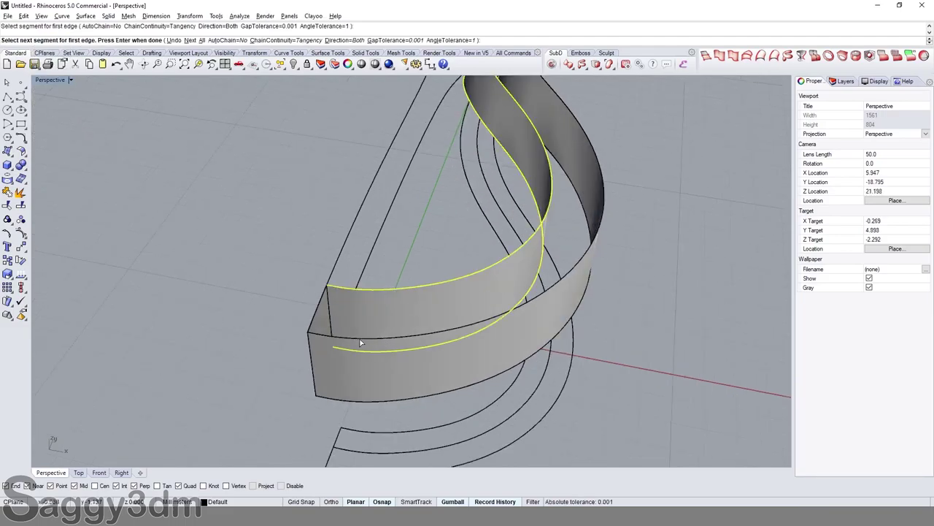
key(Return)
click(360, 343)
scroll(360, 342, down, 5)
right_drag(409, 314, 420, 306)
Step: Enable blend preview, same height shapes and added shape curves, and turn off object snapping
key(Return)
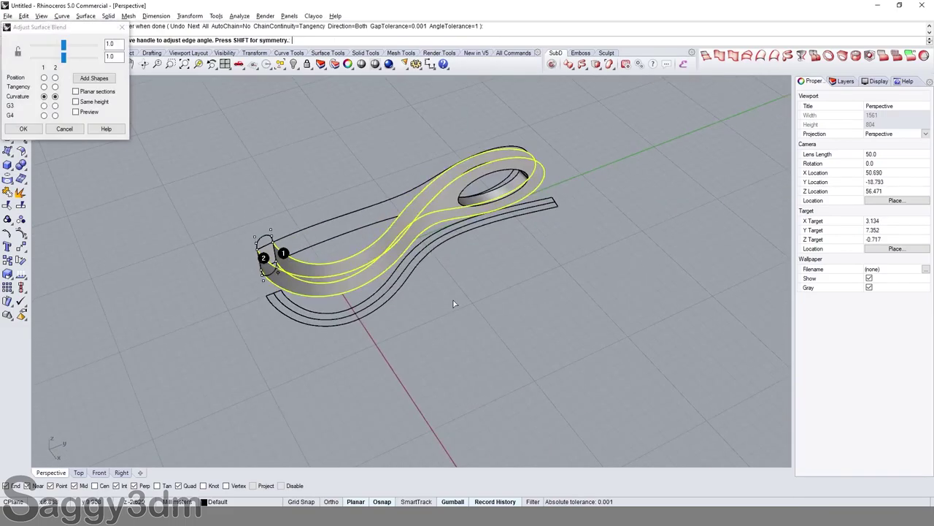
click(100, 113)
click(94, 101)
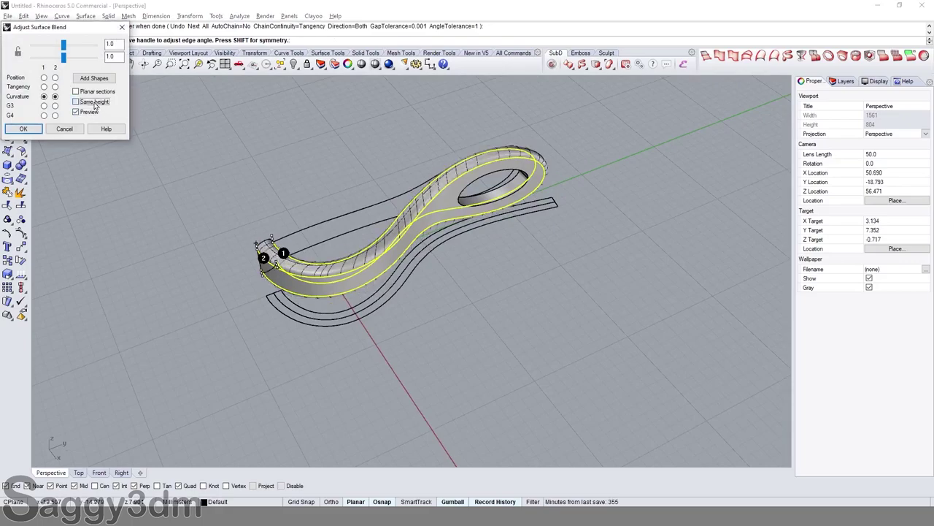
right_drag(438, 292, 481, 278)
scroll(467, 278, up, 5)
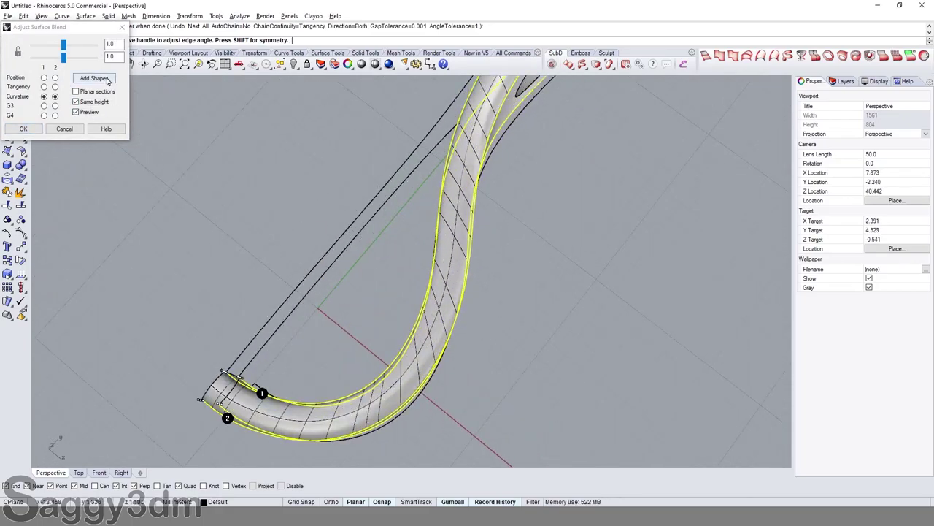
click(93, 78)
click(294, 486)
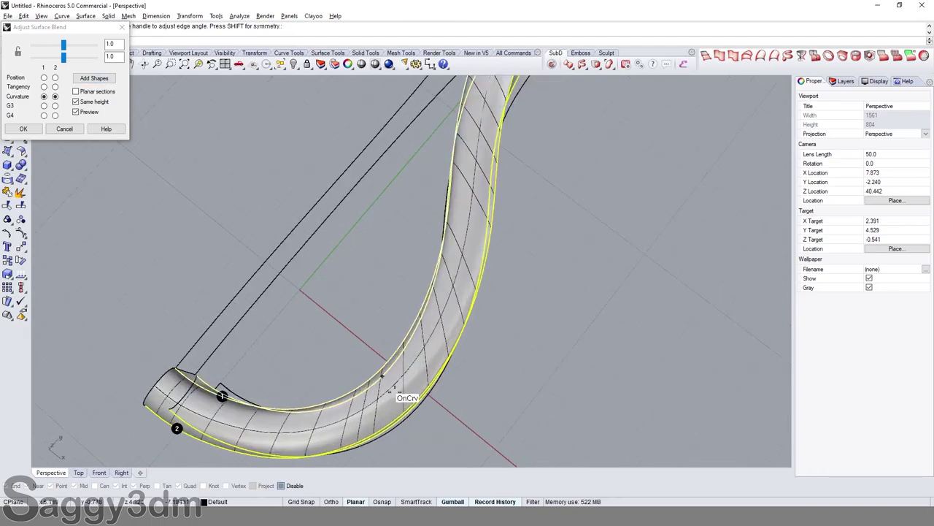
Step: Orbit around the long blend preview to inspect its bend and side profile
scroll(406, 392, up, 5)
right_drag(386, 350, 418, 375)
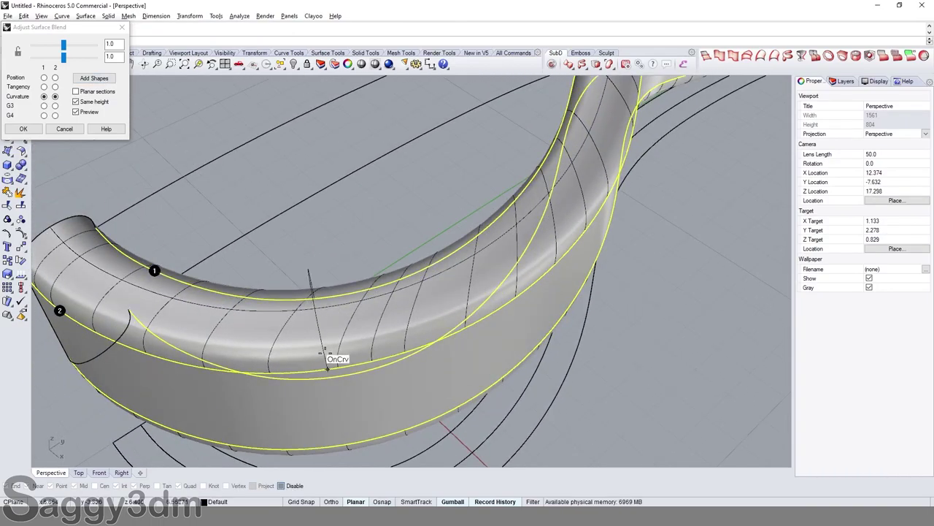
mouse_move(319, 371)
right_down()
mouse_move(428, 297)
mouse_move(428, 323)
mouse_move(533, 223)
mouse_move(499, 247)
right_up()
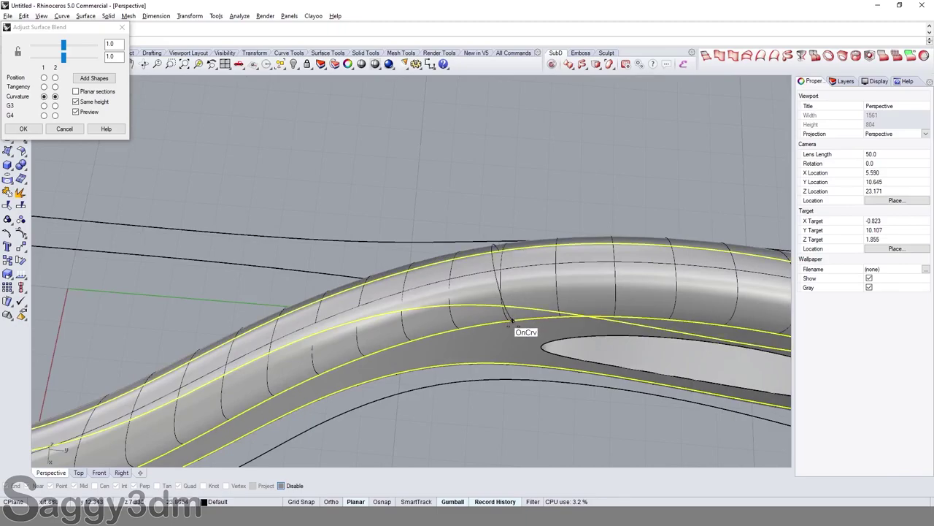
mouse_move(511, 321)
right_down()
mouse_move(522, 202)
mouse_move(543, 321)
mouse_move(427, 211)
right_up()
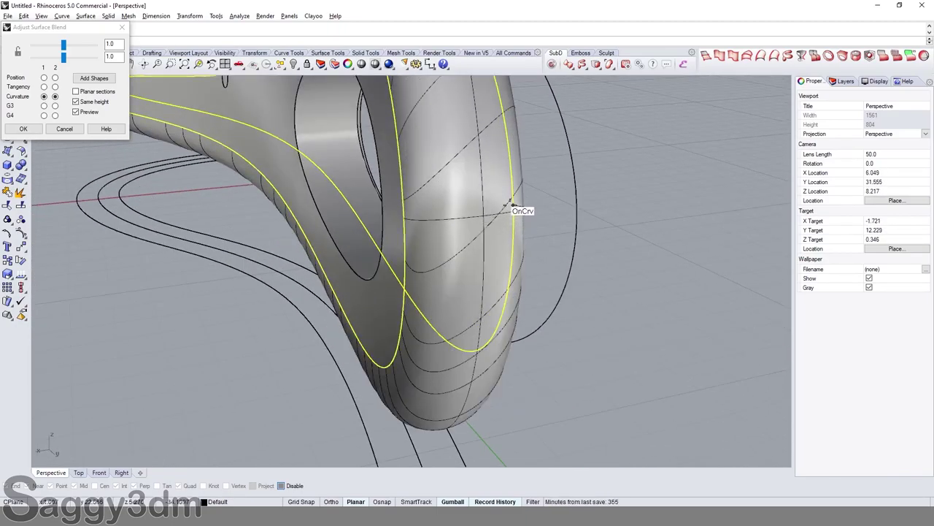
mouse_move(514, 212)
right_down()
mouse_move(551, 220)
mouse_move(567, 209)
mouse_move(521, 192)
mouse_move(487, 224)
mouse_move(448, 218)
mouse_move(380, 244)
mouse_move(396, 259)
mouse_move(511, 285)
mouse_move(515, 330)
right_up()
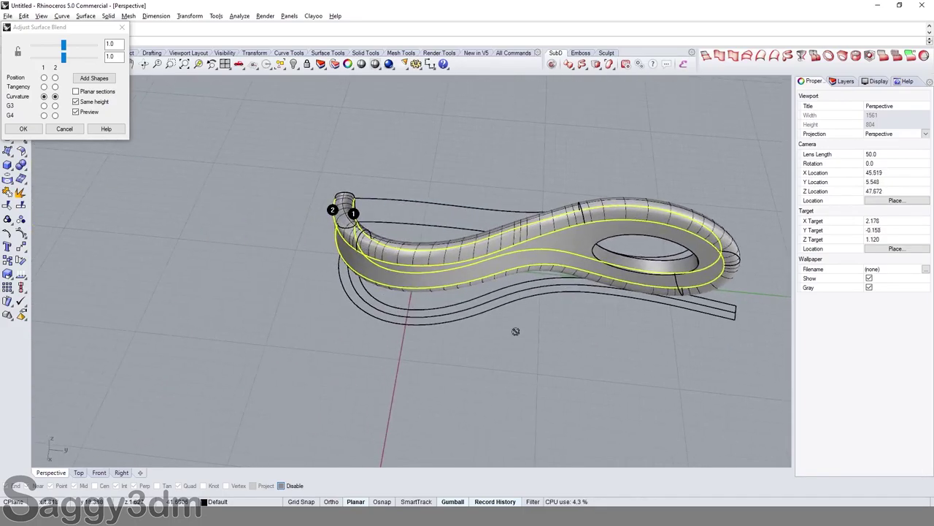
Step: Adjust the blend bulge to 0.574, then to 0.642, checking it from several angles
click(34, 58)
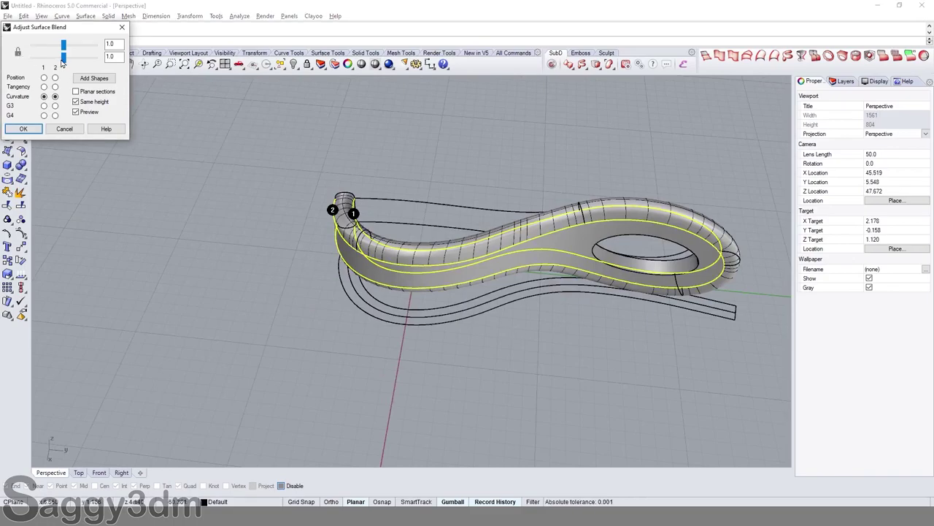
drag(62, 63, 52, 64)
right_drag(395, 241, 446, 227)
scroll(438, 233, up, 5)
right_drag(428, 188, 257, 87)
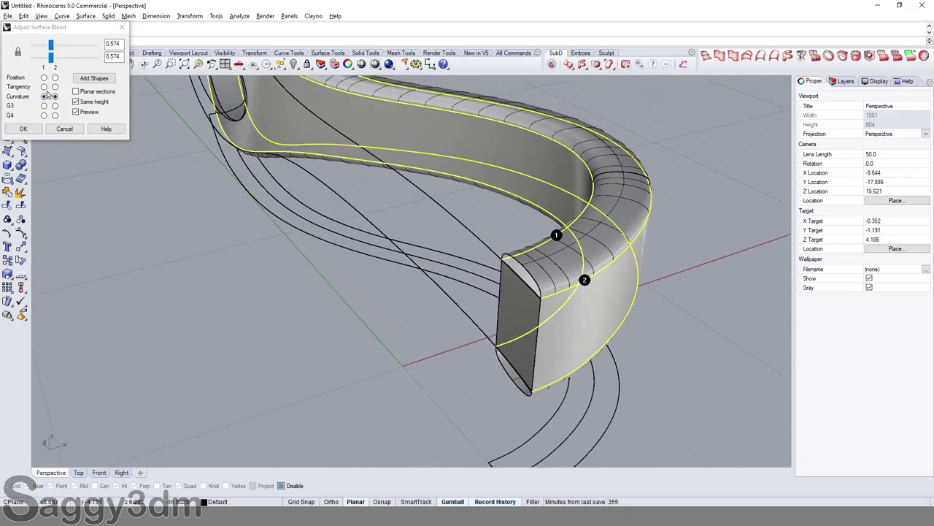
drag(48, 61, 53, 61)
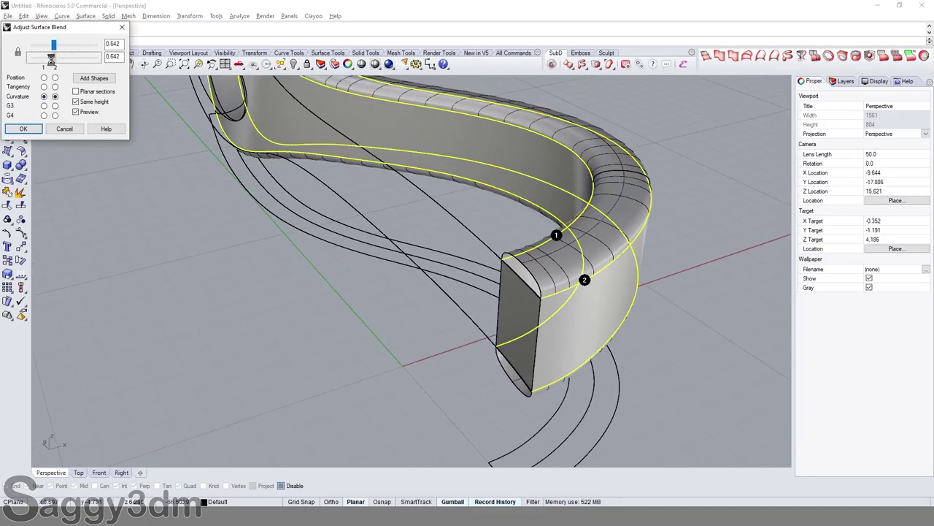
mouse_move(568, 269)
right_down()
mouse_move(422, 217)
mouse_move(605, 349)
mouse_move(595, 333)
mouse_move(507, 324)
mouse_move(416, 291)
mouse_move(423, 298)
mouse_move(390, 271)
mouse_move(323, 254)
mouse_move(480, 243)
mouse_move(408, 220)
right_up()
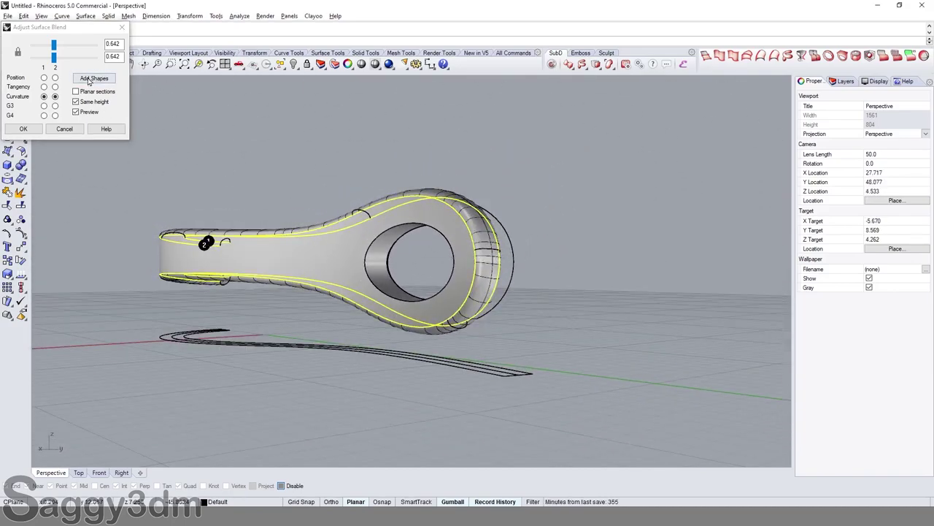
Step: View the adjusted blend from above, then cancel the blend surface
right_drag(476, 263, 495, 283)
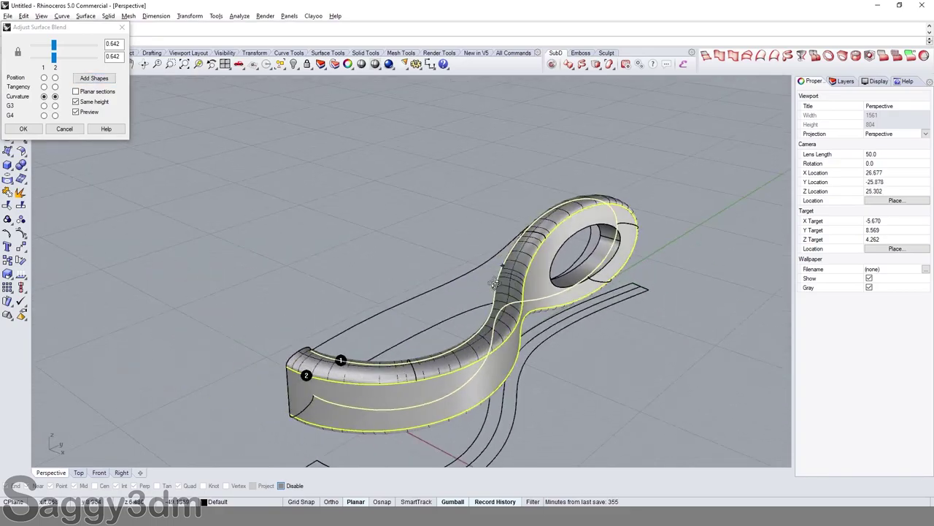
scroll(543, 234, up, 3)
key(Return)
Step: Restart BlendSrf and pick the band's two top edges to blend
mouse_move(553, 240)
right_down()
mouse_move(515, 277)
mouse_move(438, 290)
right_up()
key(Return)
scroll(397, 251, up, 4)
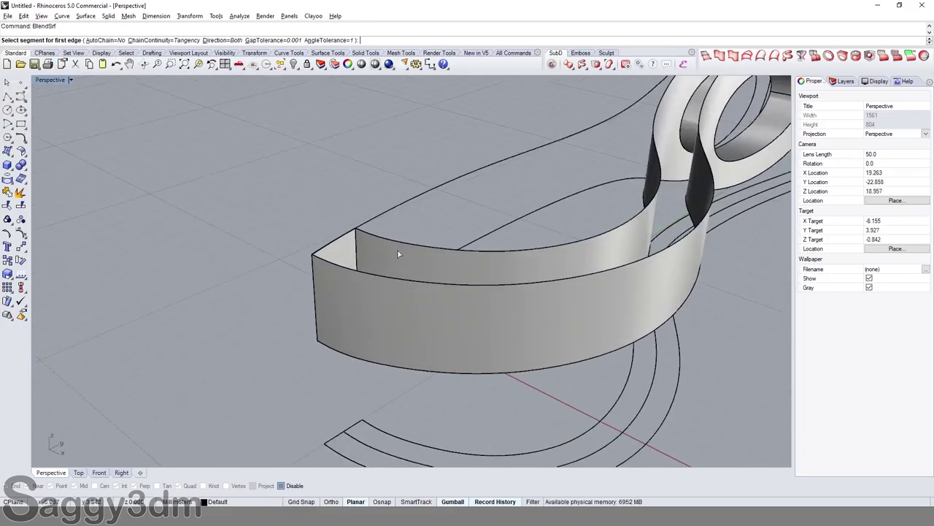
click(388, 260)
click(365, 276)
key(Return)
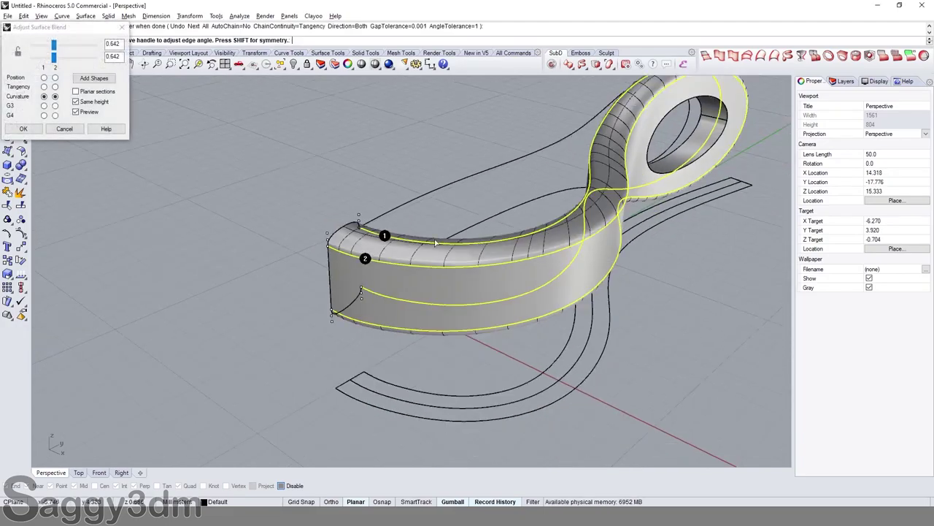
Step: Turn object snaps back on and add a shape section to the blend near the loop
right_drag(365, 276, 374, 249)
right_drag(553, 287, 276, 176)
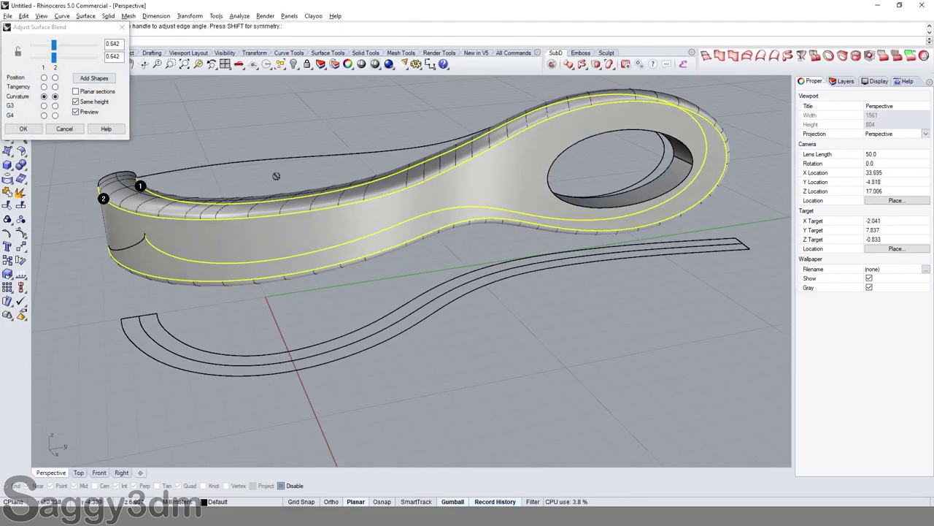
click(282, 486)
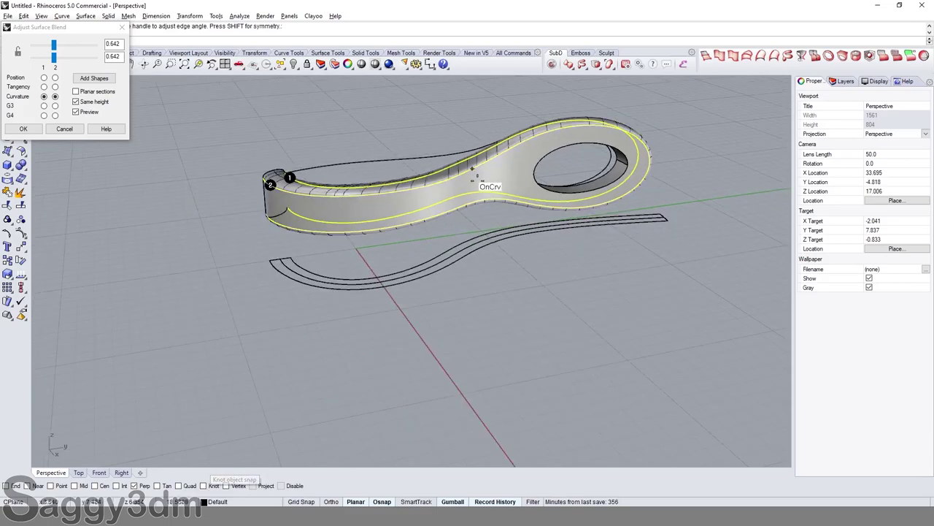
right_drag(380, 307, 469, 246)
scroll(429, 318, up, 5)
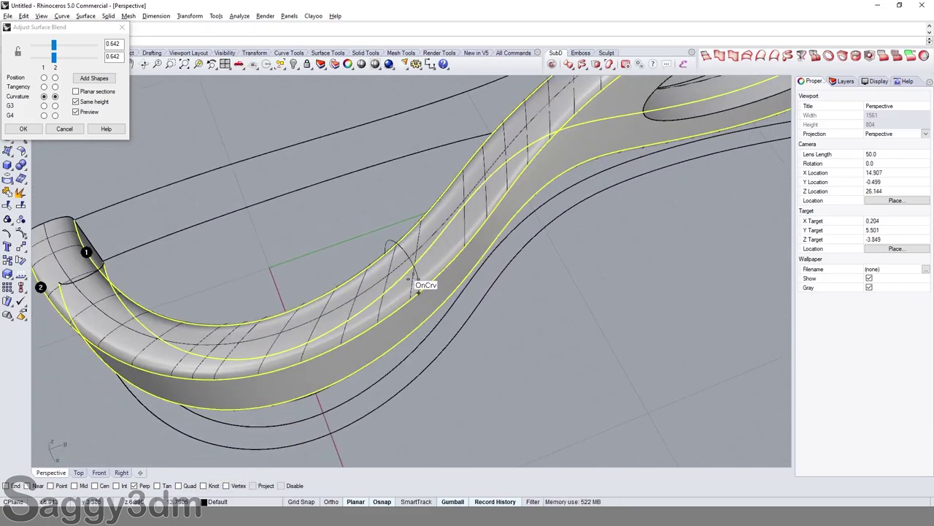
scroll(538, 243, down, 5)
scroll(538, 243, up, 3)
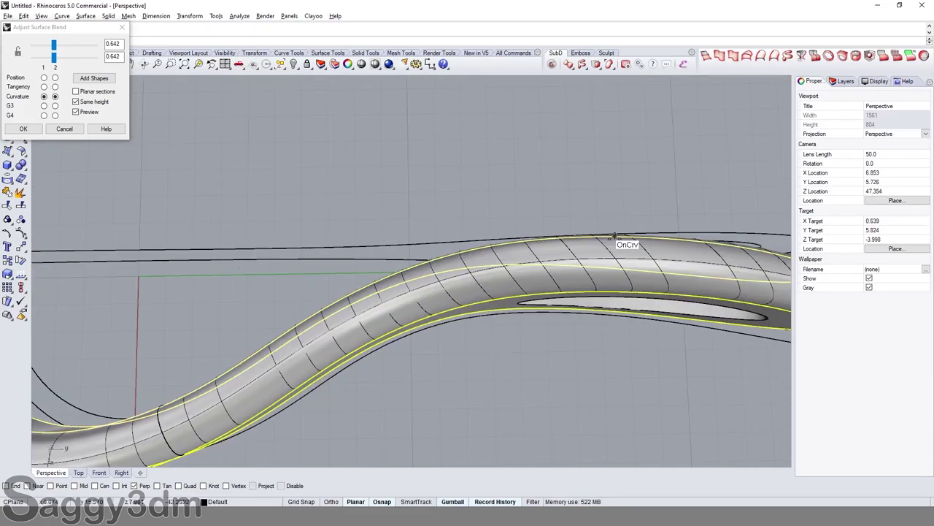
scroll(599, 175, up, 2)
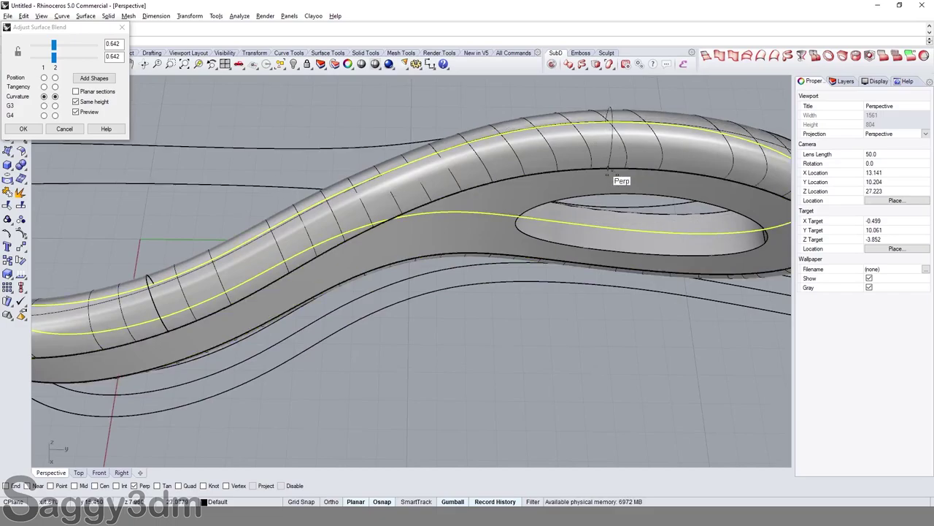
scroll(620, 175, down, 3)
right_drag(620, 175, 599, 214)
scroll(599, 213, up, 3)
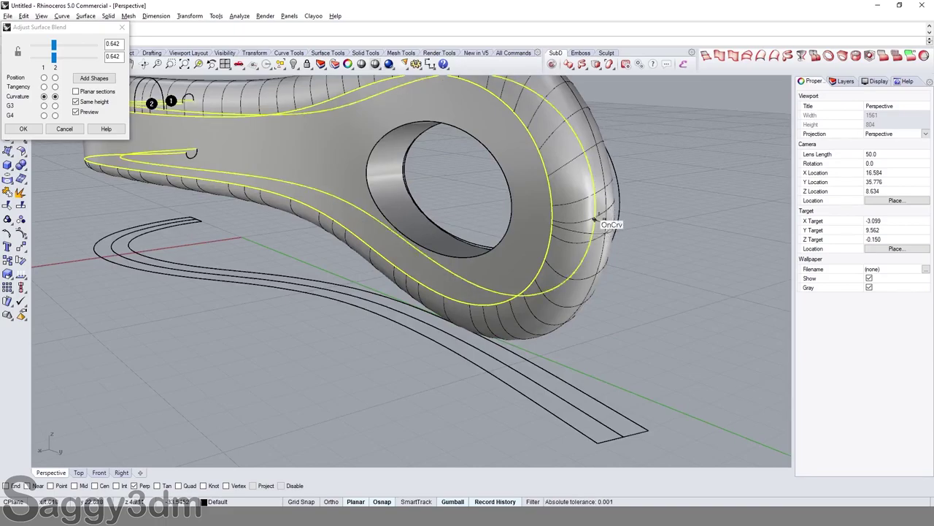
scroll(598, 219, down, 4)
right_drag(568, 259, 526, 188)
scroll(525, 189, up, 4)
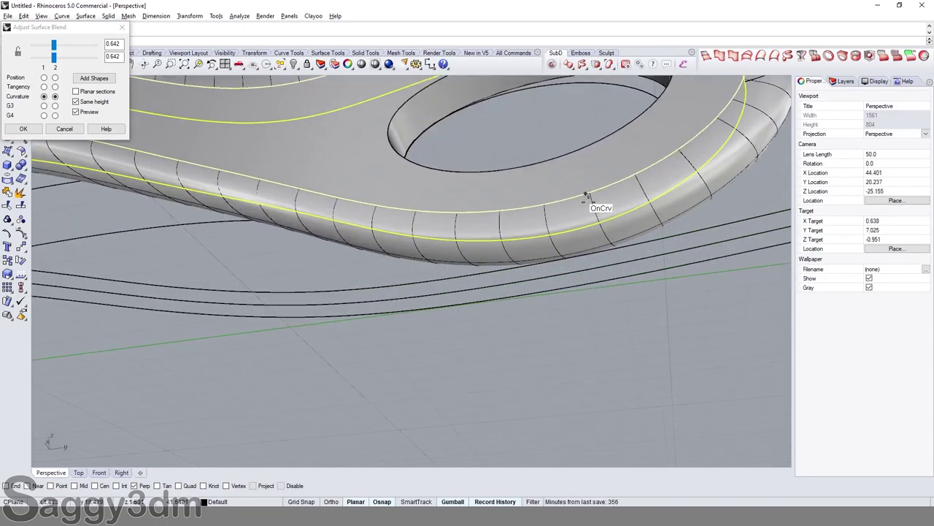
click(607, 188)
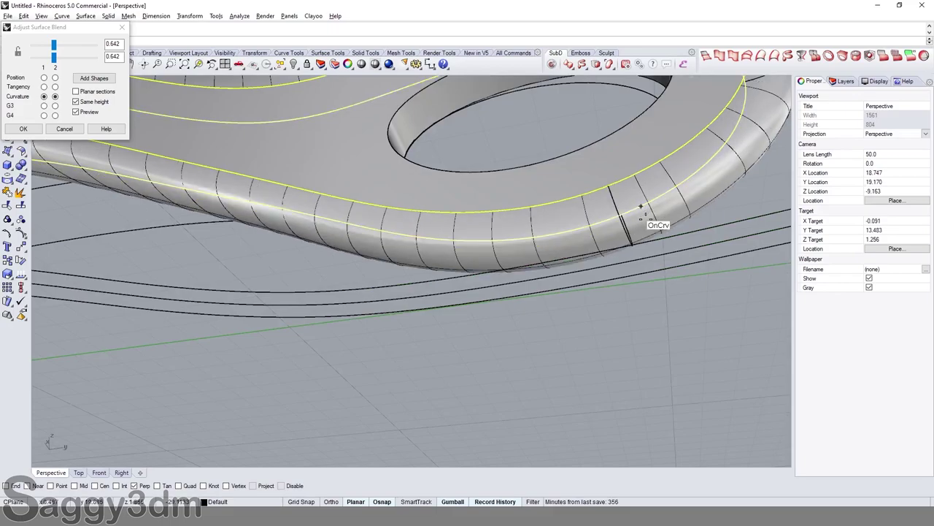
Step: Flatten the blend bulges to 0.423 and 0.401, accept it, then undo it
scroll(625, 215, down, 4)
mouse_move(625, 215)
right_down()
mouse_move(576, 305)
mouse_move(570, 287)
mouse_move(482, 290)
right_up()
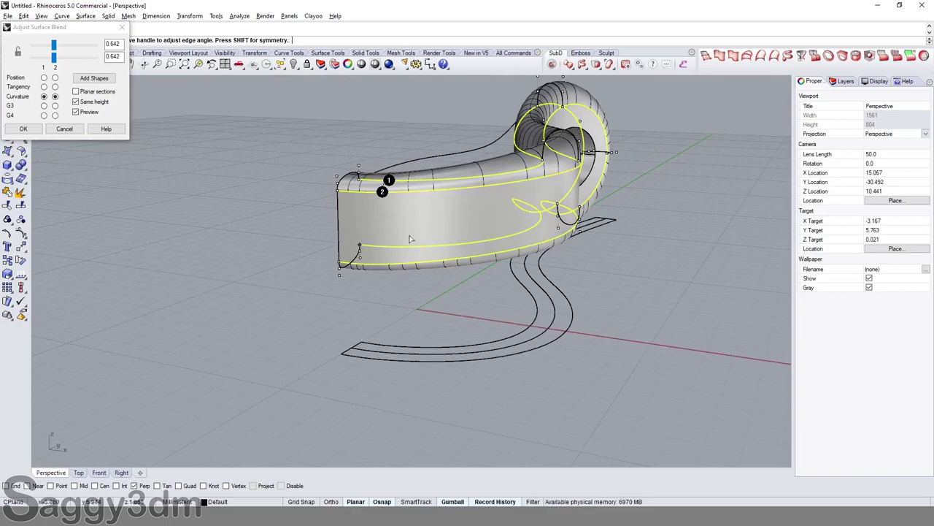
scroll(405, 228, up, 2)
right_drag(405, 228, 669, 163)
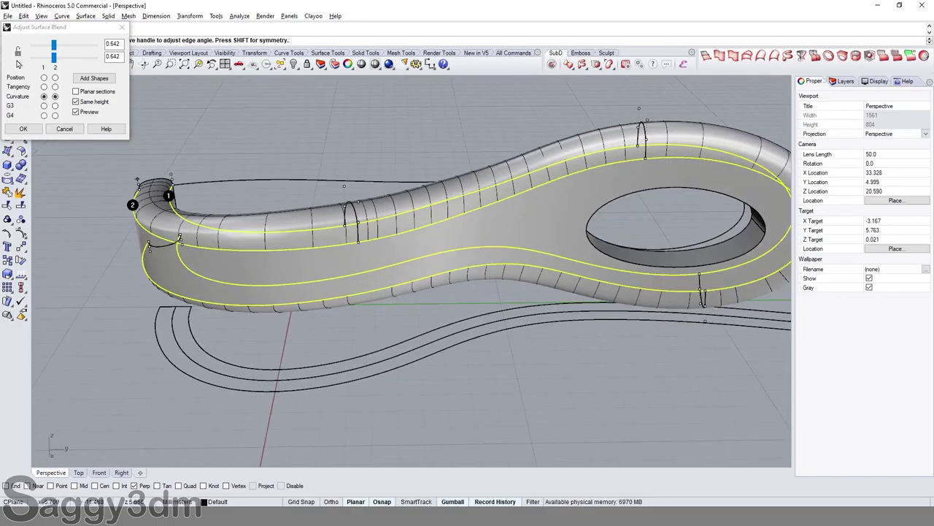
shift+right_drag(574, 232, 262, 140)
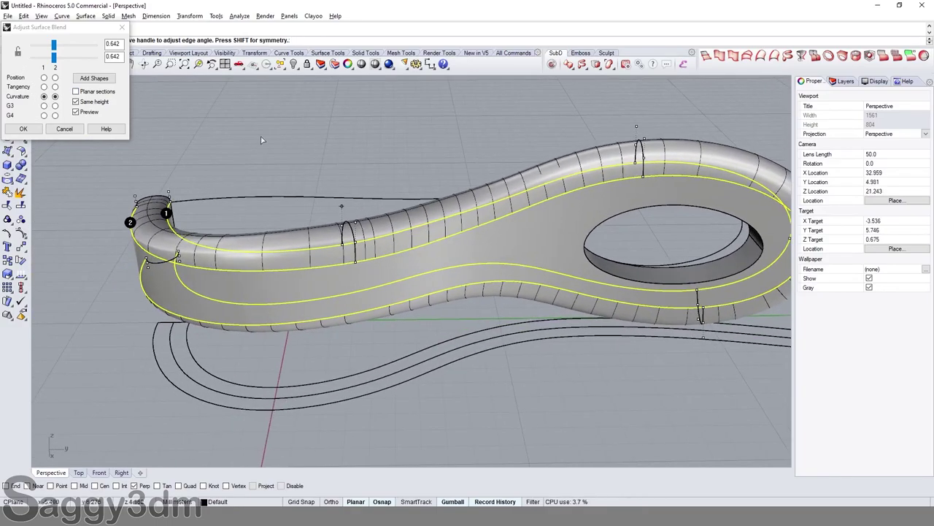
drag(53, 60, 56, 64)
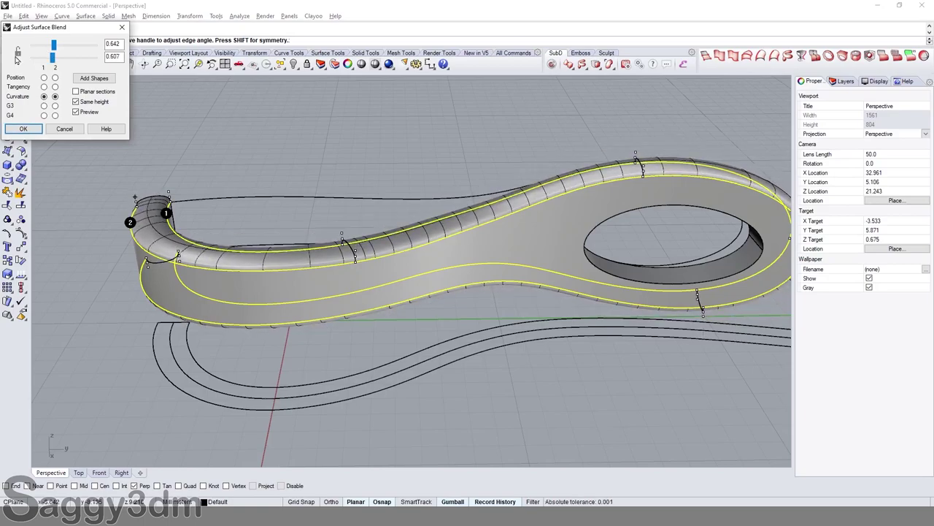
drag(52, 64, 44, 64)
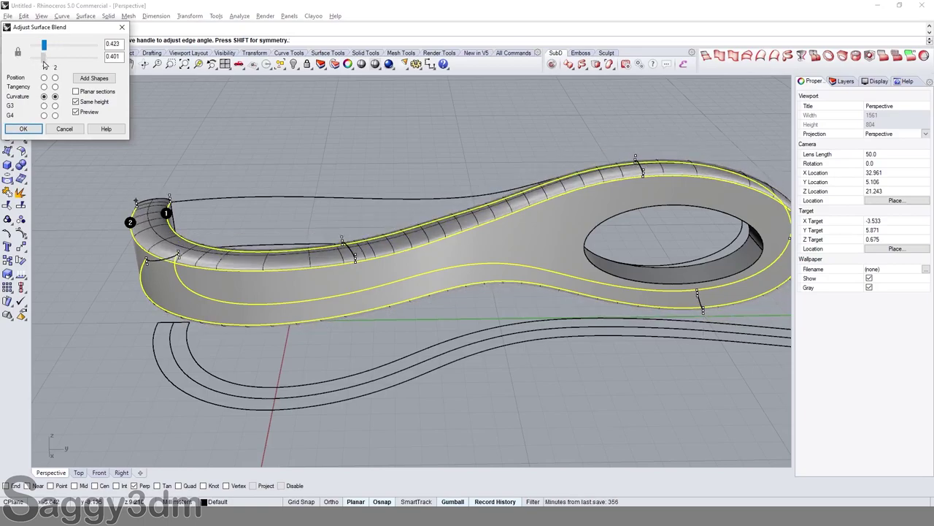
right_drag(307, 99, 211, 92)
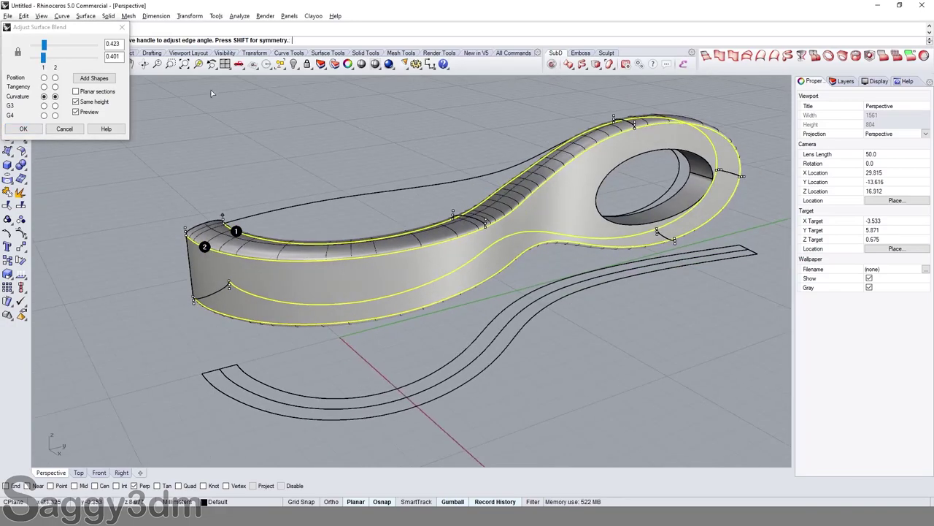
double_click(113, 43)
key(Return)
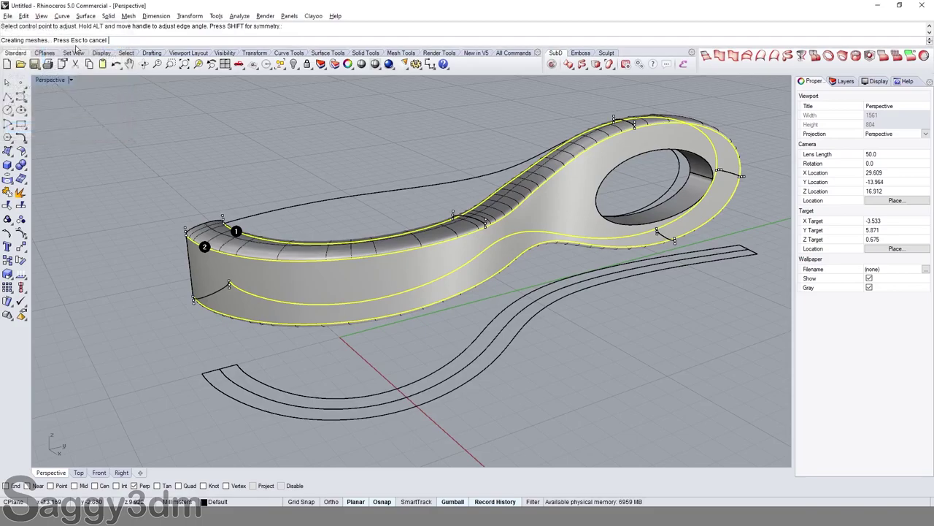
key(ctrl+z)
Step: Run BlendSrf on the band's two top edges, previewing a blend with both values at 1.0
shift+right_drag(216, 223, 288, 207)
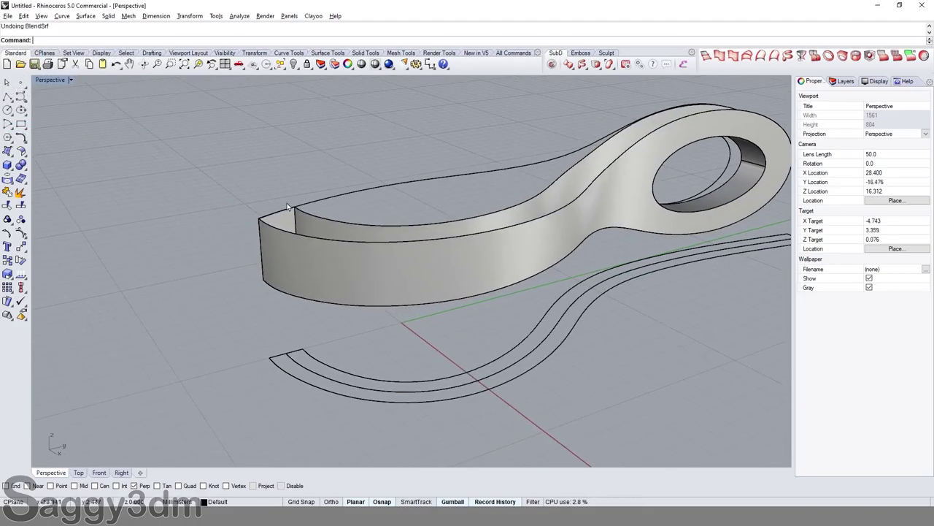
text(BleCrv)
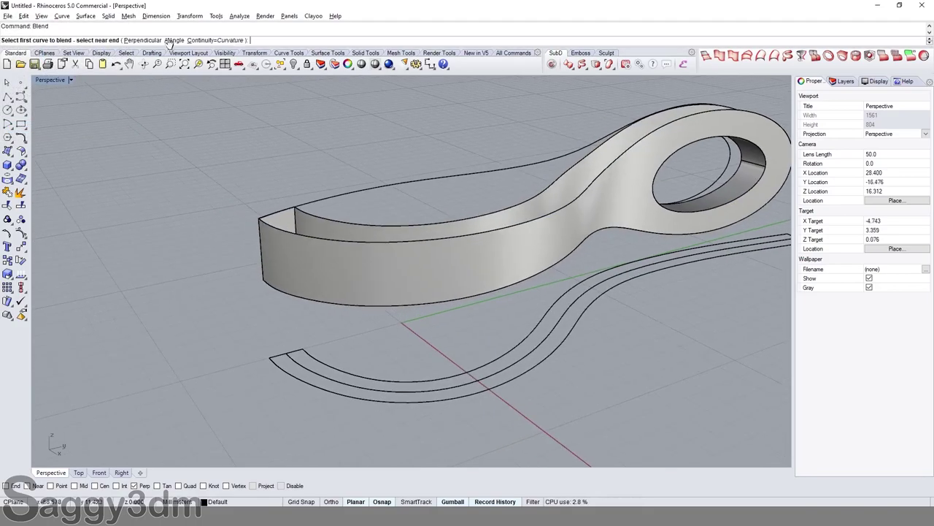
key(Return)
key(Down)
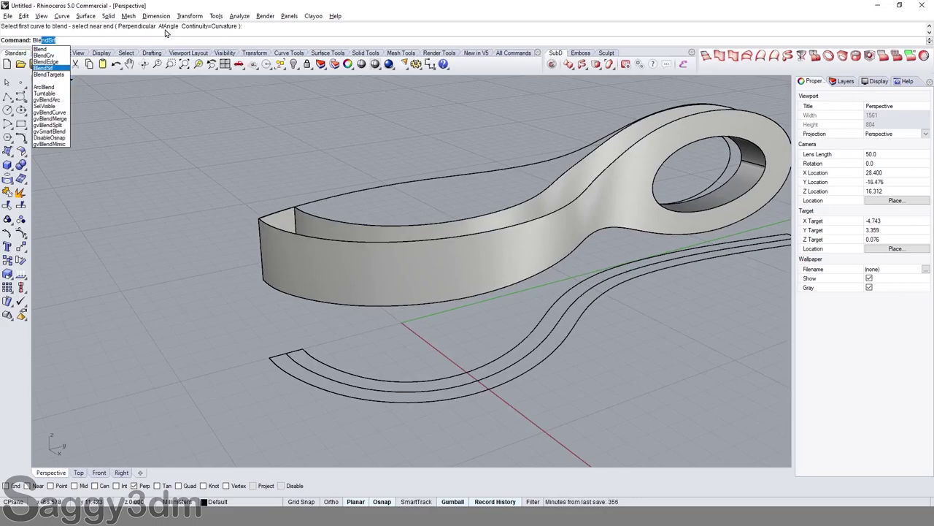
key(Return)
click(306, 213)
click(301, 232)
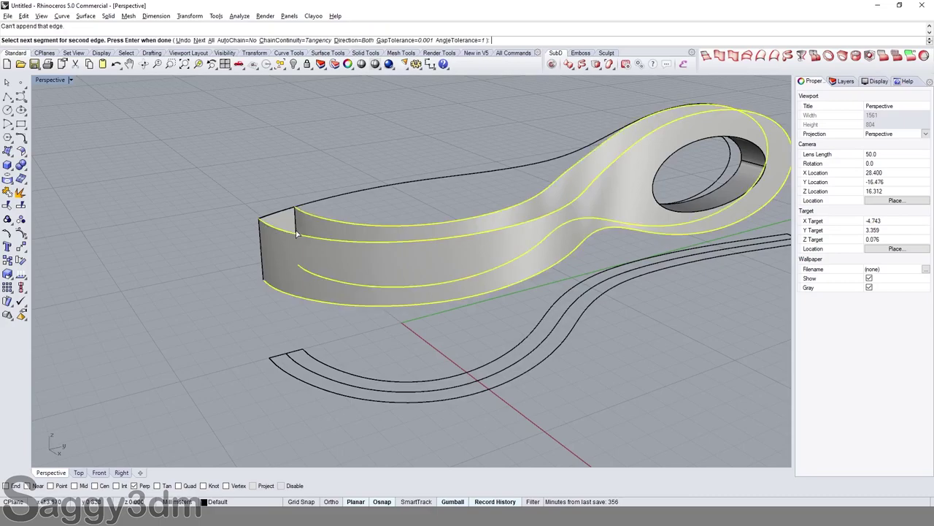
key(Return)
right_drag(553, 222, 334, 218)
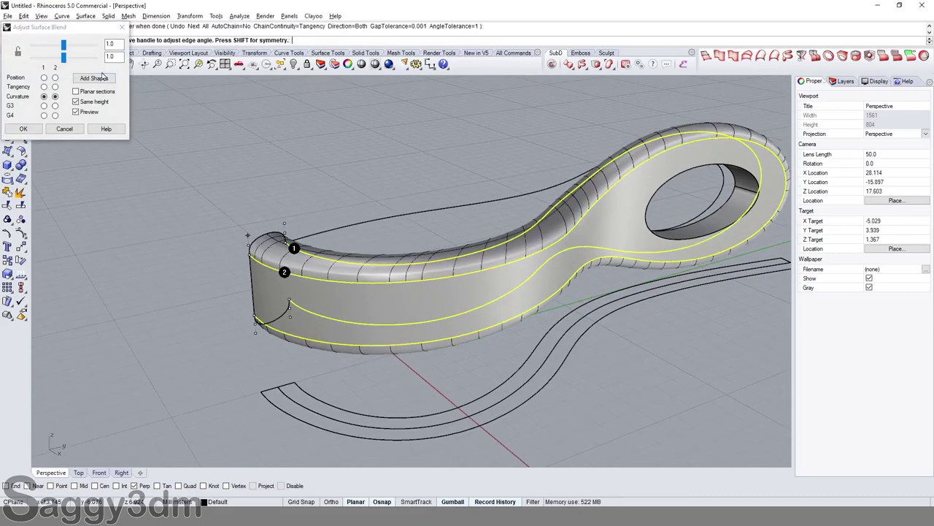
Step: Slide the blend seam slightly along the band edge
right_drag(511, 292, 438, 278)
scroll(429, 287, up, 5)
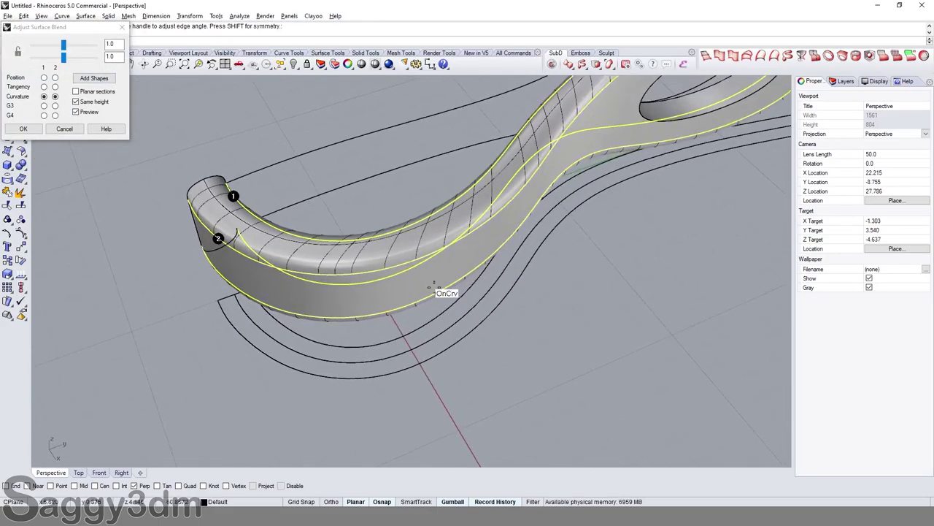
scroll(429, 287, up, 3)
scroll(431, 285, down, 1)
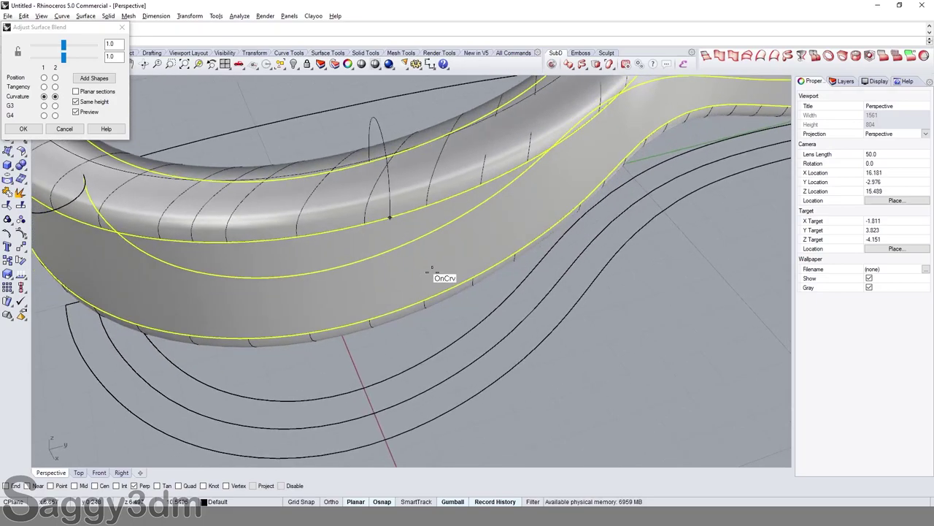
right_drag(431, 273, 423, 263)
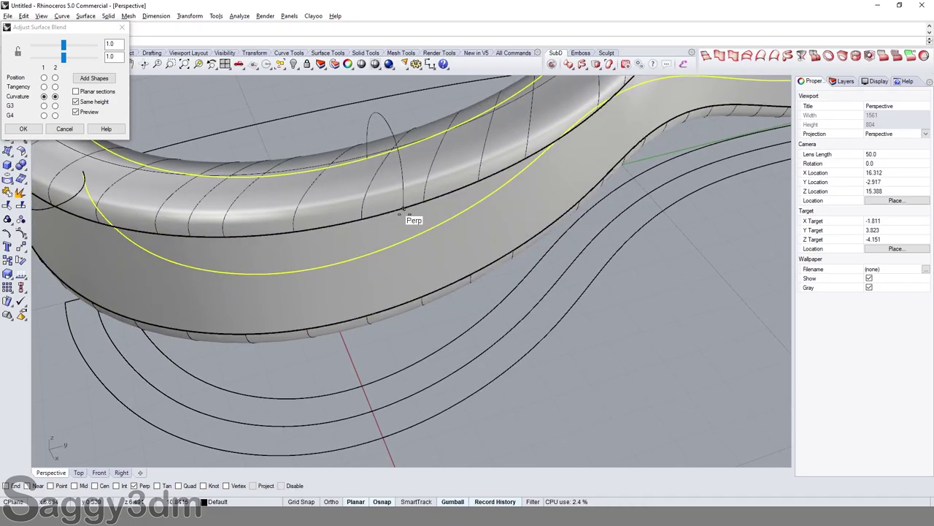
scroll(427, 216, down, 5)
mouse_move(563, 198)
shift+right_down()
mouse_move(444, 213)
mouse_move(489, 195)
mouse_move(472, 199)
shift+right_up()
scroll(444, 213, up, 3)
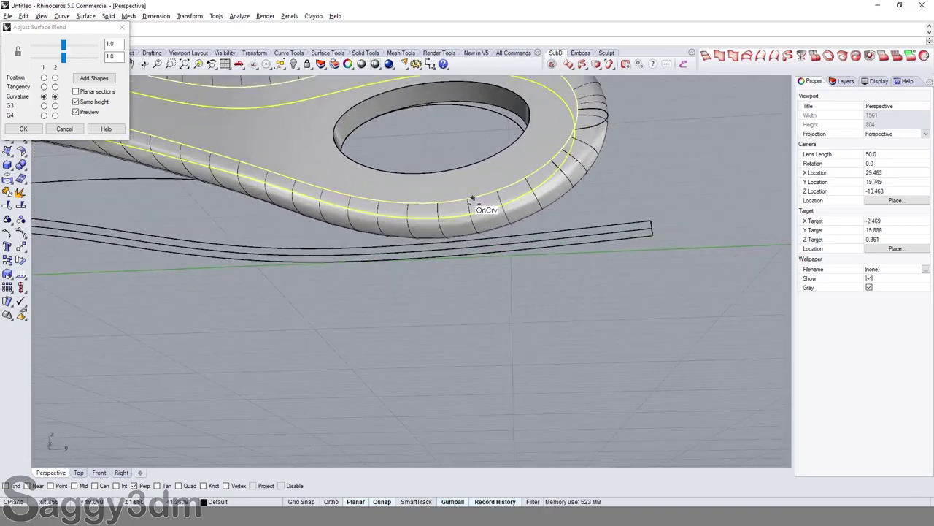
scroll(471, 198, up, 2)
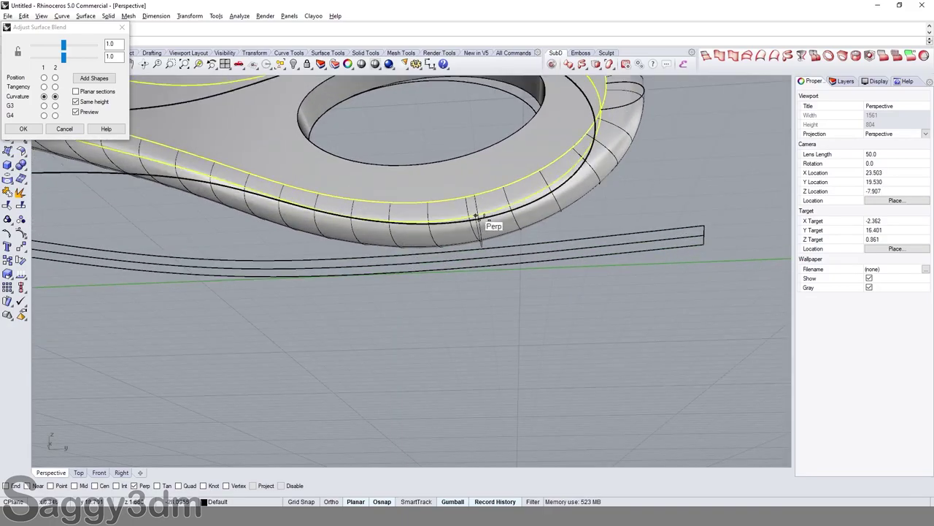
scroll(490, 219, down, 2)
right_drag(494, 214, 517, 257)
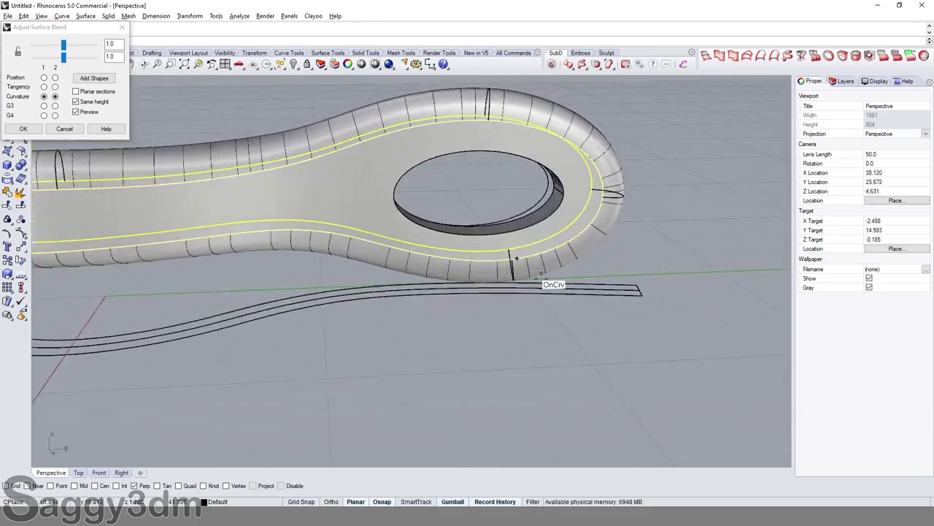
key(Home)
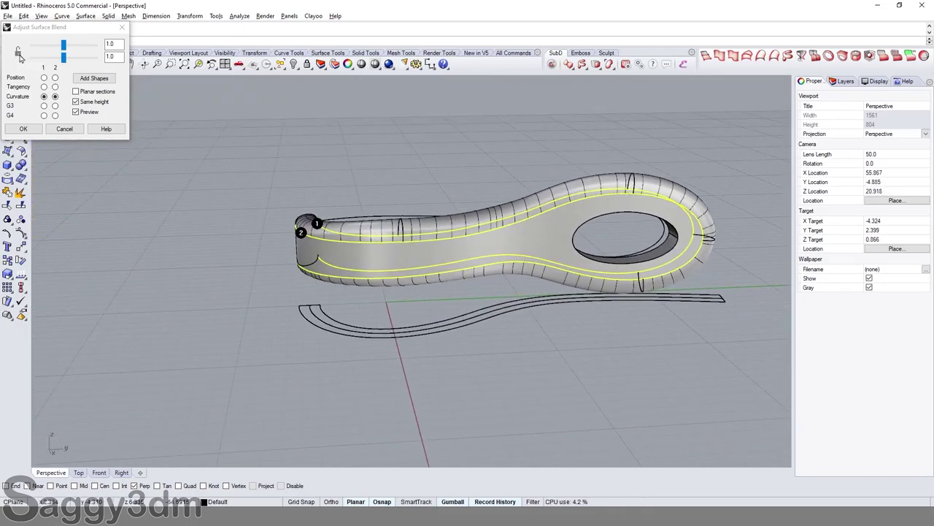
right_drag(529, 207, 554, 180)
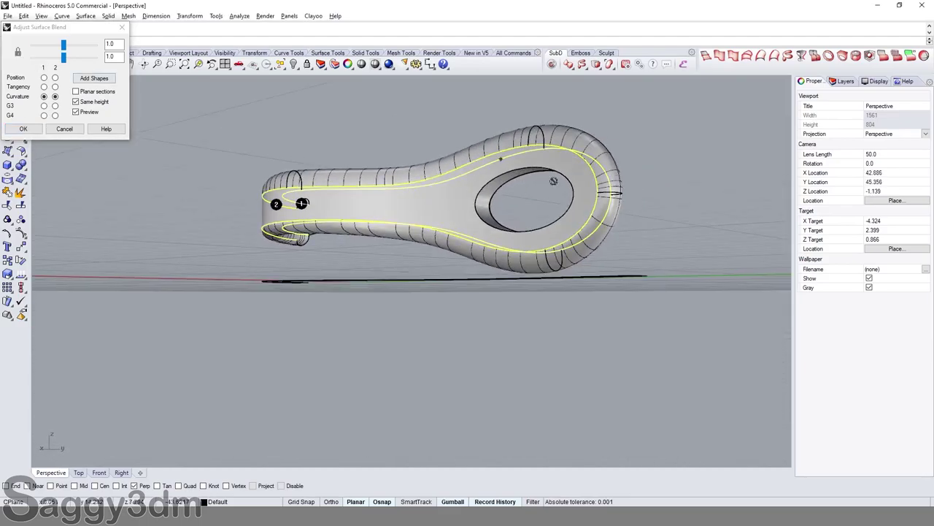
scroll(553, 180, up, 3)
right_drag(607, 276, 434, 304)
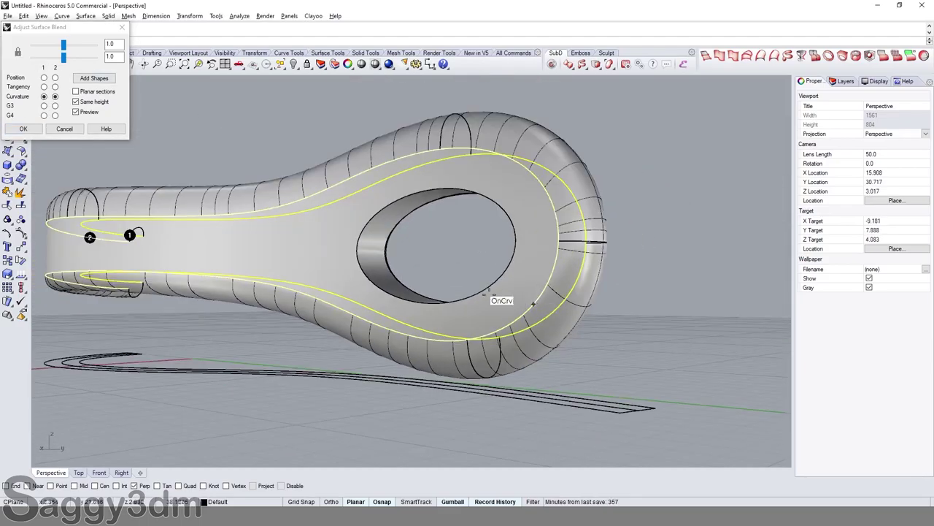
scroll(434, 304, up, 4)
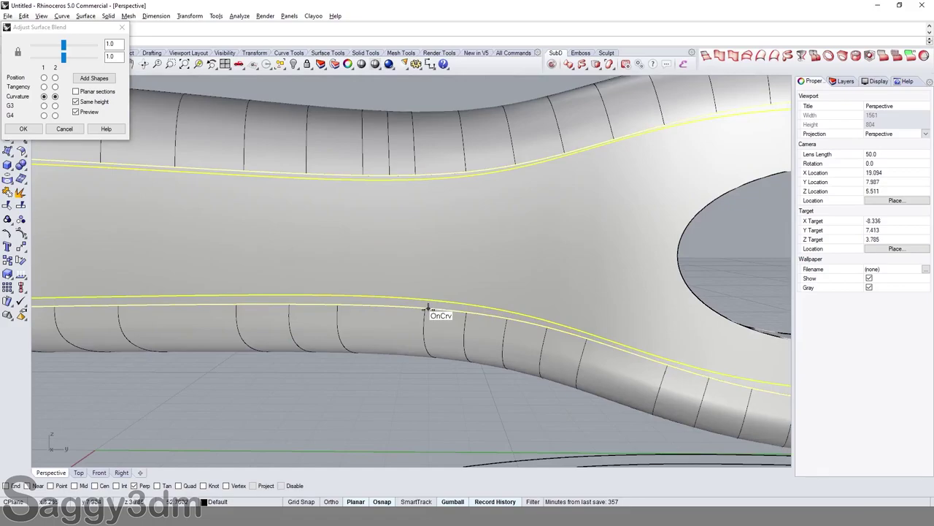
drag(431, 301, 435, 301)
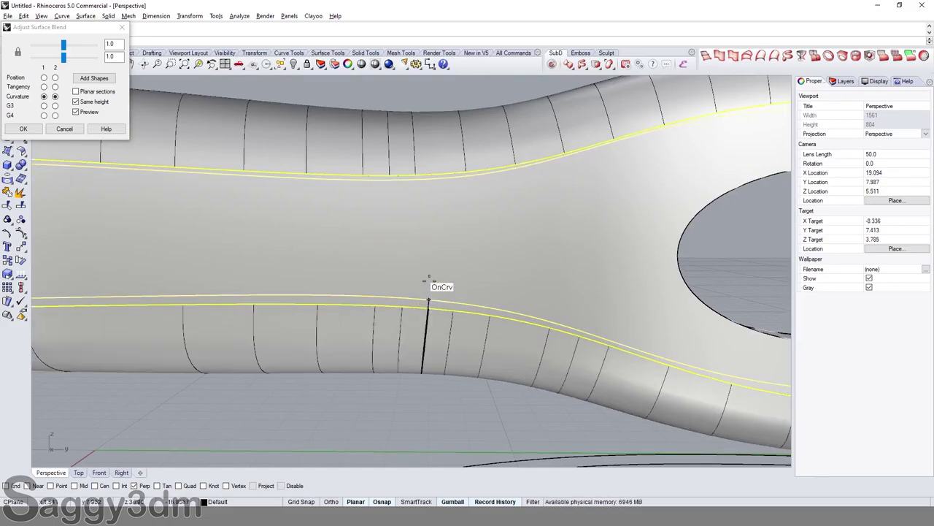
Step: Lower both linked bulge values from 1.0 to 0.779 for a flatter top
scroll(442, 281, down, 8)
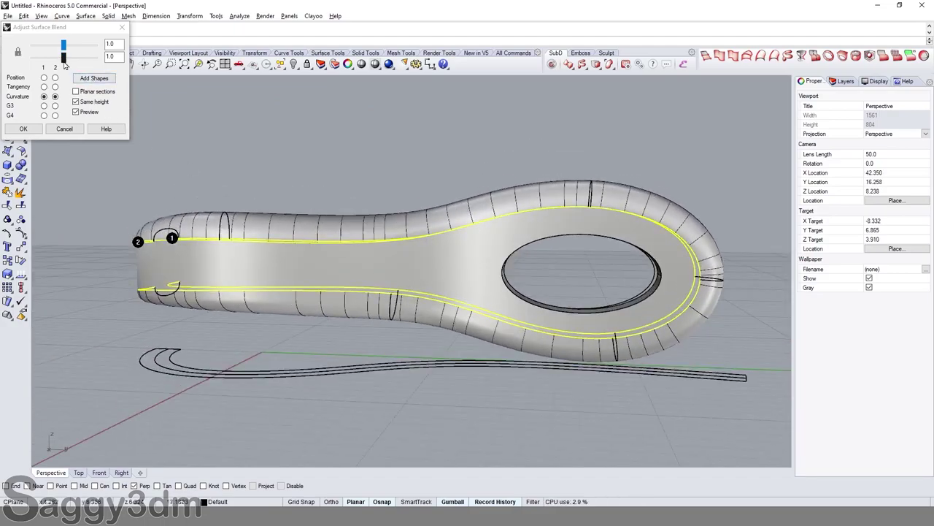
drag(63, 60, 58, 60)
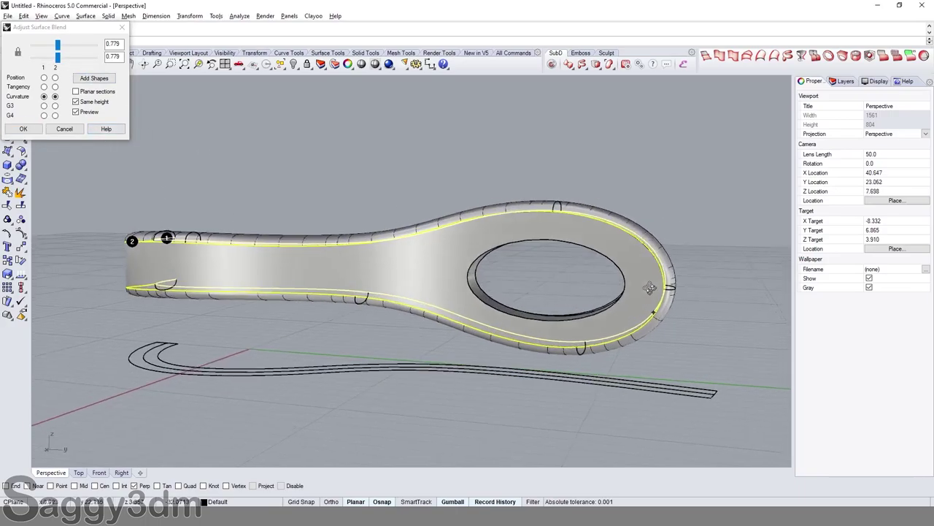
scroll(675, 289, up, 3)
scroll(667, 286, up, 3)
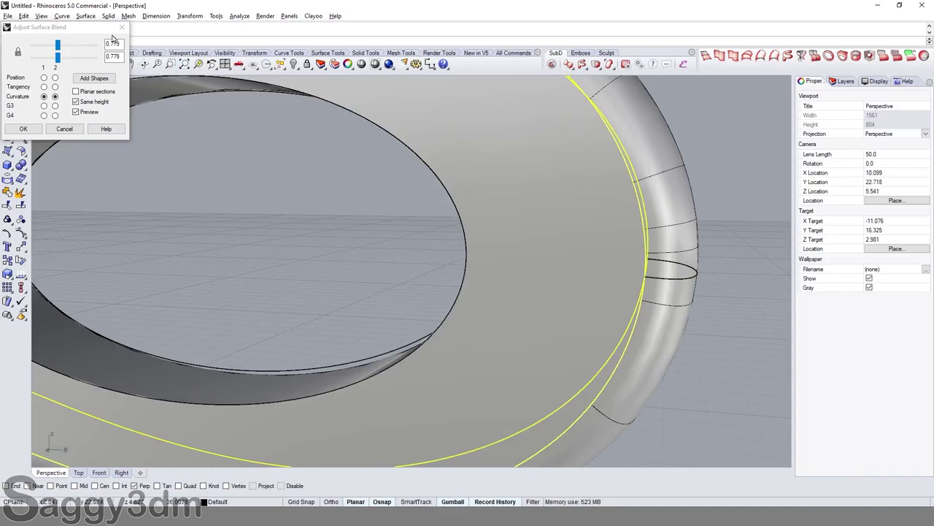
drag(84, 27, 101, 97)
Step: Finish adding shape sections and inspect the blend sections around the model
scroll(374, 219, down, 3)
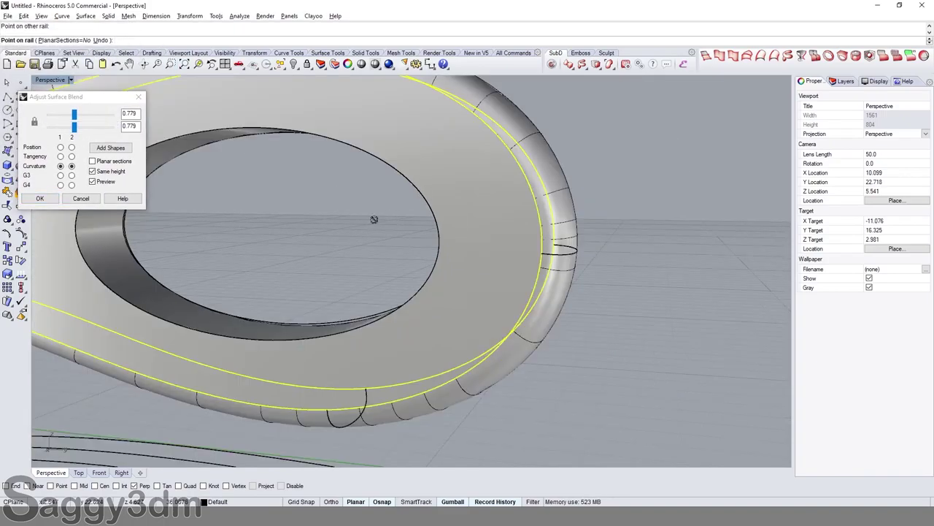
key(Return)
scroll(606, 277, down, 3)
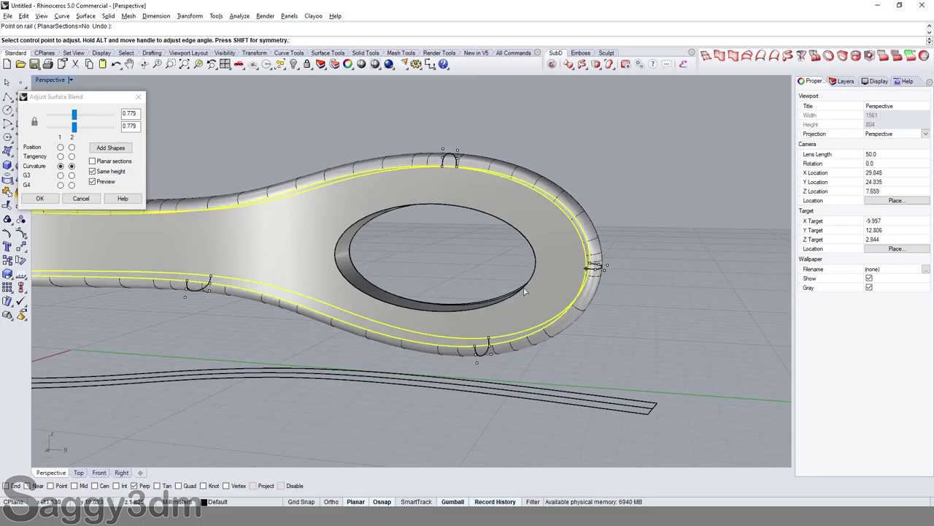
scroll(524, 287, down, 2)
mouse_move(384, 257)
right_down()
mouse_move(465, 270)
mouse_move(438, 232)
right_up()
scroll(253, 252, up, 2)
scroll(254, 252, up, 3)
scroll(254, 252, down, 3)
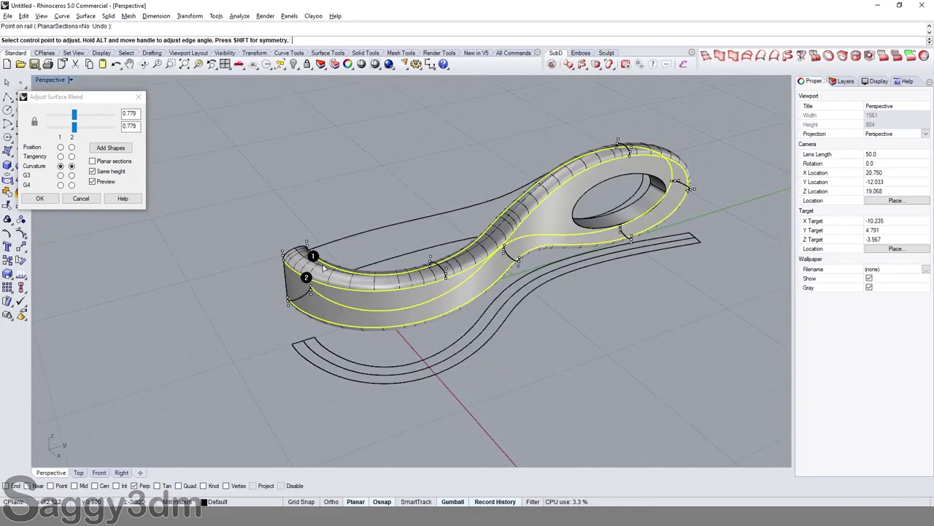
mouse_move(253, 251)
right_down()
mouse_move(445, 263)
mouse_move(643, 186)
right_up()
mouse_move(661, 274)
right_down()
mouse_move(417, 192)
mouse_move(591, 200)
right_up()
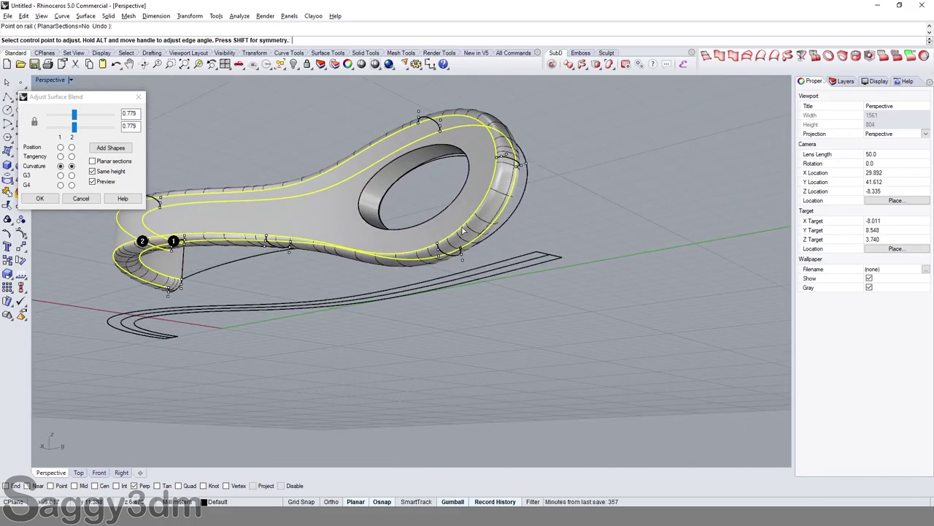
scroll(571, 272, up, 1)
scroll(571, 272, up, 2)
scroll(571, 272, up, 2)
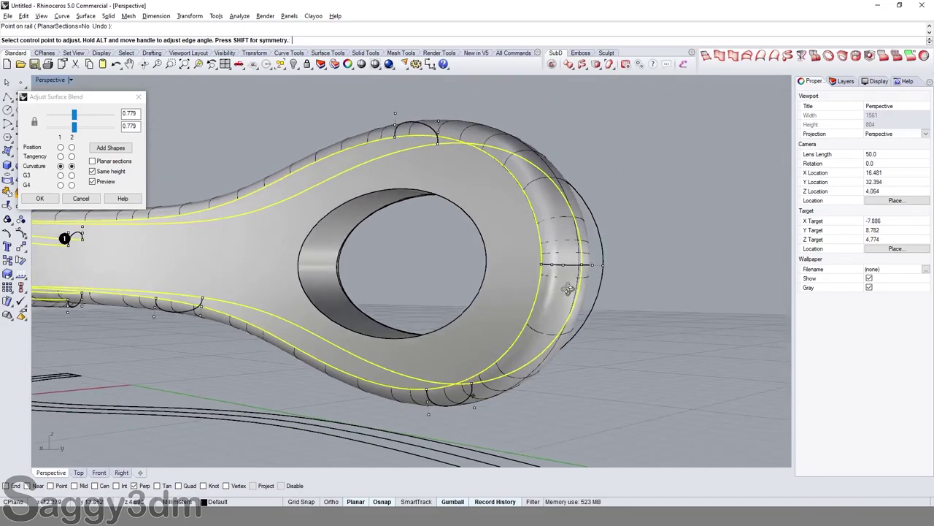
scroll(585, 297, up, 1)
Step: Review the handle blend from several angles and commit the blend surface
mouse_move(235, 359)
shift+right_down()
mouse_move(371, 330)
mouse_move(427, 344)
shift+right_up()
scroll(438, 343, up, 2)
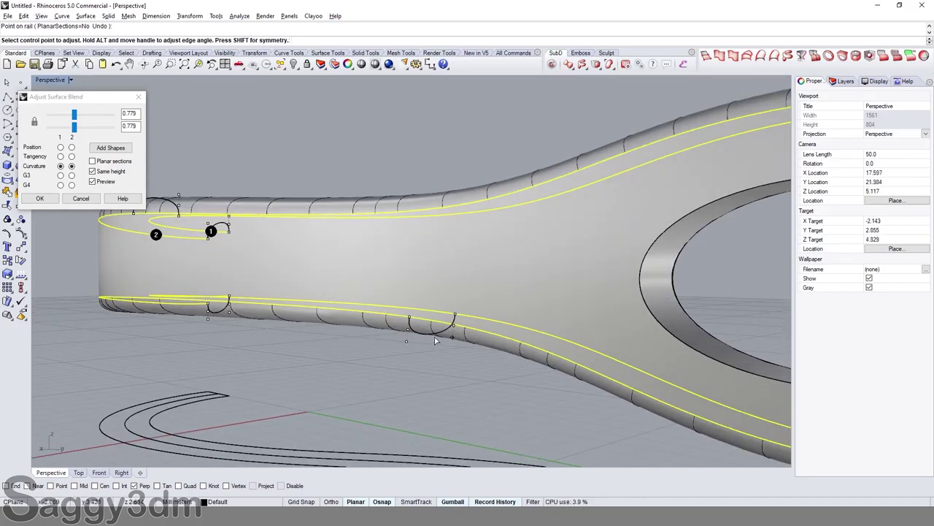
scroll(436, 340, up, 2)
scroll(406, 333, up, 2)
scroll(398, 330, up, 2)
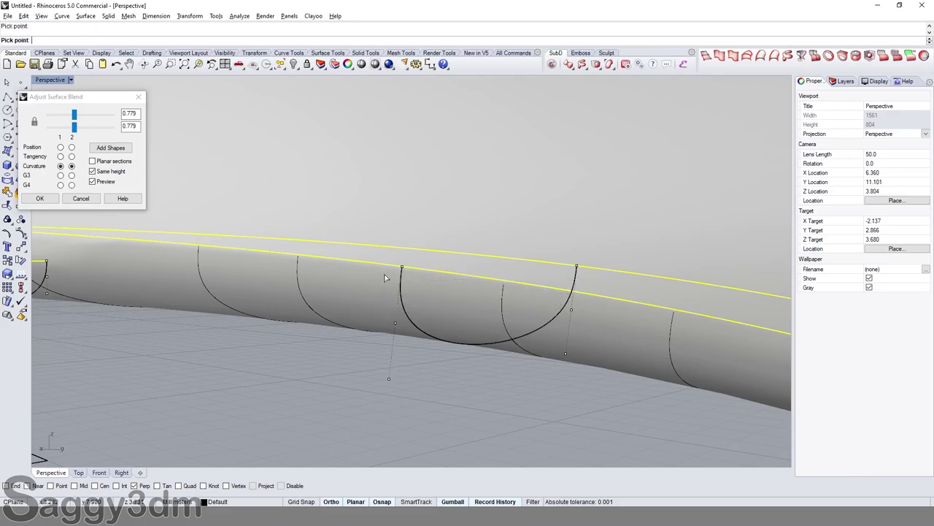
scroll(507, 327, down, 3)
mouse_move(507, 328)
right_down()
mouse_move(421, 327)
mouse_move(511, 319)
mouse_move(486, 317)
mouse_move(333, 321)
right_up()
scroll(292, 317, up, 2)
scroll(291, 319, up, 2)
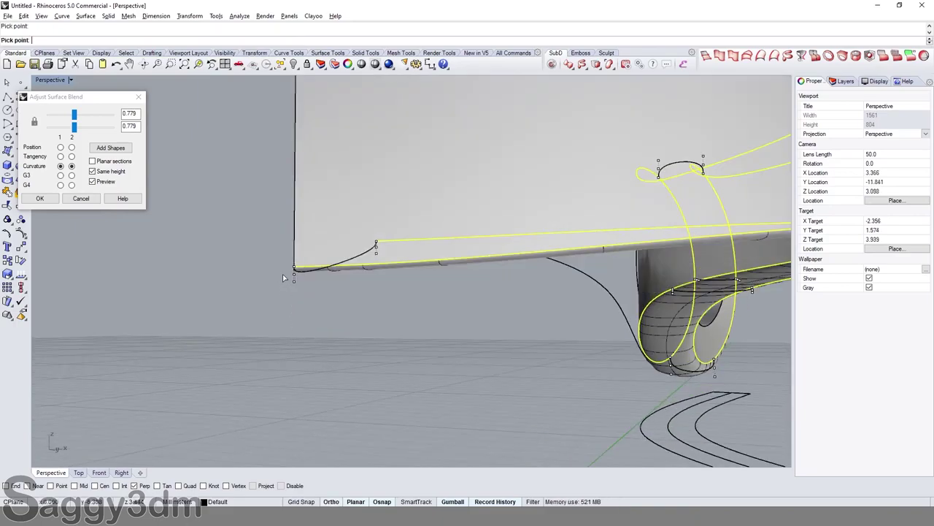
scroll(283, 274, down, 3)
scroll(351, 281, up, 3)
mouse_move(283, 274)
right_down()
mouse_move(417, 286)
mouse_move(380, 319)
right_up()
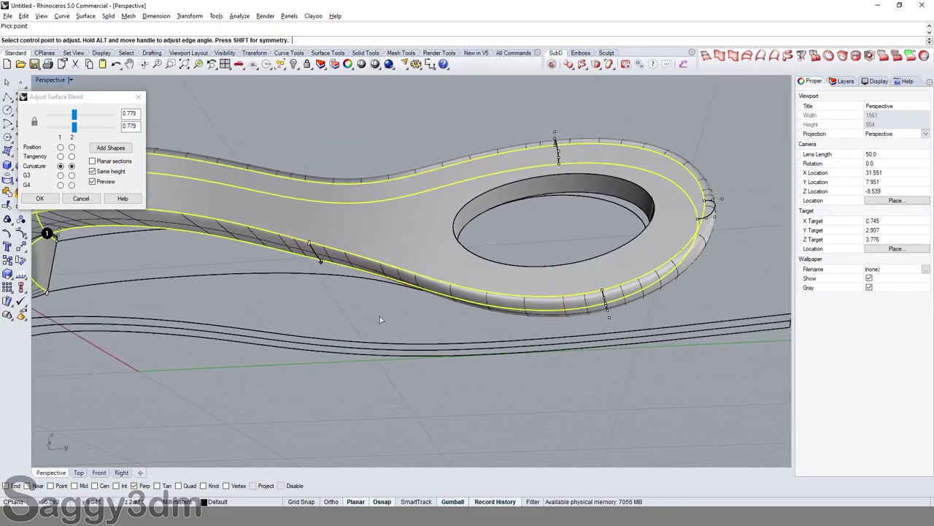
mouse_move(506, 346)
right_down()
mouse_move(511, 404)
mouse_move(564, 425)
mouse_move(621, 398)
mouse_move(585, 401)
mouse_move(541, 435)
mouse_move(553, 365)
mouse_move(356, 305)
right_up()
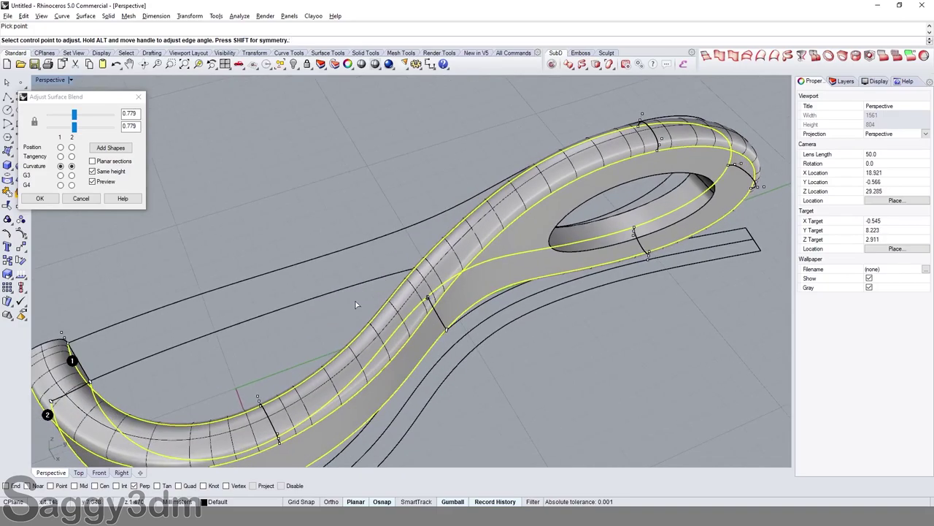
click(41, 199)
scroll(490, 275, down, 5)
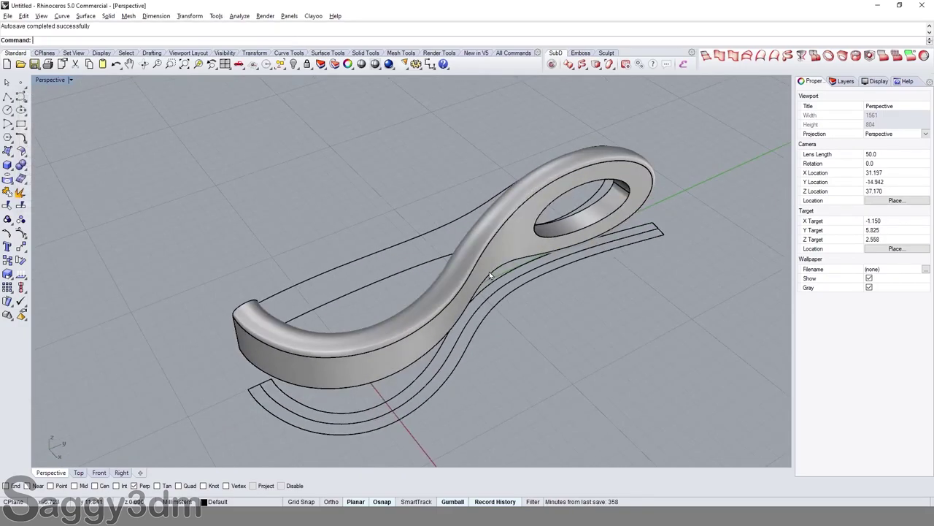
Step: Join the blend and band surfaces into one polysurface
scroll(481, 279, up, 3)
click(481, 280)
click(431, 316)
key(Return)
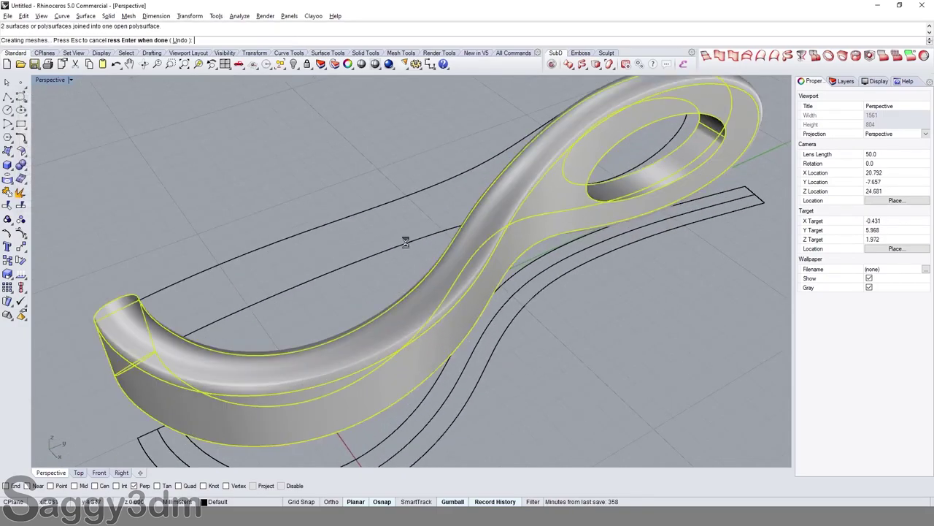
Step: Extract the handle's flat end face and delete it
right_drag(407, 241, 525, 272)
scroll(540, 306, up, 3)
click(612, 227)
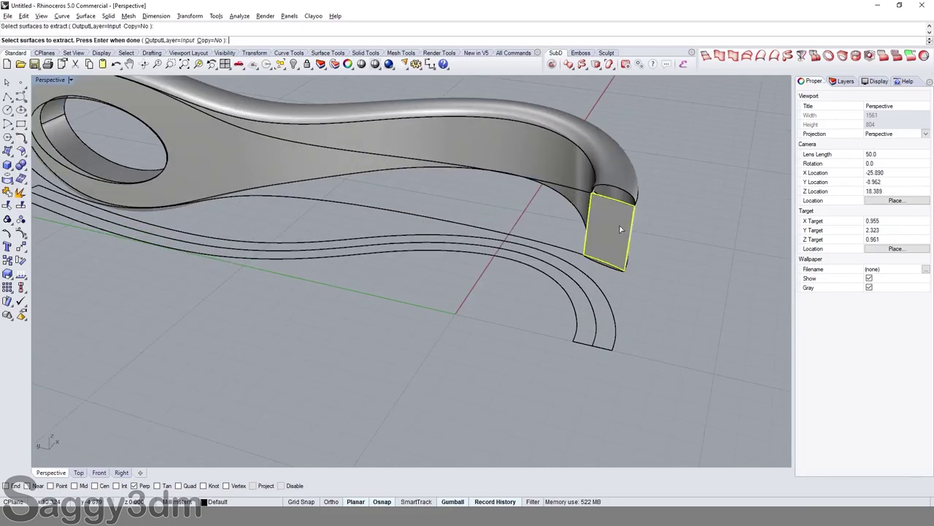
key(Return)
key(Delete)
Step: Mirror the handle across a two-point plane to form the closed loop
click(615, 174)
right_drag(615, 174, 600, 276)
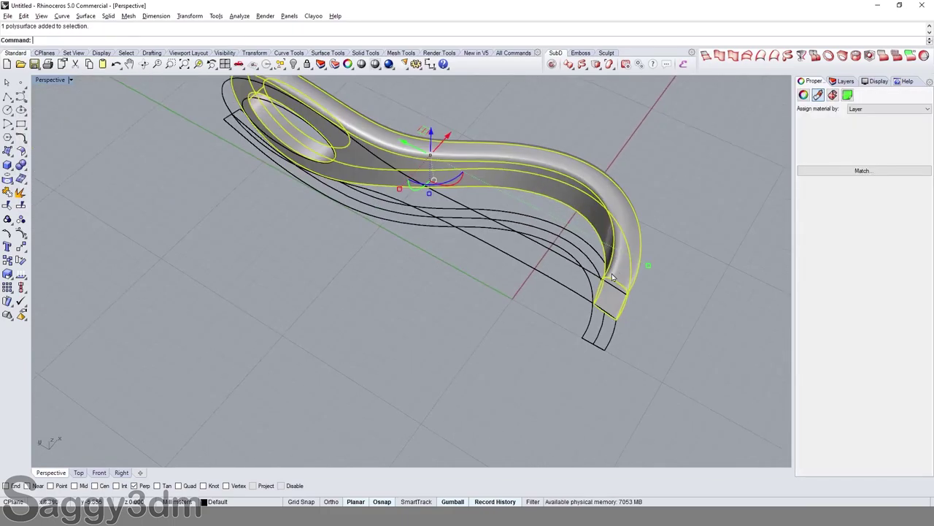
text(mirror)
key(Return)
click(600, 276)
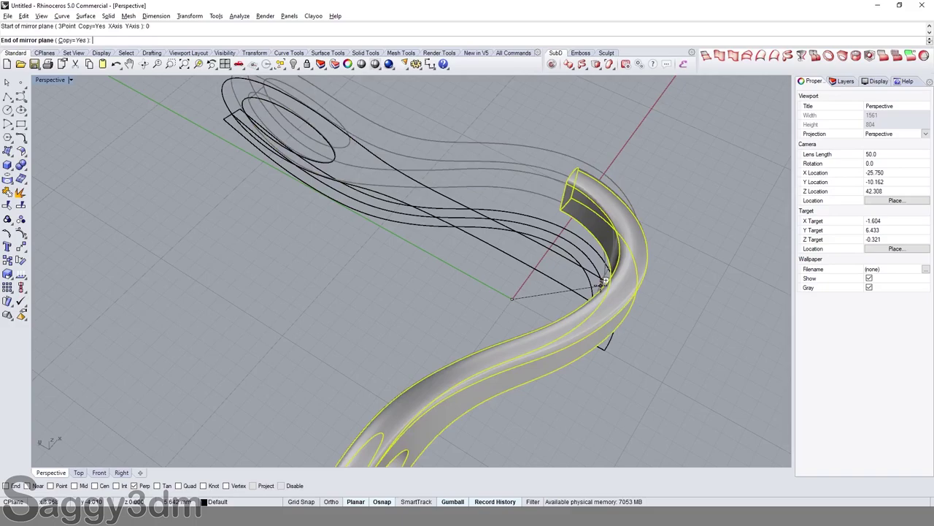
click(709, 327)
Step: Join the two handle halves into one loop
text(join)
key(Return)
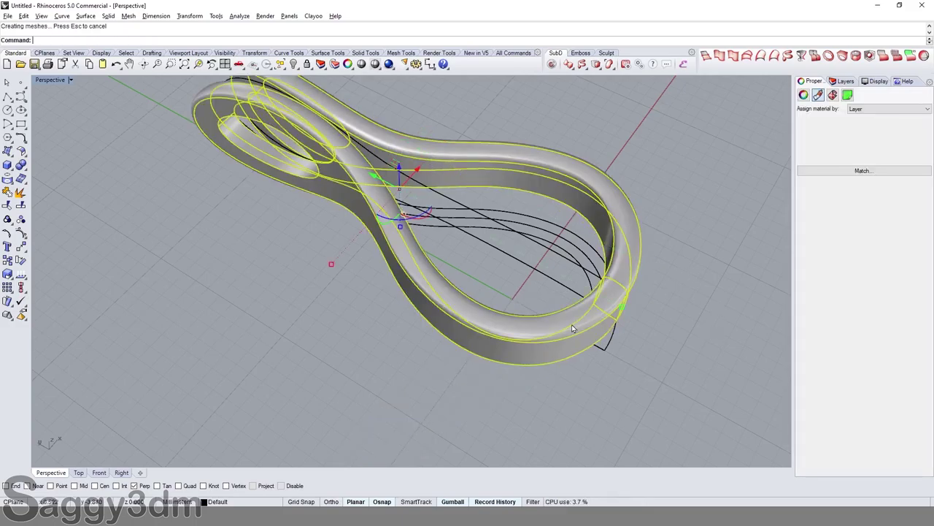
key(Escape)
key(Escape)
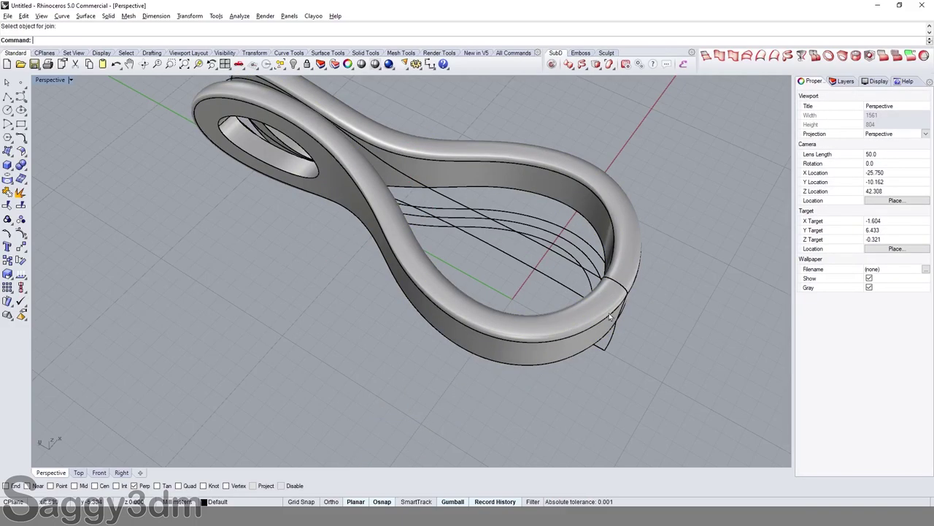
Step: Orbit around the loop to inspect the ring and the spoon-shaped piece
right_drag(567, 322, 540, 336)
scroll(501, 258, down, 3)
scroll(485, 236, up, 8)
scroll(485, 235, down, 5)
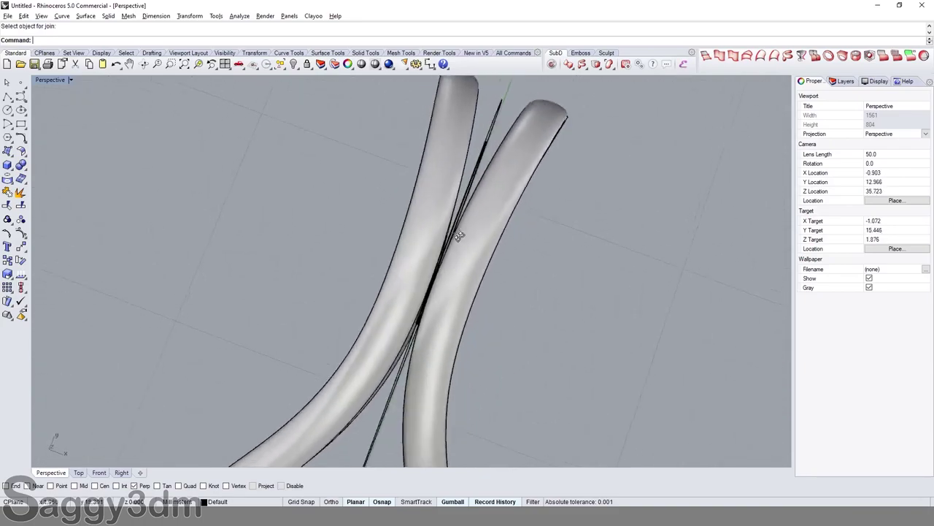
mouse_move(485, 235)
right_down()
mouse_move(253, 183)
mouse_move(318, 247)
right_up()
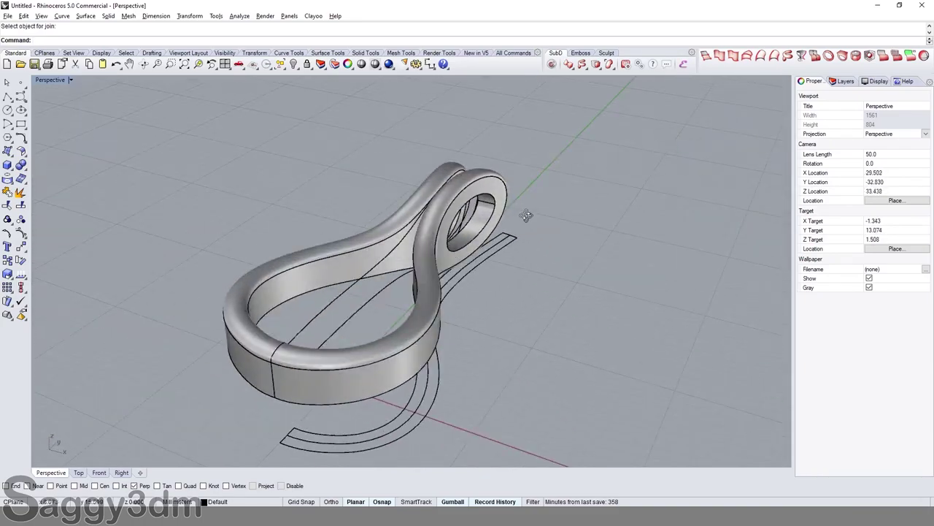
click(318, 247)
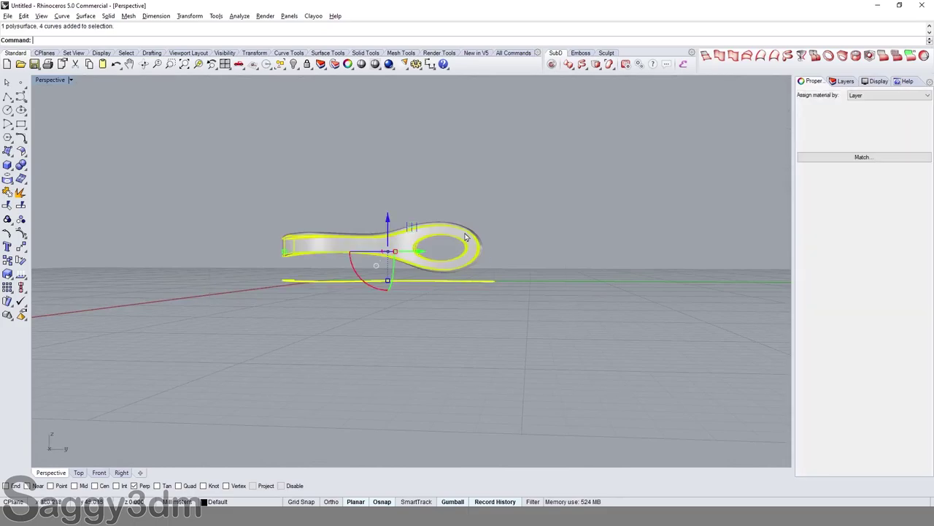
scroll(465, 236, up, 2)
key(Escape)
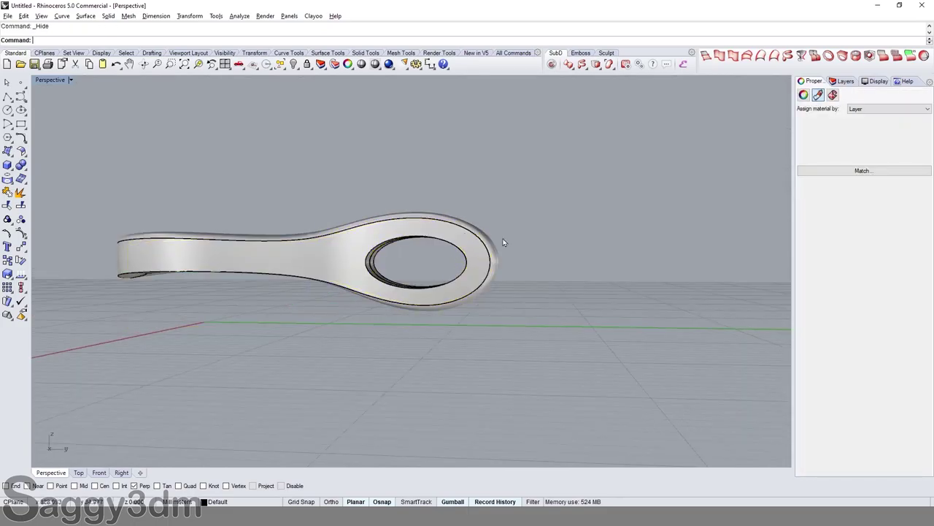
Step: Isolate the gray infinity ring from the other objects and select it
mouse_move(465, 237)
right_down()
mouse_move(501, 240)
mouse_move(516, 276)
right_up()
key(Return)
scroll(517, 277, up, 2)
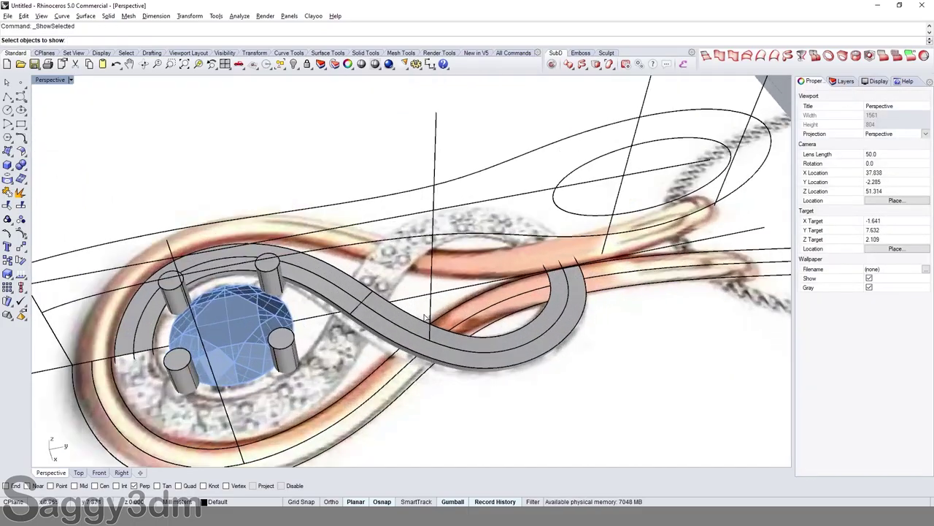
click(467, 284)
key(Return)
right_drag(468, 284, 463, 311)
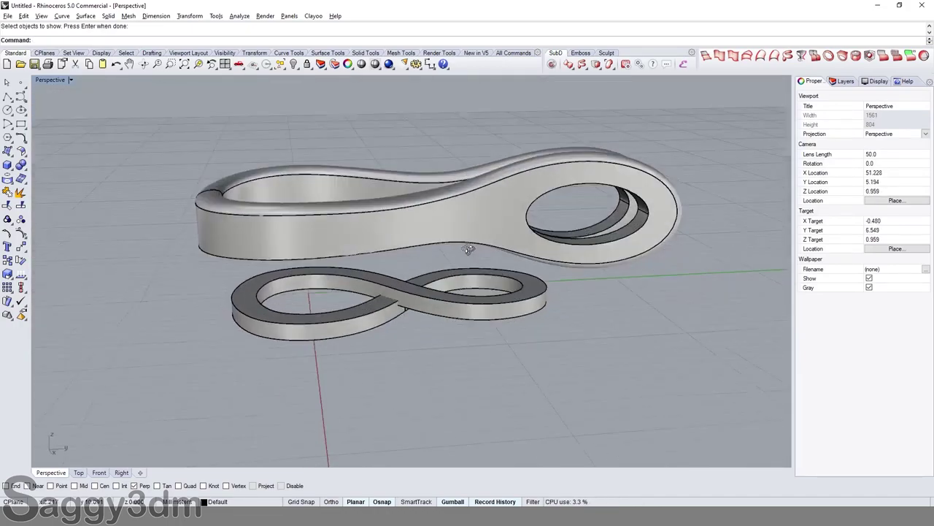
click(464, 311)
Step: In four views, raise the ring polysurface up into the pendant outline in the side view
click(225, 64)
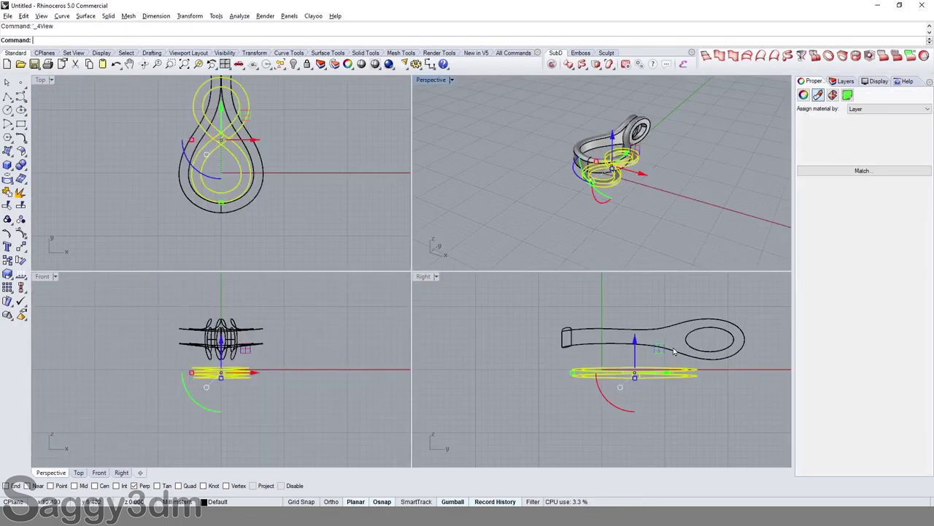
key(Escape)
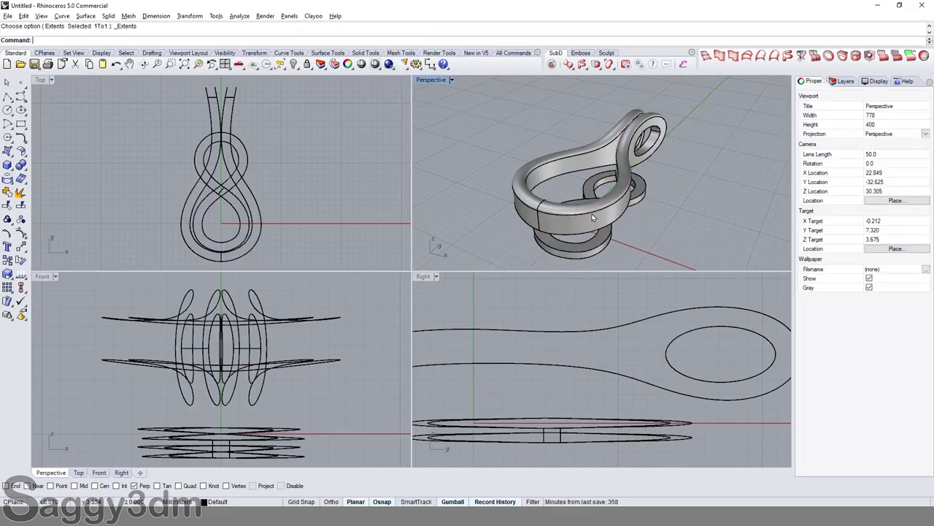
right_drag(642, 299, 699, 308)
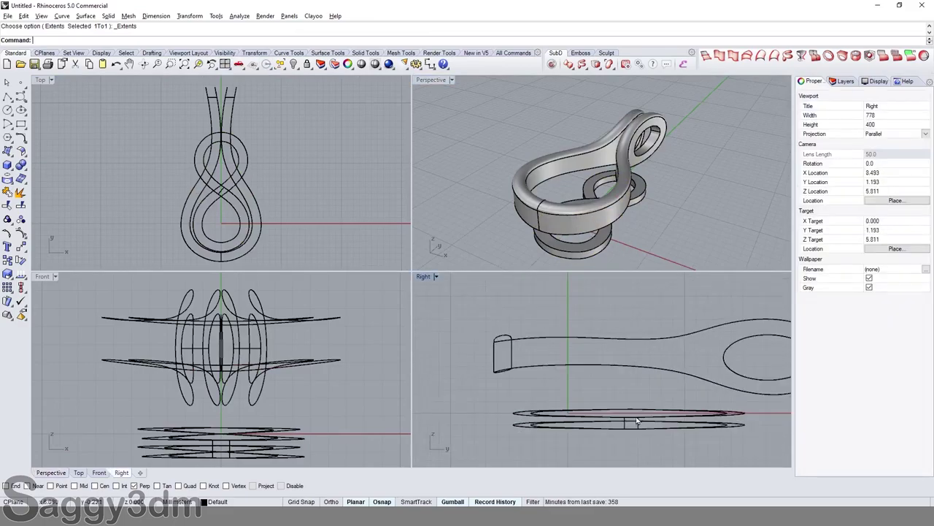
click(628, 415)
drag(628, 390, 631, 315)
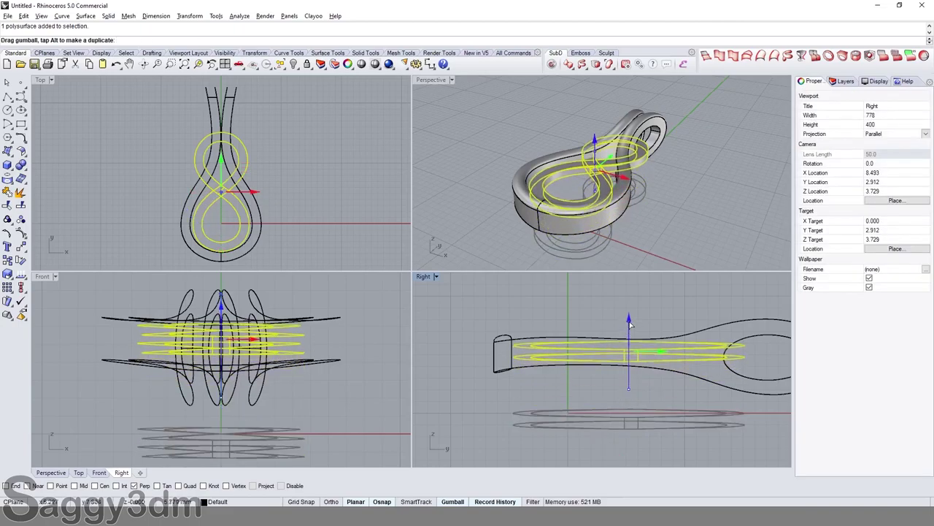
key(Escape)
Step: Orbit the Perspective view around the pendant to check the raised ring
scroll(511, 182, up, 5)
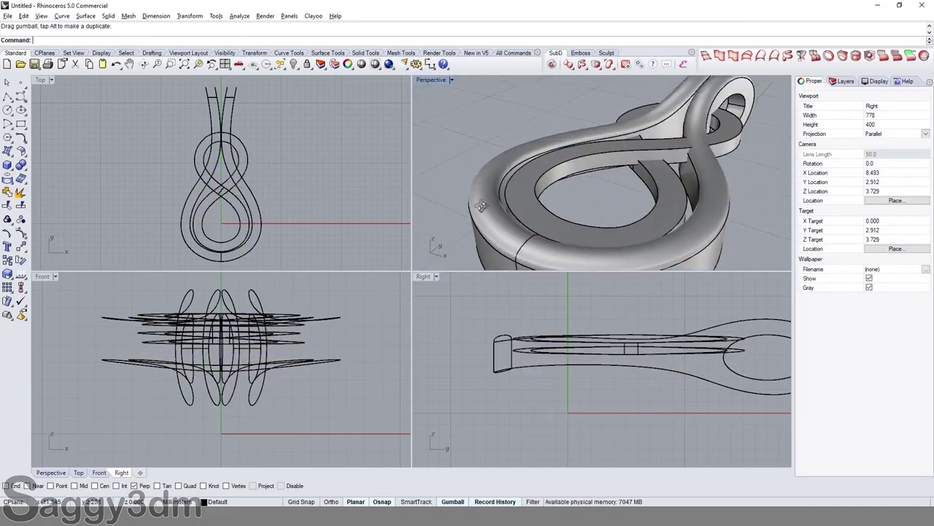
mouse_move(511, 183)
right_down()
mouse_move(445, 210)
mouse_move(478, 191)
right_up()
click(533, 312)
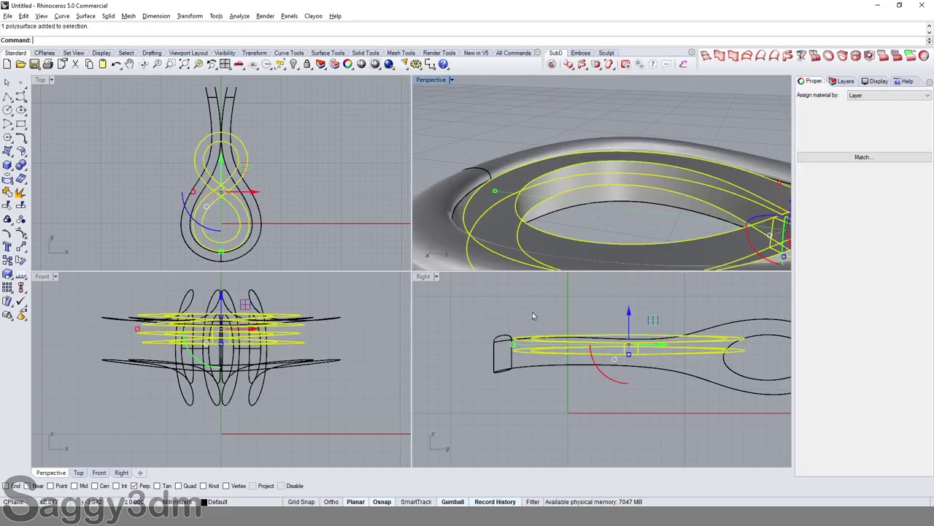
right_drag(532, 311, 631, 346)
click(631, 346)
key(Escape)
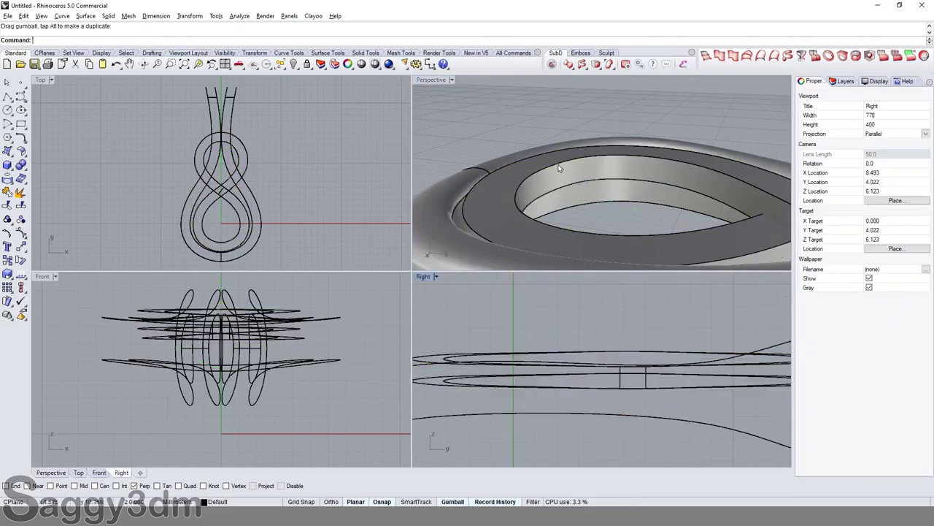
right_drag(511, 190, 456, 194)
scroll(236, 181, up, 4)
scroll(236, 180, up, 3)
Step: Widen the ring slightly along X in the Top view
click(244, 190)
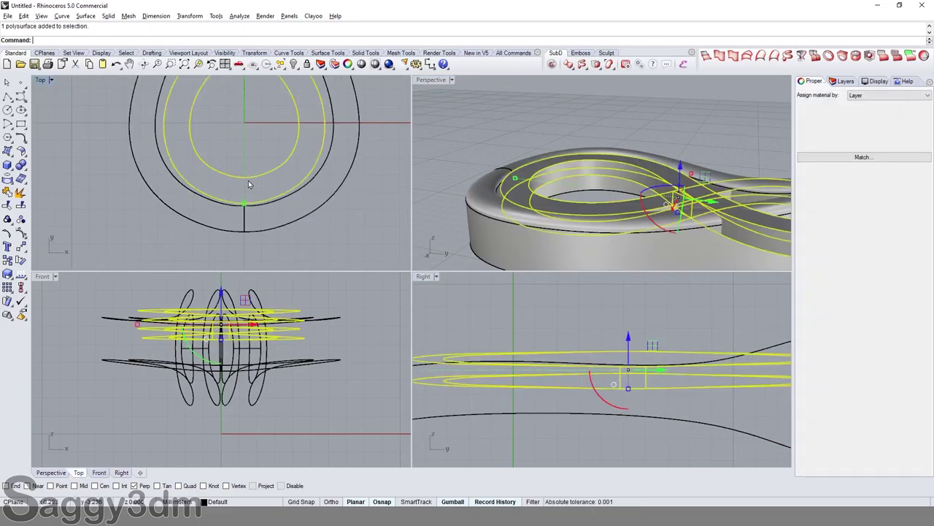
scroll(233, 171, up, 3)
scroll(229, 162, up, 3)
drag(226, 157, 223, 157)
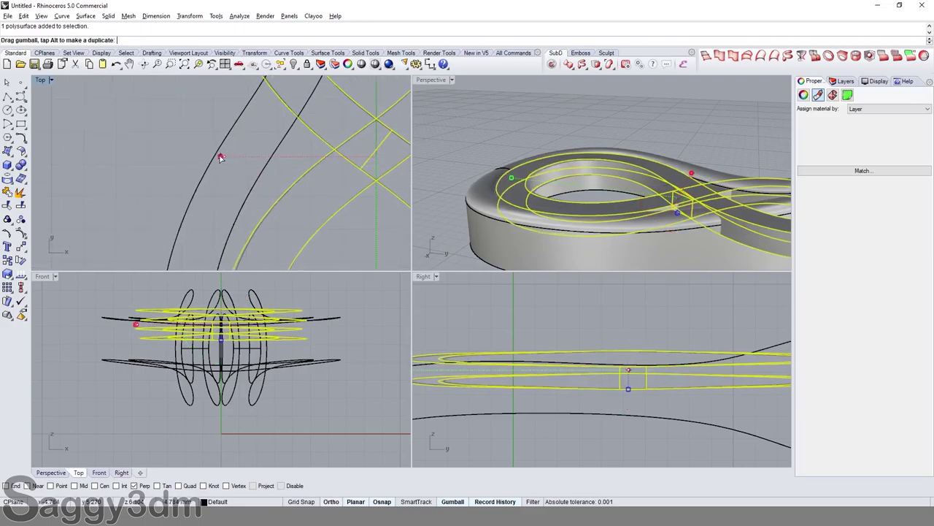
scroll(261, 197, down, 2)
scroll(262, 197, down, 3)
click(375, 203)
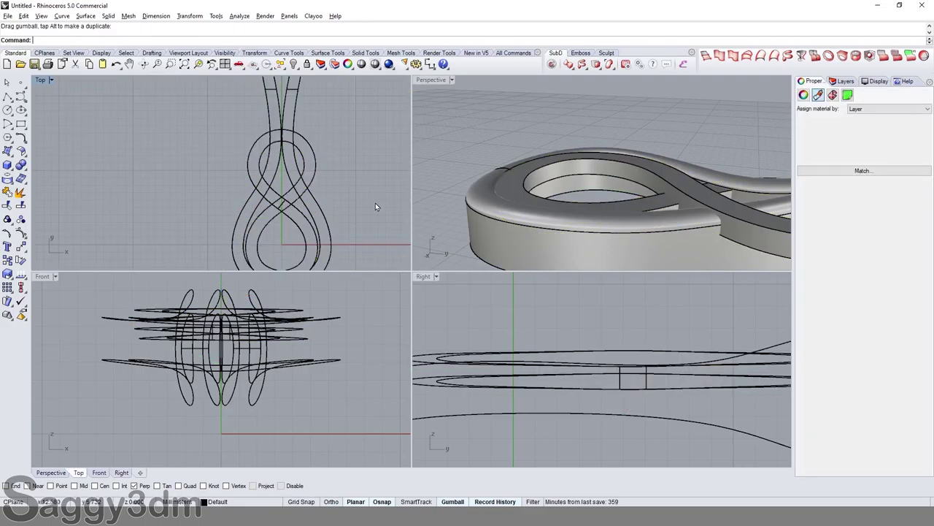
Step: Orbit the Perspective view to a lower angle and select the ring
right_drag(593, 196, 605, 211)
scroll(605, 211, up, 2)
scroll(613, 213, up, 1)
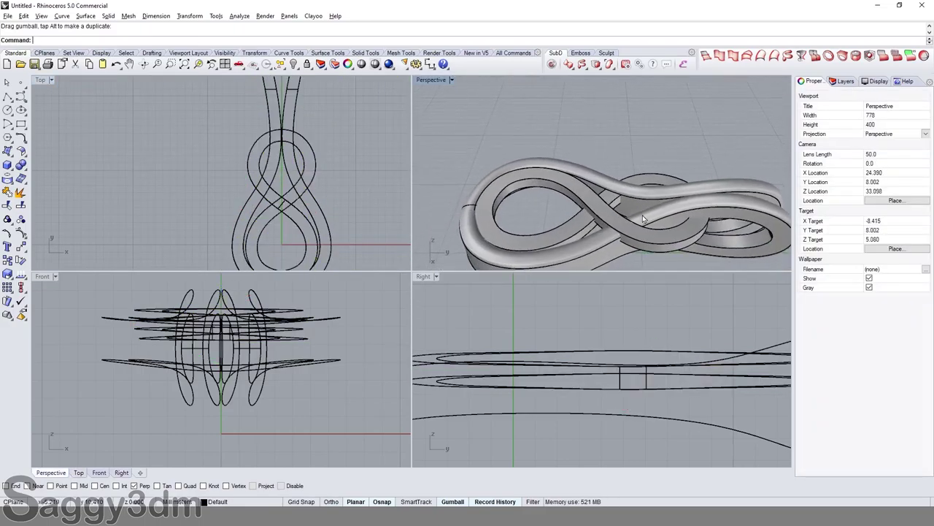
scroll(643, 219, up, 1)
scroll(640, 175, up, 1)
mouse_move(639, 171)
right_down()
mouse_move(645, 155)
mouse_move(607, 174)
right_up()
click(607, 175)
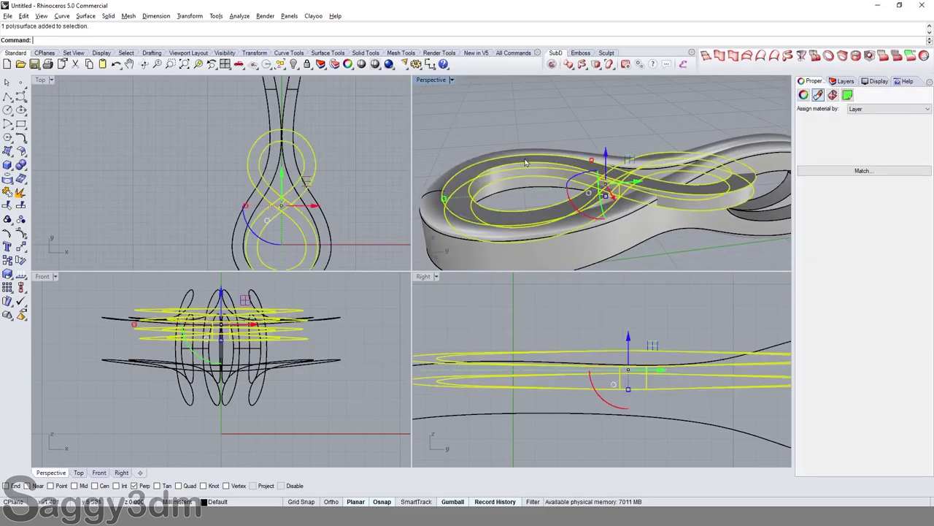
Step: Zoom extents in all views and maximize the Right side view
double_click(431, 80)
scroll(402, 303, down, 3)
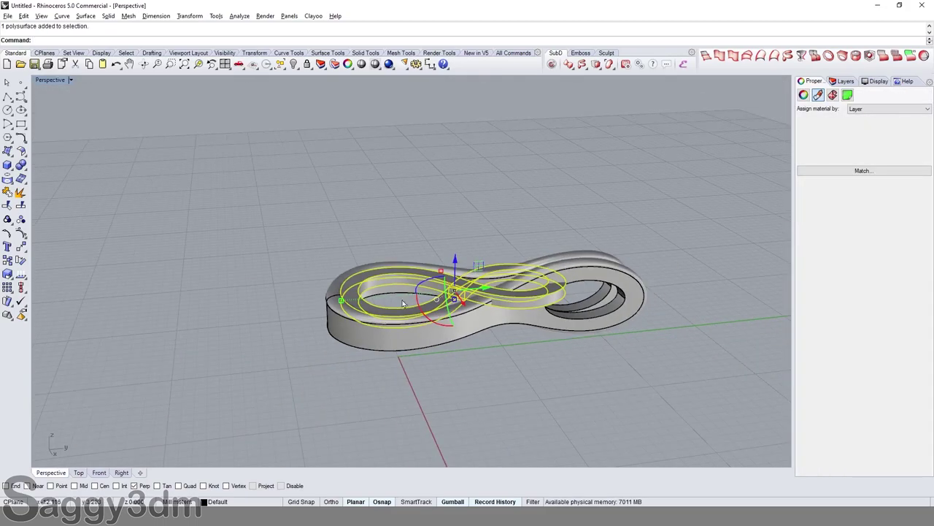
click(221, 66)
key(ctrl+shift+e)
click(490, 321)
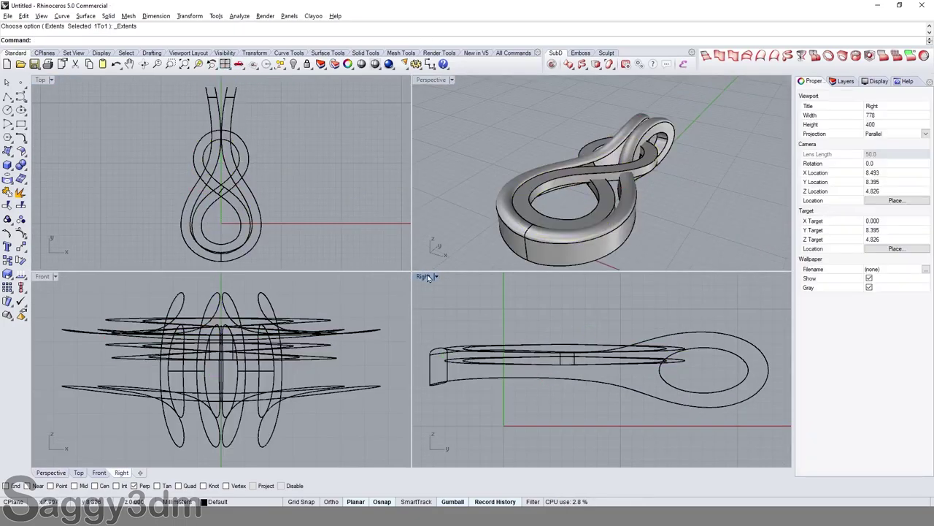
double_click(428, 278)
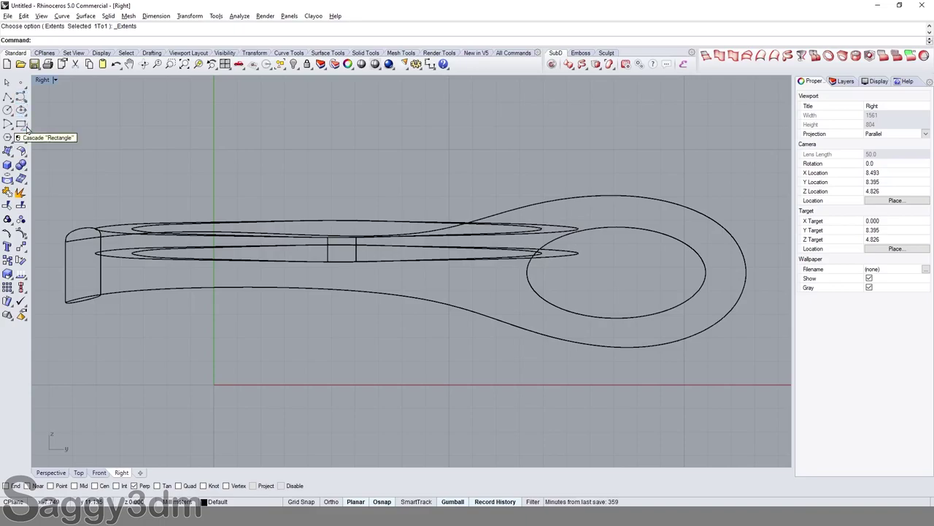
Step: Draw a corner-to-corner plane surface enclosing the ring's profile in the Right view
click(27, 129)
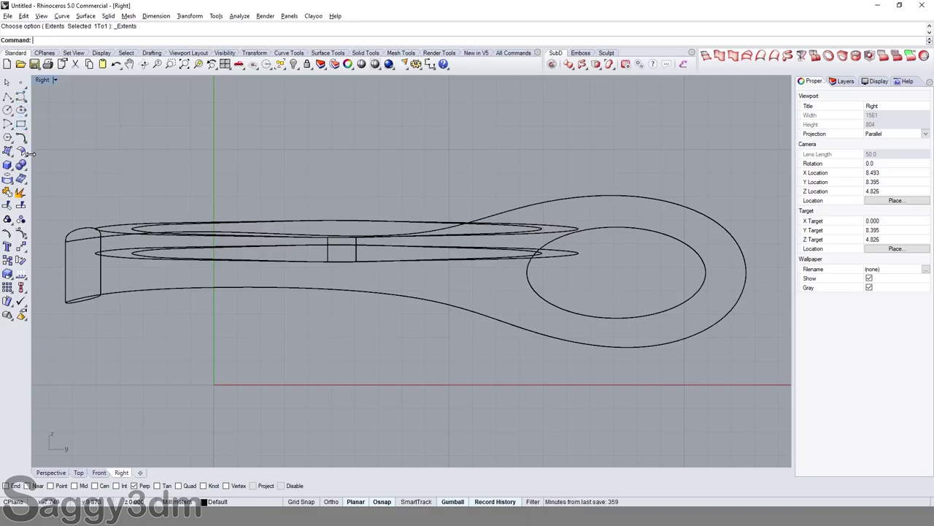
click(17, 154)
click(13, 154)
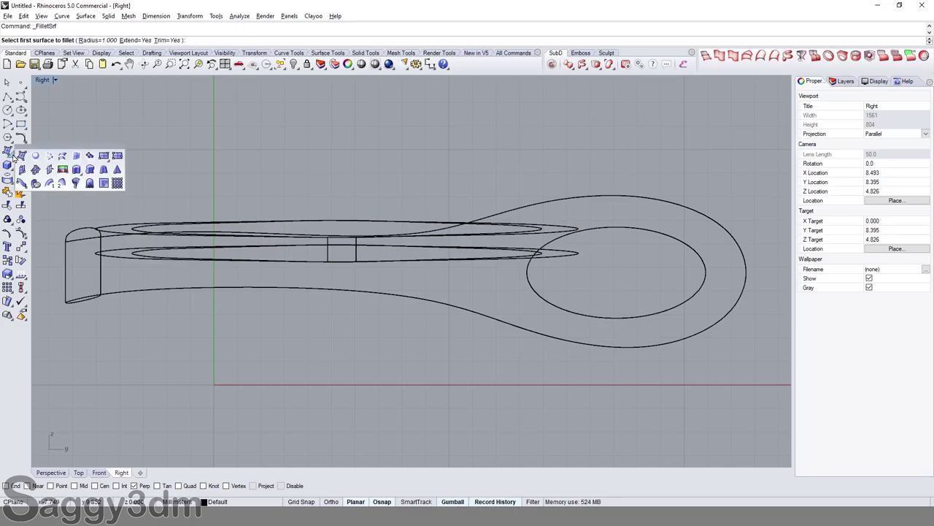
click(104, 157)
scroll(97, 205, up, 1)
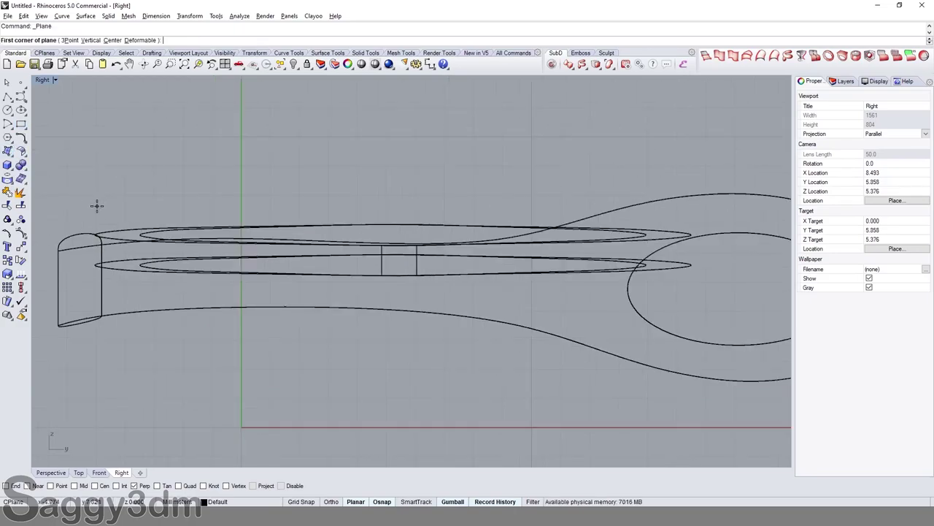
click(93, 210)
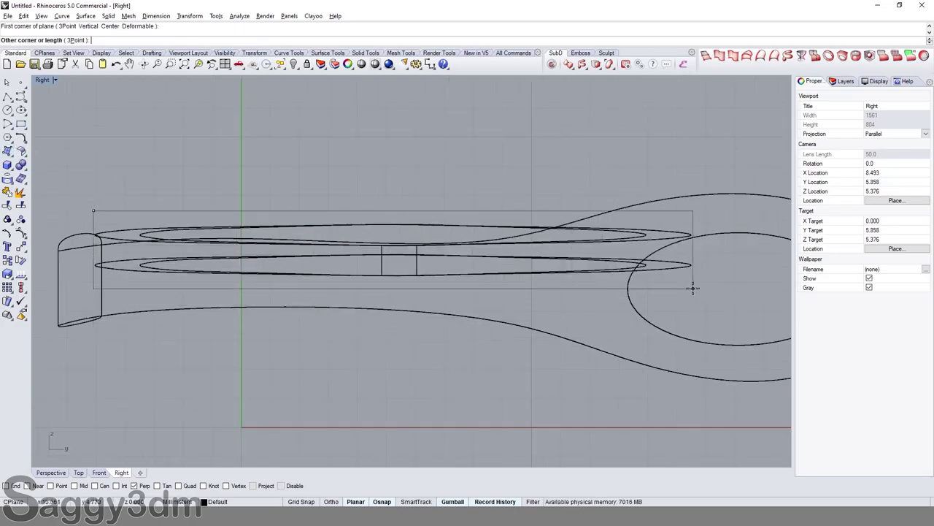
click(696, 286)
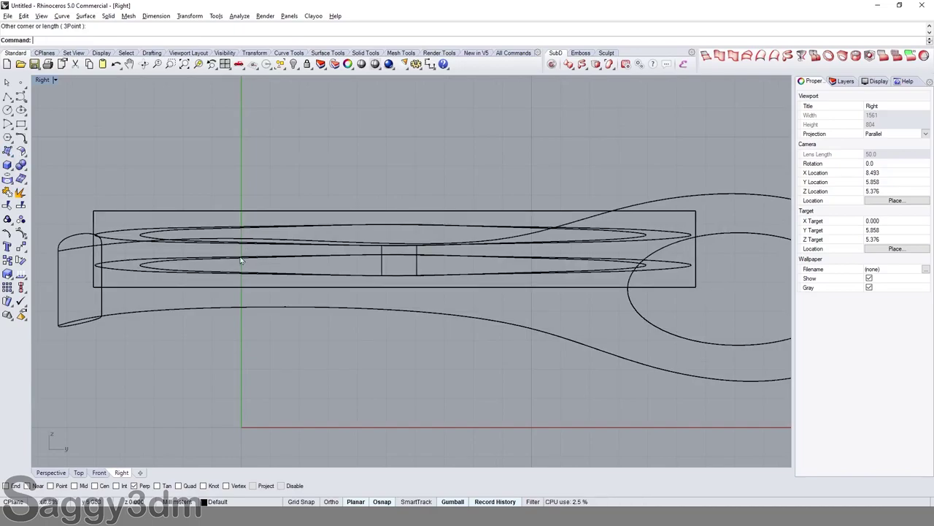
Step: Pan to the plane's left end and select the new plane
click(130, 274)
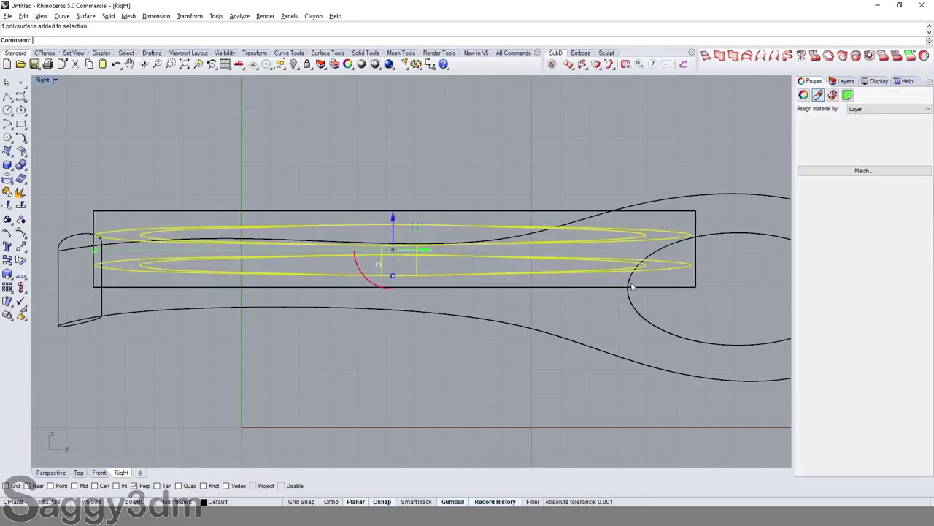
scroll(685, 266, up, 2)
right_drag(260, 283, 394, 286)
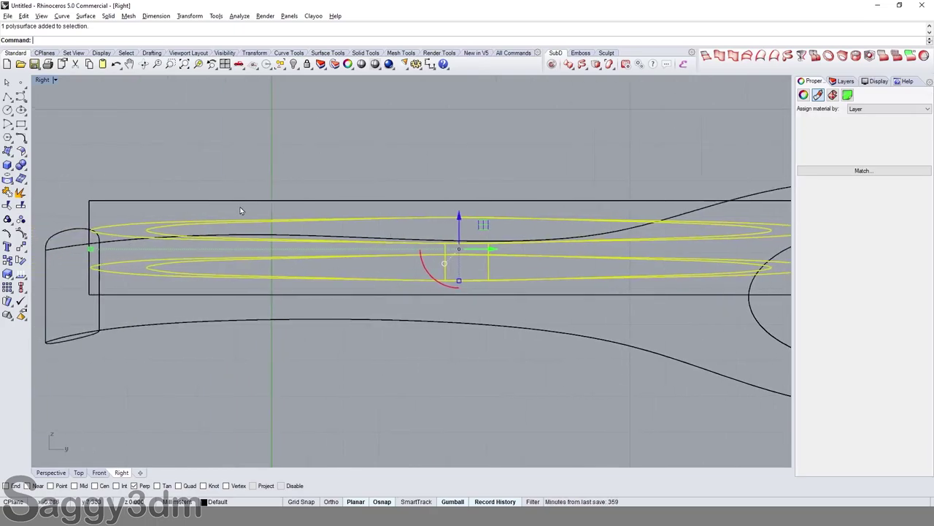
scroll(80, 250, up, 5)
click(108, 222)
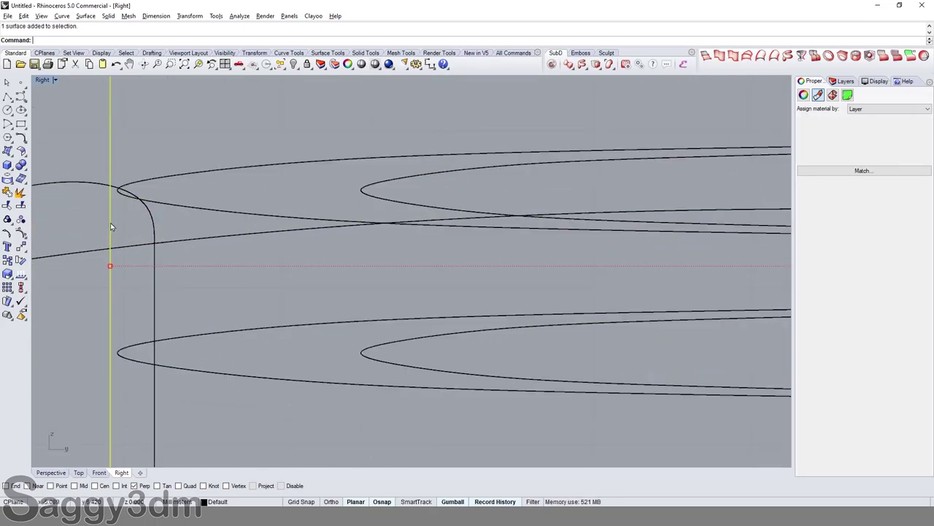
click(104, 223)
scroll(104, 223, down, 3)
scroll(191, 232, down, 3)
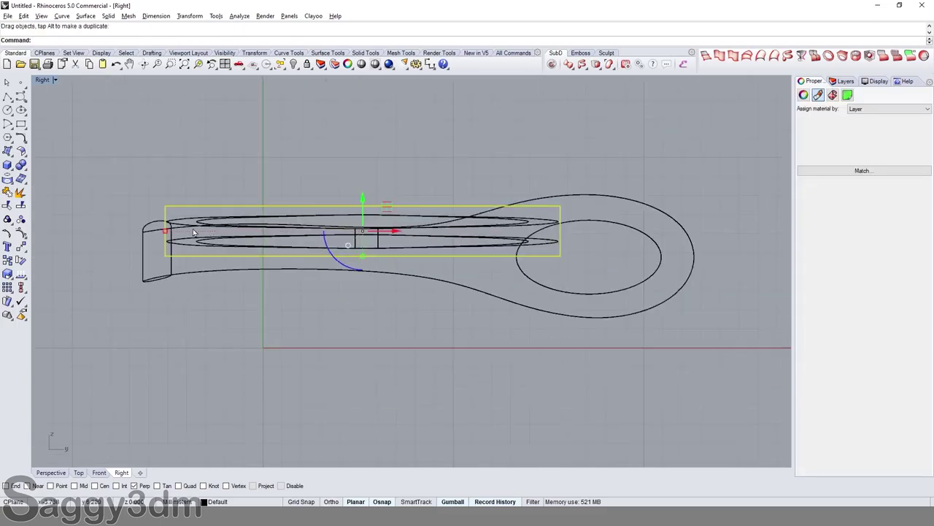
scroll(570, 270, up, 3)
scroll(549, 276, down, 2)
Step: Scale1D the plane from its left corner to stretch it slightly lengthwise
key(ctrl+shift+s)
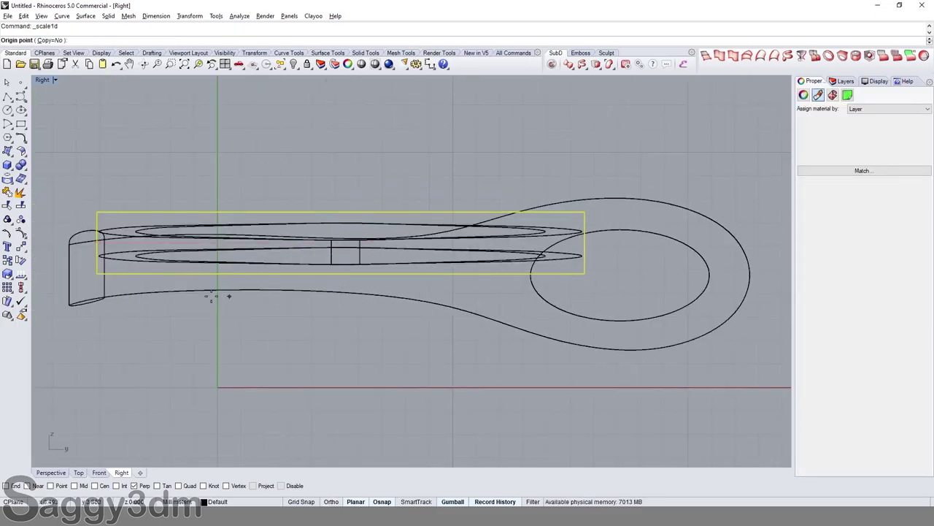
click(97, 277)
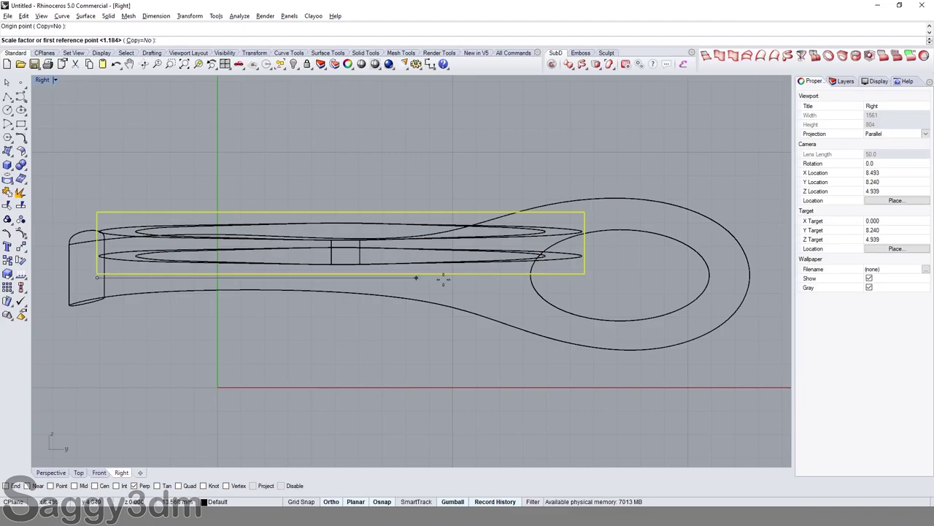
click(584, 278)
click(592, 280)
scroll(594, 288, up, 2)
scroll(254, 224, up, 1)
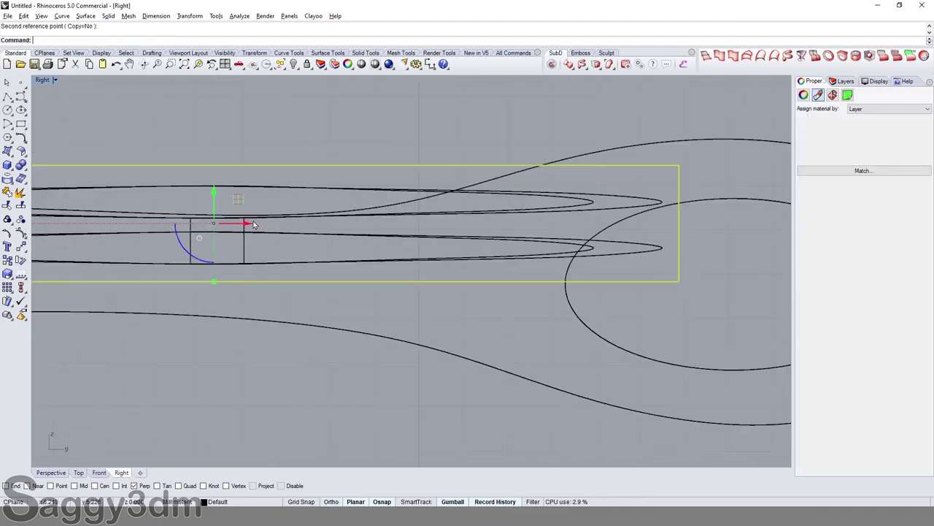
click(250, 224)
scroll(437, 216, down, 3)
right_drag(330, 235, 459, 257)
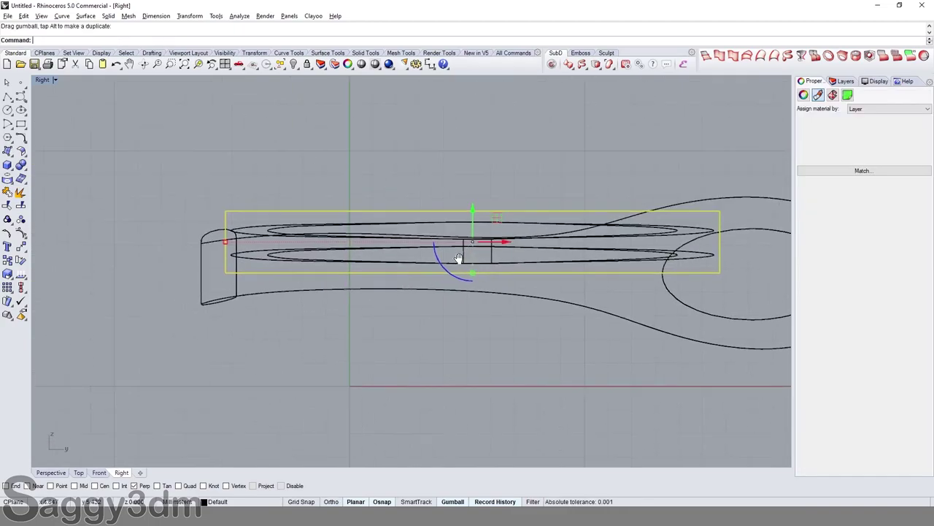
Step: Start Rebuild on the strip and preview it in a shaded view
text(rebuild)
key(Return)
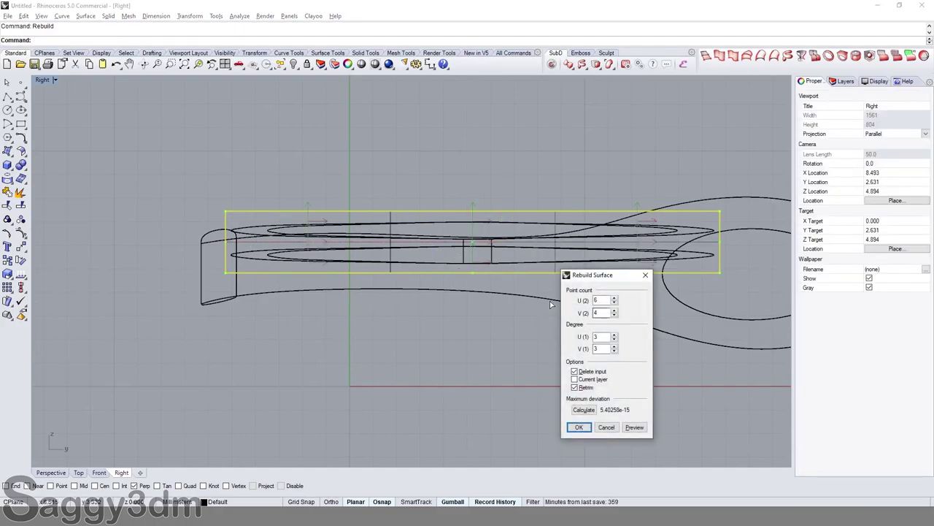
double_click(606, 301)
click(631, 428)
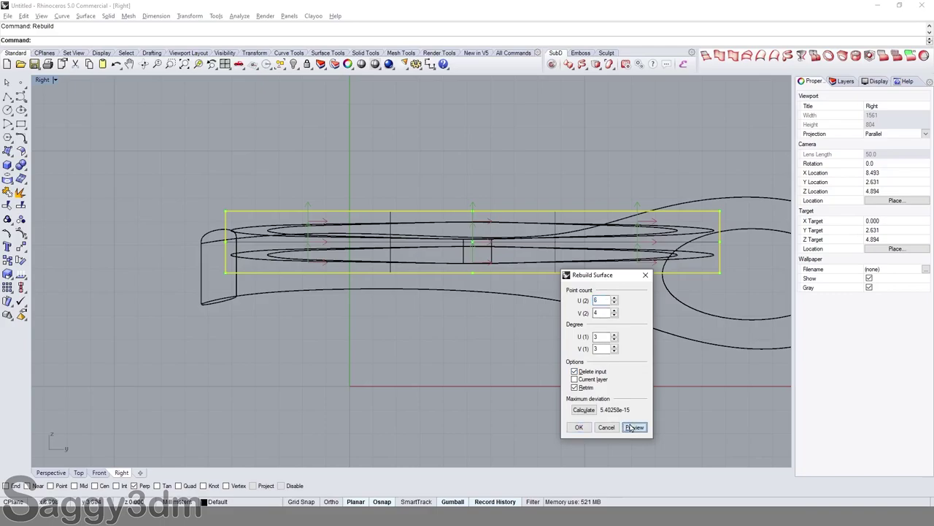
ctrl+shift+right_drag(488, 249, 408, 219)
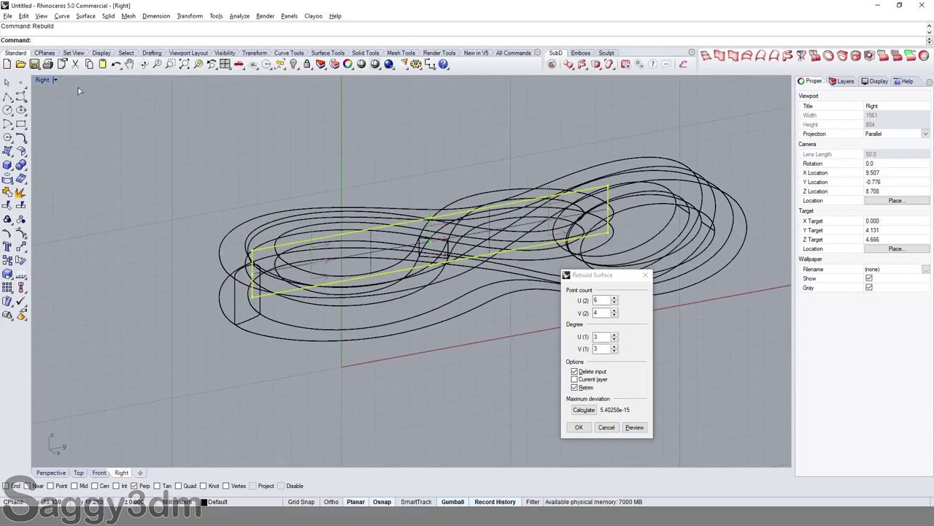
click(55, 80)
click(58, 114)
scroll(380, 238, up, 2)
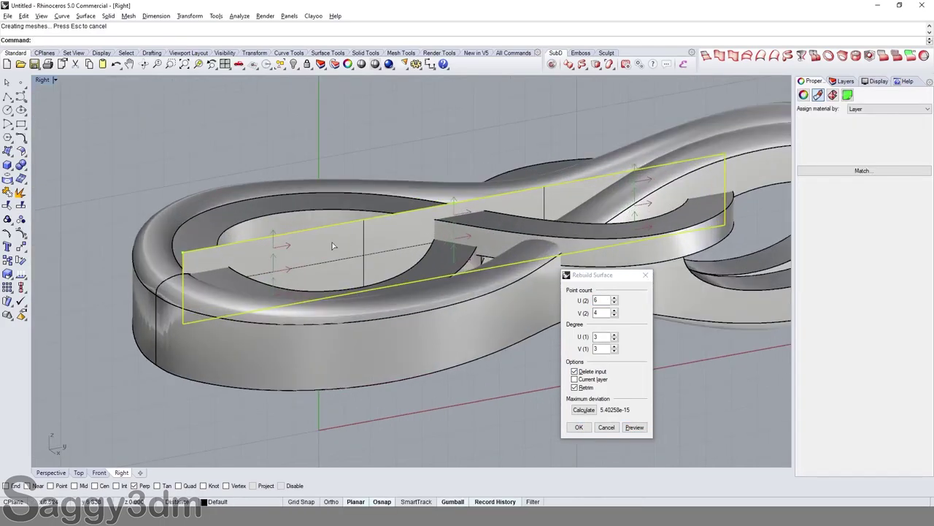
scroll(380, 238, up, 2)
scroll(379, 238, up, 1)
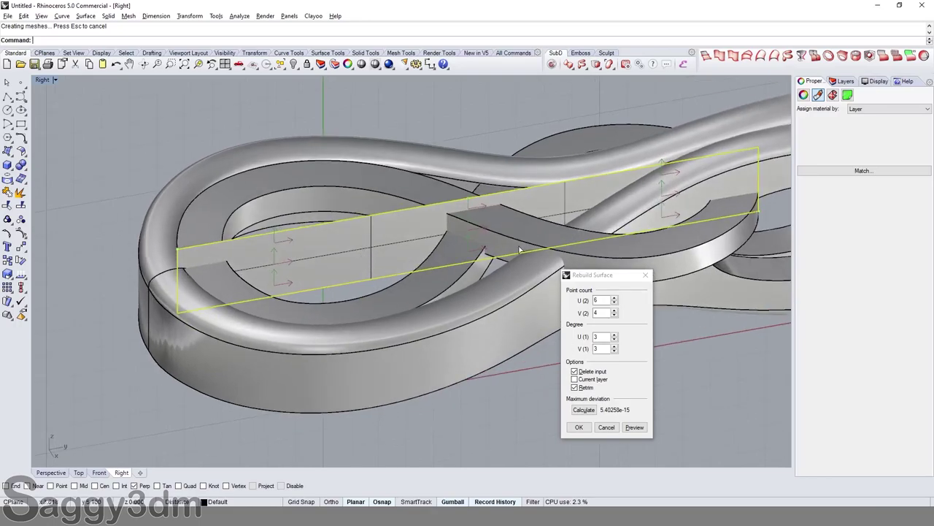
right_drag(520, 251, 433, 276)
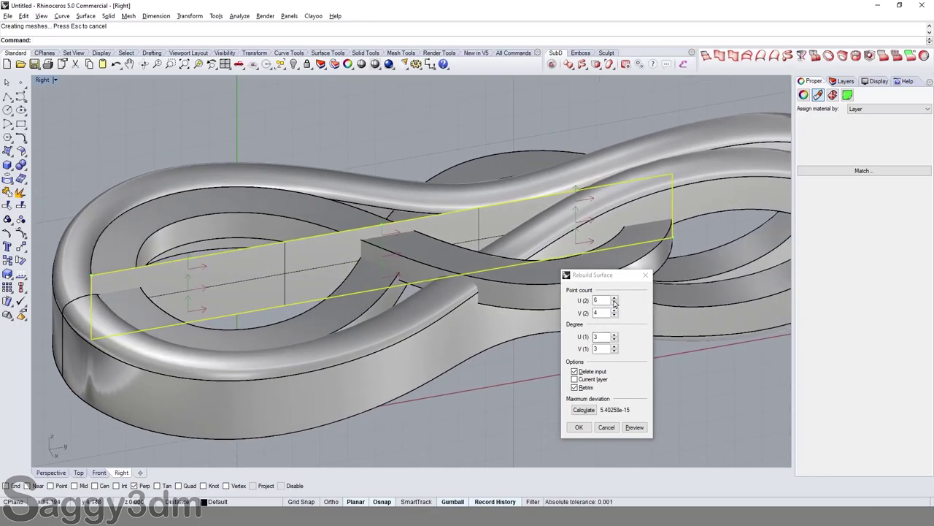
Step: Set the point counts to U 6 and V 2 at degree 3 and apply
click(616, 300)
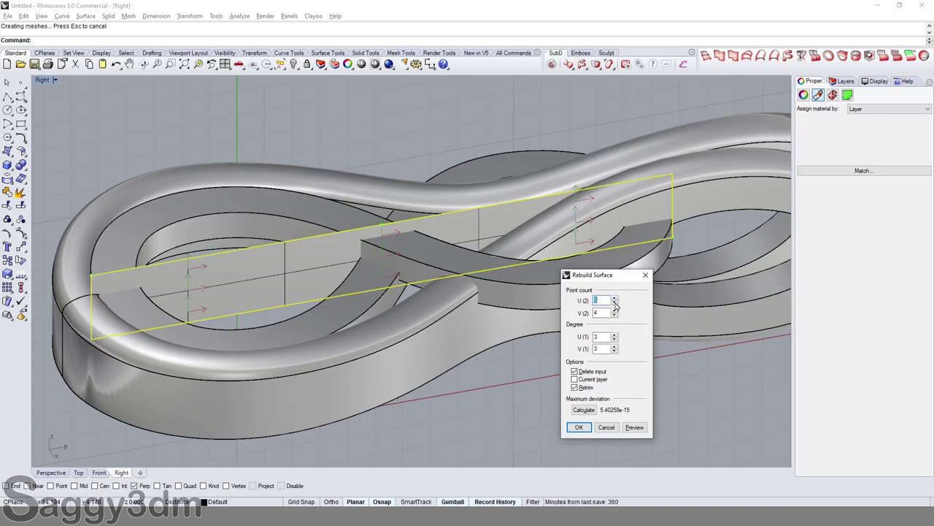
click(614, 314)
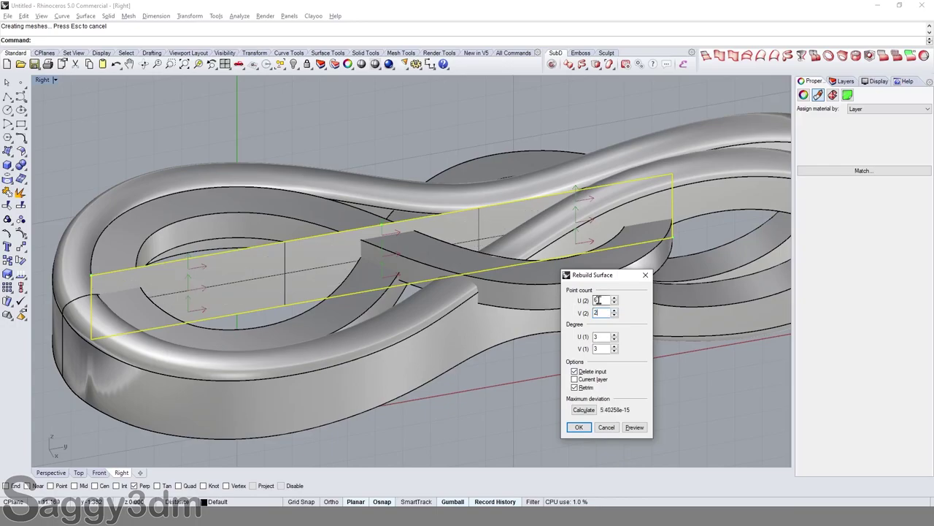
scroll(319, 271, down, 2)
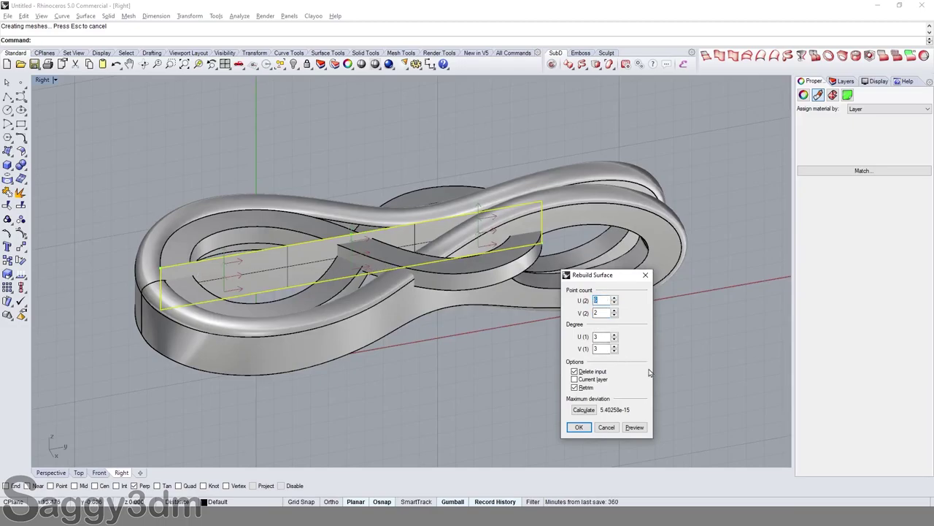
click(579, 427)
Step: Show four viewports, set the Right view to wireframe, and turn on the strip's control points
click(225, 64)
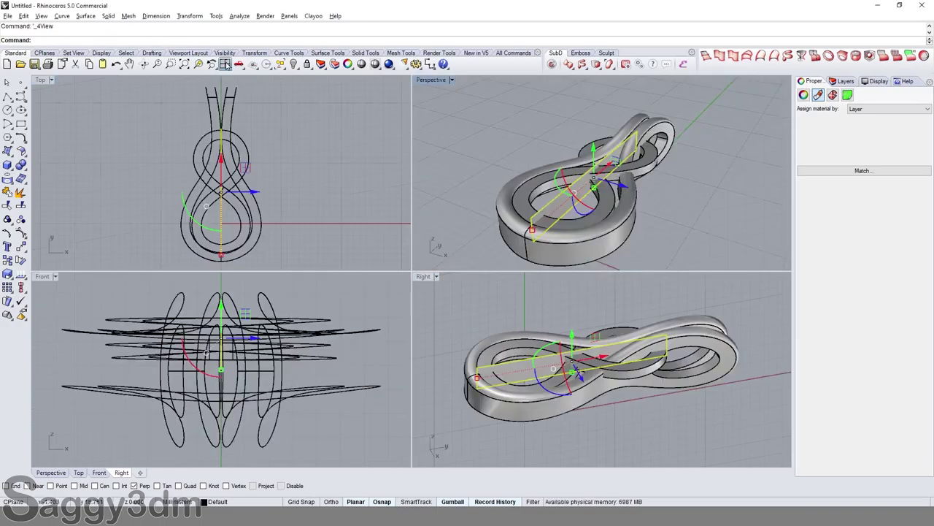
scroll(573, 371, up, 5)
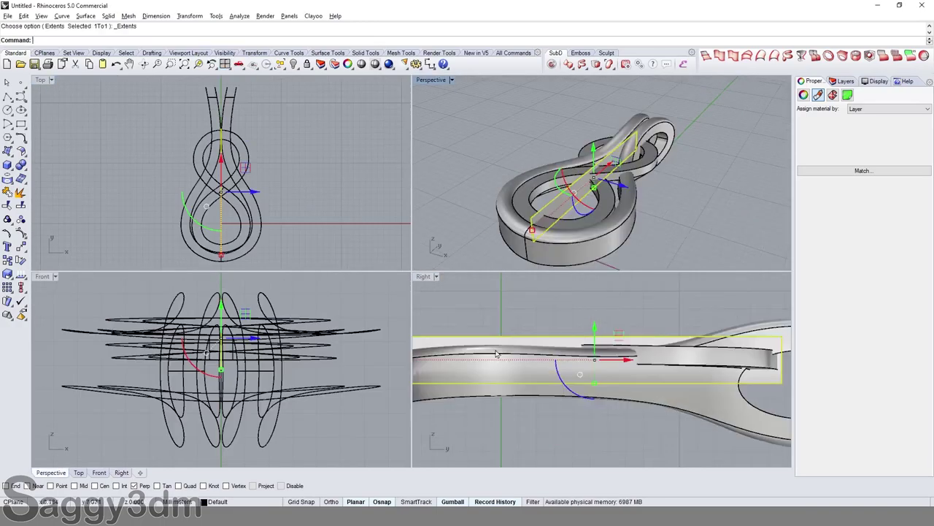
click(437, 276)
click(456, 163)
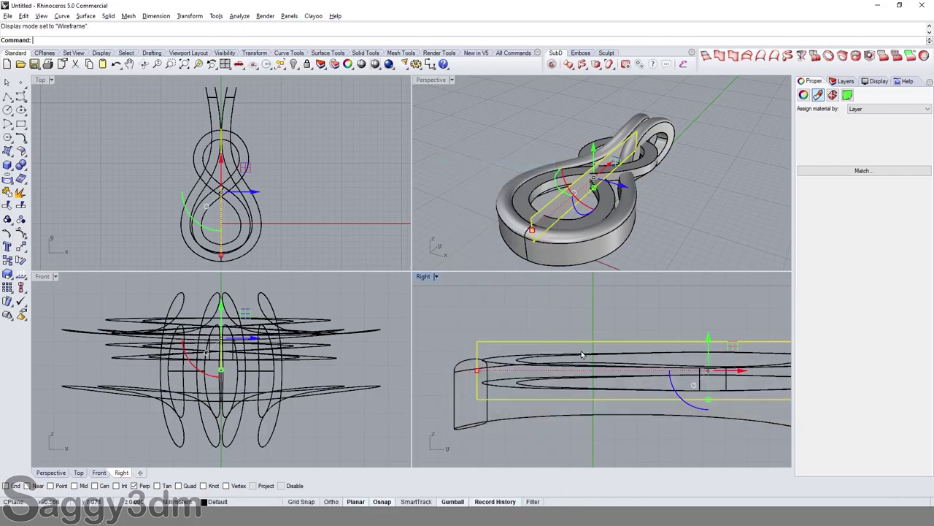
key(F10)
right_drag(592, 377, 569, 373)
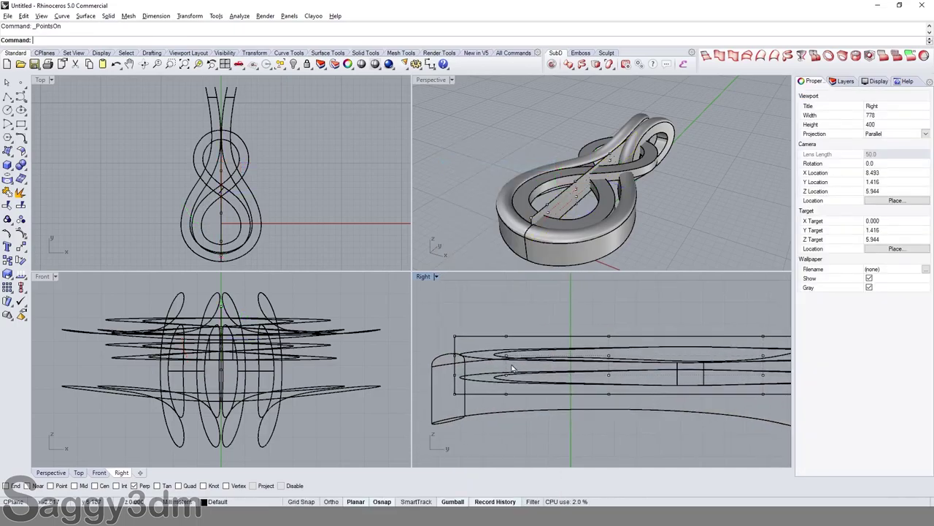
right_drag(661, 369, 551, 389)
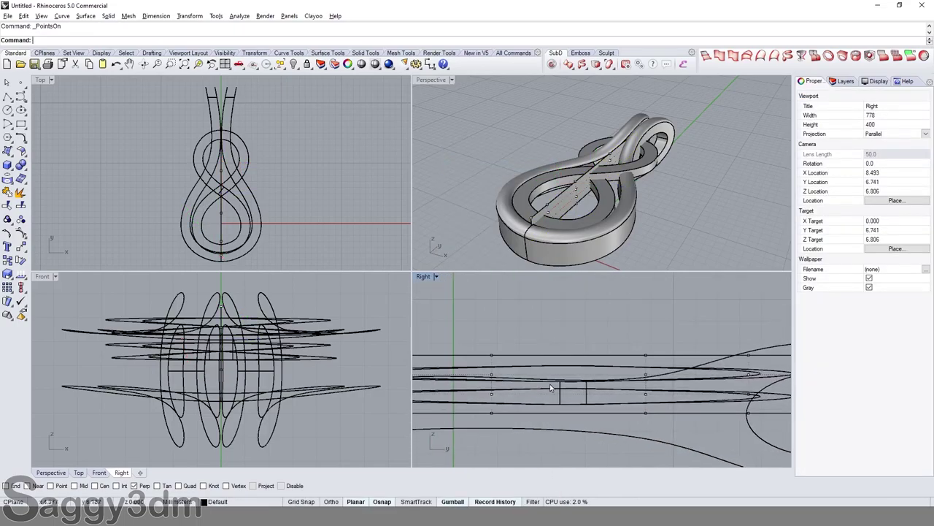
scroll(241, 187, up, 3)
scroll(225, 168, up, 1)
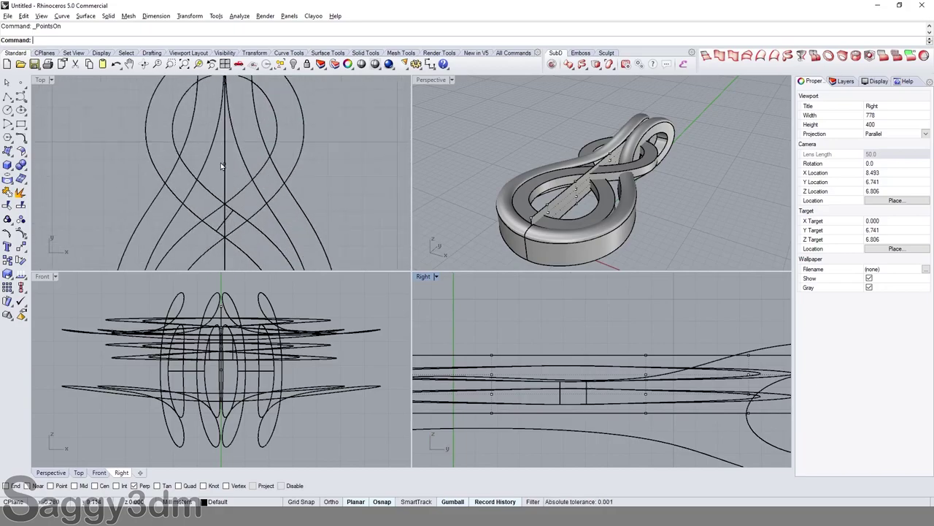
scroll(233, 190, up, 1)
scroll(240, 206, up, 1)
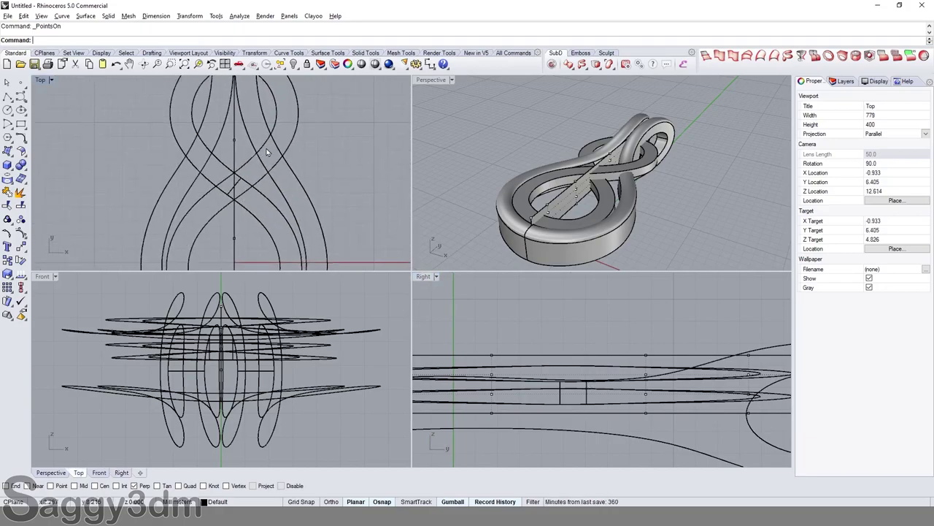
Step: Window-select two columns of four points and shift them along the strip toward the loop
drag(118, 132, 252, 162)
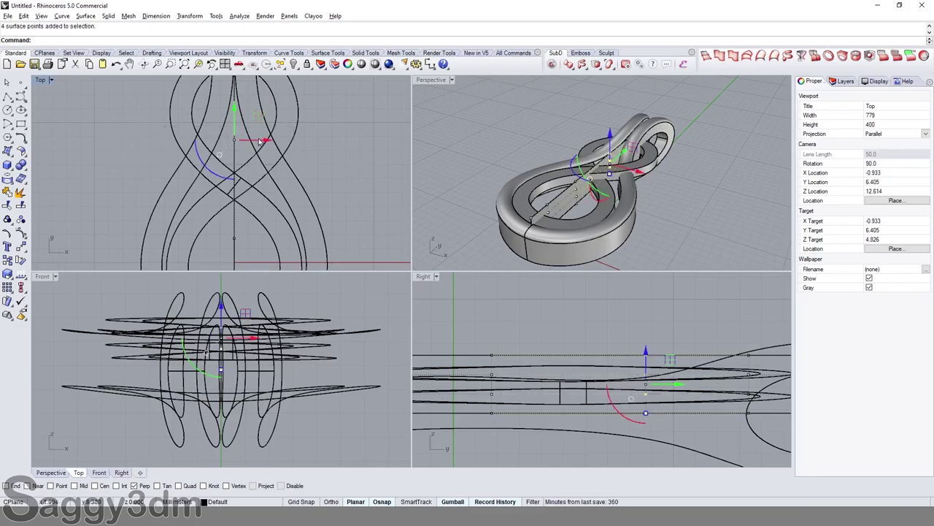
scroll(663, 386, up, 2)
drag(670, 390, 590, 390)
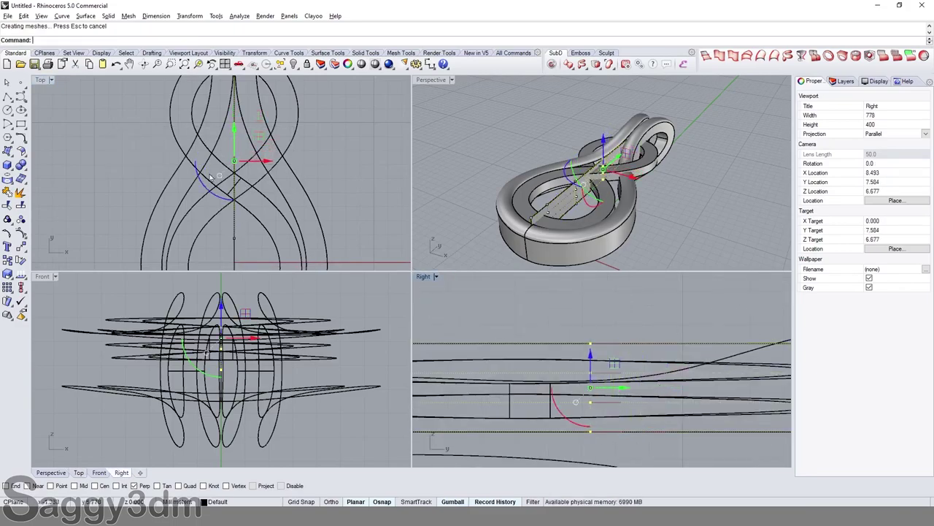
scroll(696, 351, down, 2)
scroll(560, 314, down, 1)
drag(561, 313, 666, 433)
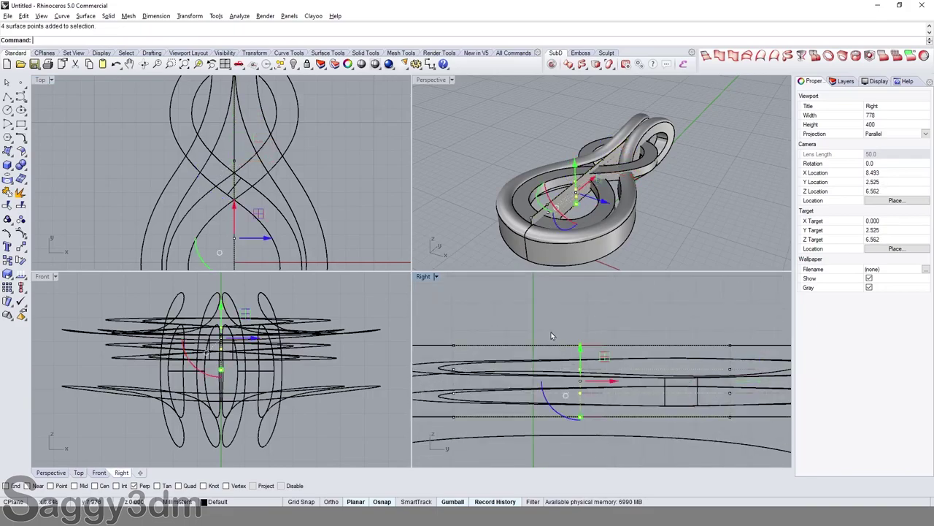
scroll(637, 383, down, 1)
scroll(637, 383, down, 2)
mouse_move(554, 369)
mouse_down()
mouse_move(649, 375)
mouse_move(543, 379)
mouse_up()
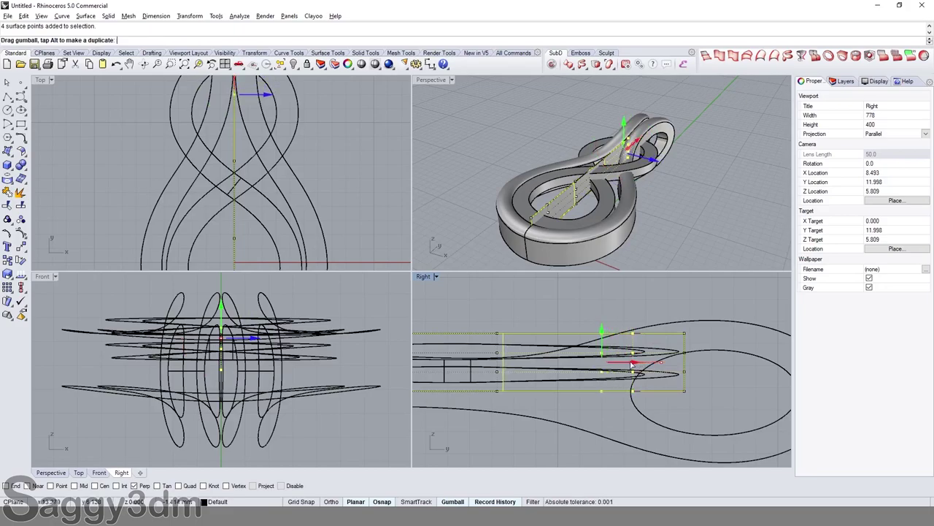
Step: Shift another four control points left and inspect the strip in a maximized Perspective view
drag(428, 307, 524, 415)
right_drag(599, 190, 570, 183)
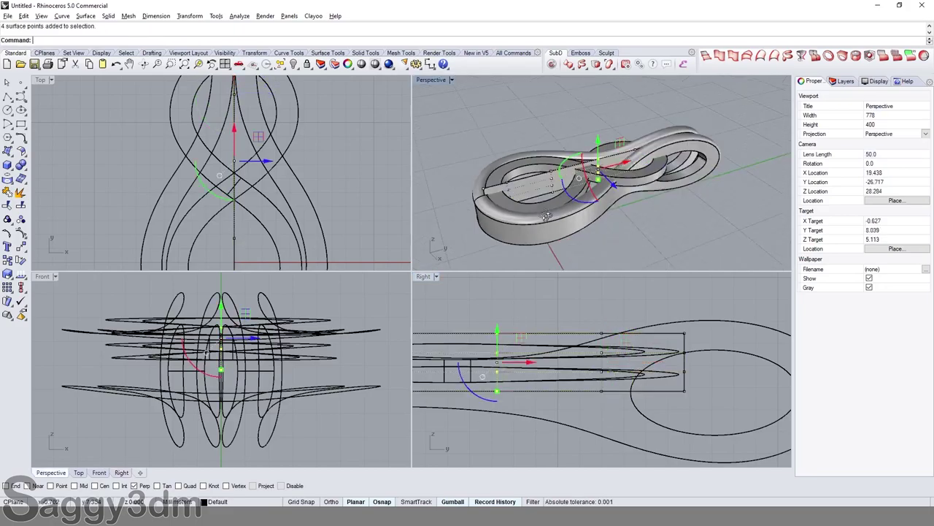
scroll(503, 341, down, 1)
scroll(504, 341, up, 1)
scroll(504, 341, up, 1)
drag(544, 355, 529, 354)
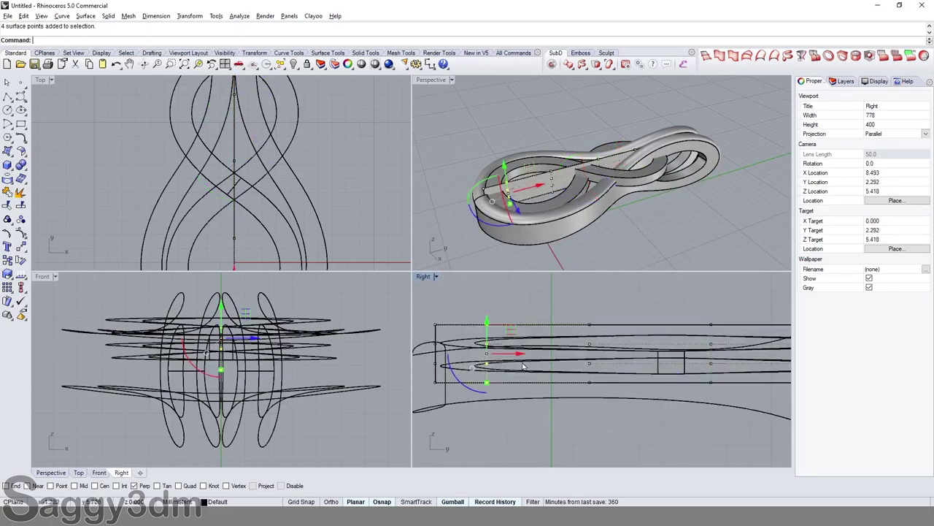
double_click(430, 80)
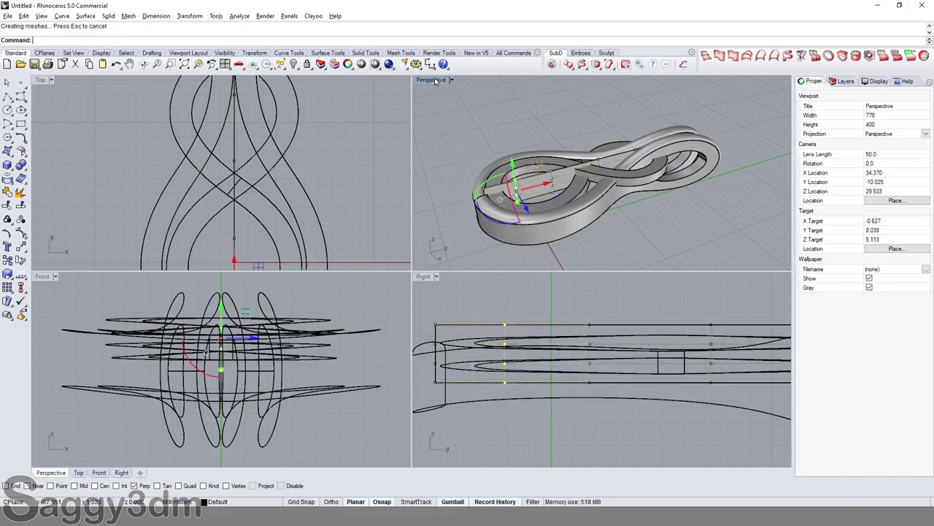
right_drag(457, 210, 463, 265)
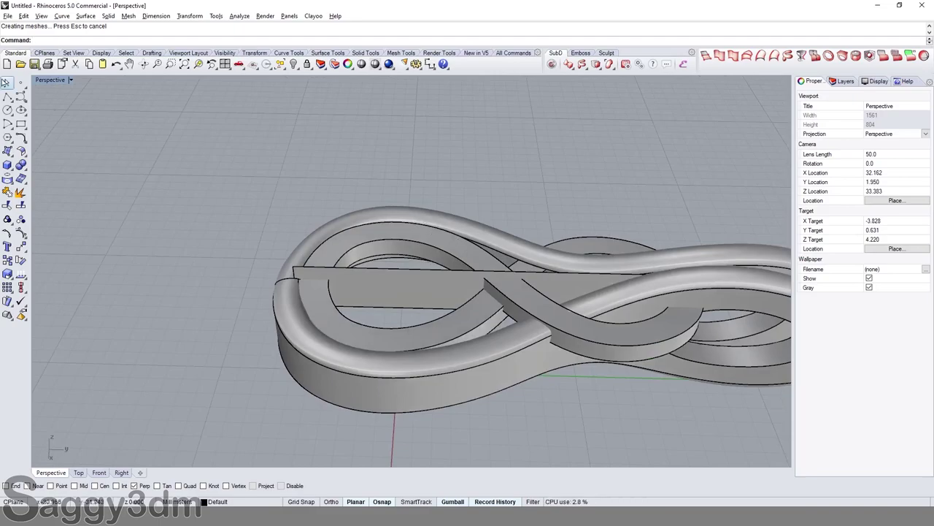
double_click(49, 79)
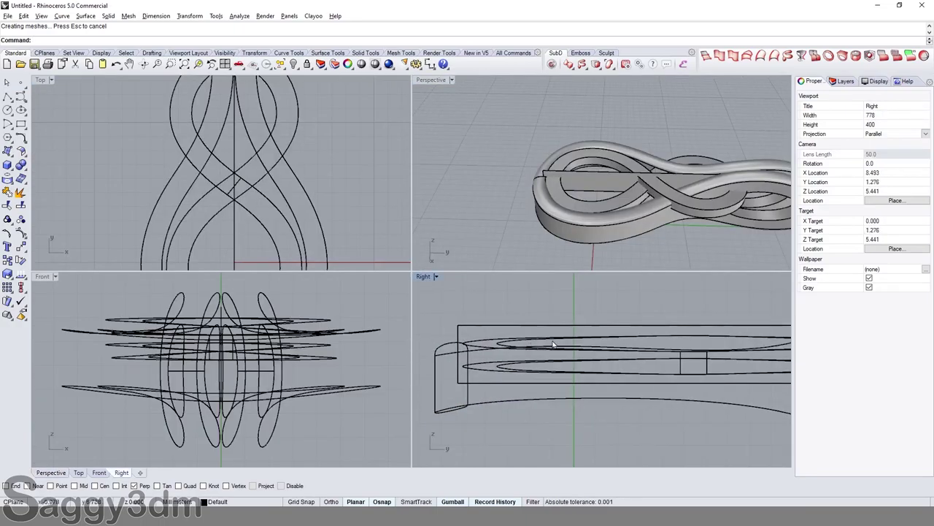
text(Cage)
Step: Start CageEdit with the loop curves as captives, the strip surface as cage, global region
key(Down)
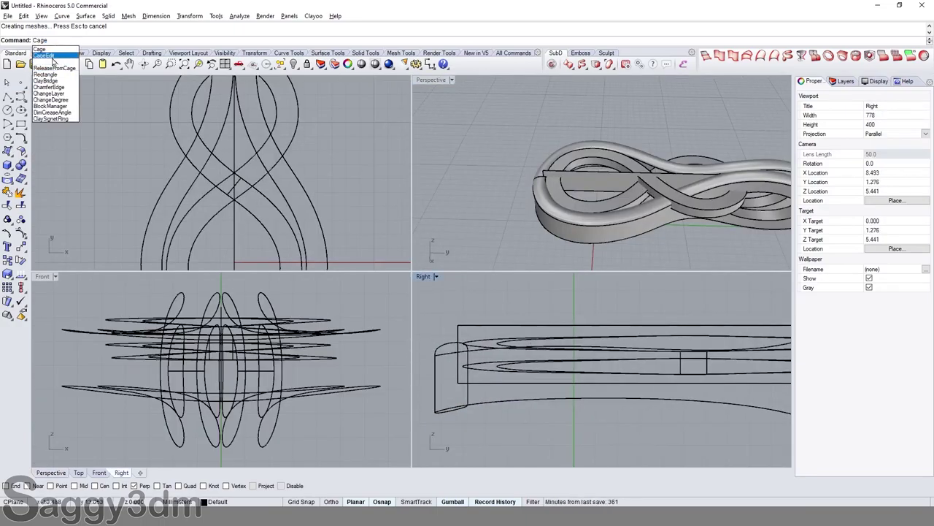
key(Return)
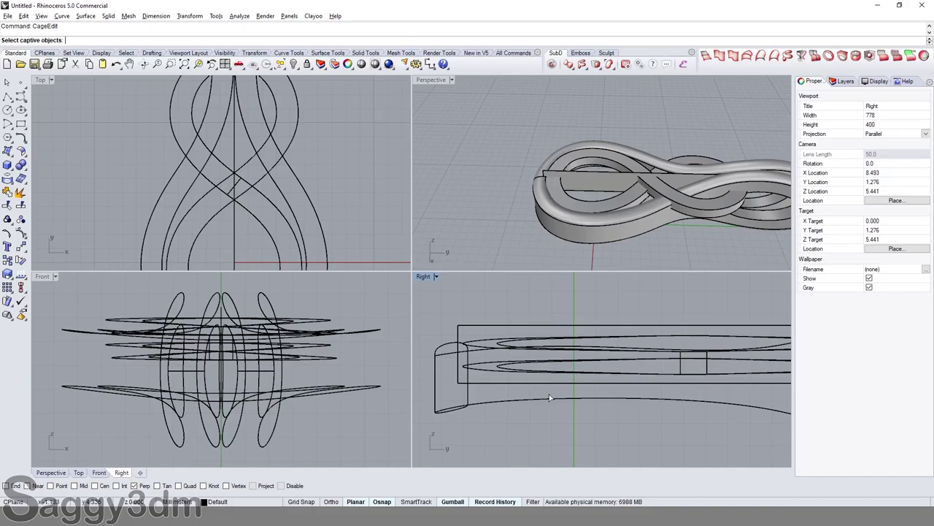
click(516, 343)
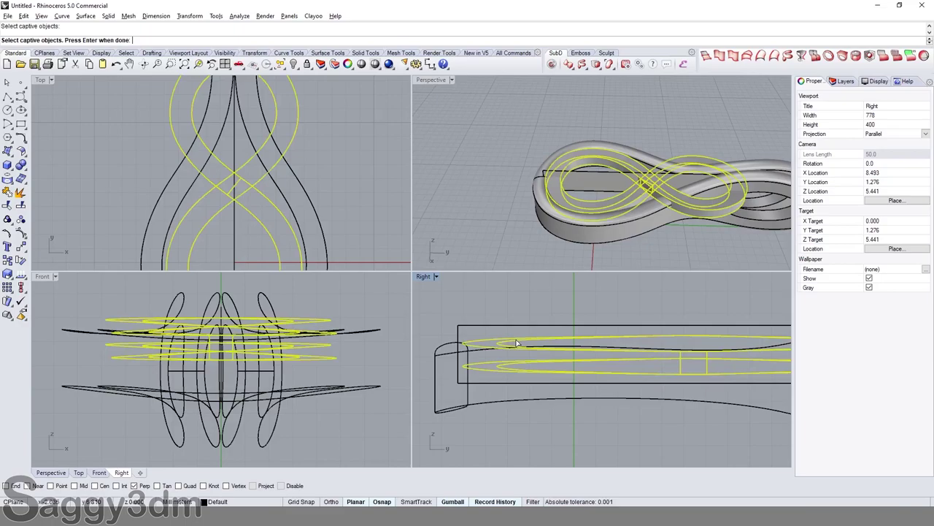
key(Return)
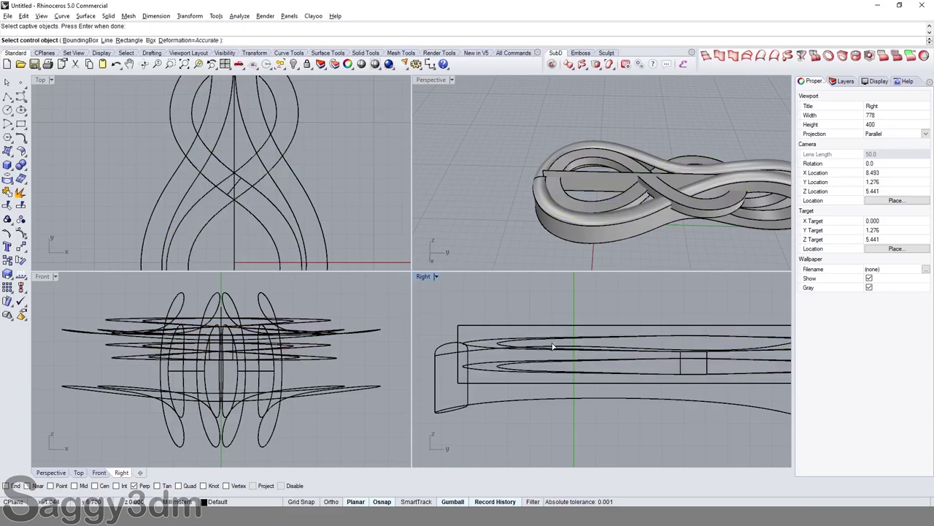
click(534, 326)
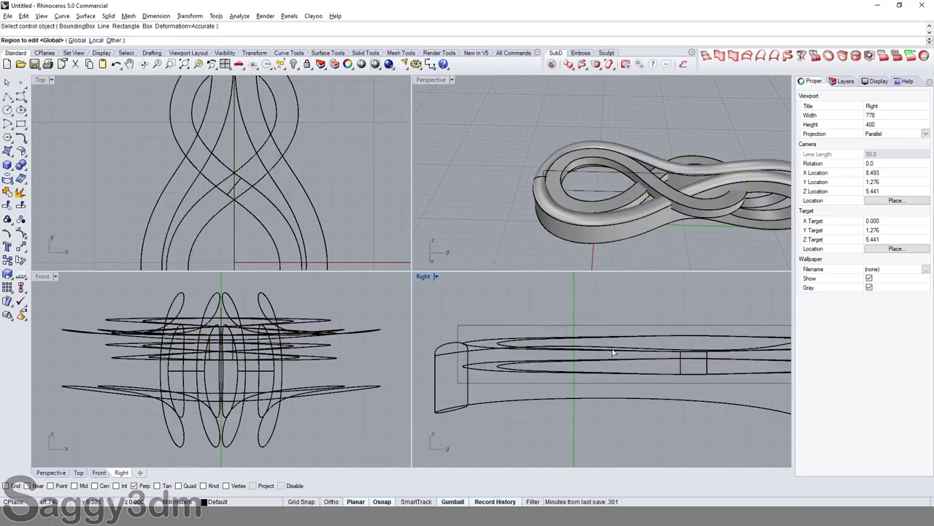
key(Return)
Step: Raise two columns of four cage points to lift sections of the band
right_drag(613, 352, 490, 363)
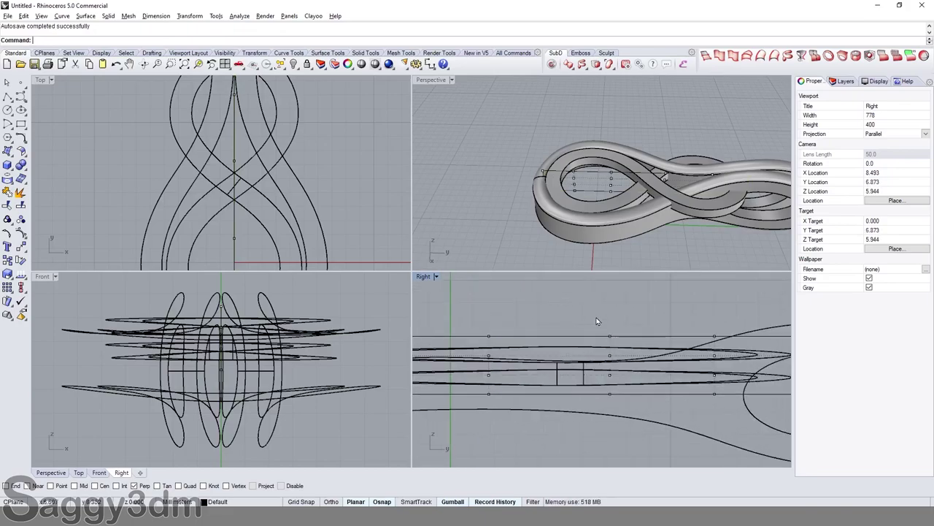
drag(597, 322, 625, 431)
scroll(692, 197, up, 5)
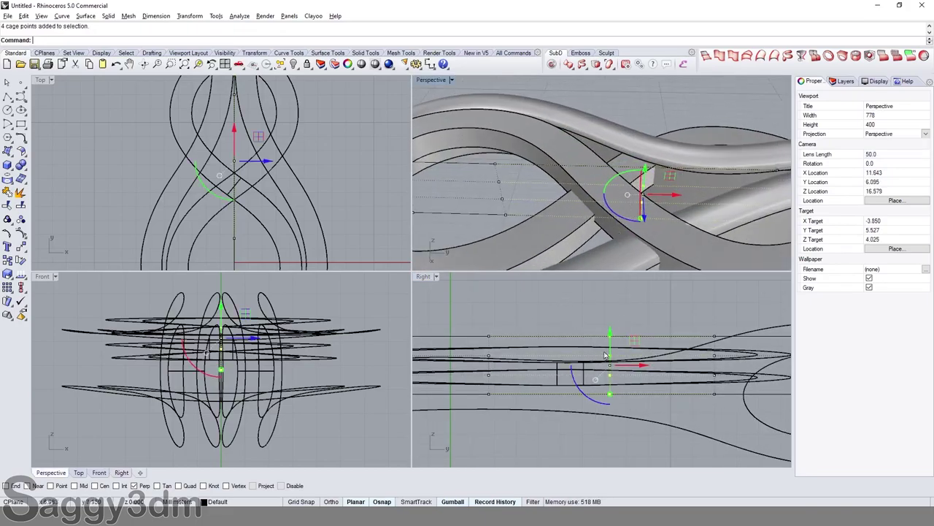
drag(612, 340, 609, 308)
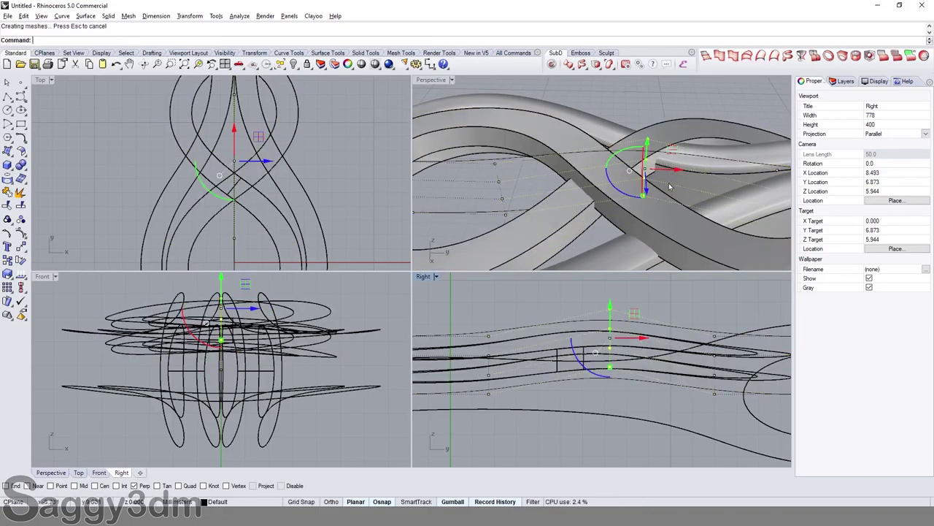
mouse_move(647, 199)
right_down()
mouse_move(595, 179)
mouse_move(636, 181)
right_up()
scroll(577, 314, down, 3)
drag(565, 307, 601, 407)
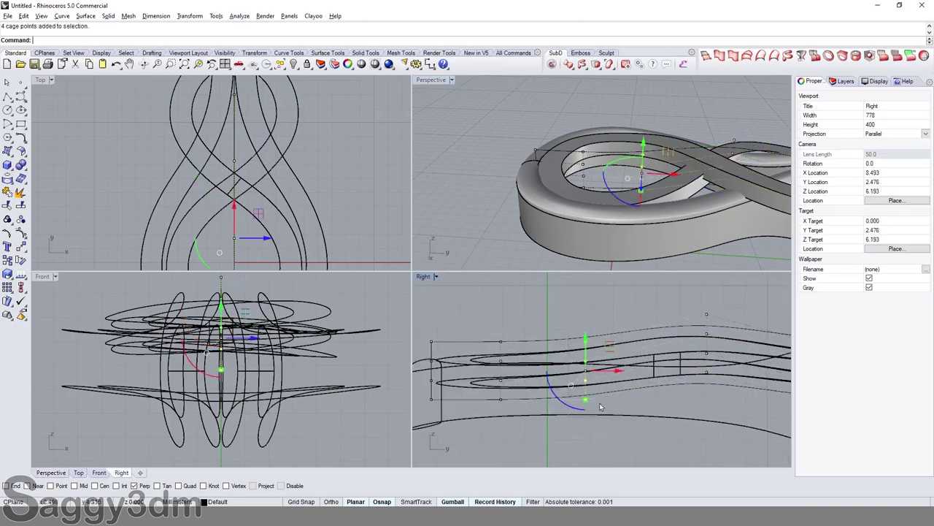
drag(584, 341, 584, 327)
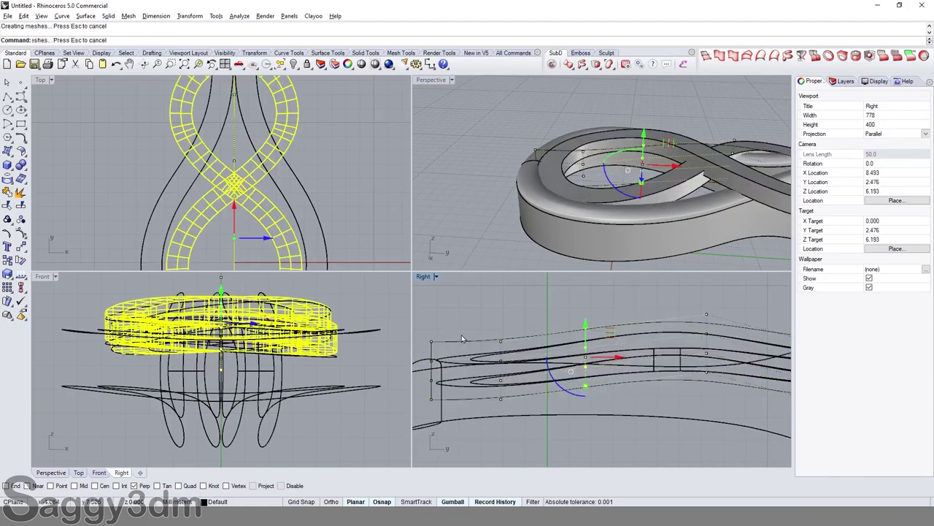
right_drag(417, 319, 476, 305)
Step: Move the mid-band cage columns and lower the far loop's end points to form the wave
drag(476, 305, 502, 397)
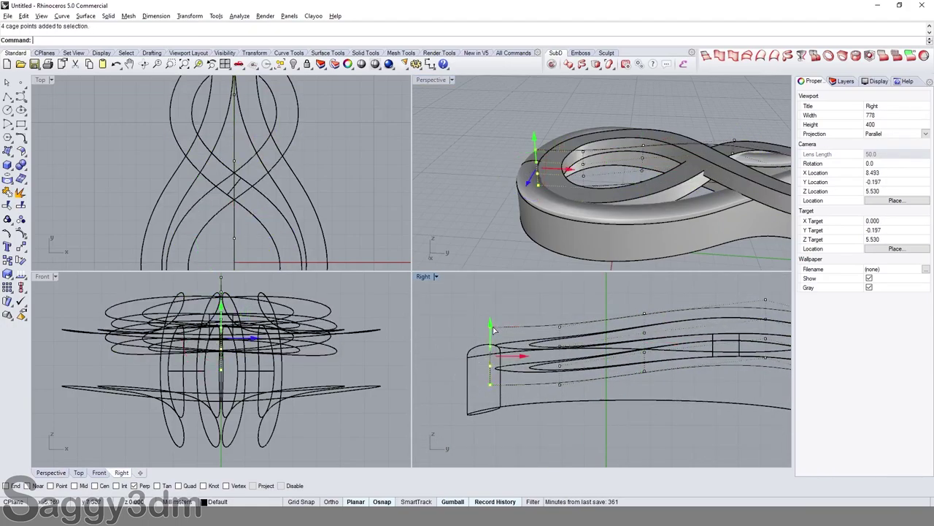
drag(562, 313, 549, 406)
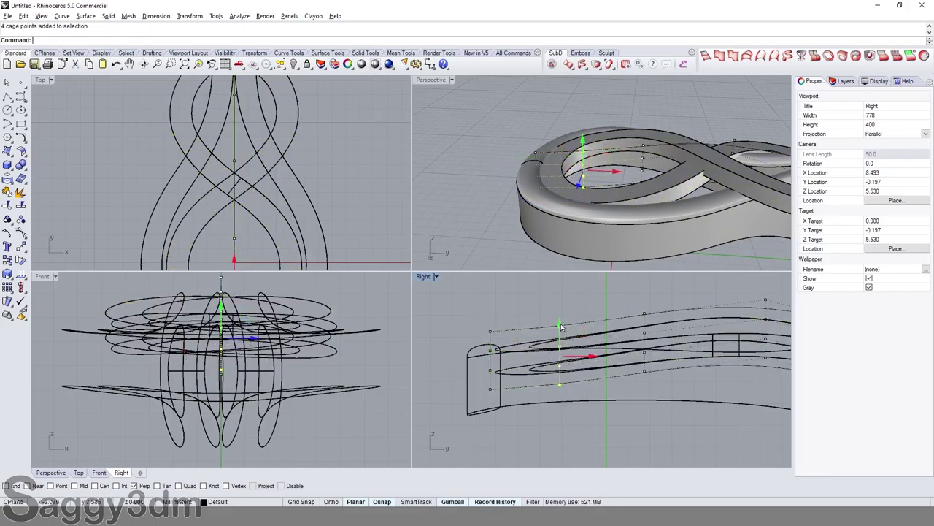
drag(628, 292, 658, 387)
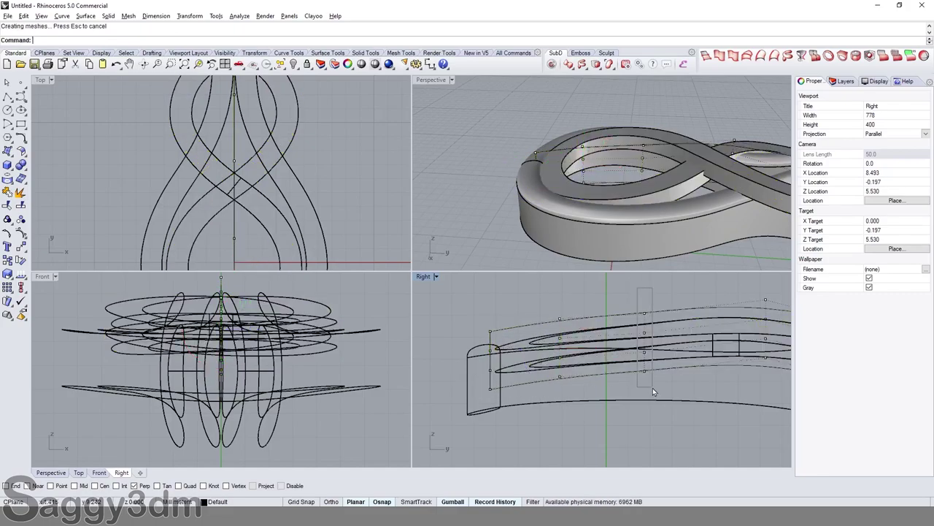
drag(644, 313, 641, 339)
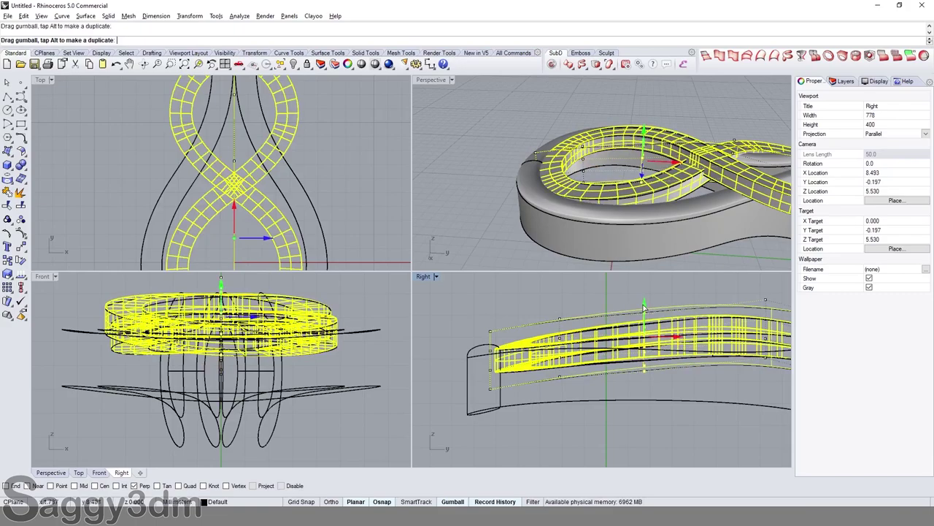
right_drag(641, 339, 592, 367)
scroll(599, 365, up, 3)
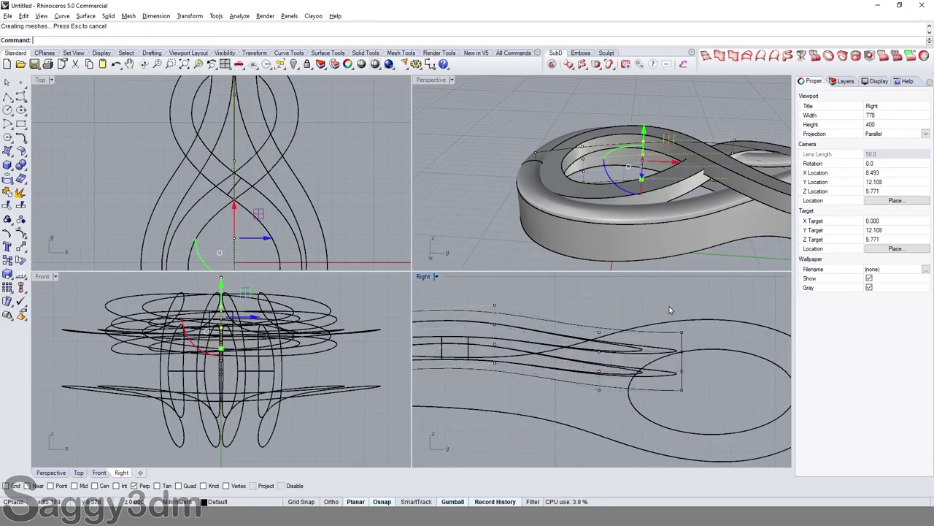
right_drag(706, 203, 656, 257)
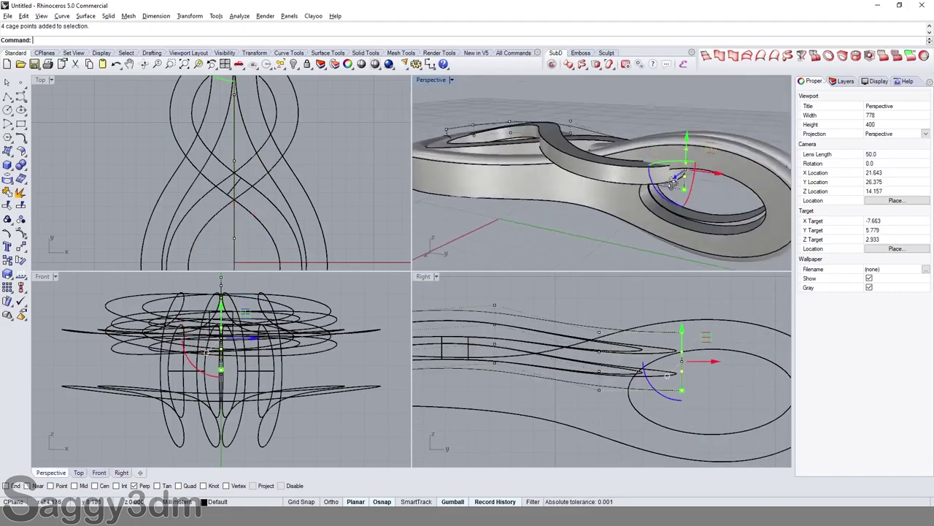
drag(684, 335, 683, 344)
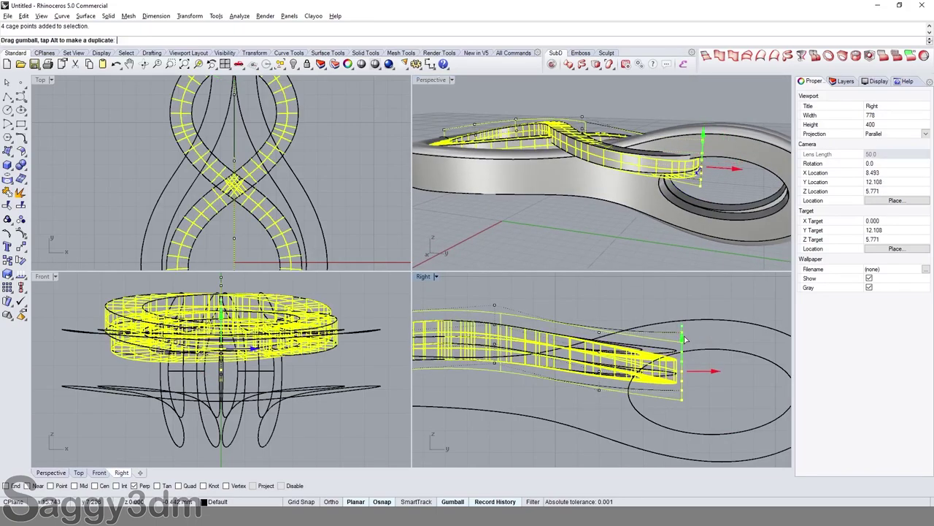
mouse_move(703, 167)
right_down()
mouse_move(595, 205)
mouse_move(659, 251)
mouse_move(548, 137)
mouse_move(742, 146)
mouse_move(657, 168)
mouse_move(725, 189)
right_up()
scroll(353, 205, down, 4)
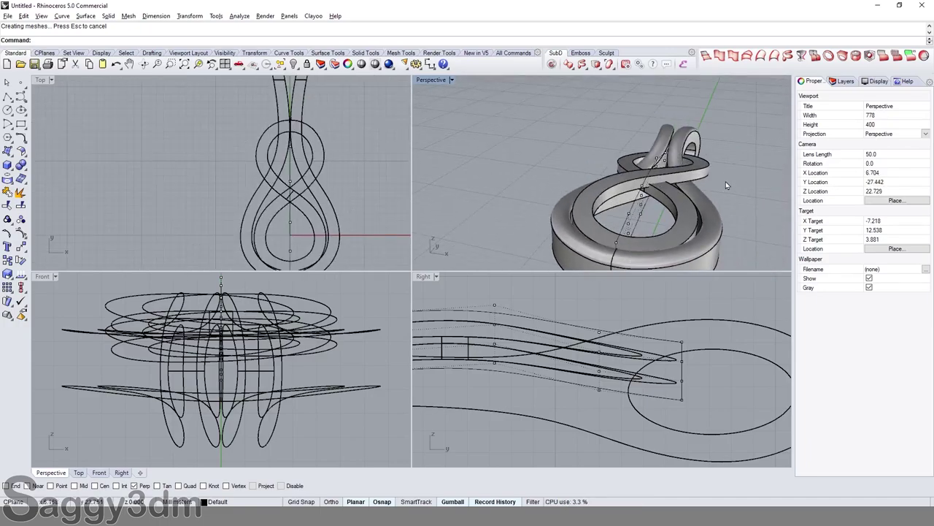
Step: Hide the cage control object with the Hide command
click(626, 222)
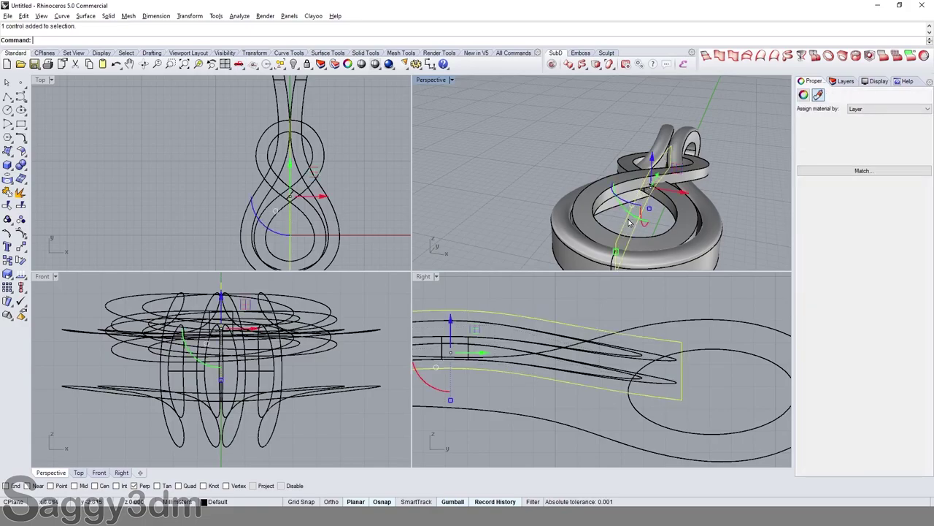
text(hide)
key(Return)
right_drag(629, 222, 657, 204)
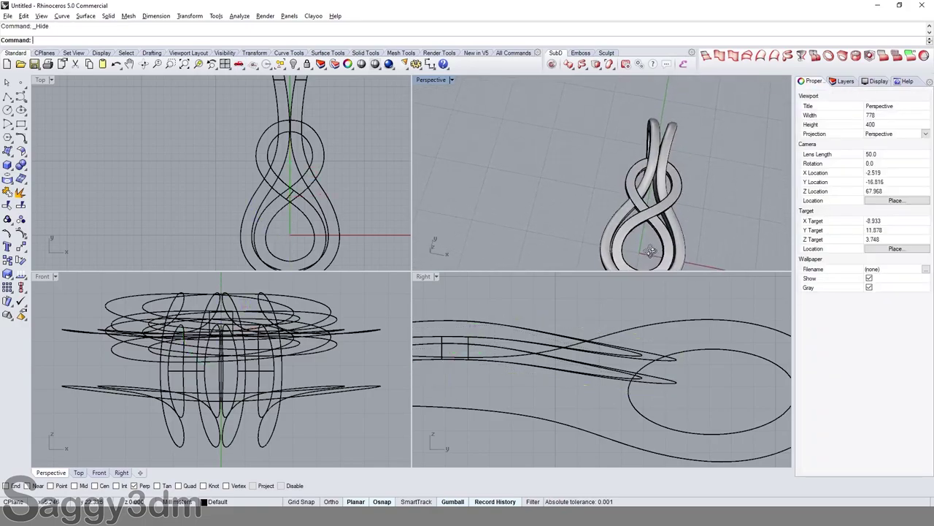
Step: Maximize the Top view and set its display mode to Shaded
click(41, 84)
double_click(41, 84)
click(41, 80)
click(66, 116)
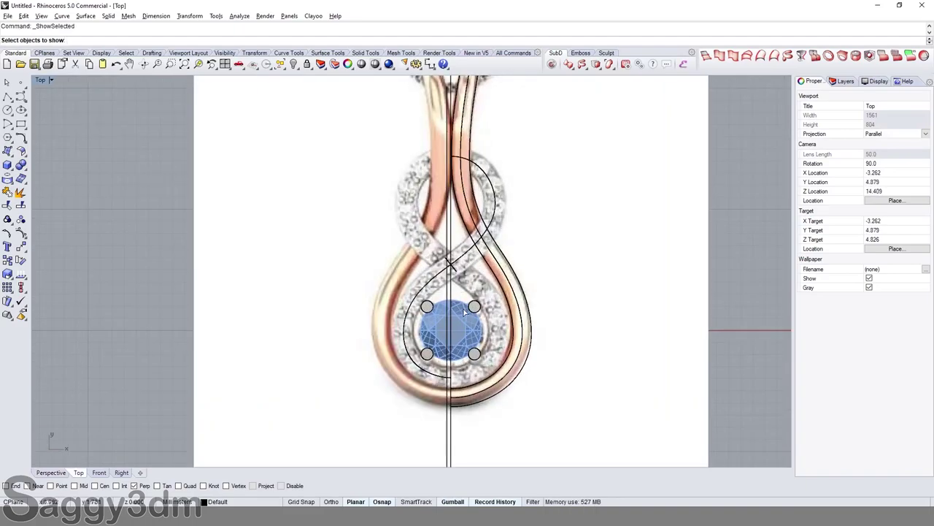
Step: Show the hidden blue gem and its prongs, then nudge them down into the lower loop
click(475, 313)
key(Return)
scroll(438, 292, down, 2)
drag(307, 292, 380, 365)
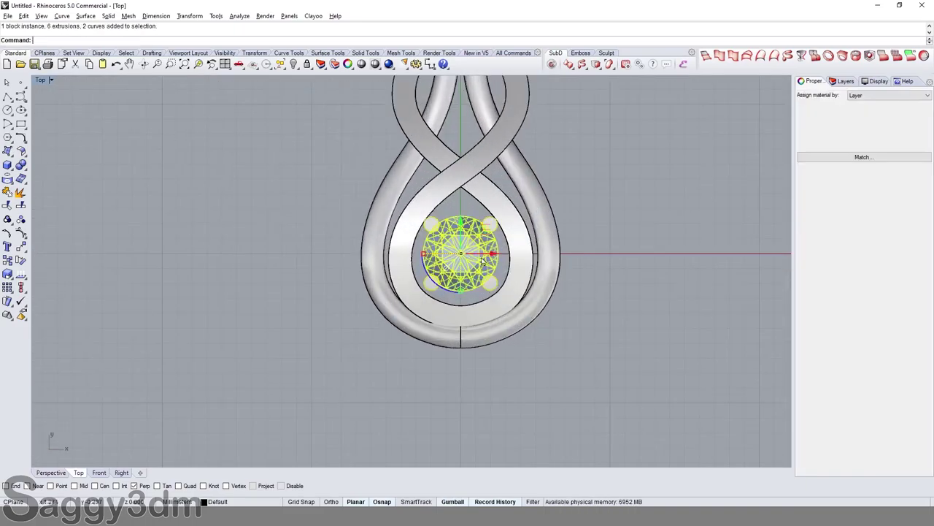
scroll(434, 265, up, 5)
drag(434, 238, 435, 239)
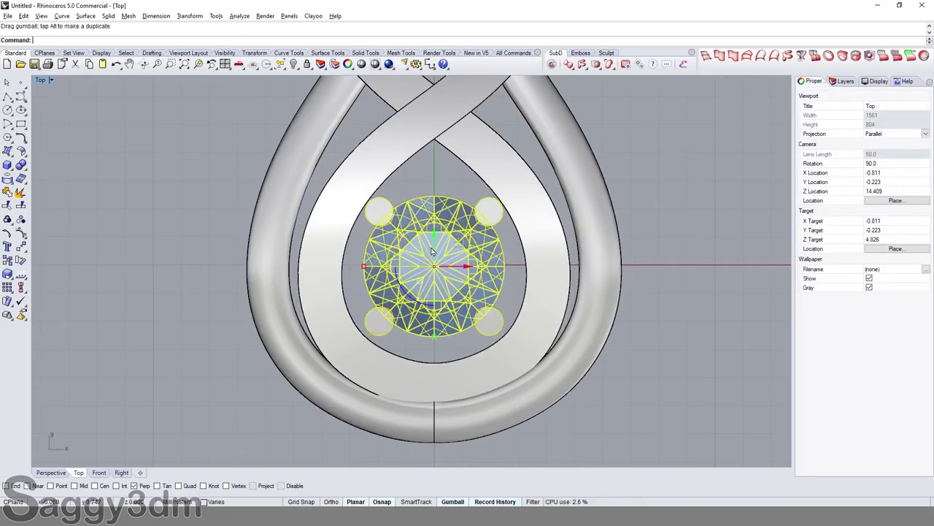
click(362, 267)
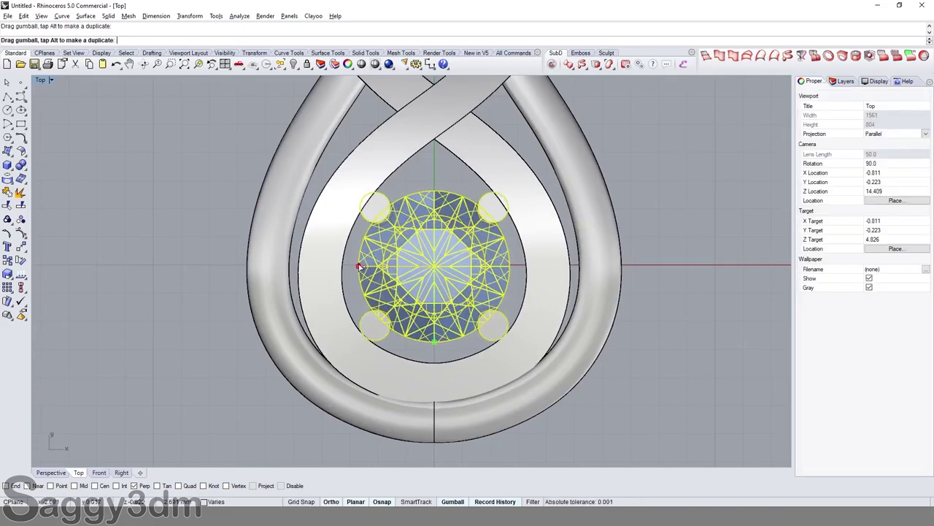
Step: Check the gem's placement in 3-D, fit all four views, and maximize Top again
scroll(432, 246, down, 3)
scroll(431, 246, up, 3)
drag(357, 153, 540, 336)
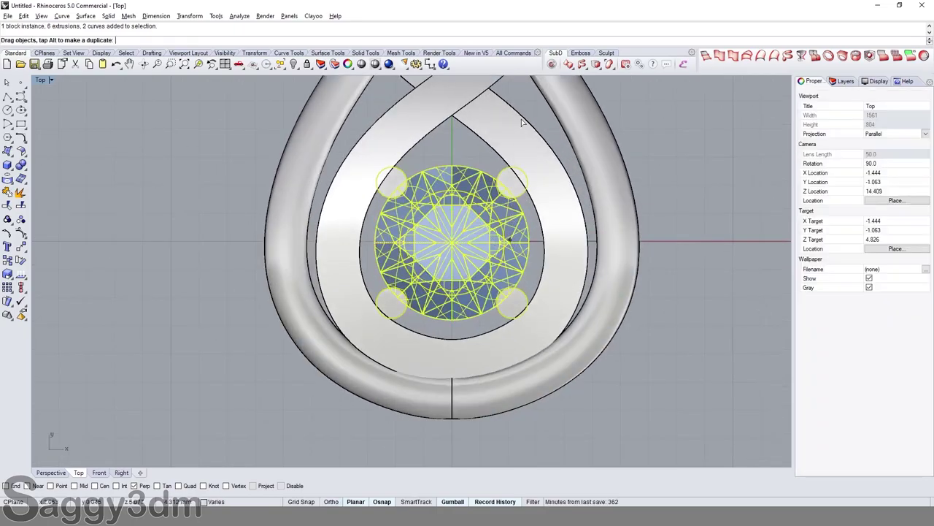
key(Escape)
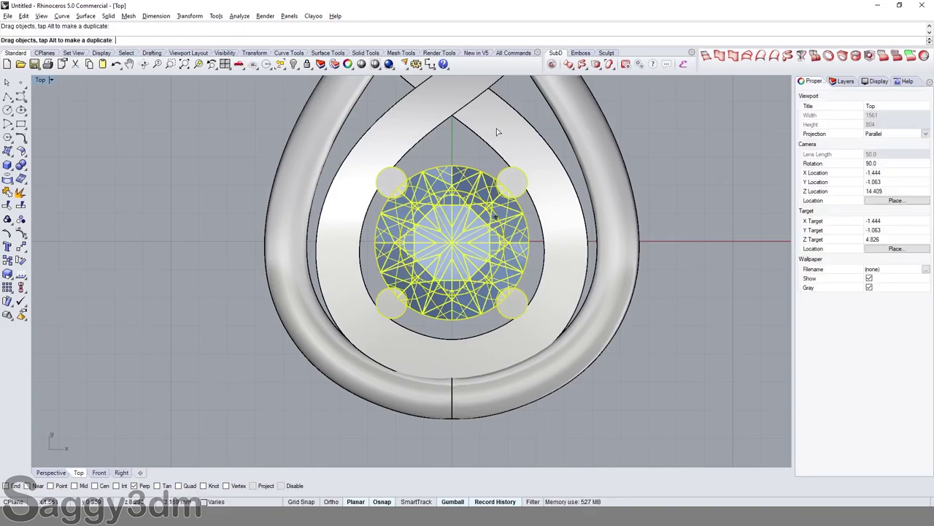
mouse_move(467, 241)
ctrl+shift+right_down()
mouse_move(465, 189)
mouse_move(489, 276)
ctrl+shift+right_up()
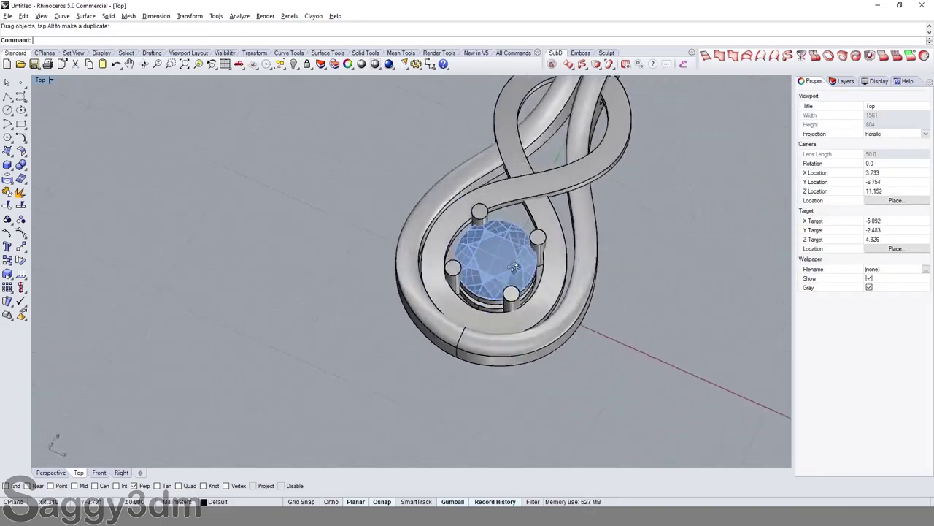
click(225, 63)
double_click(43, 79)
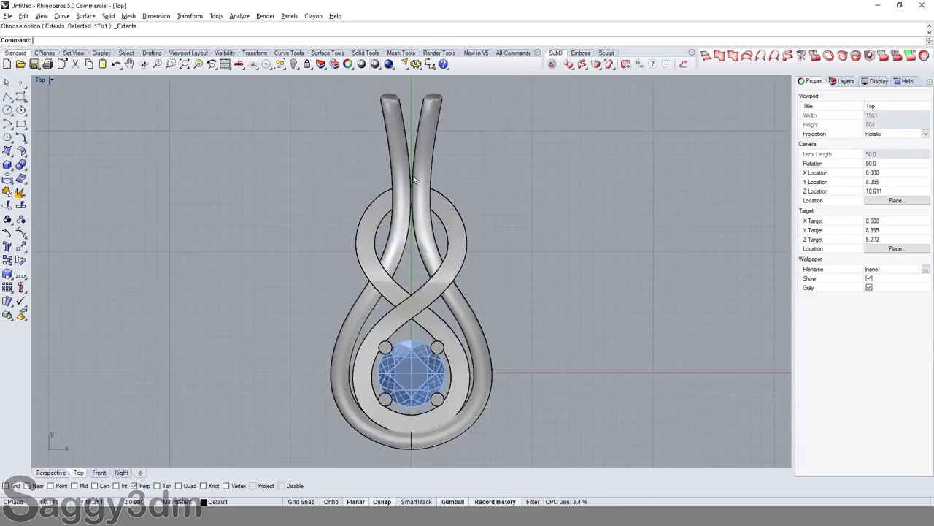
Step: Orbit the pendant, zoom extents in four views, then orbit a maximized Perspective view
mouse_move(414, 180)
ctrl+shift+right_down()
mouse_move(302, 213)
mouse_move(371, 257)
mouse_move(414, 332)
mouse_move(359, 256)
mouse_move(613, 212)
mouse_move(462, 288)
ctrl+shift+right_up()
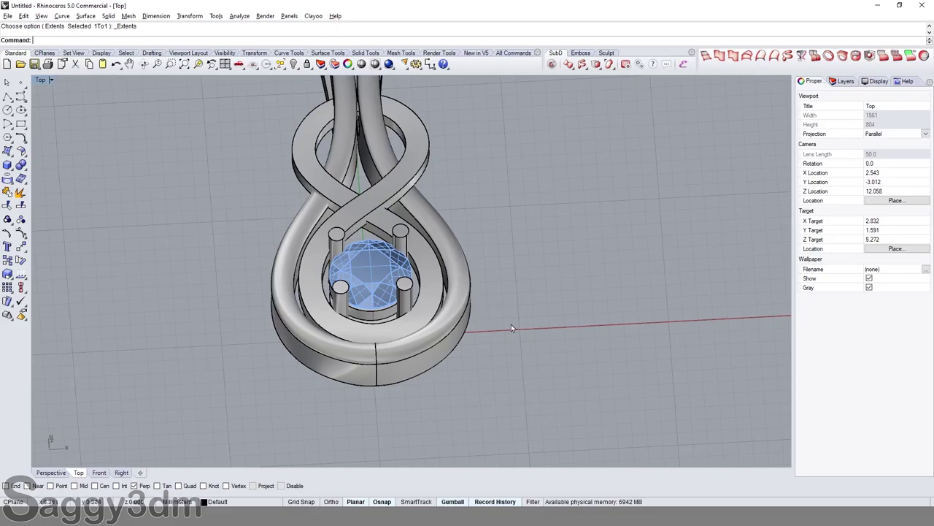
ctrl+shift+right_drag(511, 328, 419, 256)
scroll(492, 319, down, 3)
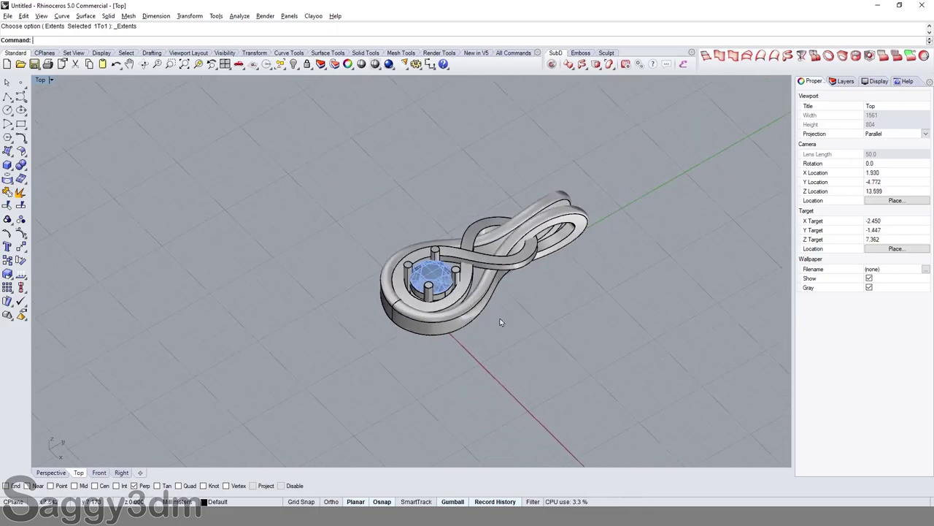
scroll(449, 283, up, 5)
scroll(439, 324, down, 5)
key(ctrl+F5)
key(ctrl+shift+e)
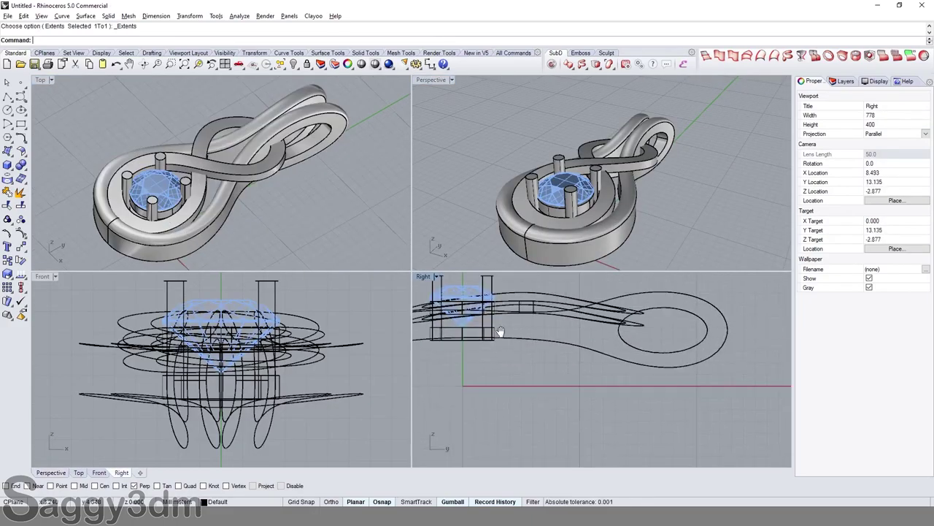
double_click(429, 79)
mouse_move(671, 306)
right_down()
mouse_move(529, 267)
mouse_move(512, 396)
mouse_move(484, 370)
right_up()
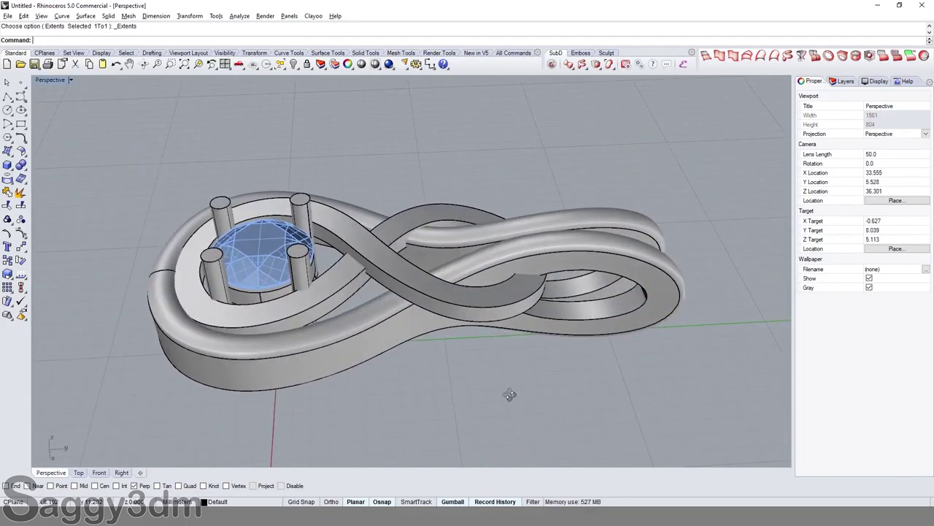